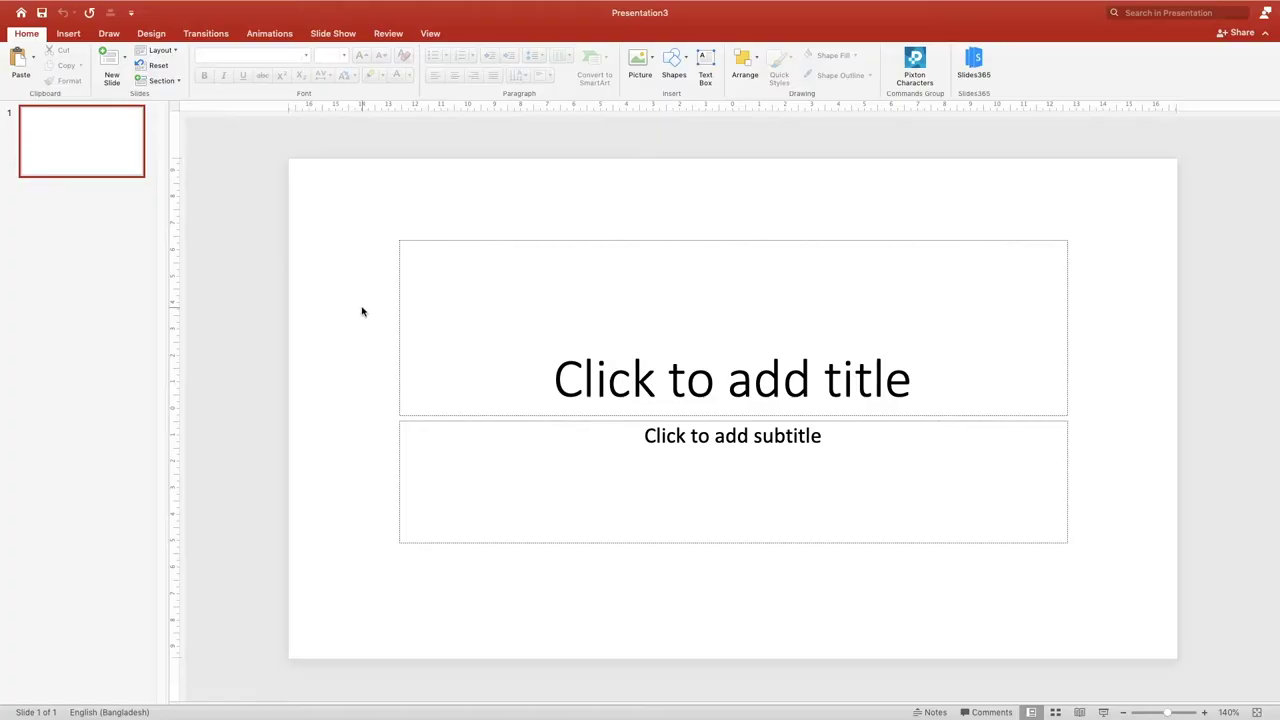
- Switch the first slide to the Blank layout and zoom the view to 120%
left_click(202, 55)
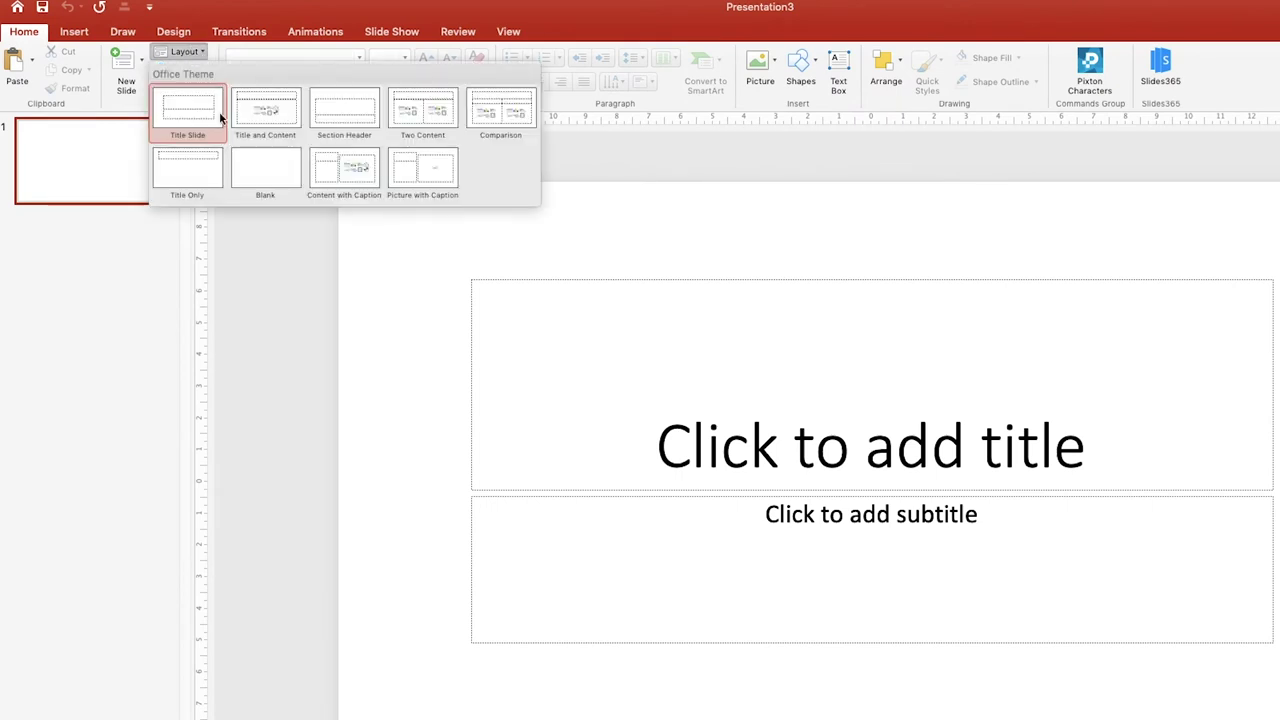
left_click(272, 168)
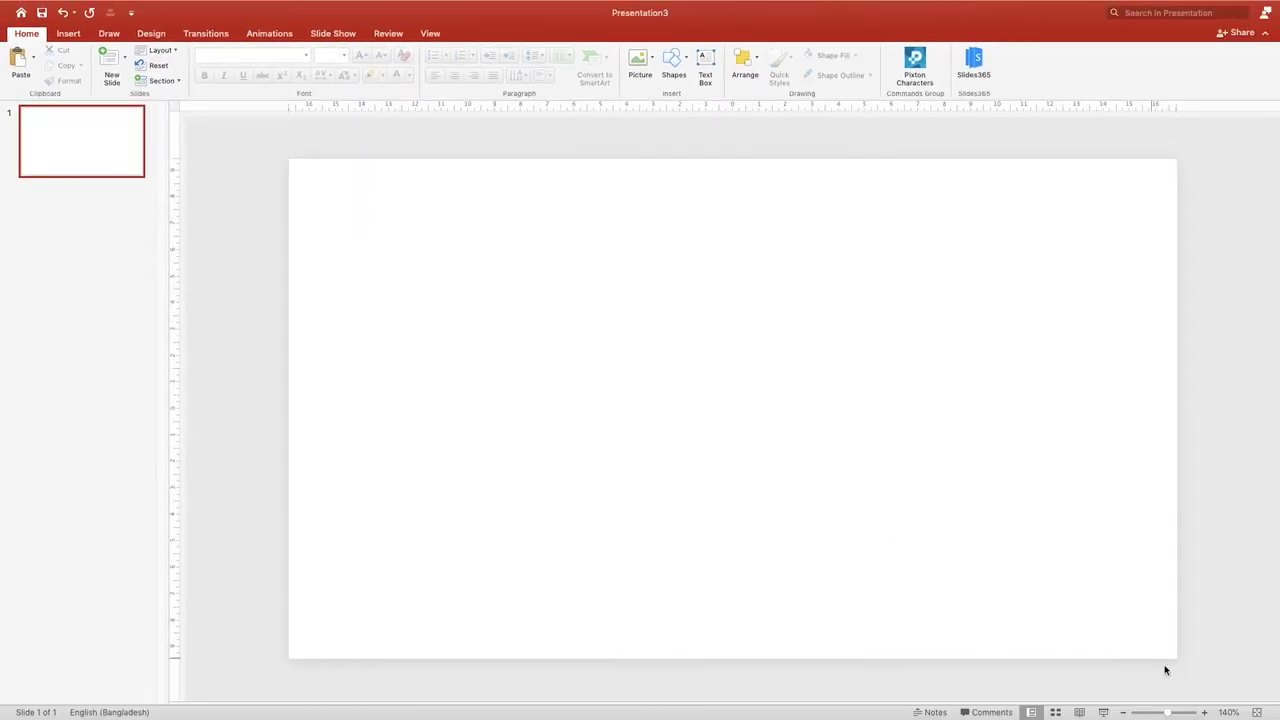
left_click(1122, 712)
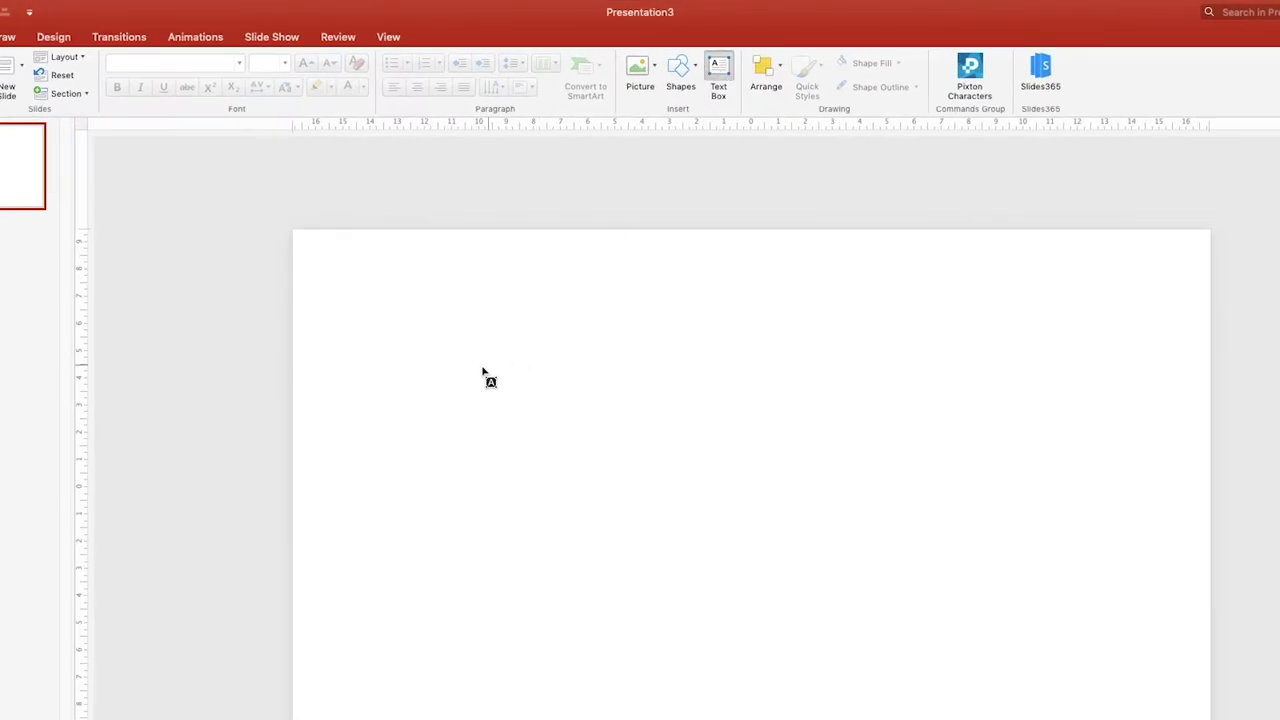
- Add a text box holding a slash in Road Rage at 200 pt, placed near the slide centre
left_click(483, 372)
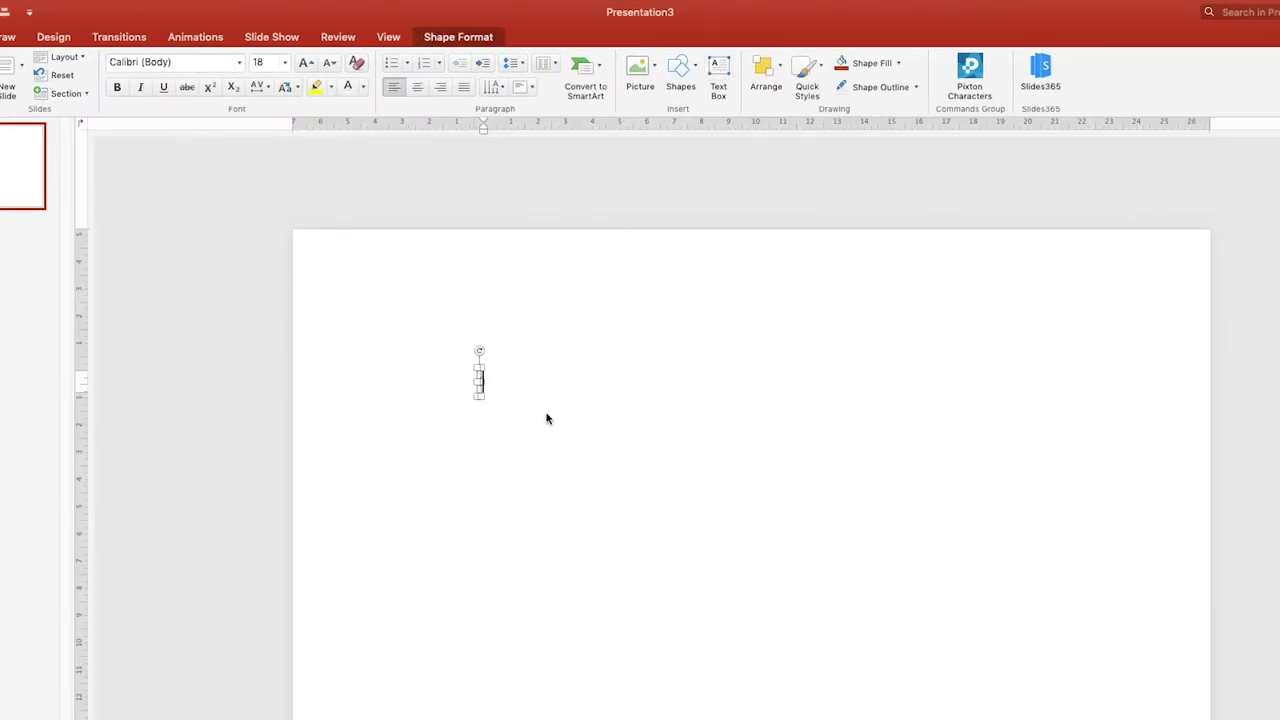
left_click(482, 387)
left_click_drag(490, 388, 536, 394)
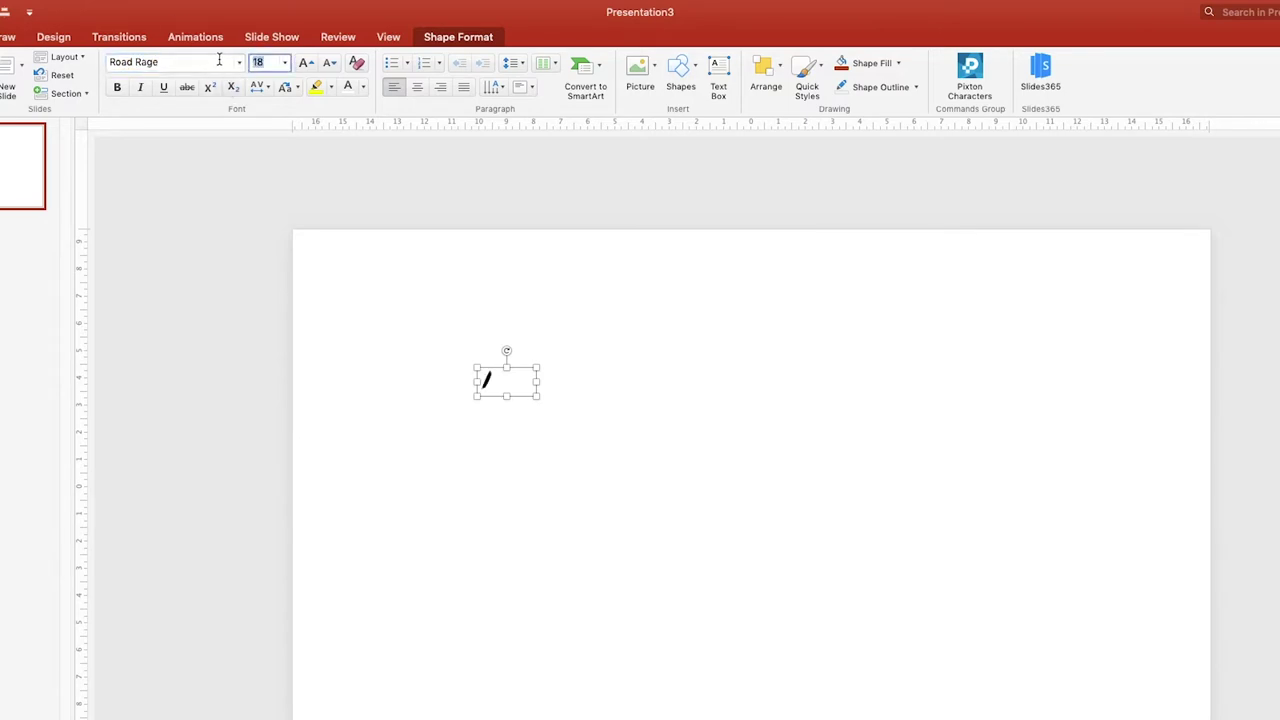
left_click(269, 62)
type("200")
key("Return")
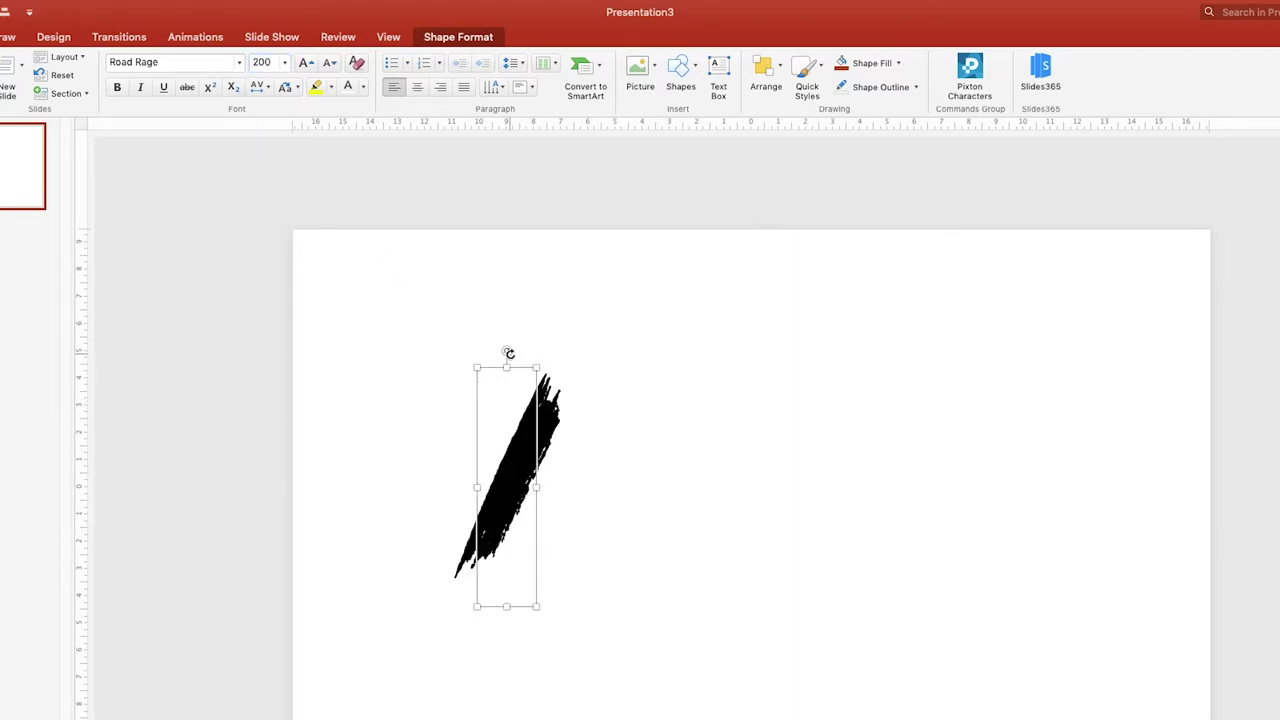
mouse_move(527, 368)
left_mouse_down()
mouse_move(587, 358)
mouse_move(632, 306)
mouse_move(618, 314)
left_mouse_up()
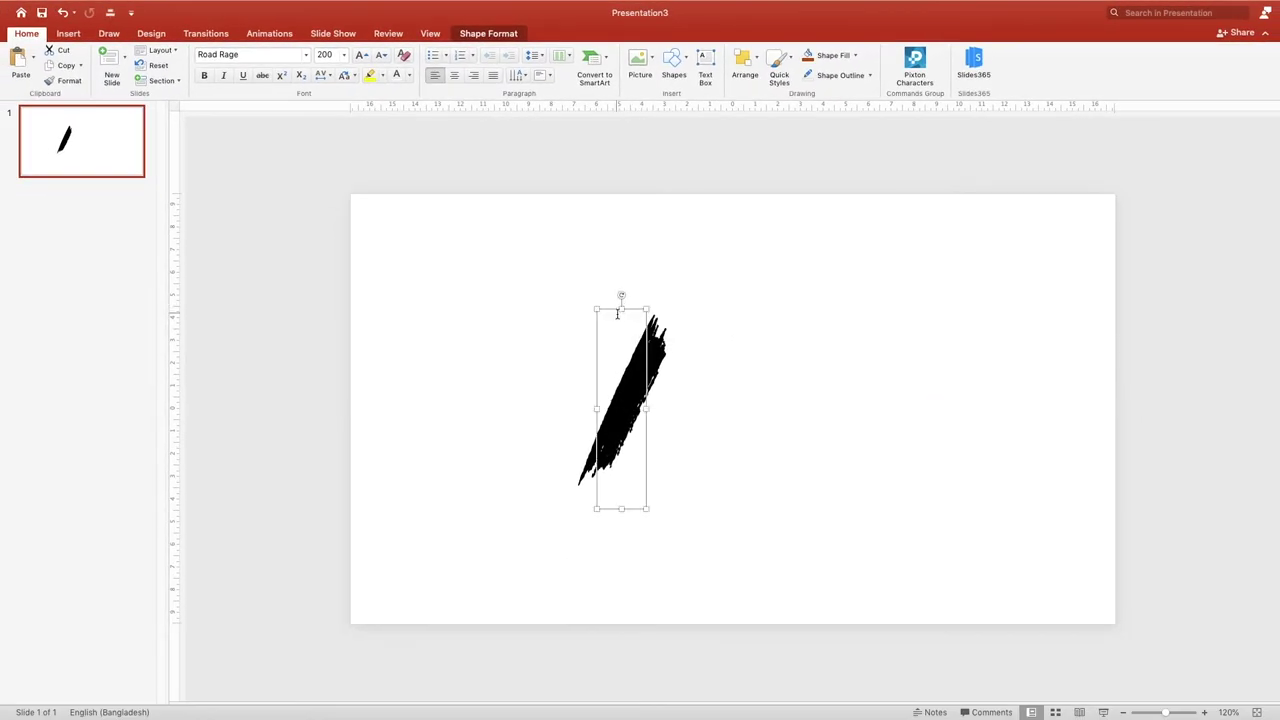
left_click(552, 264)
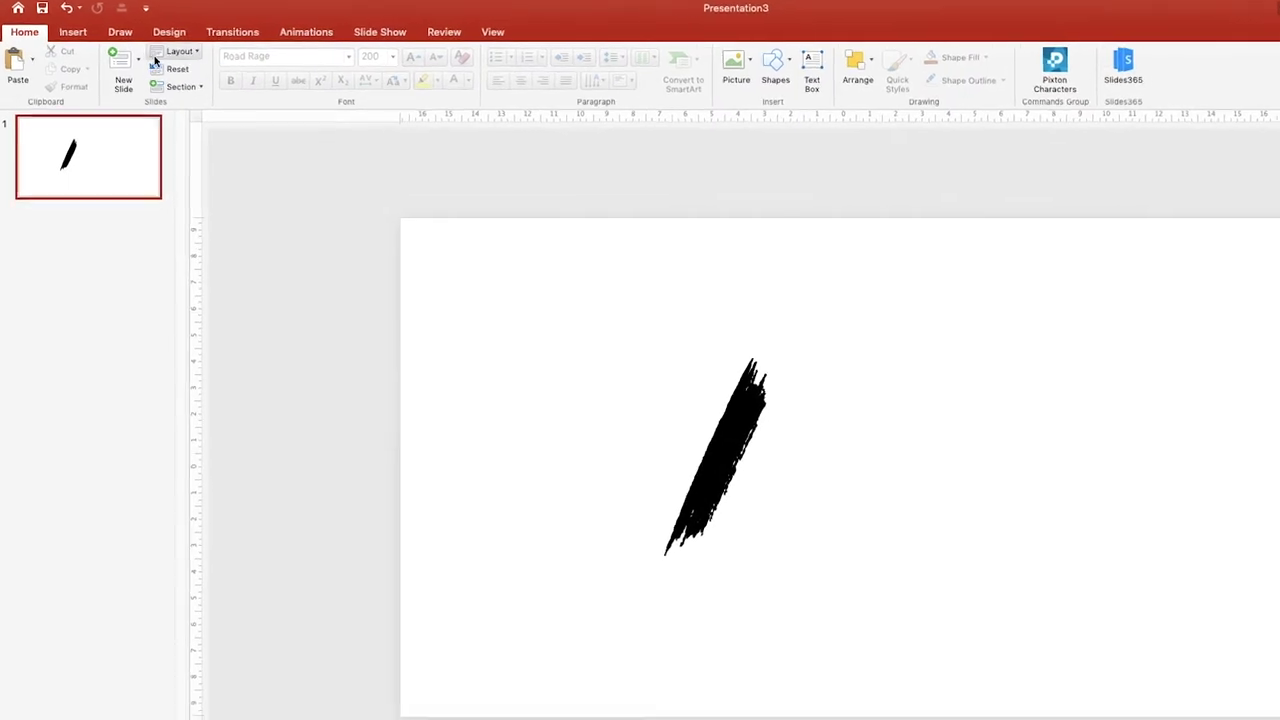
- Draw a rectangle covering the slash and send it behind the slash
left_click(74, 35)
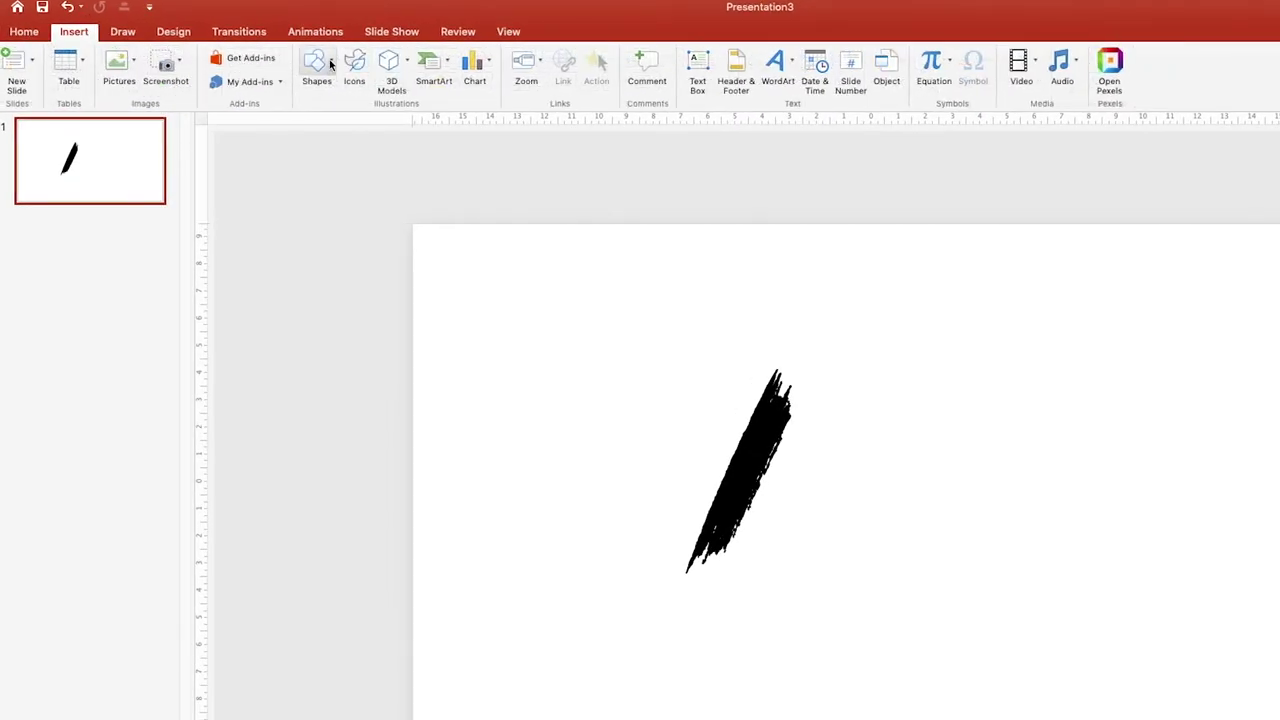
left_click(331, 64)
left_click(395, 113)
left_click_drag(658, 331, 802, 602)
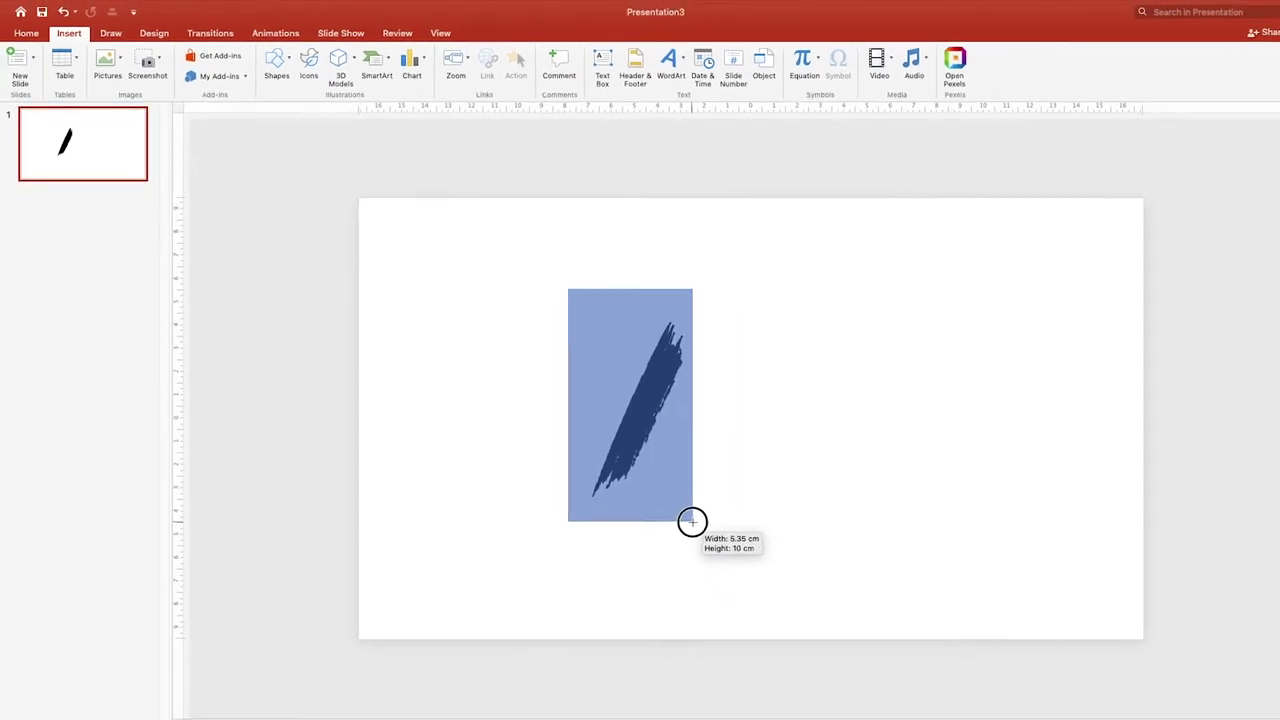
left_click_drag(694, 523, 692, 520)
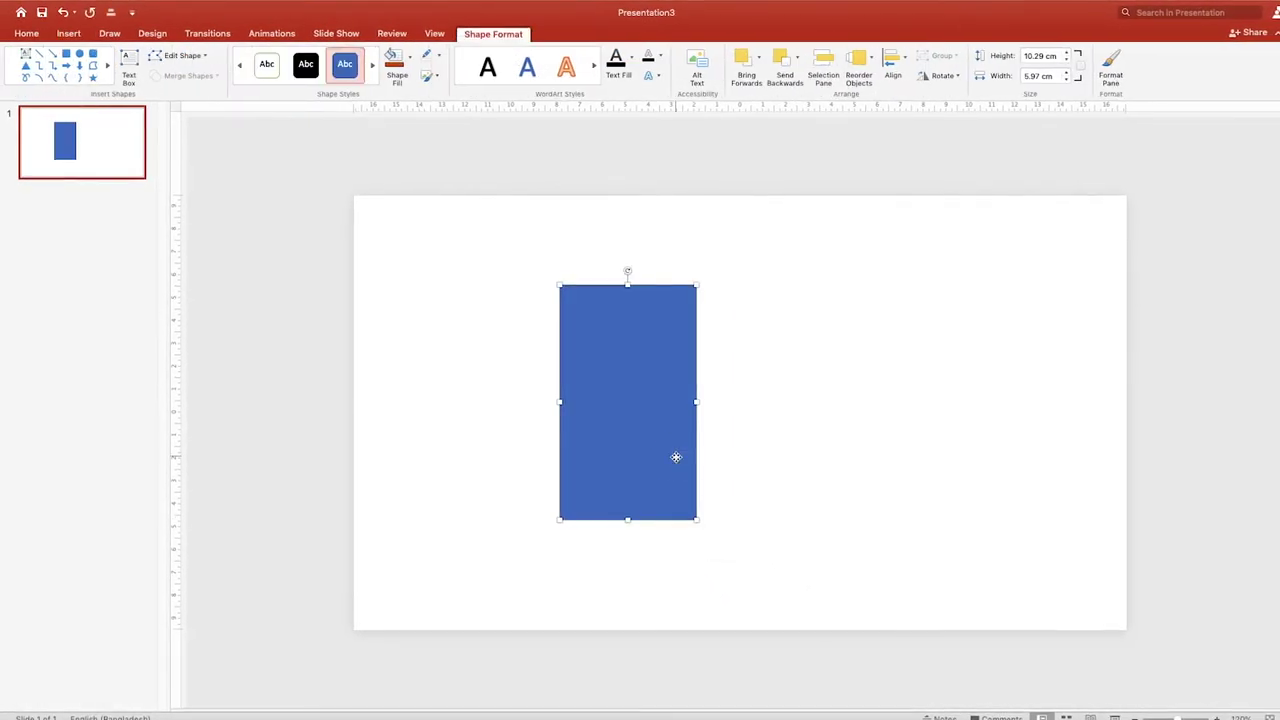
right_click(675, 457)
mouse_move(766, 531)
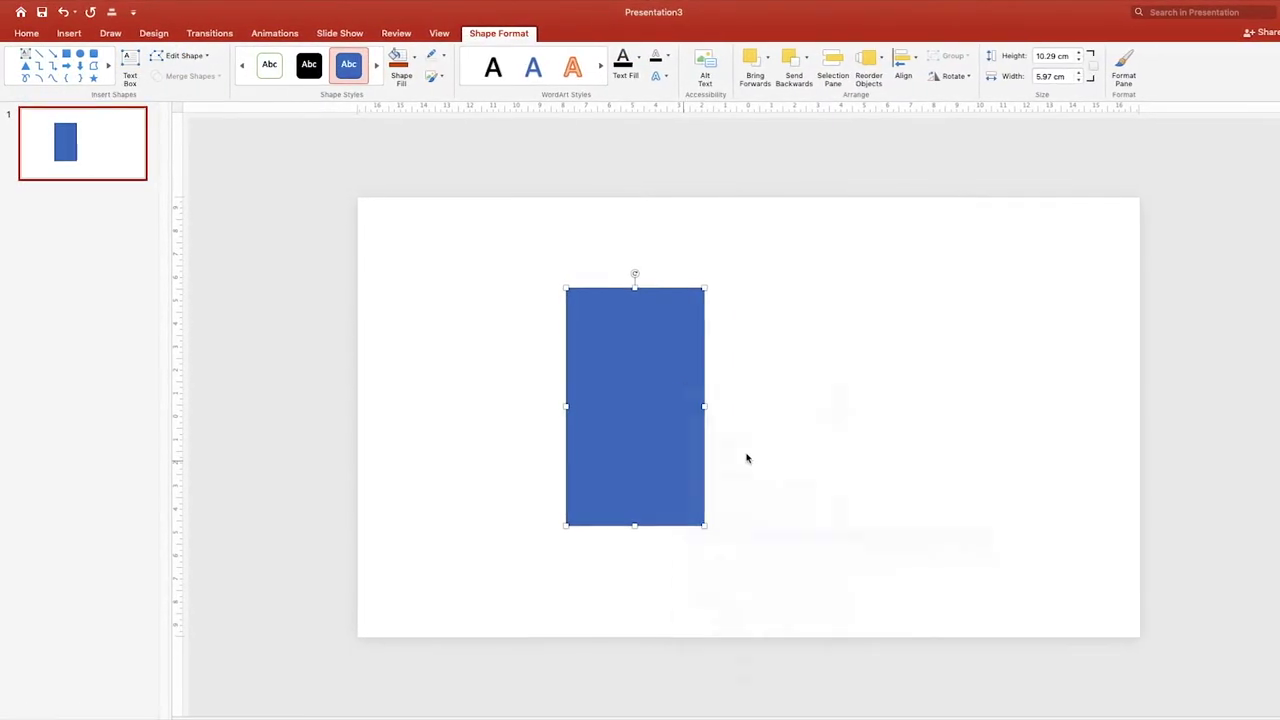
left_click(646, 403, "shift")
- Intersect the rectangle with the slash to create an orange brush-stroke shape
left_click(188, 76)
left_click(188, 137)
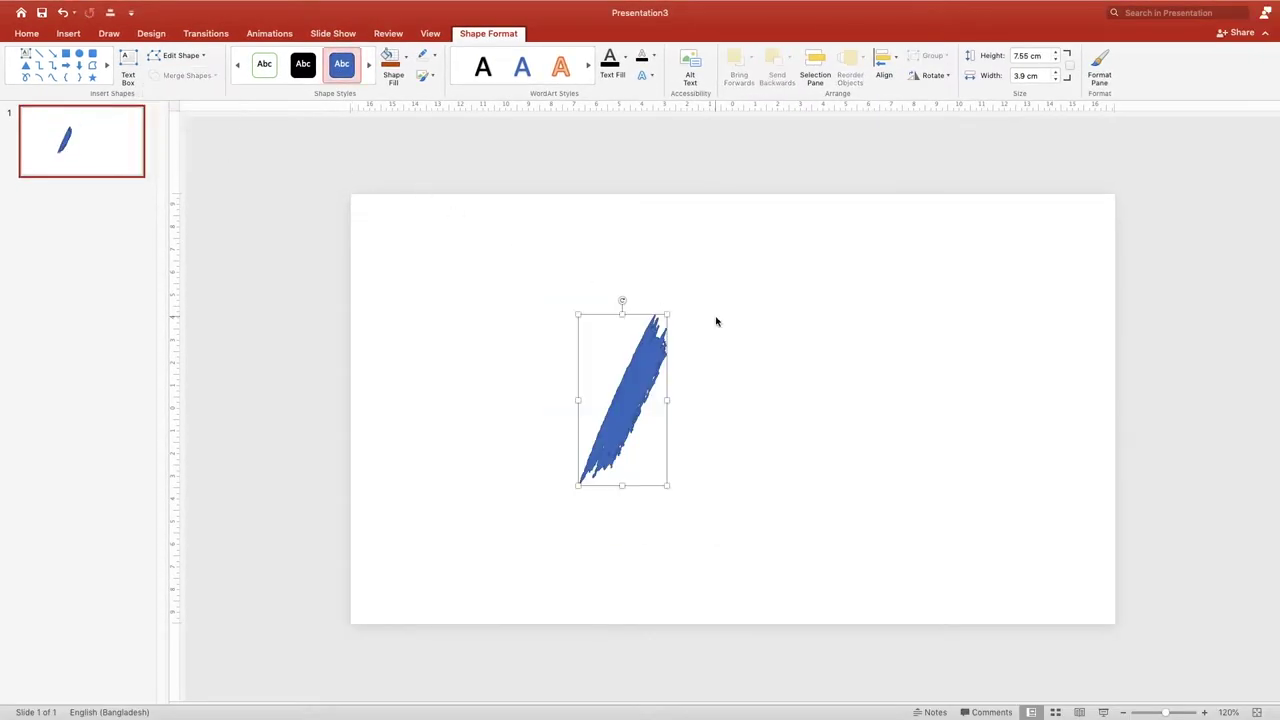
left_click(643, 362)
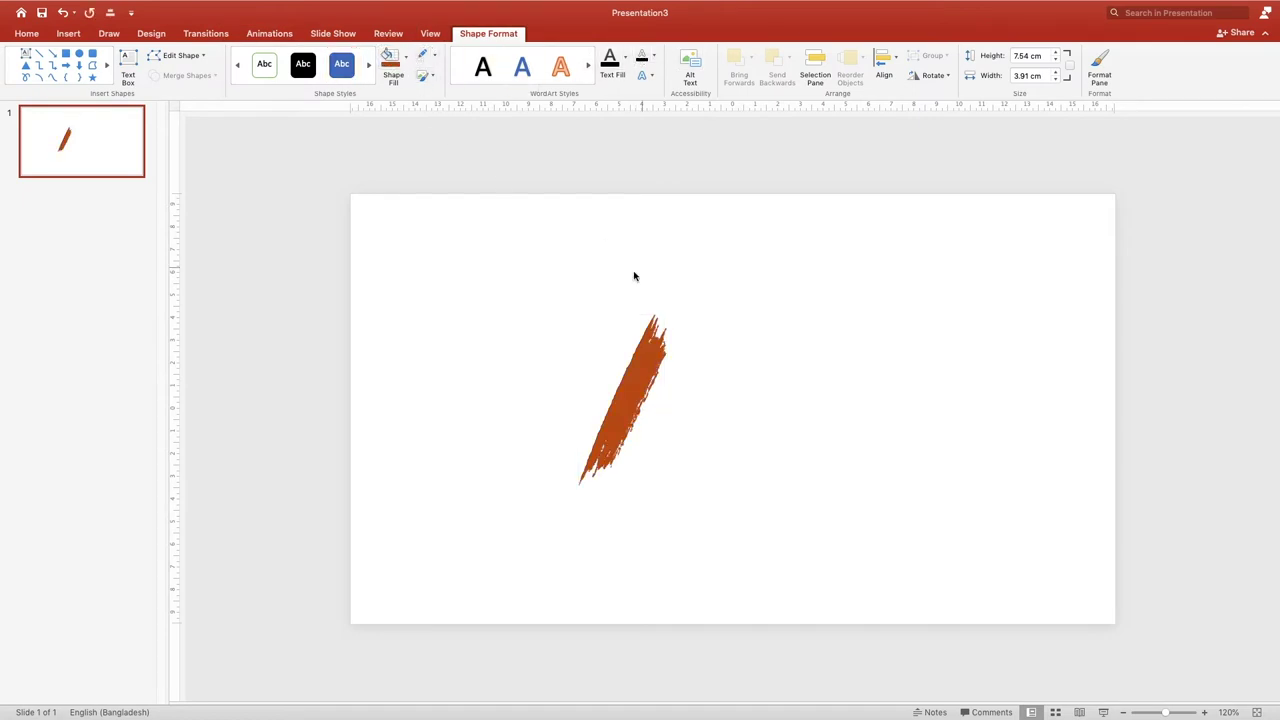
left_click(660, 343)
- Fill the brush-stroke shape dark blue
left_click(407, 58)
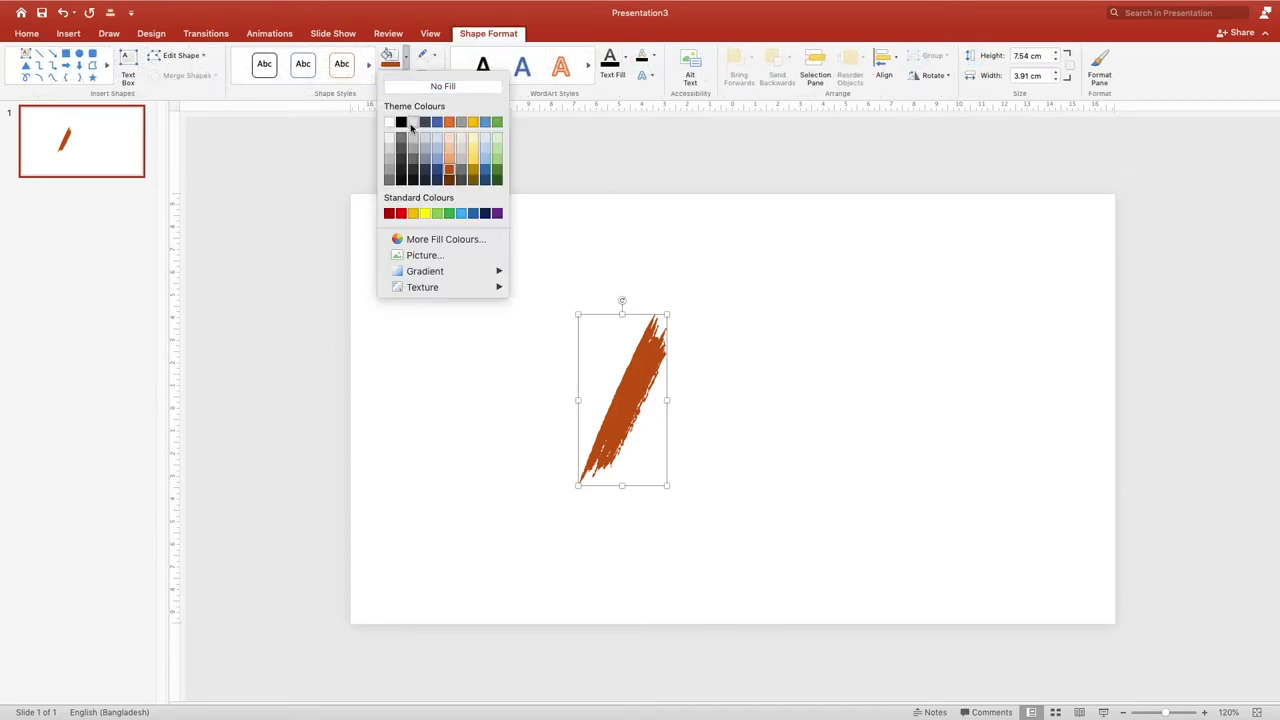
left_click(488, 216)
left_click(700, 302)
left_click(652, 336)
- Rotate the brush stroke clockwise and enlarge it to 9.76 cm tall
left_click_drag(623, 298, 654, 300)
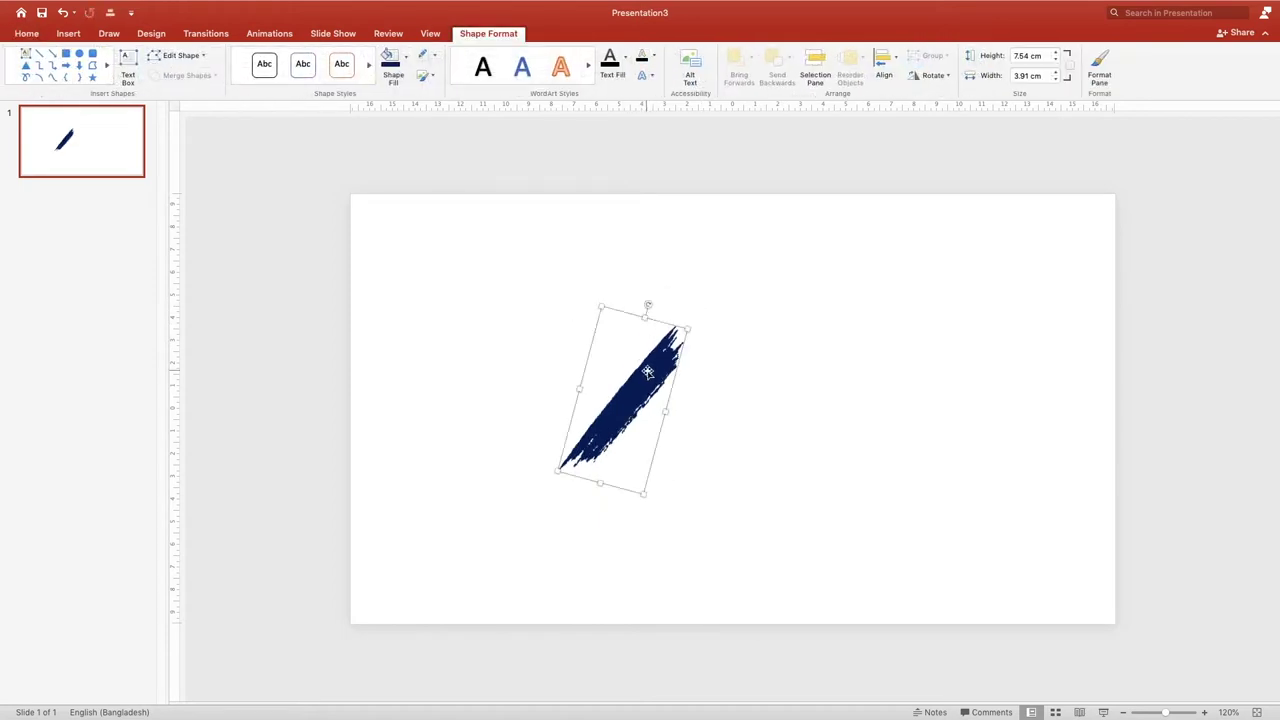
left_click_drag(648, 372, 634, 381)
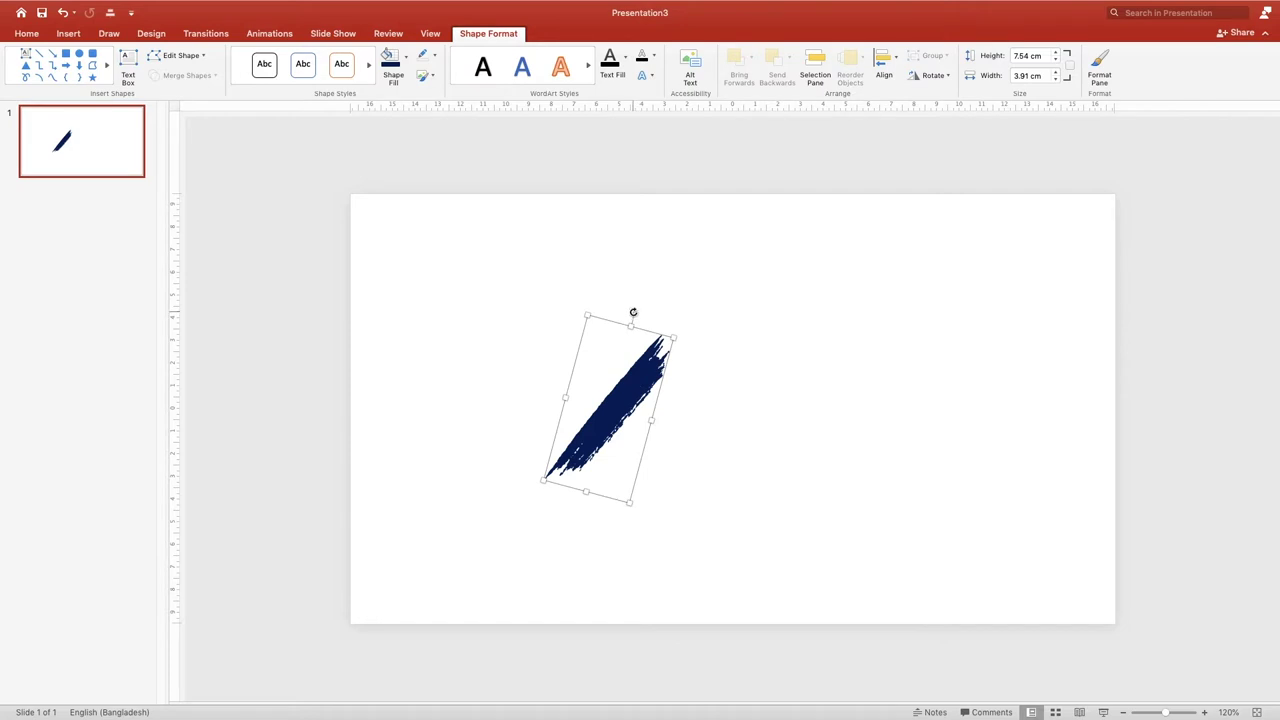
left_click_drag(673, 339, 708, 297)
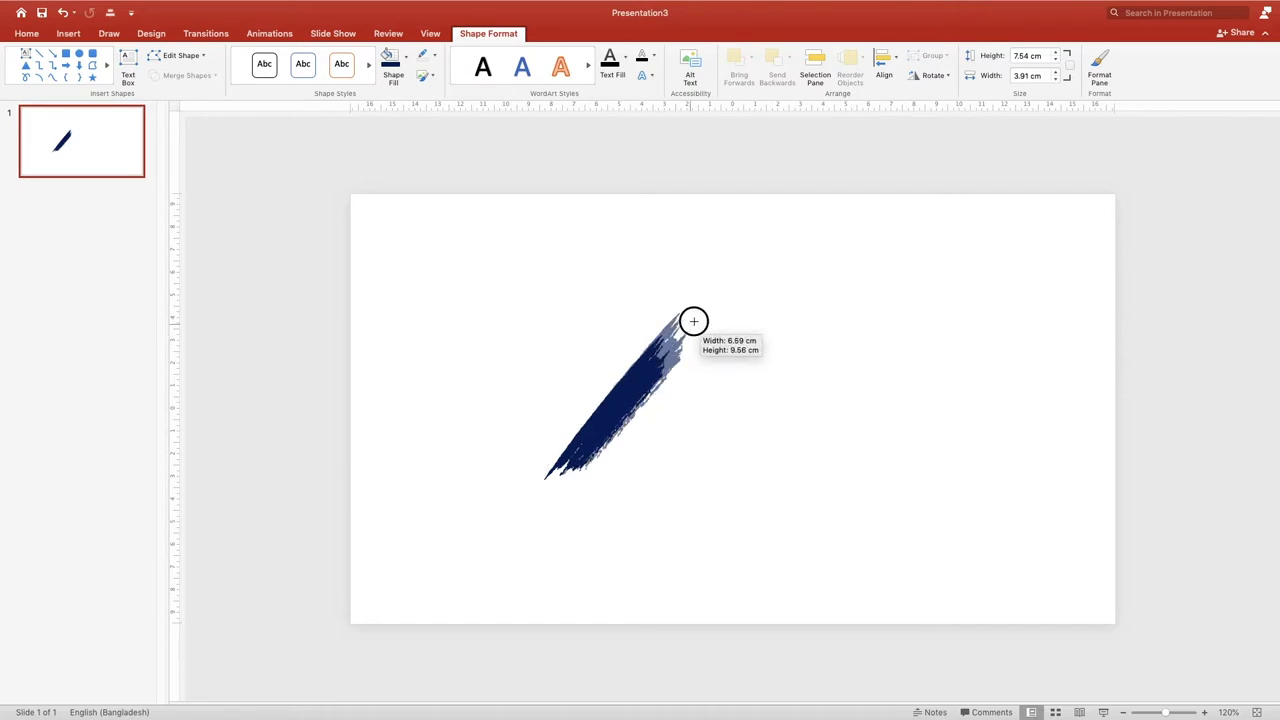
mouse_move(670, 335)
left_mouse_down()
mouse_move(645, 357)
mouse_move(613, 351)
left_mouse_up()
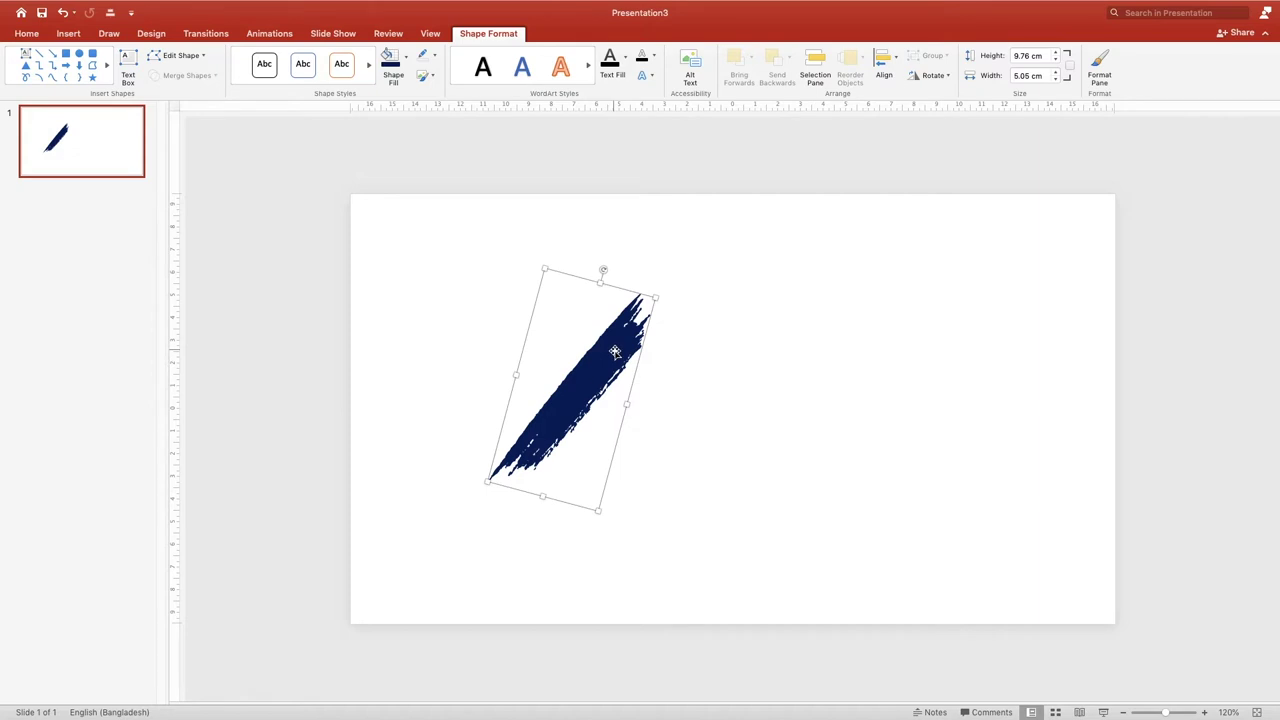
- Duplicate the brush stroke and place the copy left of the original
key("super+c")
key("super+v")
left_click_drag(629, 366, 543, 326)
- Paste another navy stroke copy and move it up and left of the others
key("super+v")
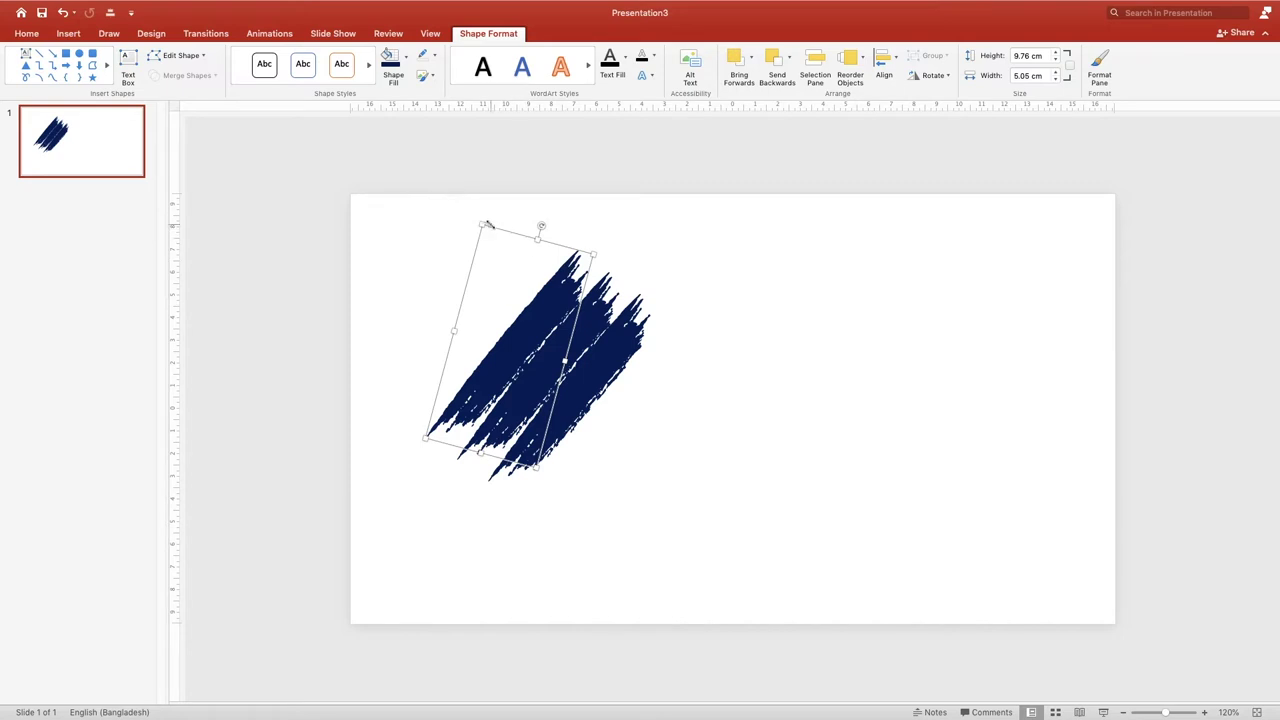
left_click_drag(482, 224, 492, 254)
left_click_drag(534, 318, 537, 314)
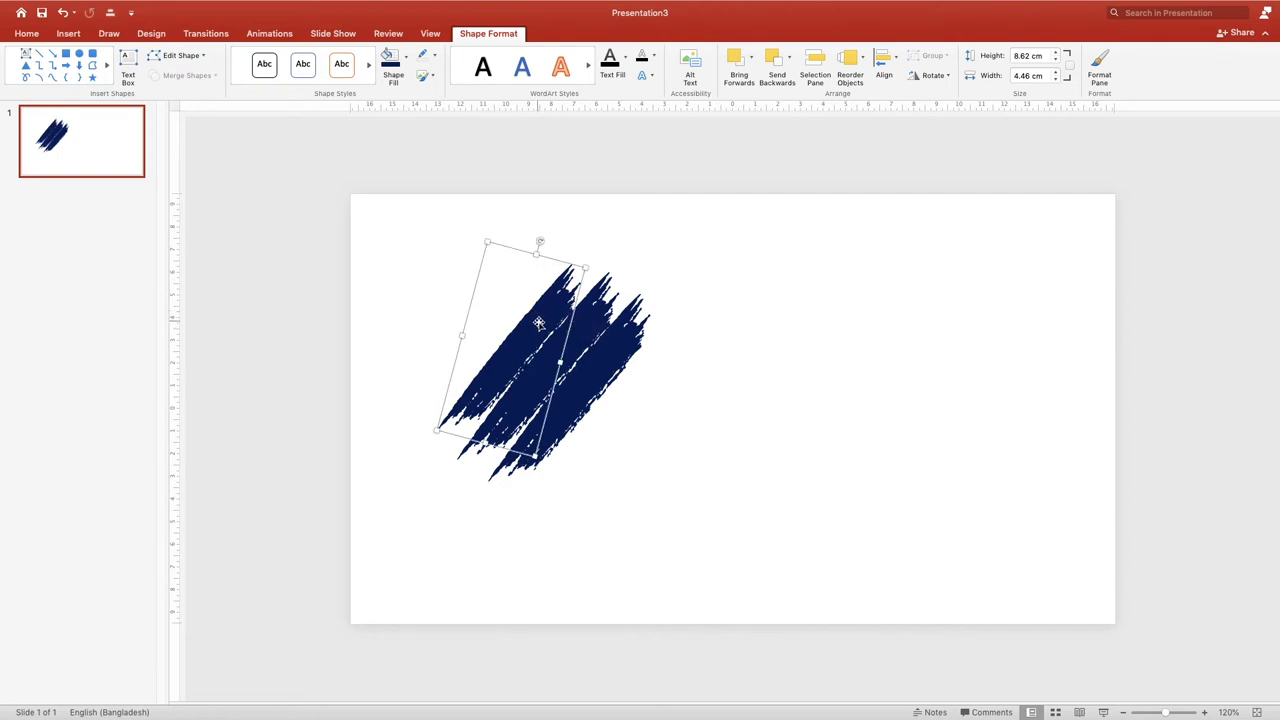
left_click_drag(536, 340, 509, 315)
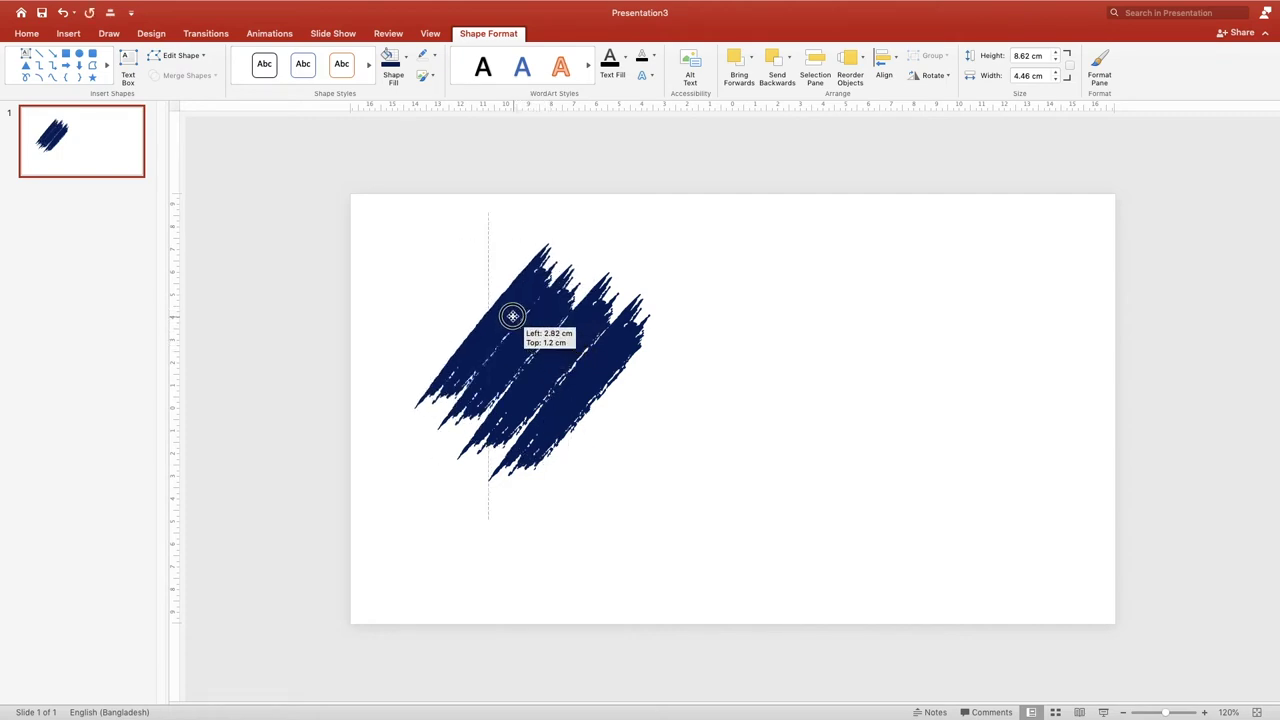
left_click_drag(509, 315, 487, 293)
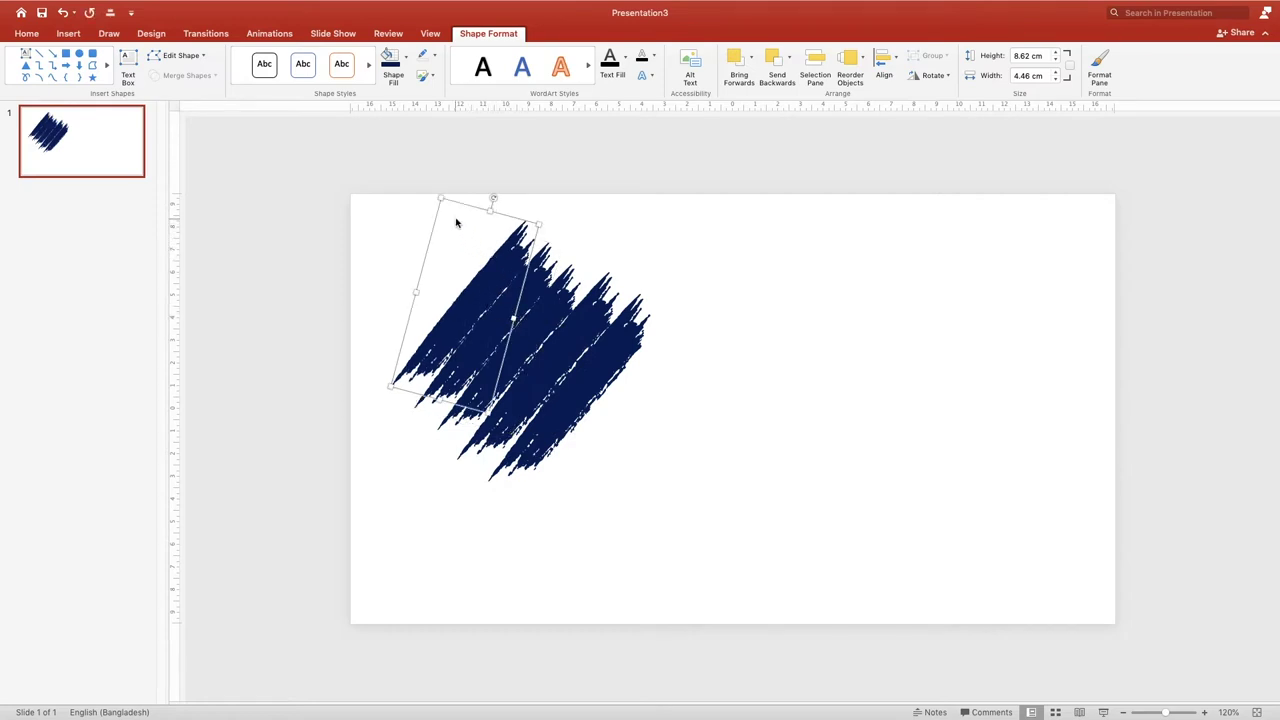
- Shrink the copy to about 5.99 × 3.1 cm and set it at the cluster's upper-left edge
left_click_drag(438, 197, 452, 241)
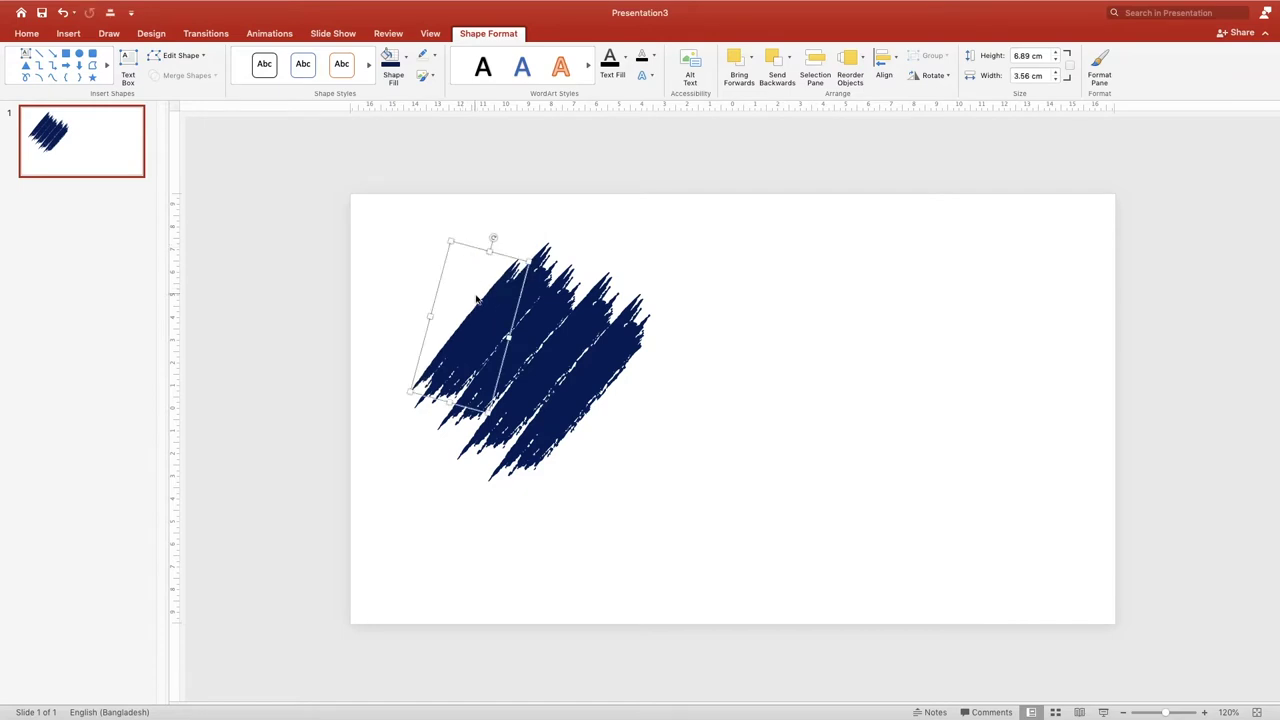
left_click_drag(472, 307, 466, 298)
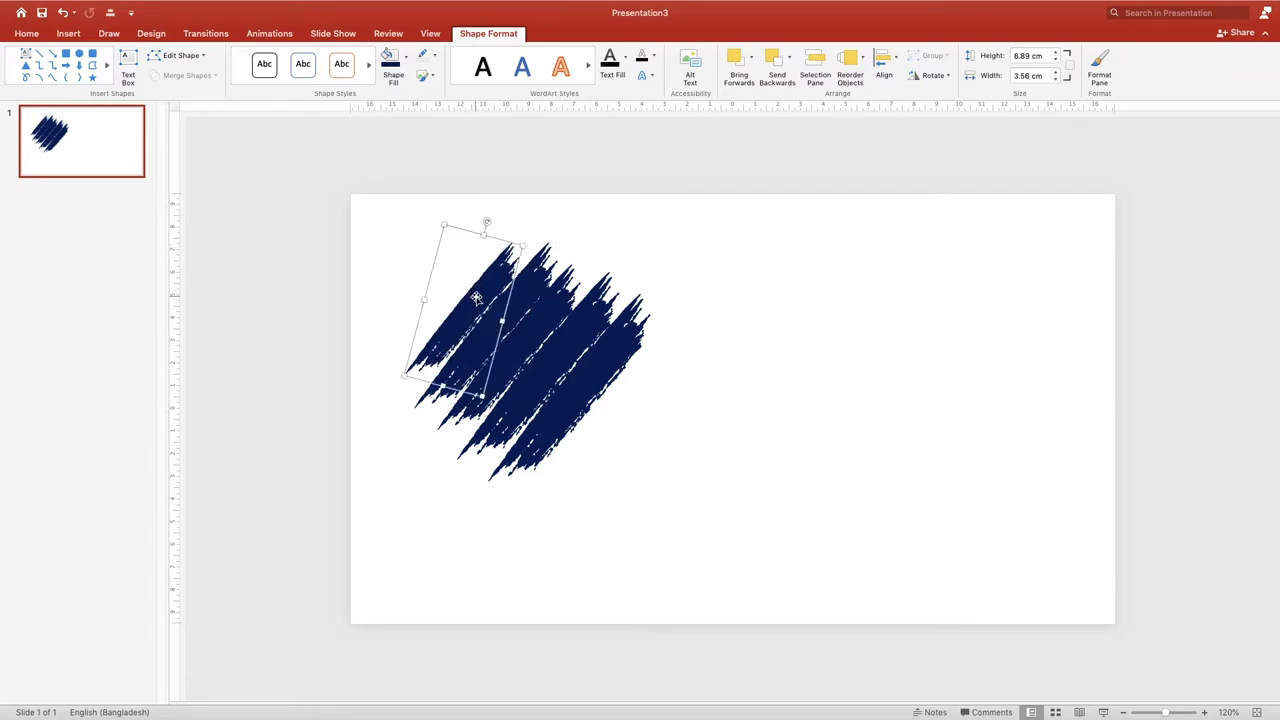
key("Left")
key("Left")
key("Left")
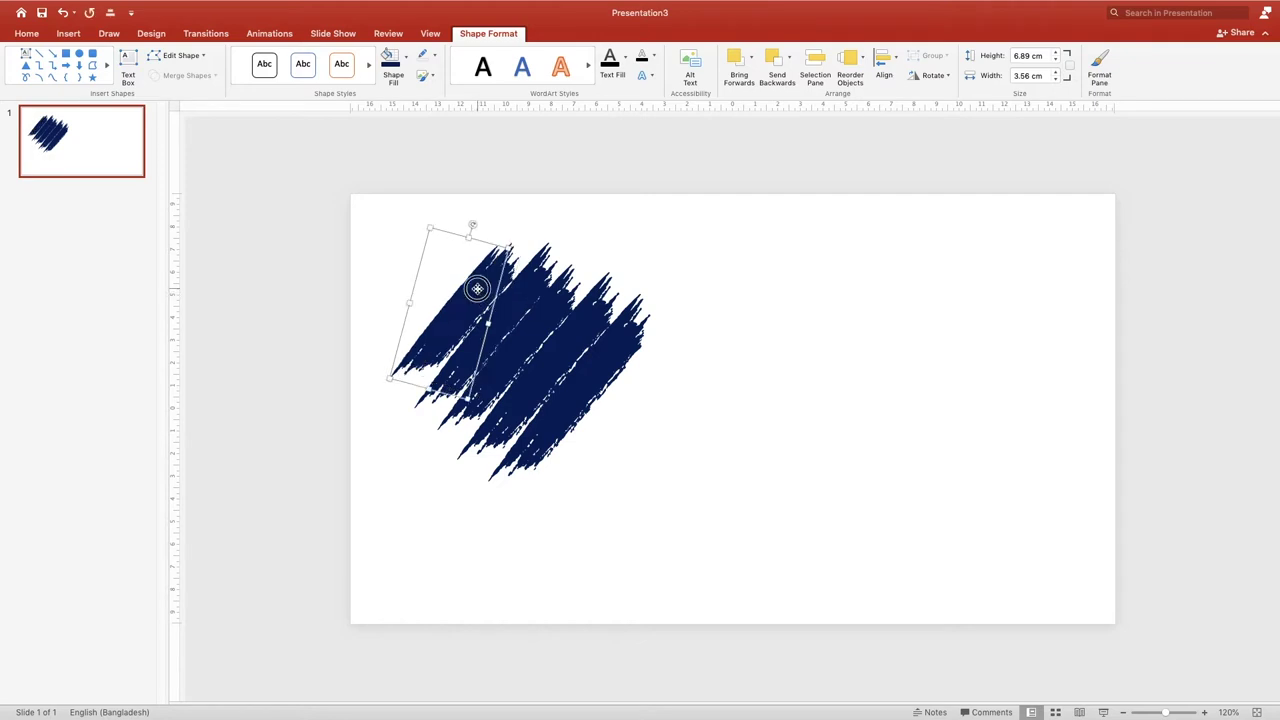
left_click_drag(479, 290, 469, 263)
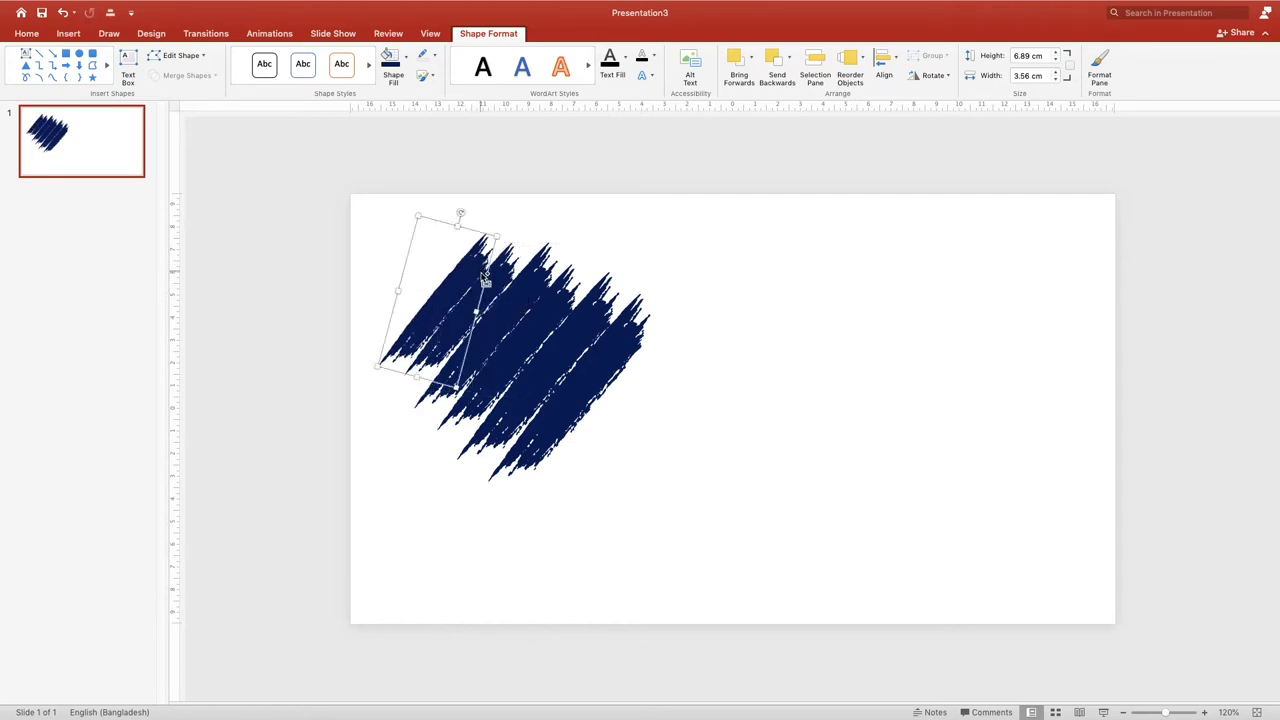
left_click_drag(455, 387, 450, 366)
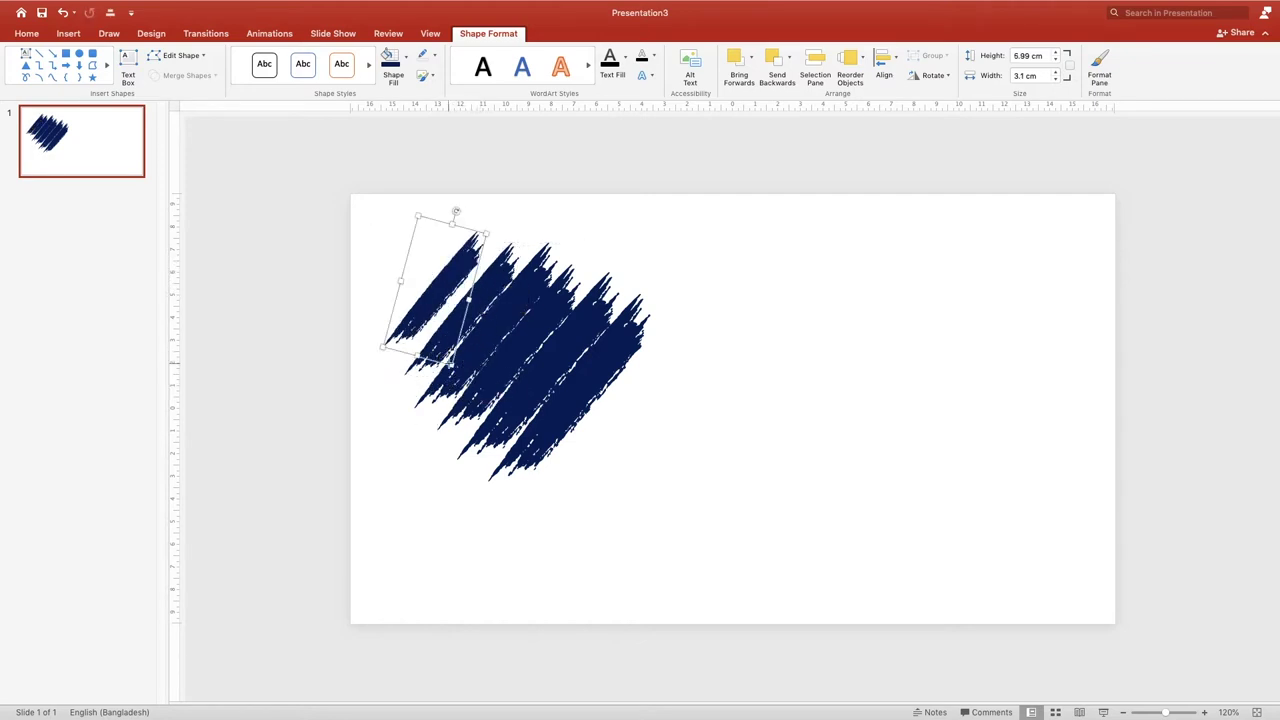
left_click_drag(436, 300, 444, 302)
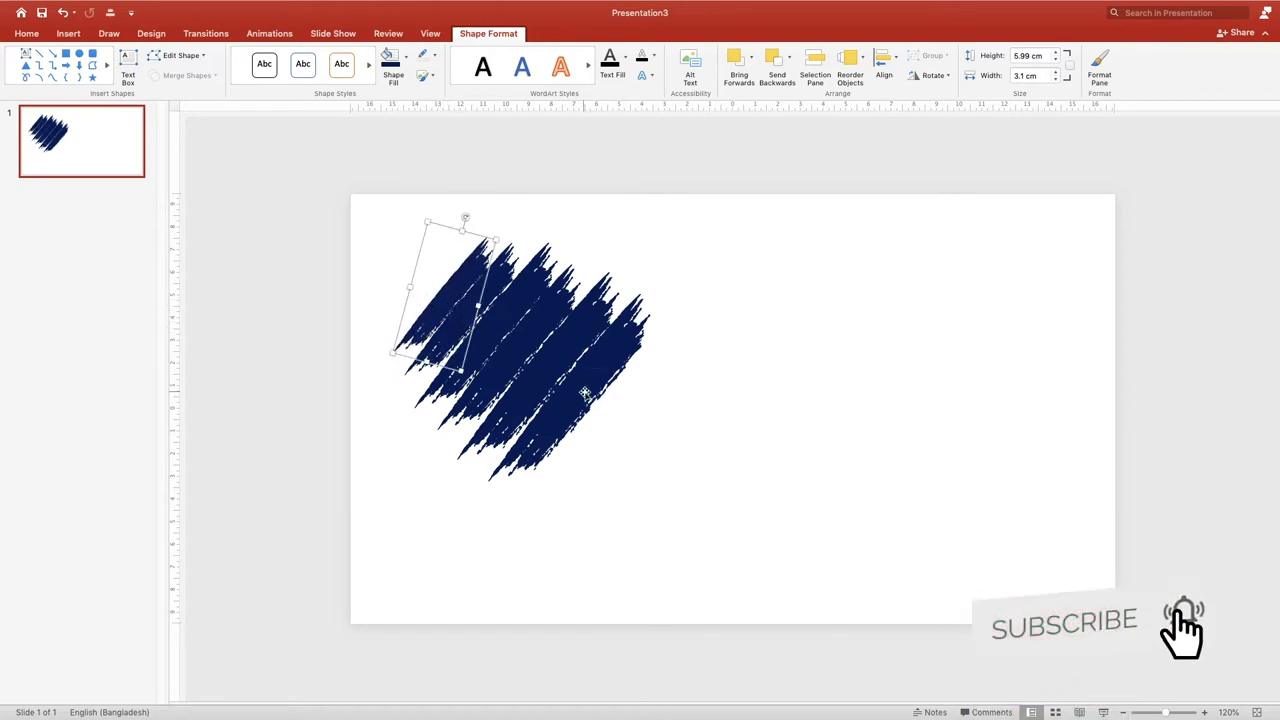
left_click(585, 393)
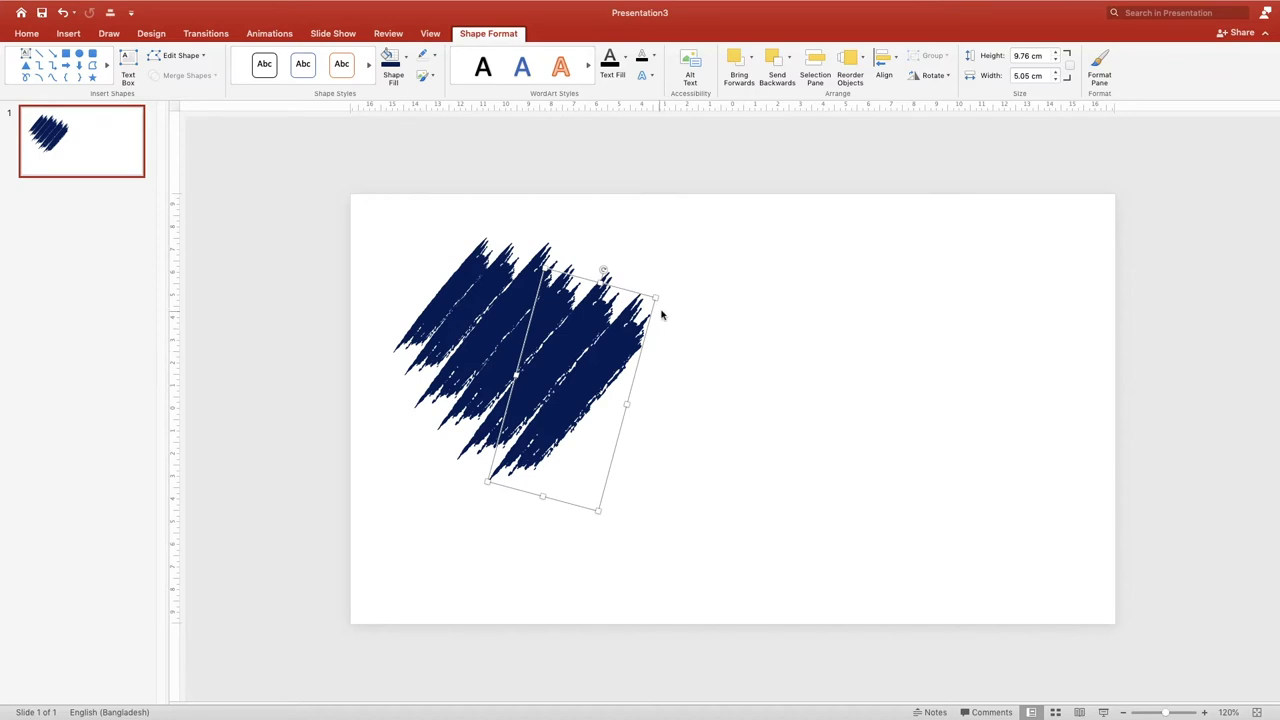
- Enlarge the larger stroke to 12.69 cm tall and the smaller to 11.7 × 6.05 cm
mouse_move(660, 297)
left_mouse_down()
mouse_move(689, 271)
mouse_move(632, 349)
left_mouse_up()
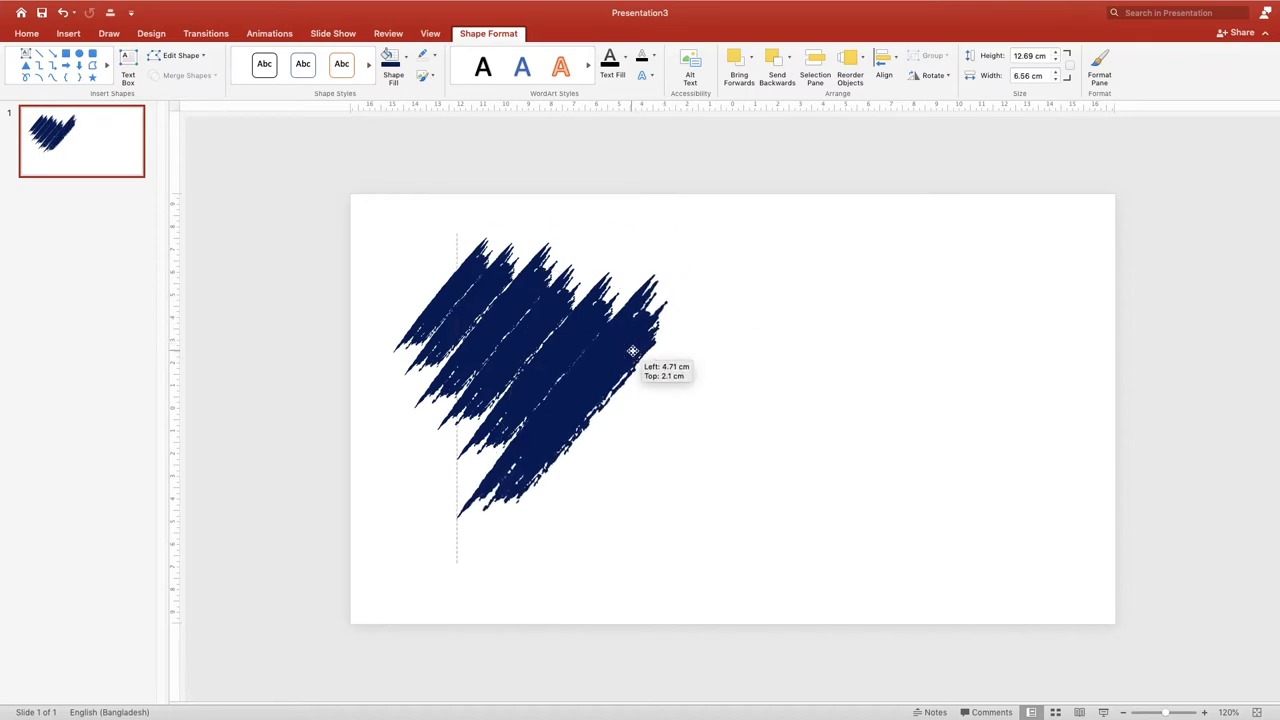
left_click_drag(632, 350, 633, 352)
left_click(551, 334)
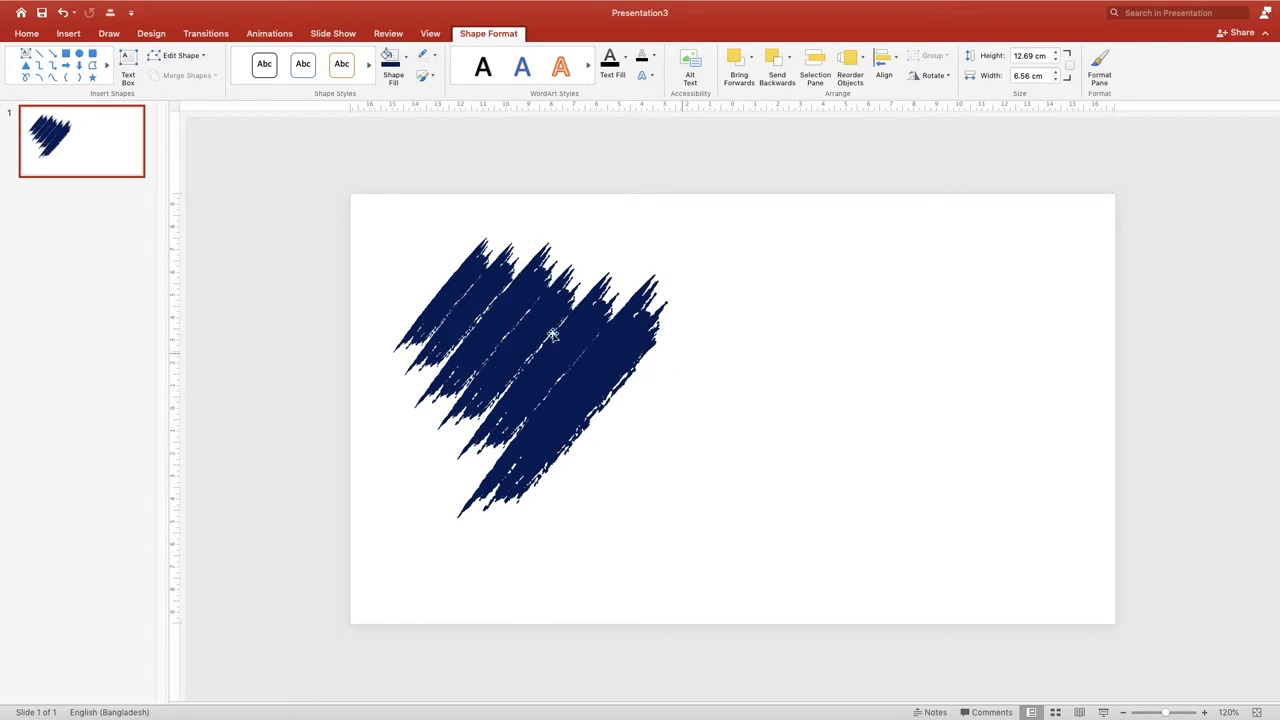
left_click(582, 334)
mouse_move(623, 276)
left_mouse_down()
mouse_move(660, 272)
mouse_move(598, 314)
left_mouse_up()
- Move the 11.71 cm brush stroke down and to the right
left_click(540, 309)
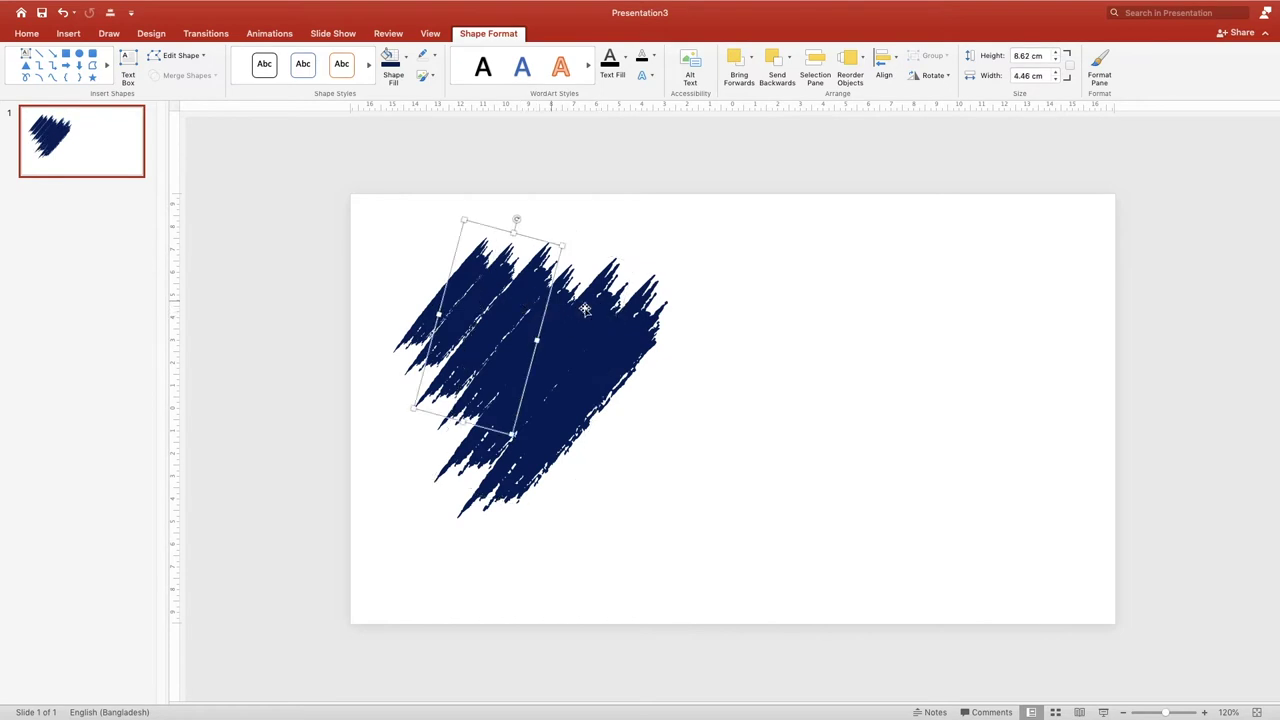
left_click(670, 371)
left_click(549, 369)
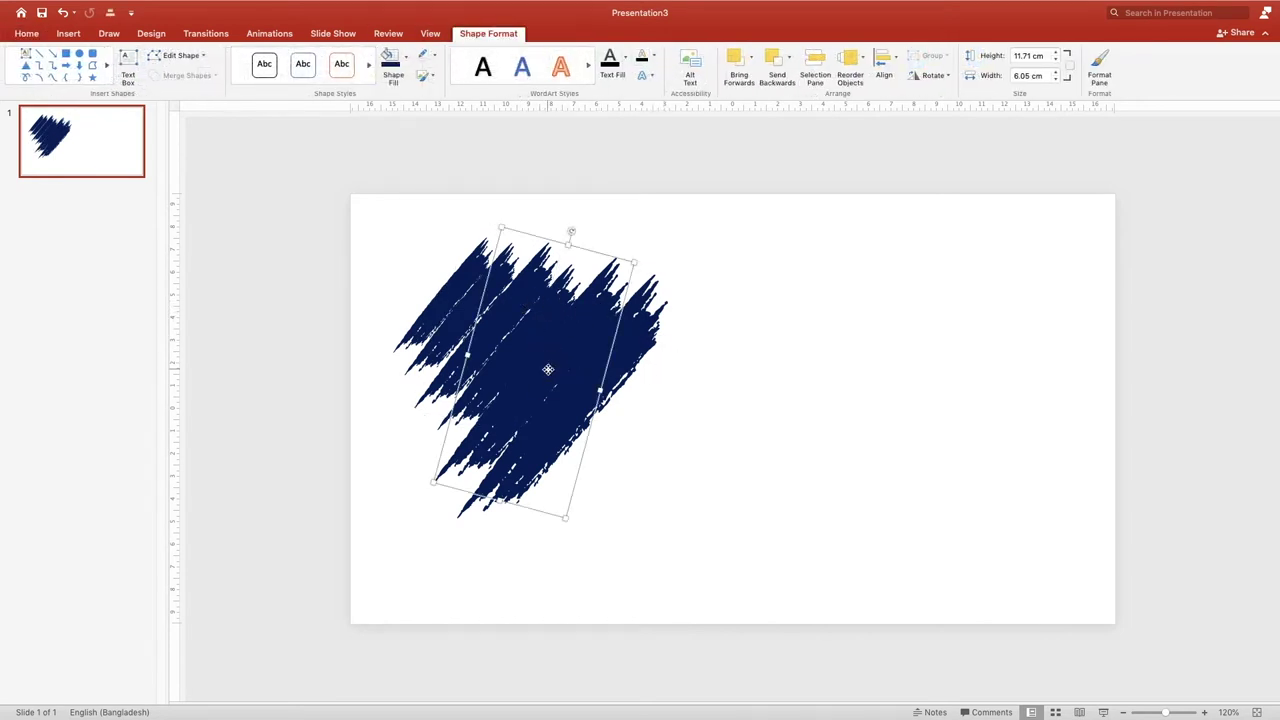
left_click_drag(552, 378, 605, 440)
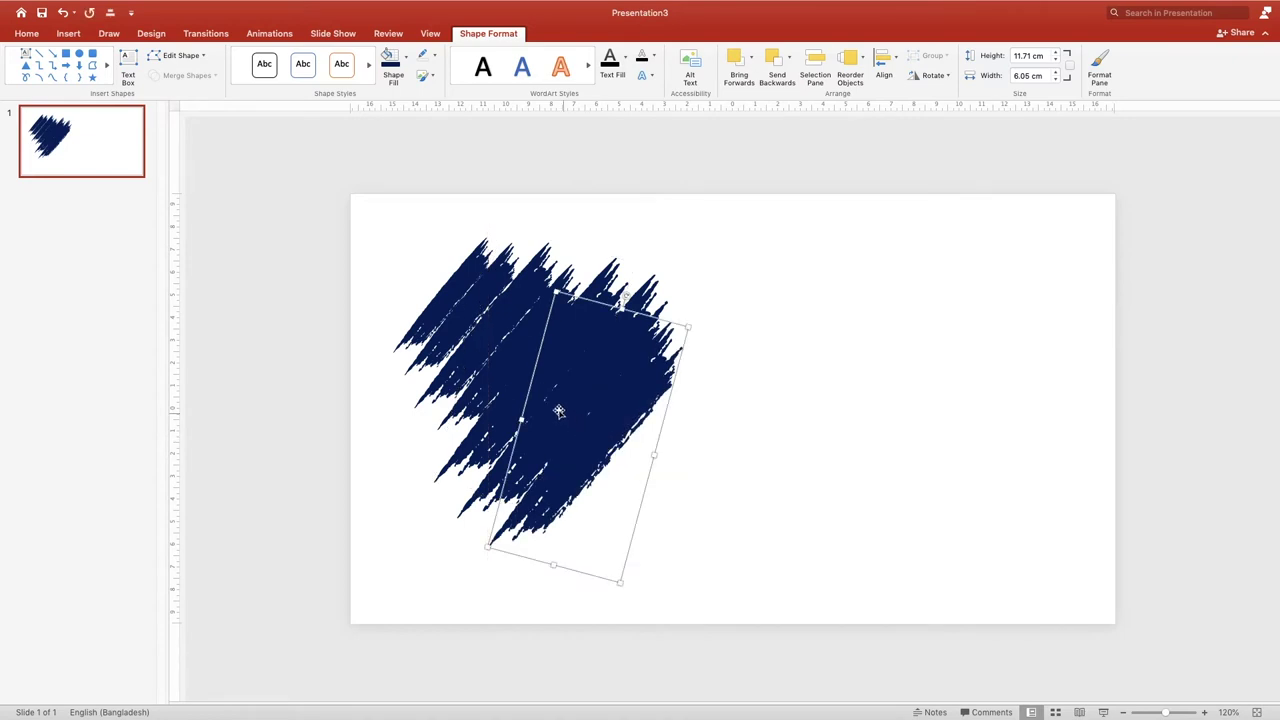
- Place the 8.62 cm brush stroke at the cluster's lower right
left_click(502, 376)
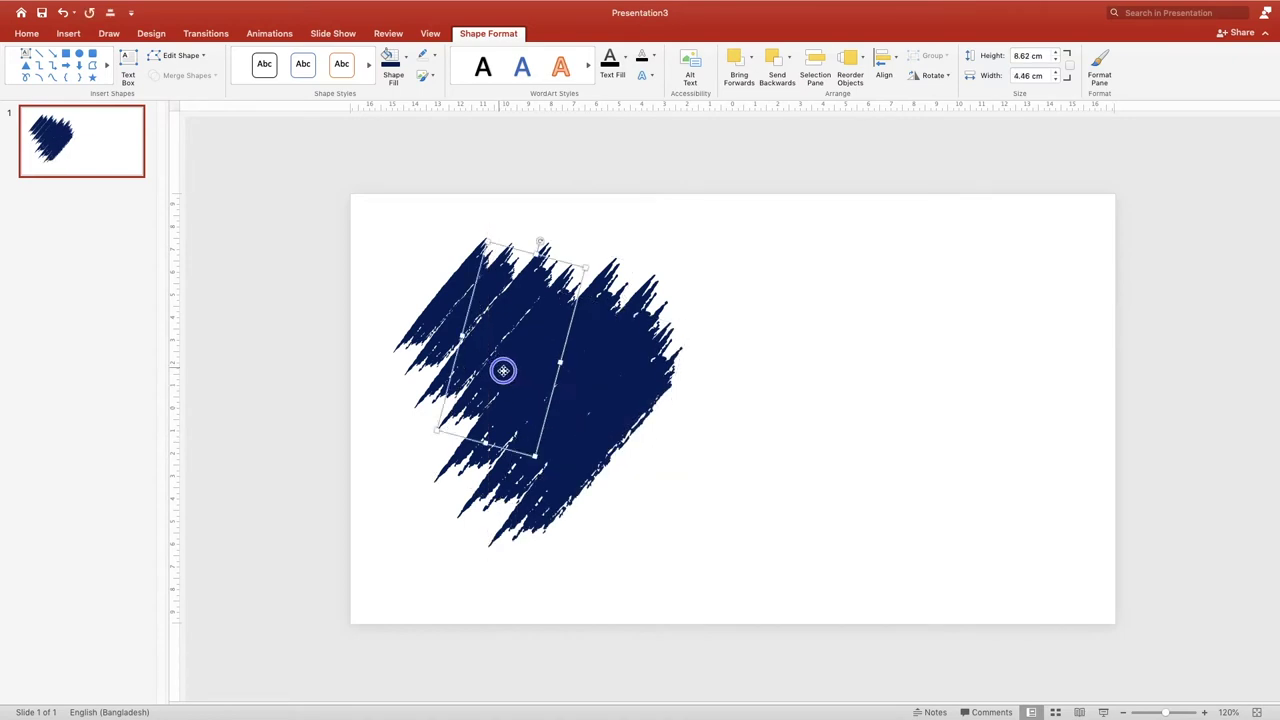
left_click_drag(503, 371, 614, 472)
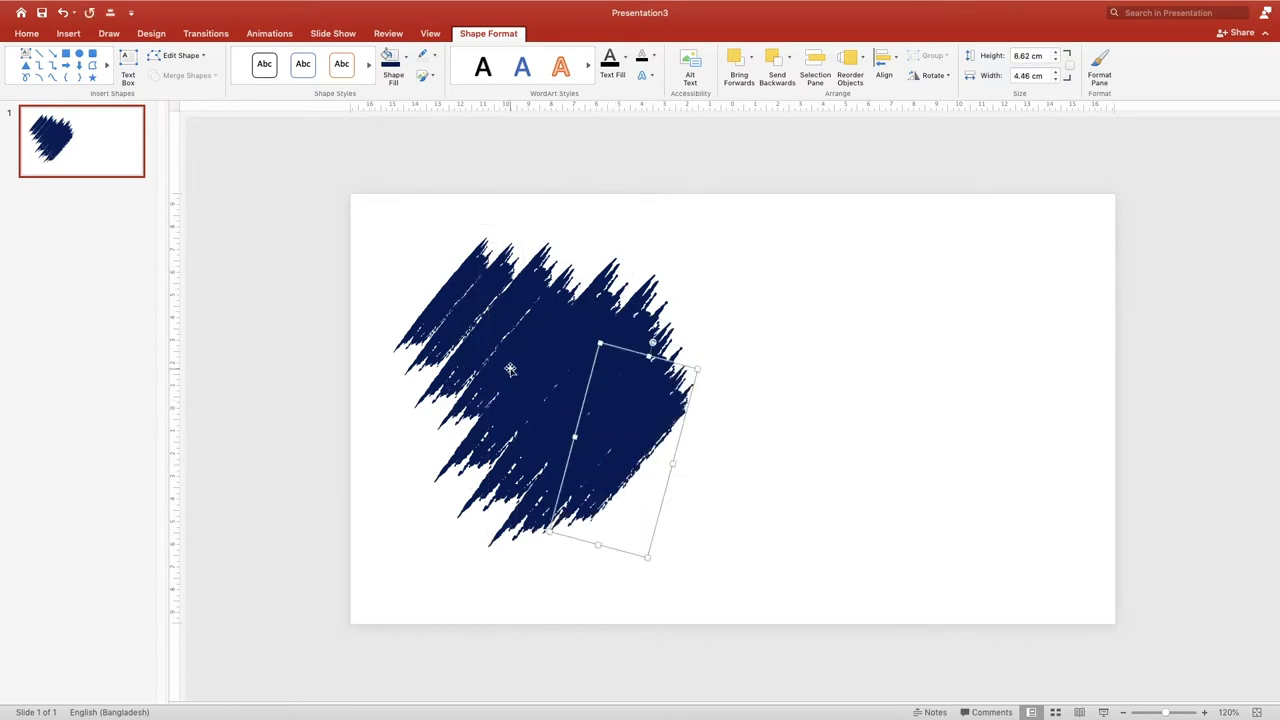
key("cmd+z")
left_click_drag(490, 331, 637, 474)
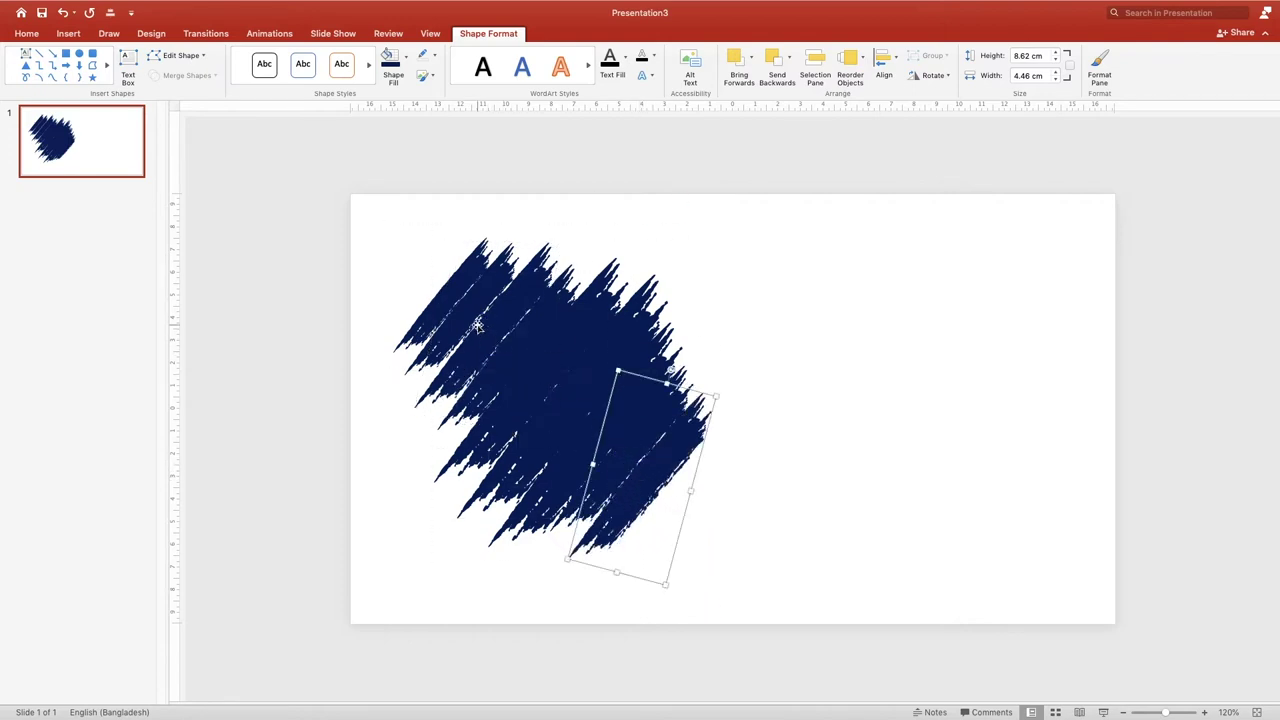
key("super+z")
left_click_drag(490, 320, 692, 506)
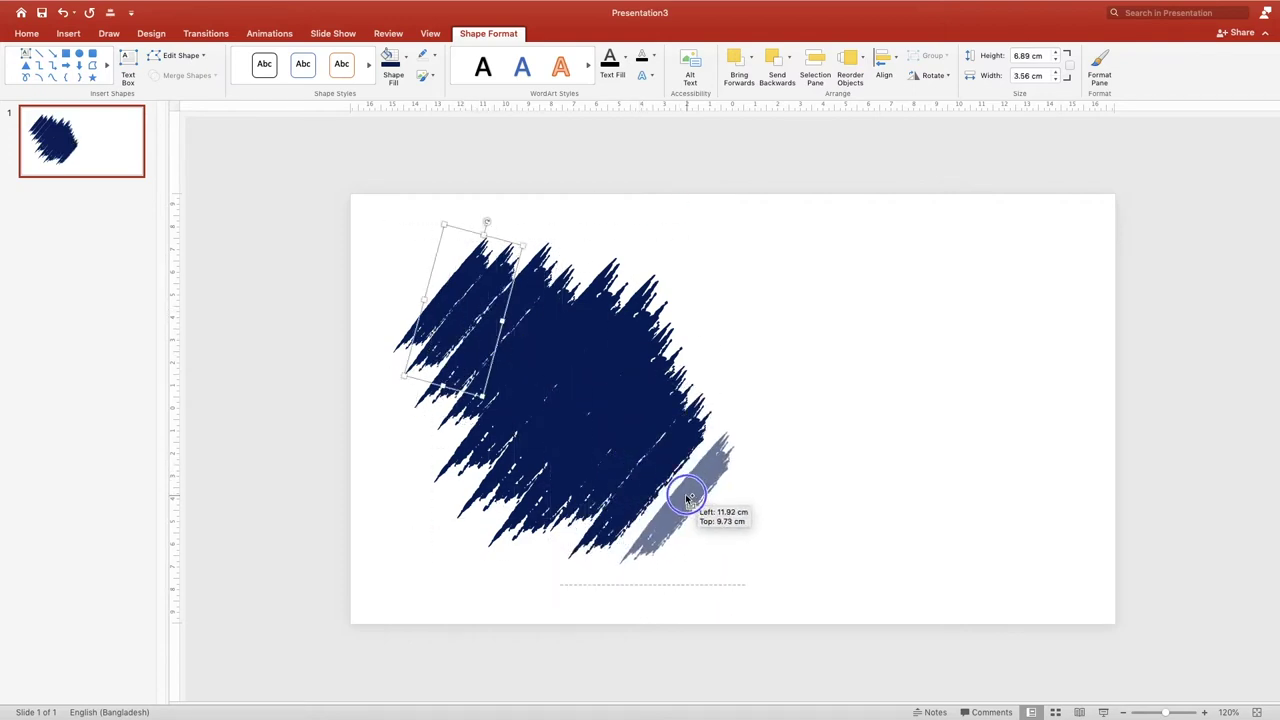
key("super+z")
left_click_drag(465, 315, 694, 510)
left_click(793, 537)
- Rearrange the strokes and delete the two small overlapping ones
mouse_move(608, 364)
left_mouse_down()
mouse_move(628, 440)
mouse_move(668, 434)
mouse_move(668, 462)
mouse_move(706, 449)
left_mouse_up()
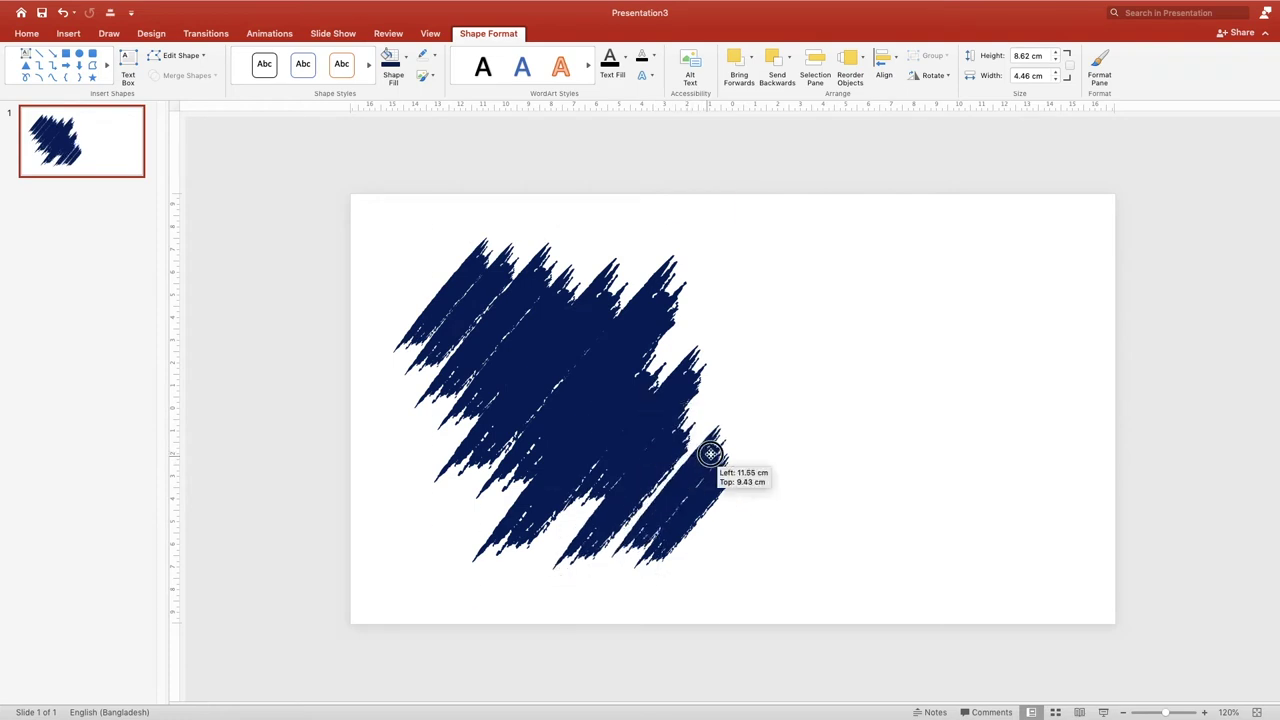
mouse_move(571, 349)
left_mouse_down()
mouse_move(584, 322)
mouse_move(505, 286)
left_mouse_up()
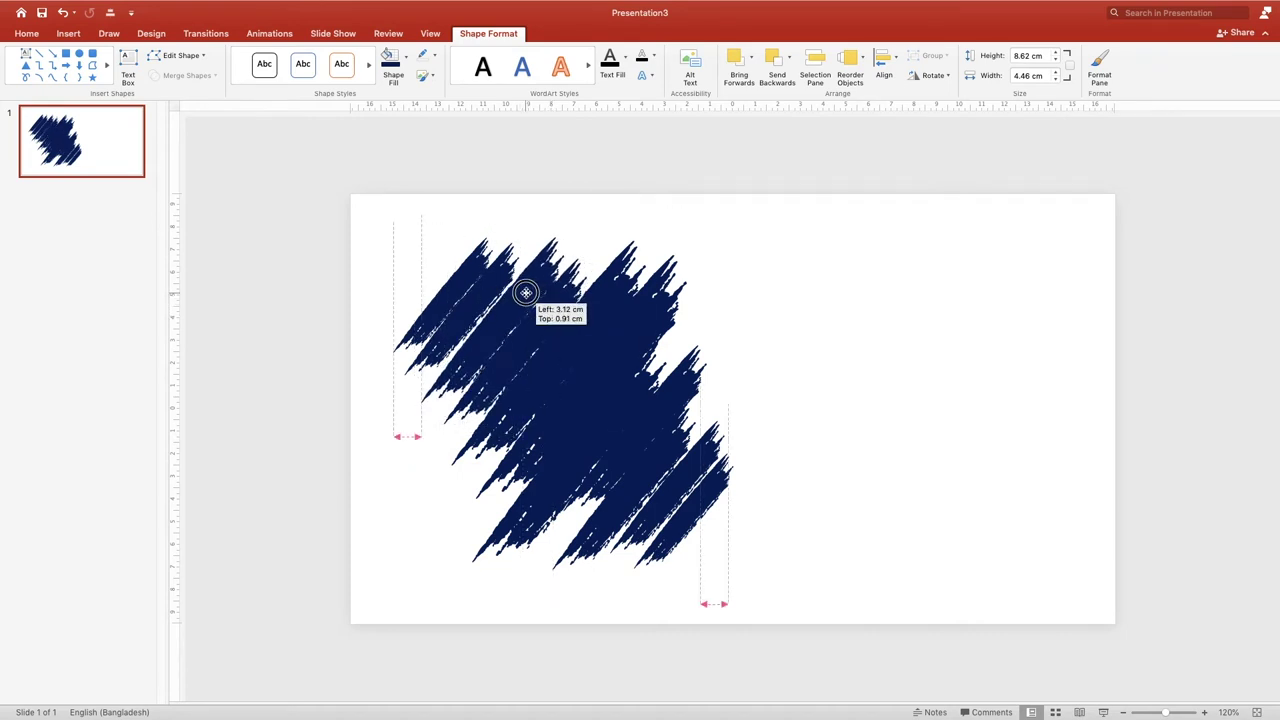
mouse_move(607, 476)
left_mouse_down()
mouse_move(605, 443)
mouse_move(634, 400)
left_mouse_up()
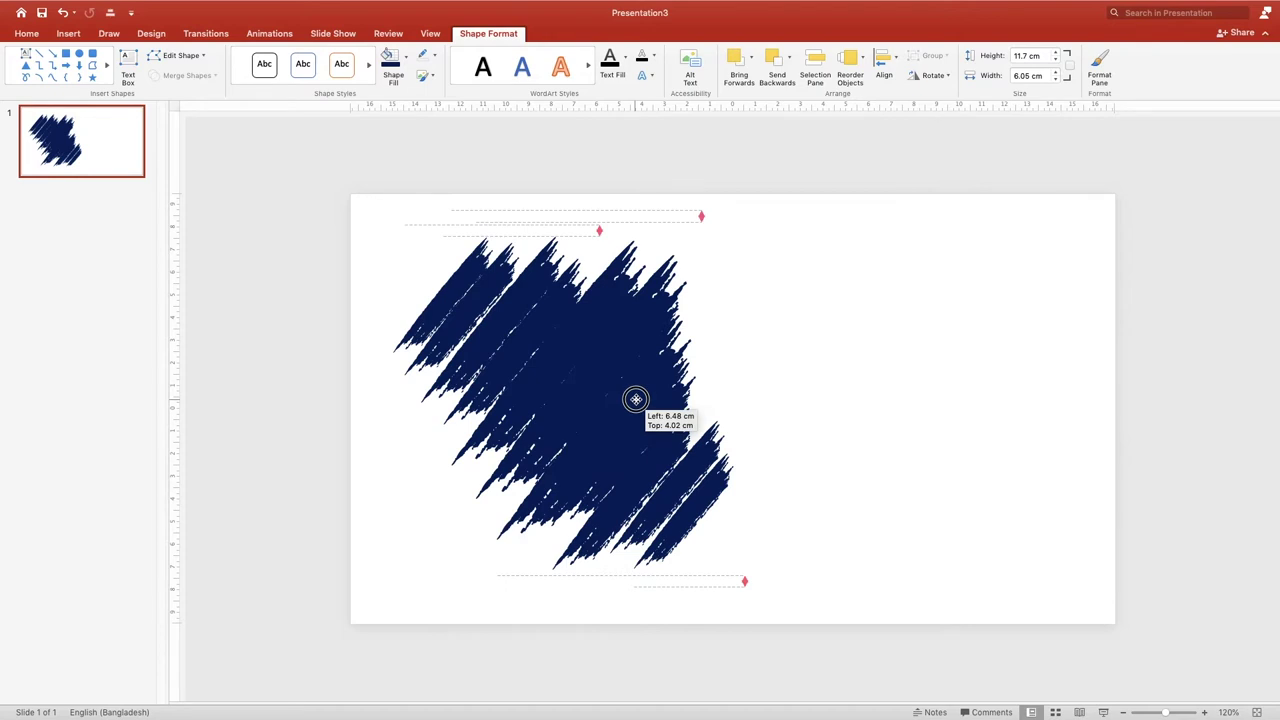
left_click(800, 547)
left_click(710, 470)
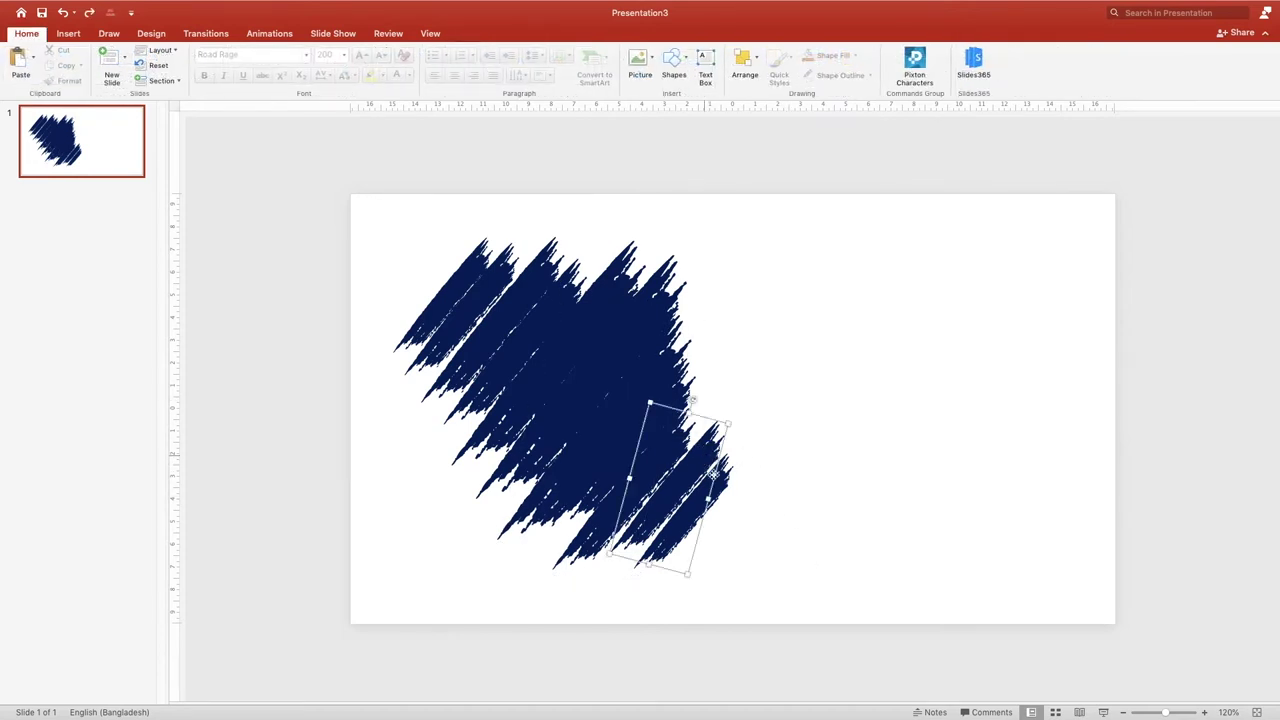
left_click(722, 490, "shift")
key("Delete")
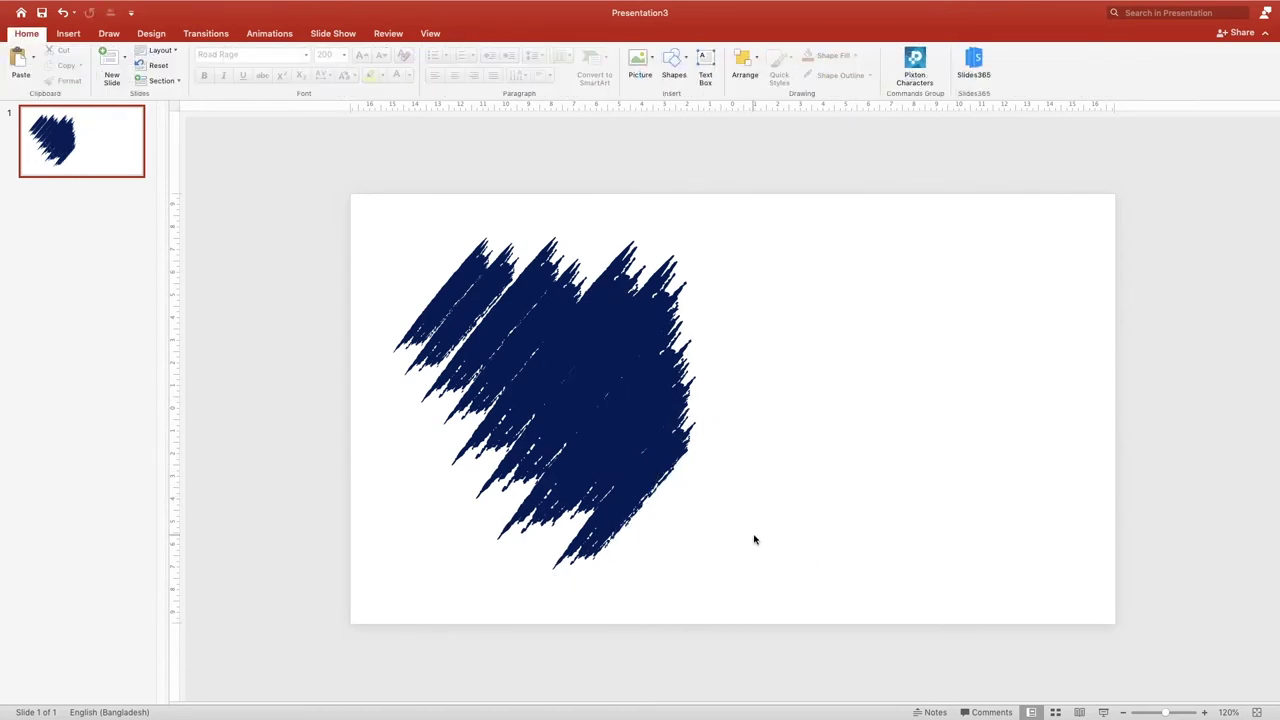
- Shift a stroke right, delete the upper-left stroke, and select all remaining strokes
left_click_drag(657, 474, 666, 459)
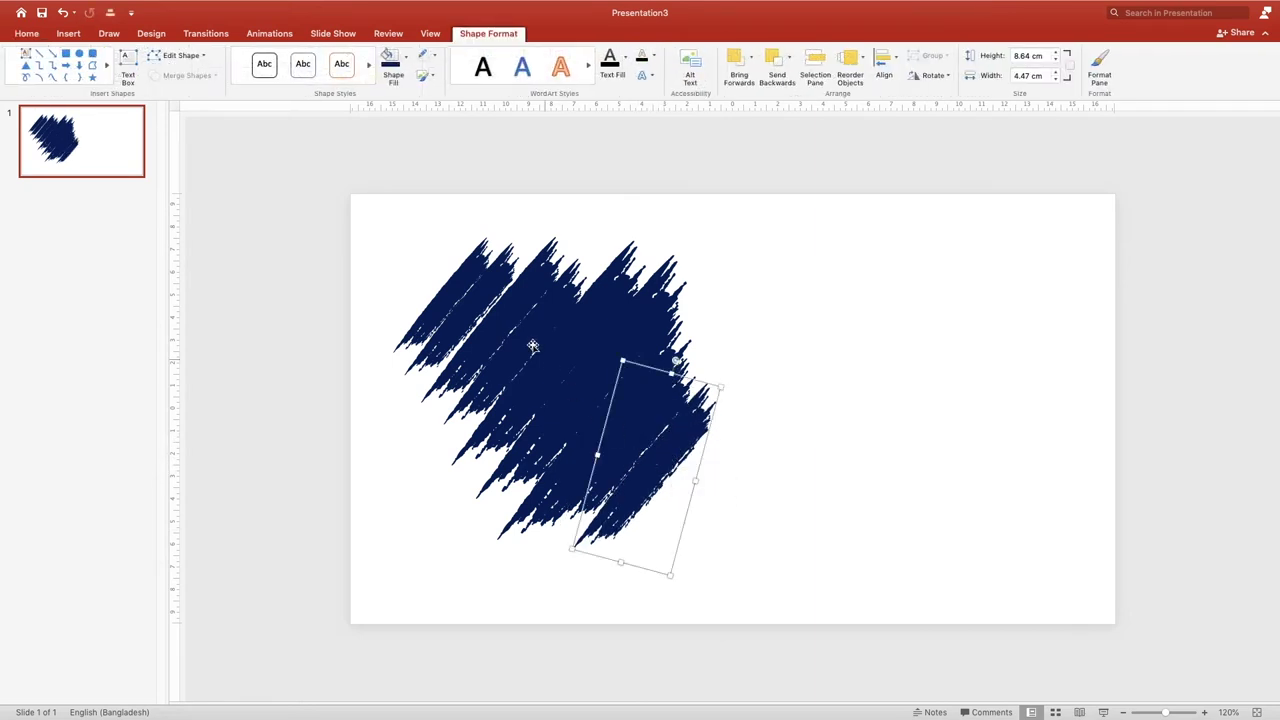
left_click(461, 281)
key("Delete")
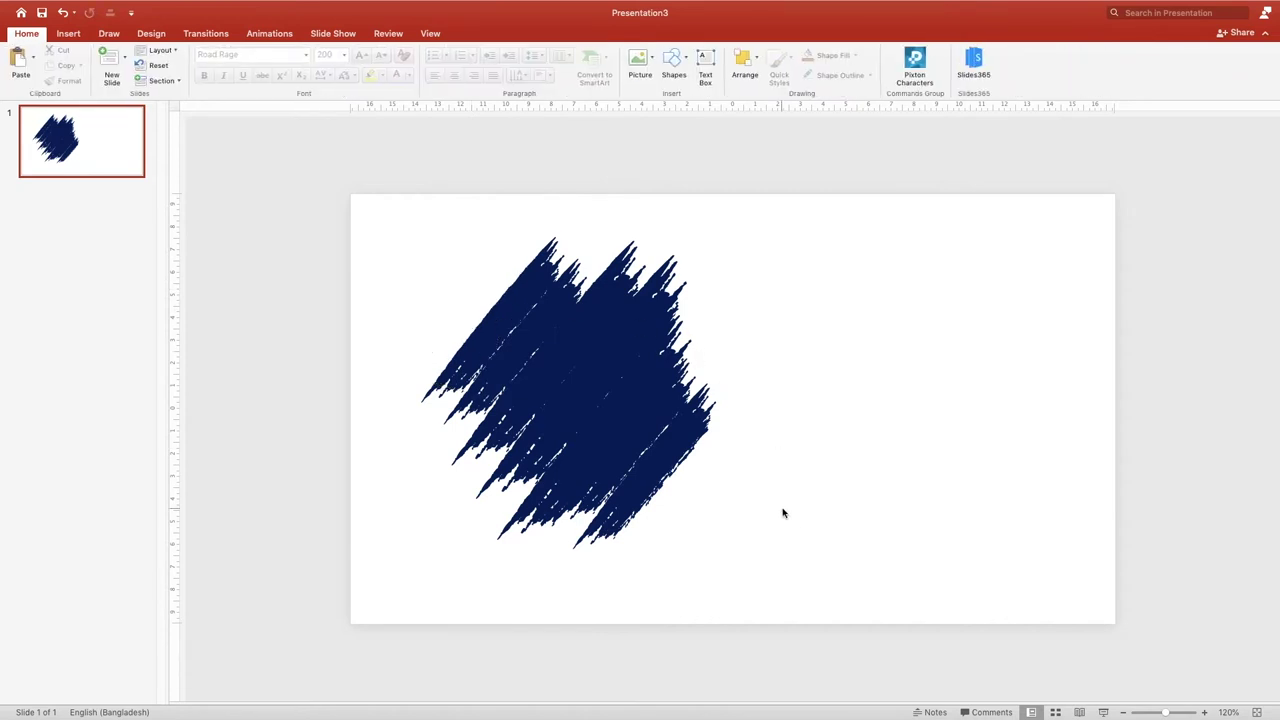
mouse_move(783, 512)
left_mouse_down()
mouse_move(398, 220)
mouse_move(875, 657)
left_mouse_up()
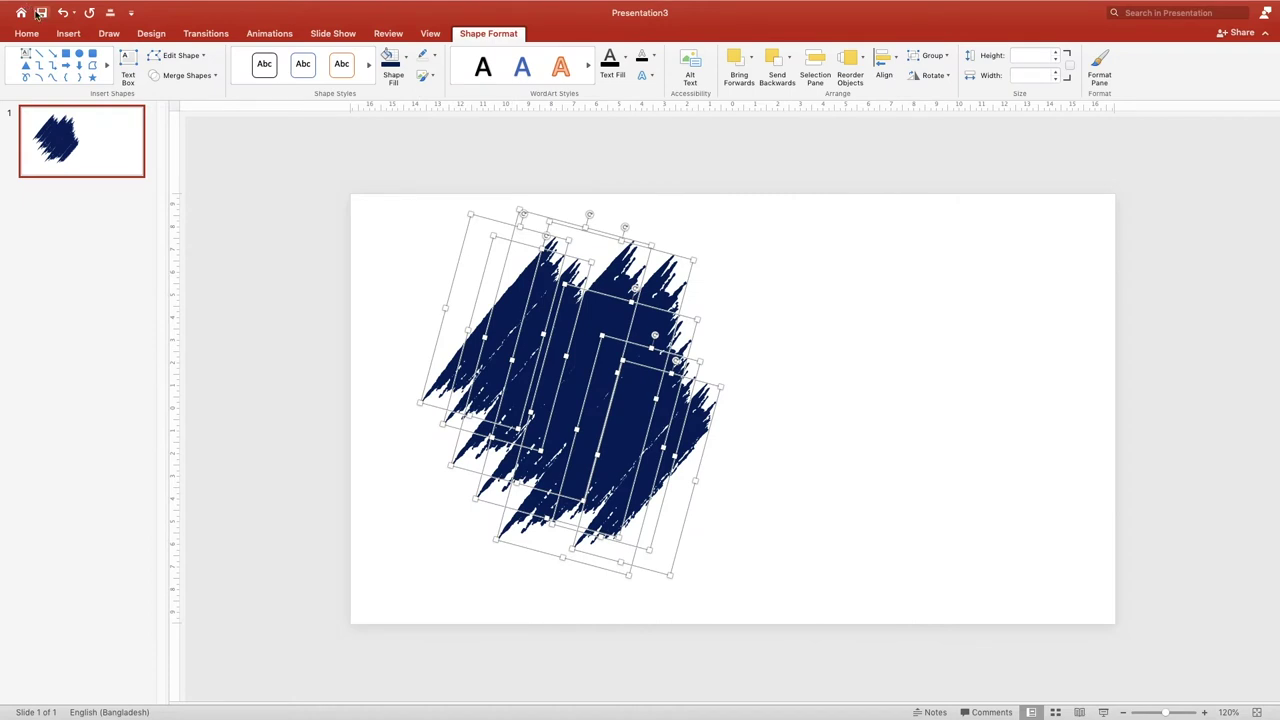
- Union the strokes into one 14.35 × 12.62 cm shape, nudge it left, and cut it
left_click(186, 75)
left_click(196, 95)
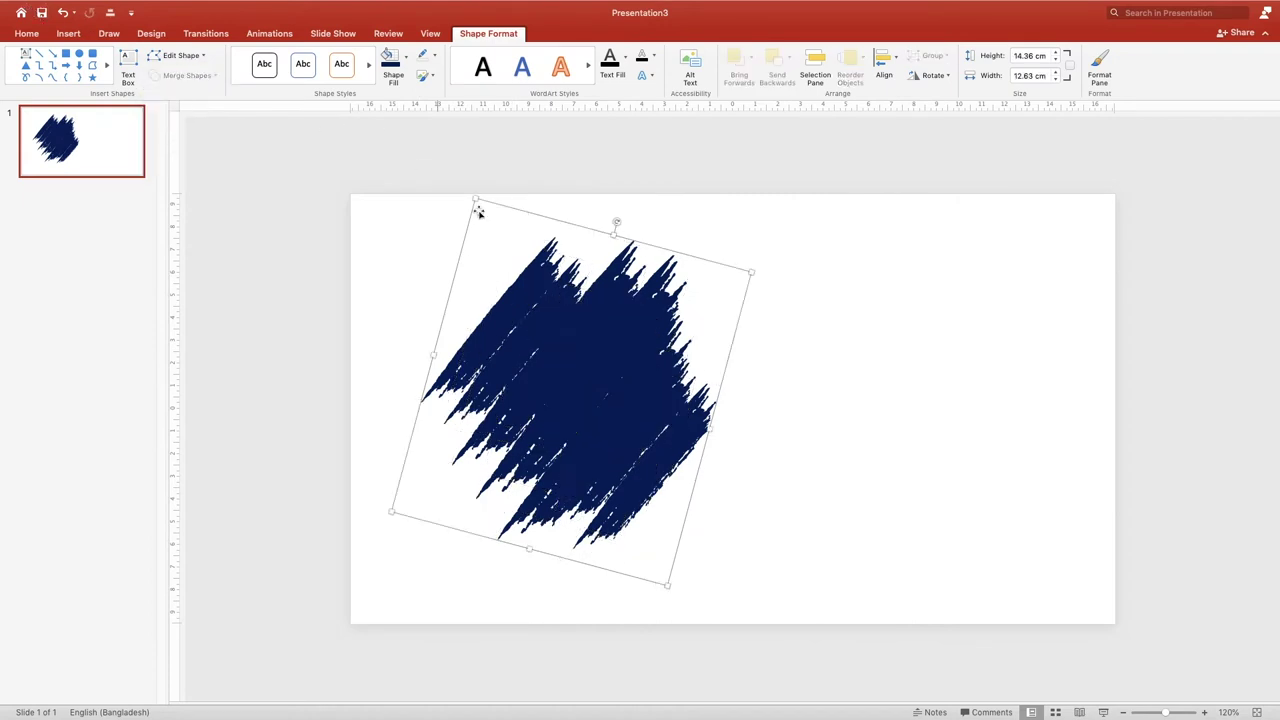
left_click(829, 415)
left_click(634, 370)
left_click_drag(608, 372, 600, 380)
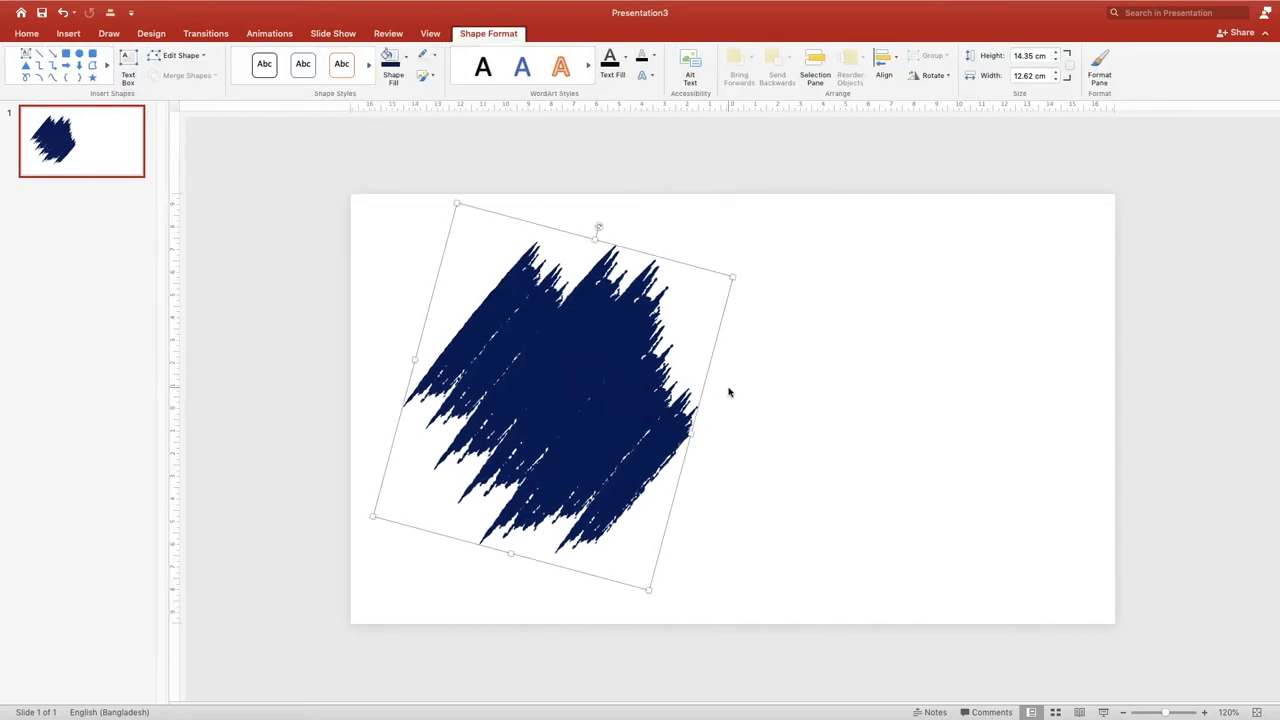
right_click(622, 365)
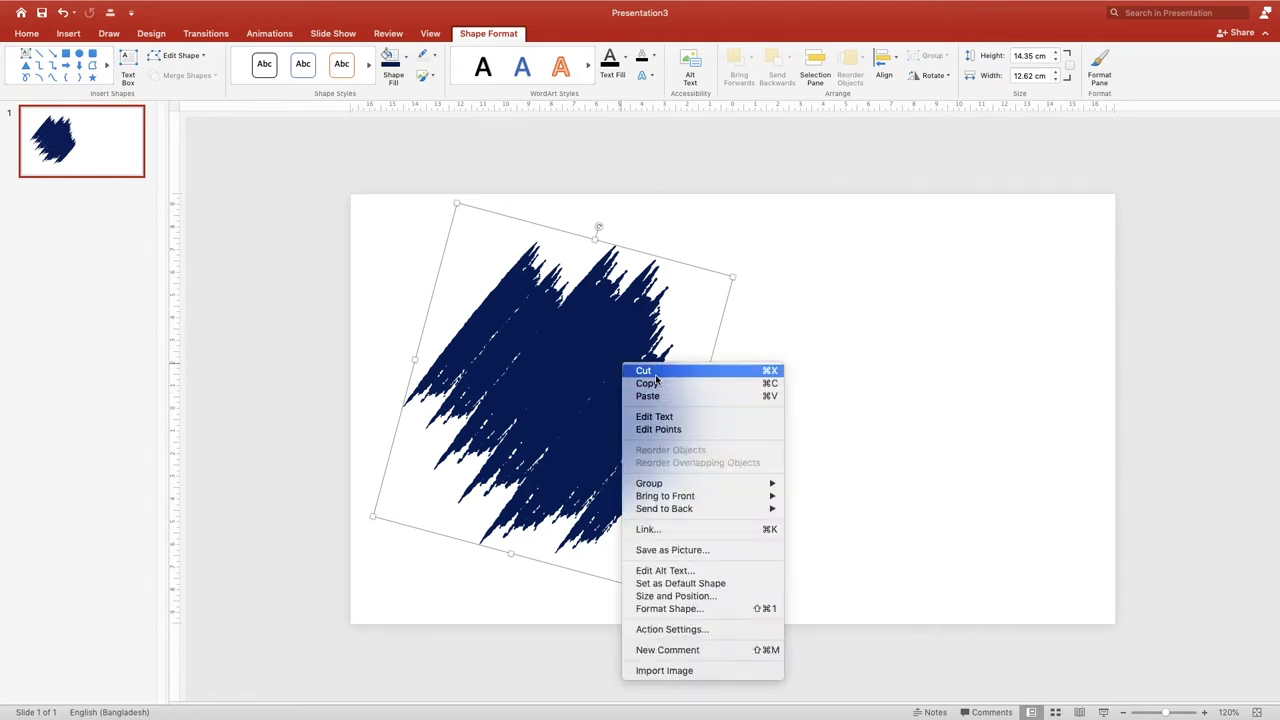
left_click(655, 372)
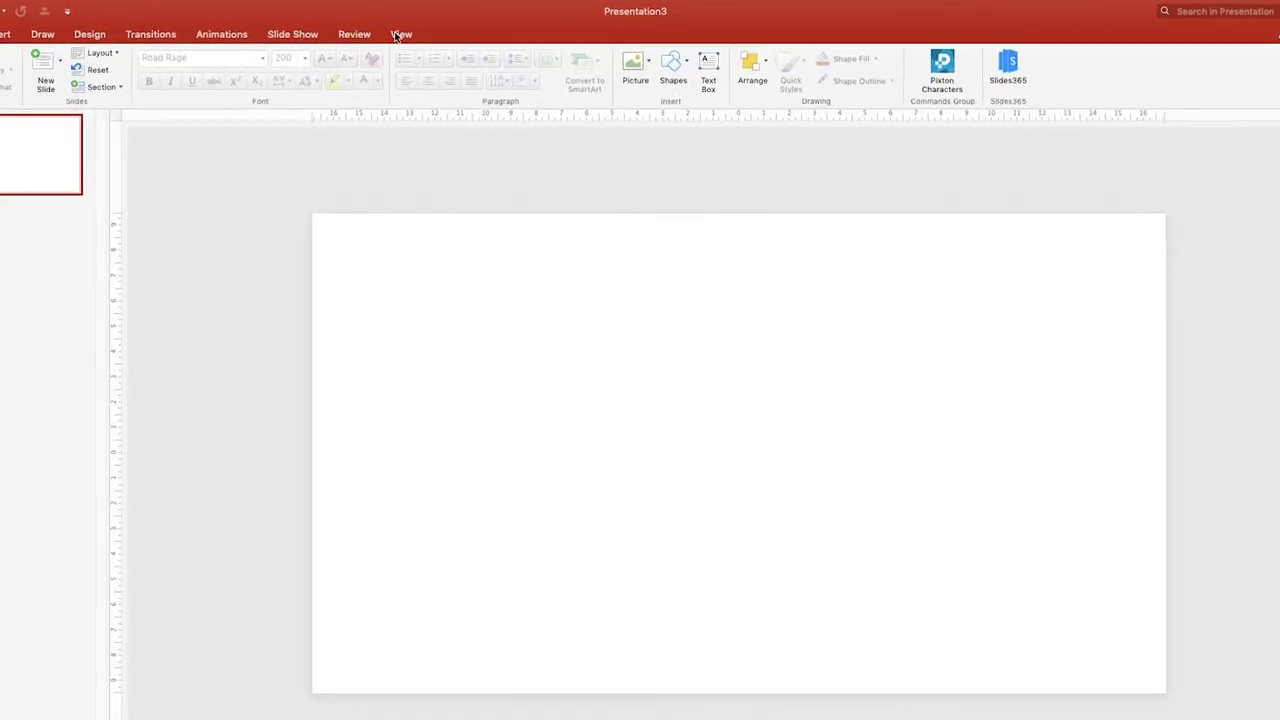
- In Slide Master, add a new layout and delete its title, date, footer and slide-number placeholders
left_click(389, 35)
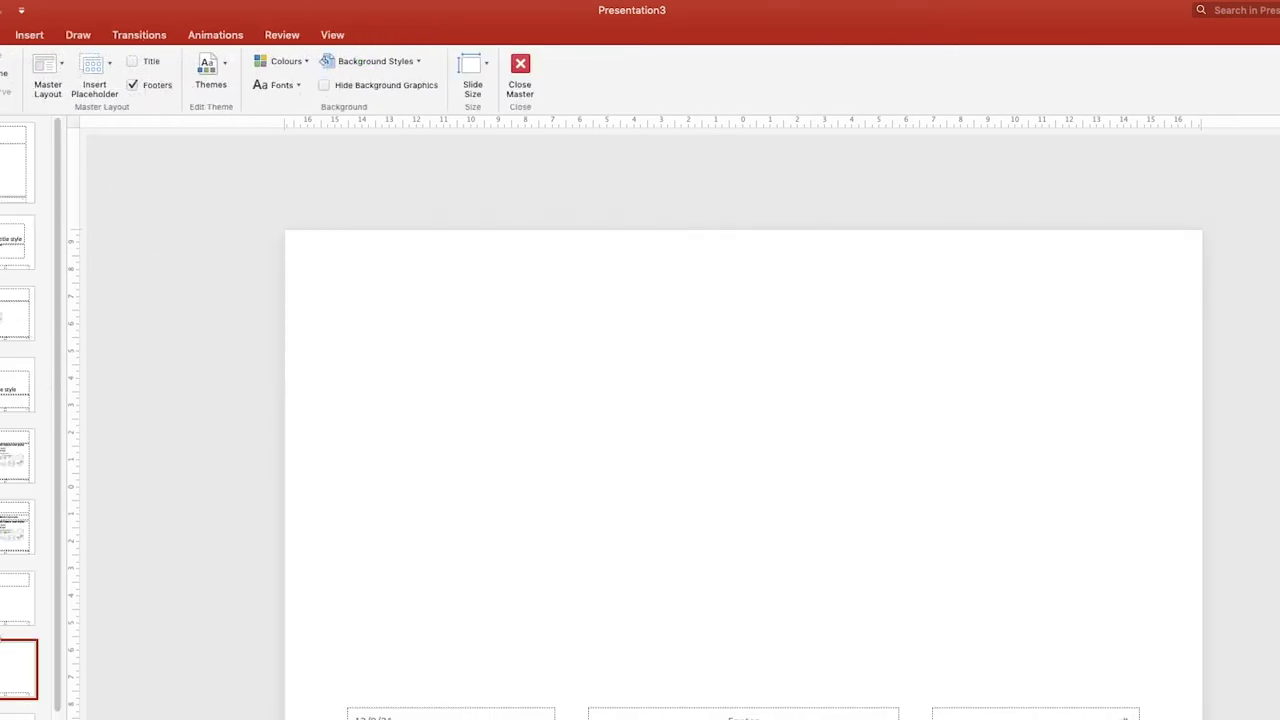
left_click(20, 712)
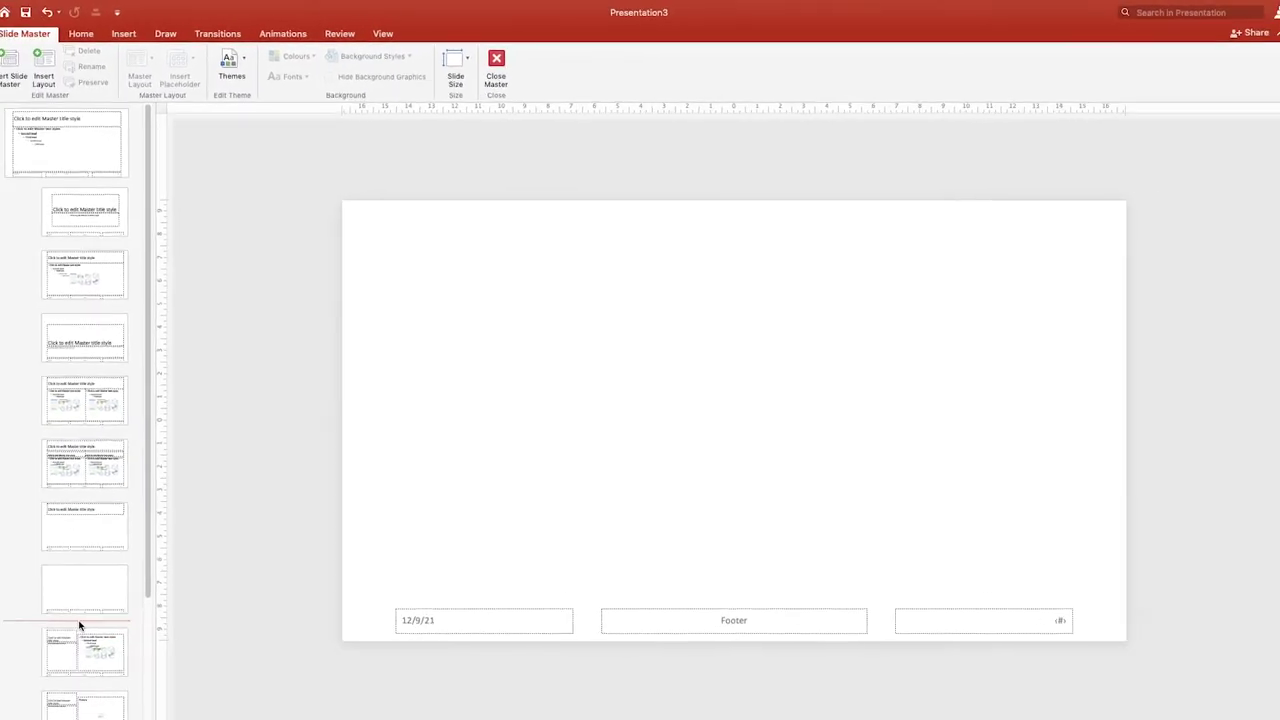
left_click(60, 72)
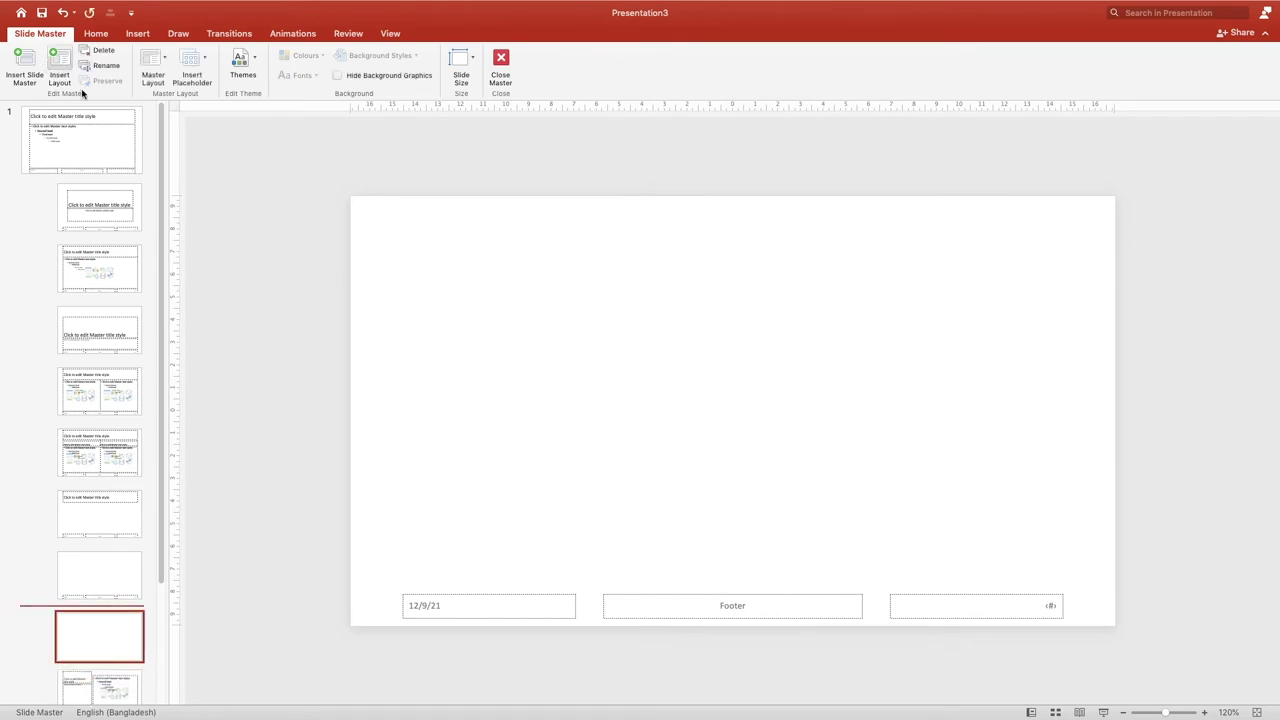
left_click(466, 260)
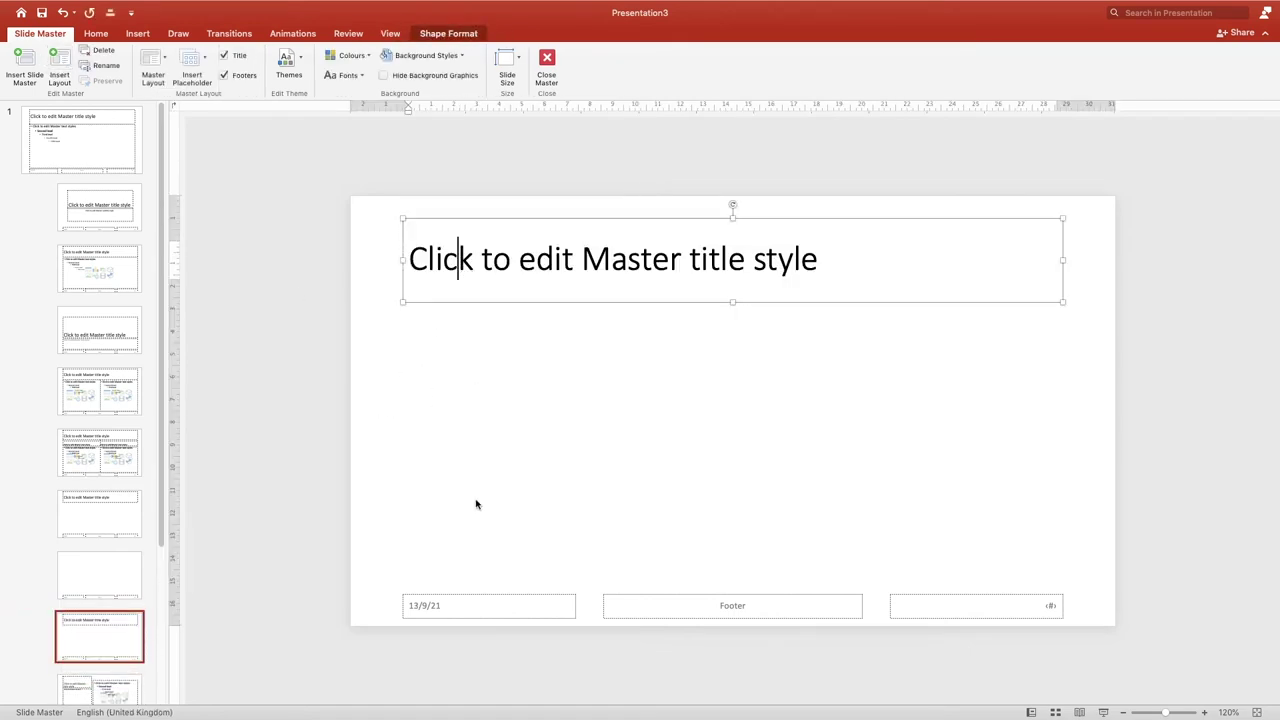
left_click(474, 600, "shift")
left_click(720, 594, "shift")
left_click(980, 597, "shift")
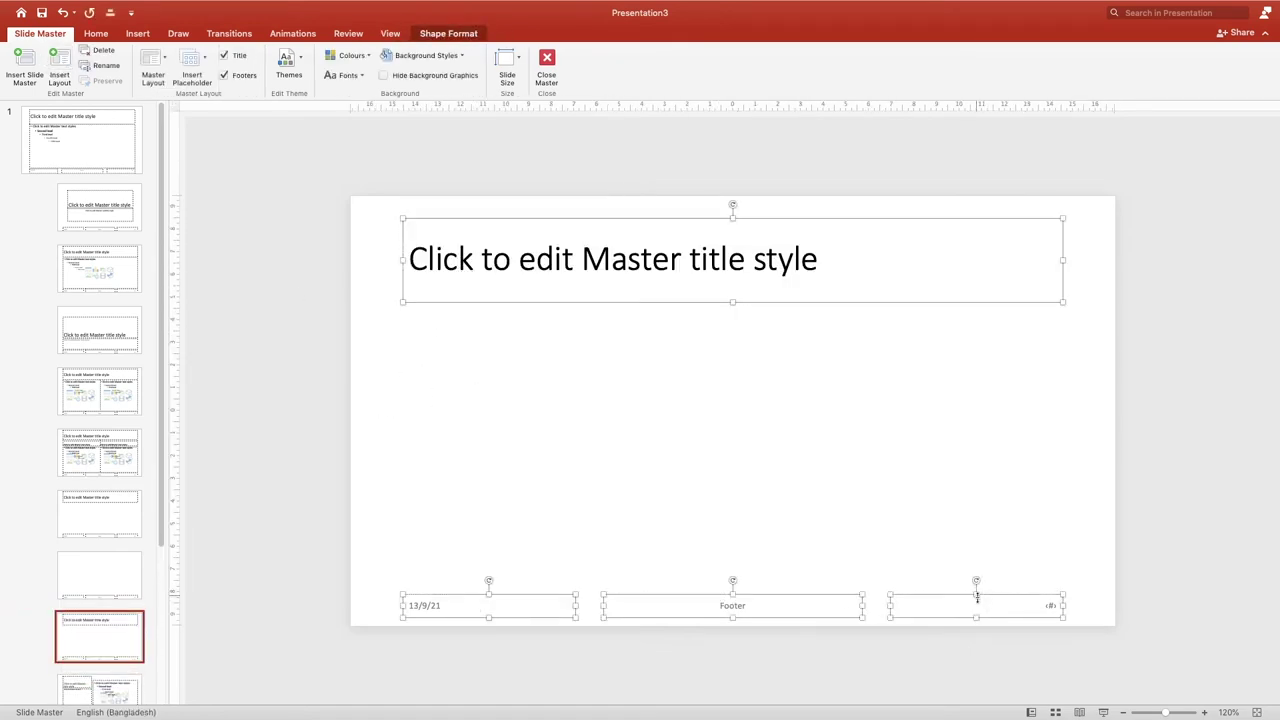
key("Delete")
- Paste the navy scribble onto the blank layout and move it to the left edge
right_click(642, 436)
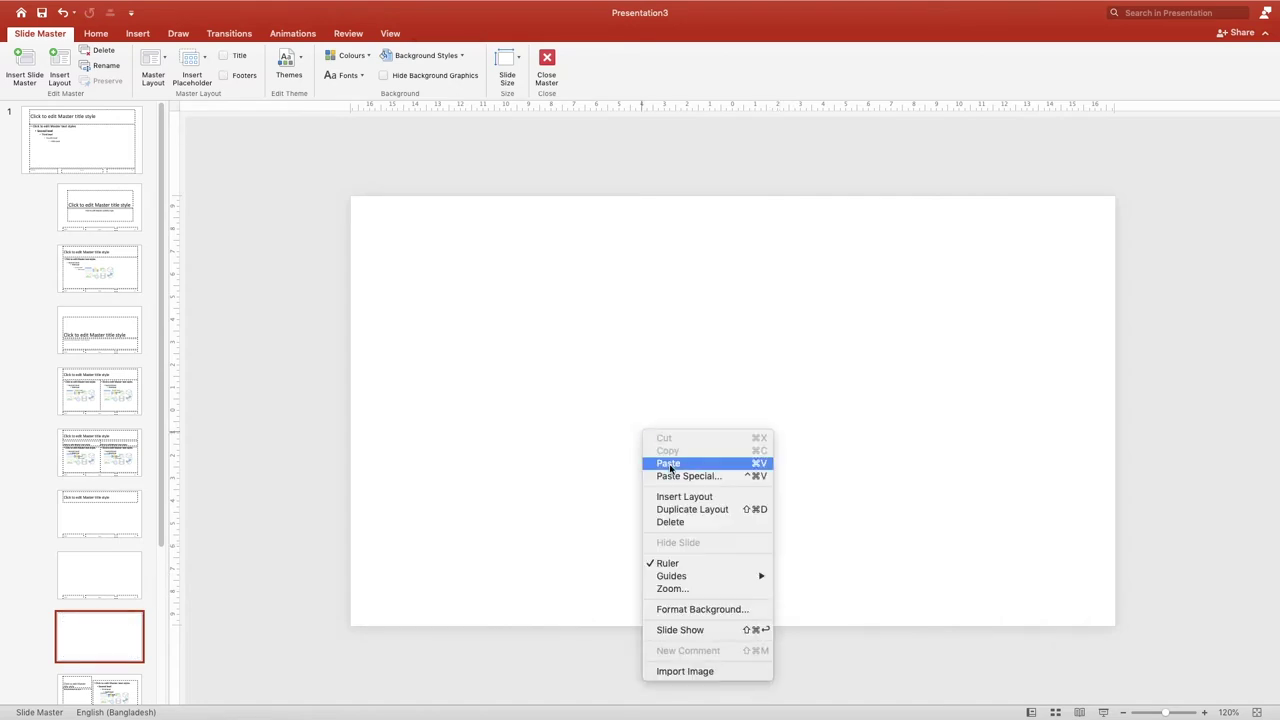
left_click(665, 461)
left_click_drag(570, 415, 614, 411)
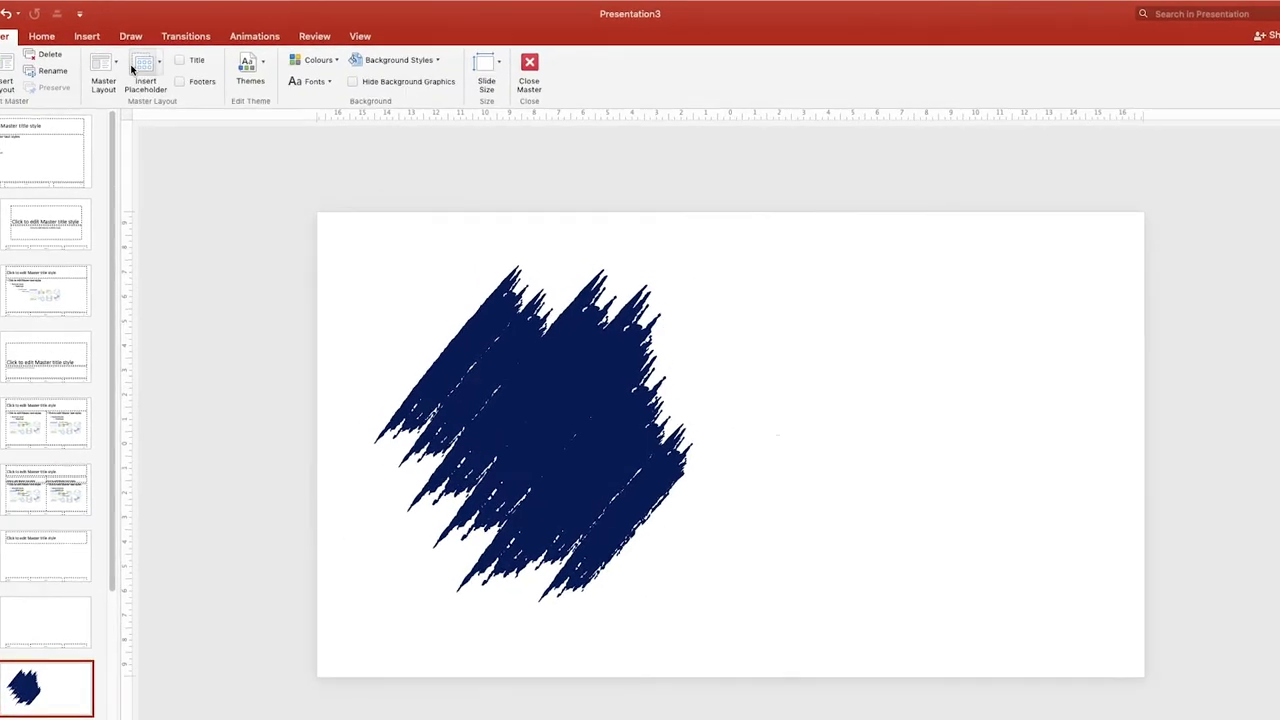
left_click(184, 62)
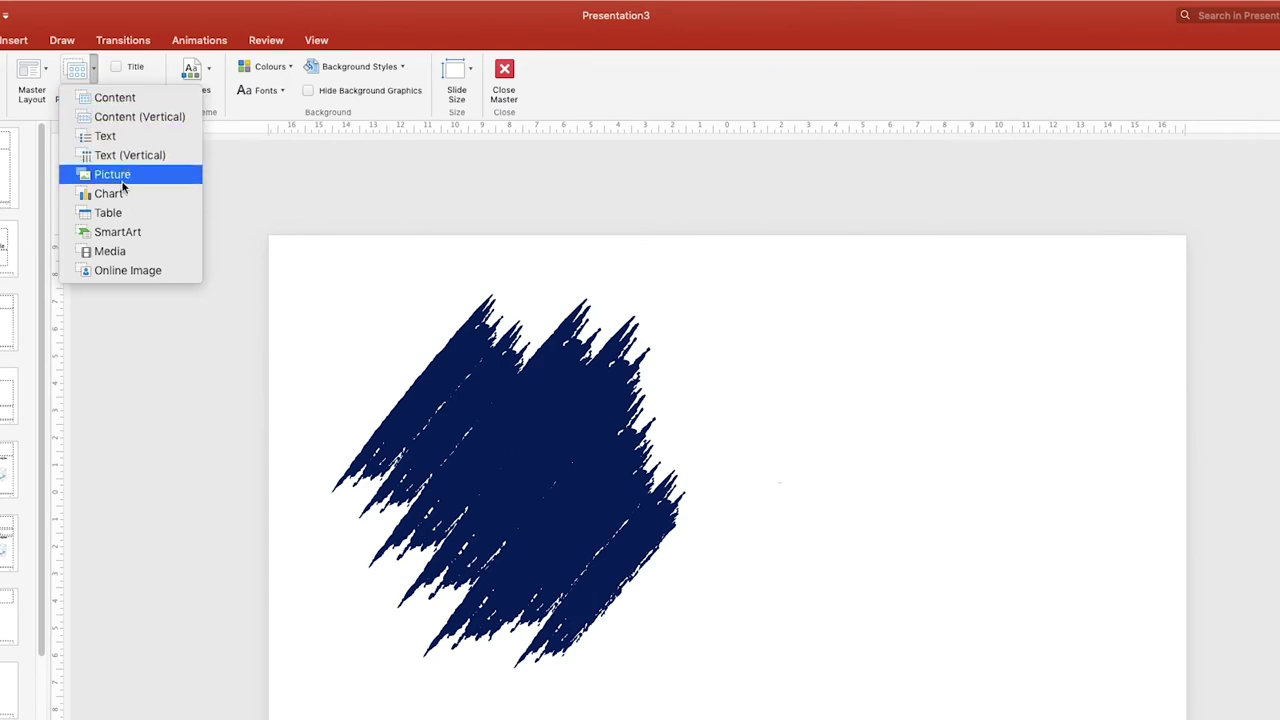
- Add a Picture placeholder covering the layout's left half
left_click(125, 175)
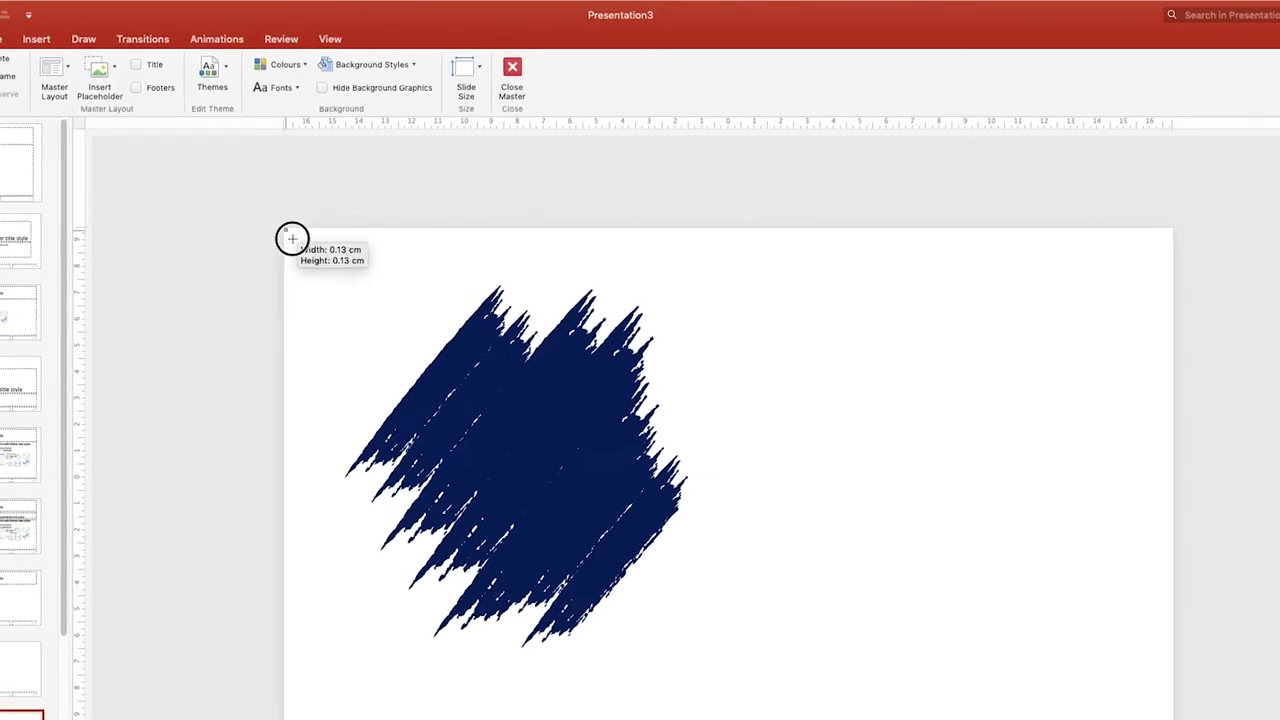
left_click_drag(269, 231, 736, 656)
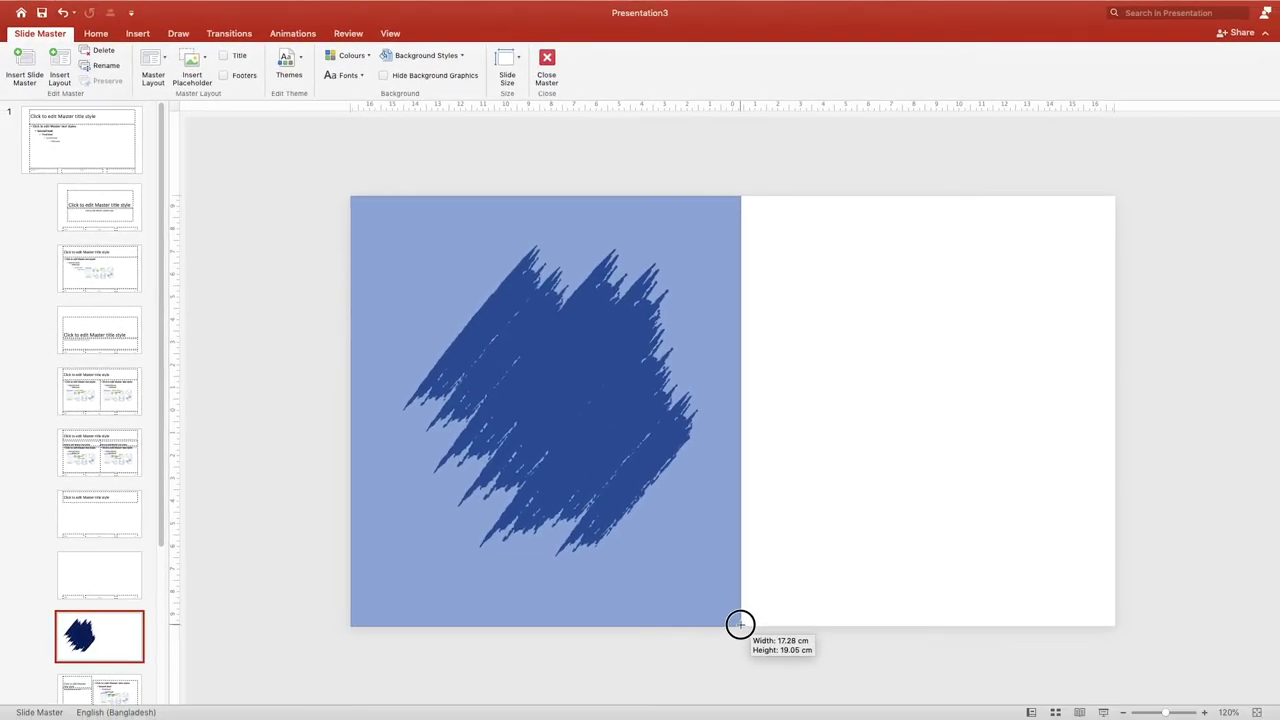
left_click_drag(736, 656, 737, 655)
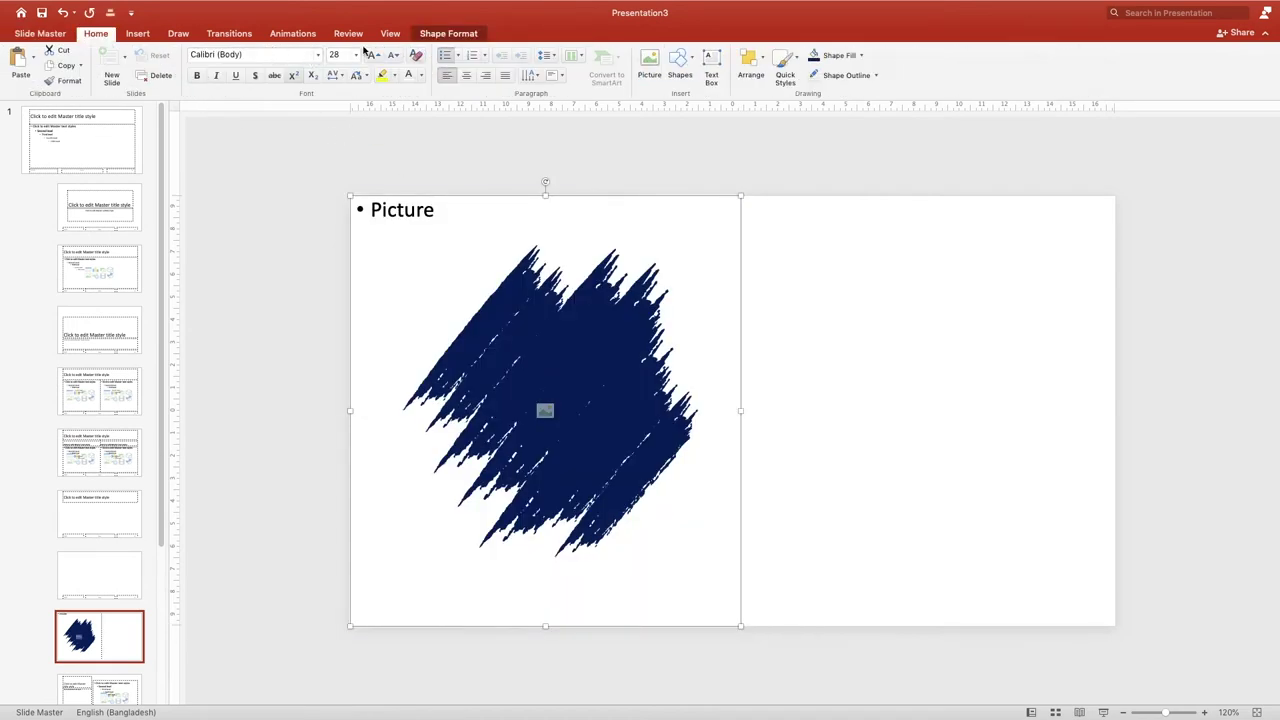
- Make the Picture label unbulleted, centred, middle-aligned and white, then position the placeholder
left_click(445, 55)
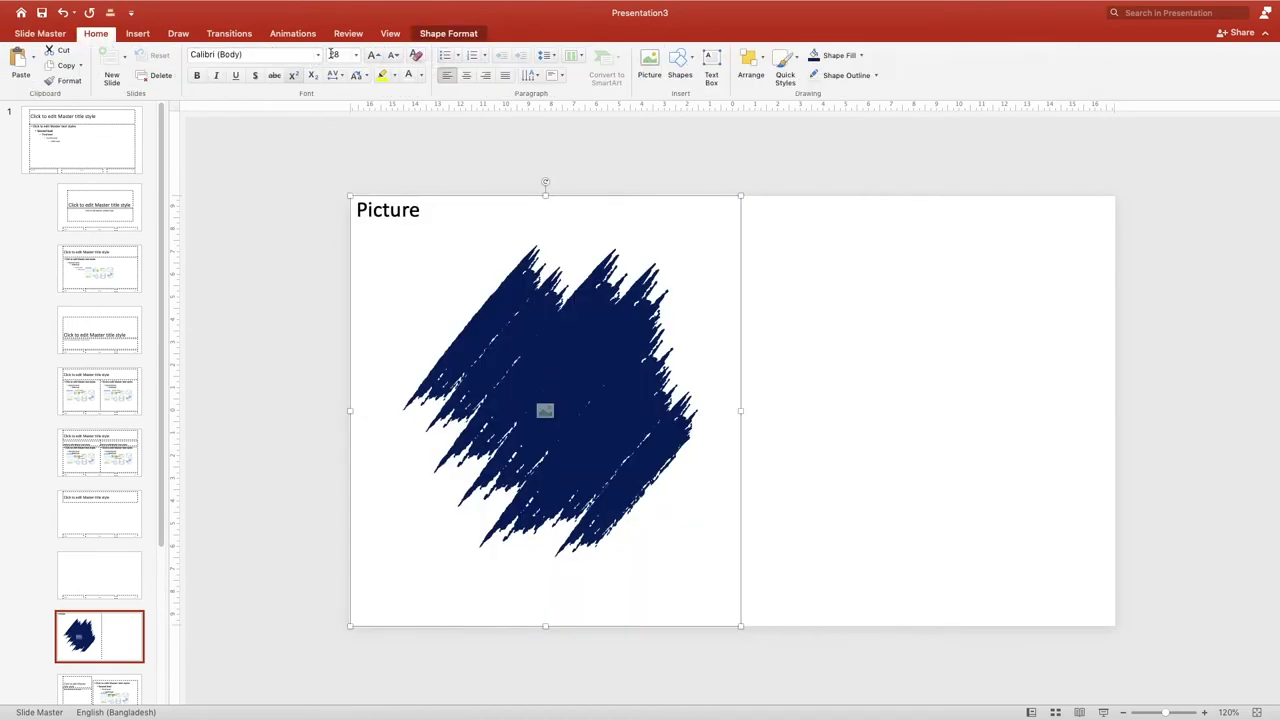
left_click(466, 75)
left_click(554, 57)
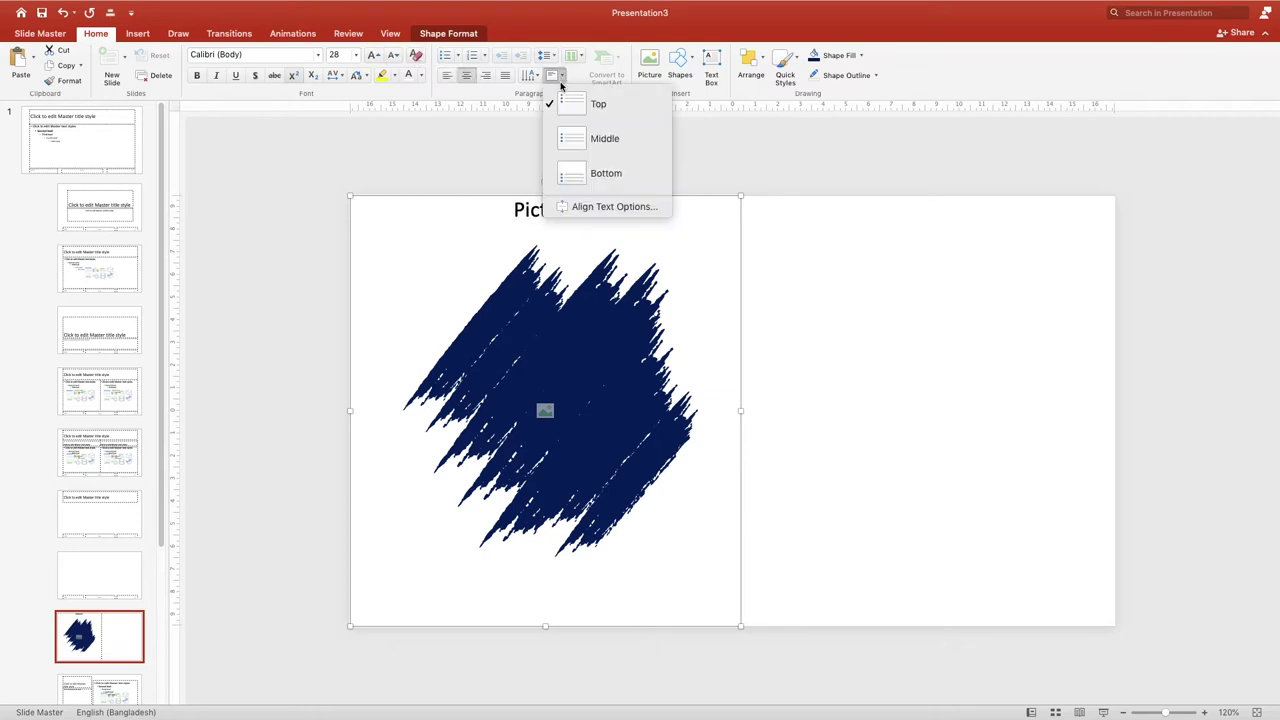
left_click(582, 138)
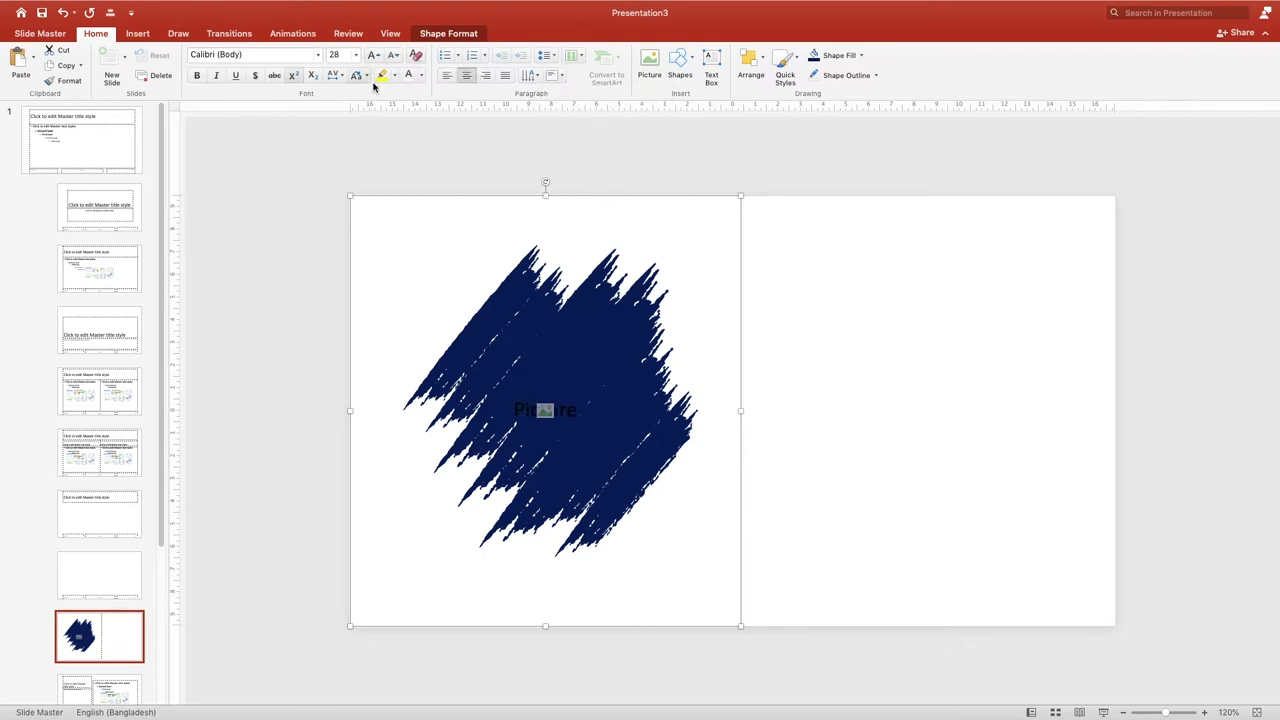
left_click(409, 76)
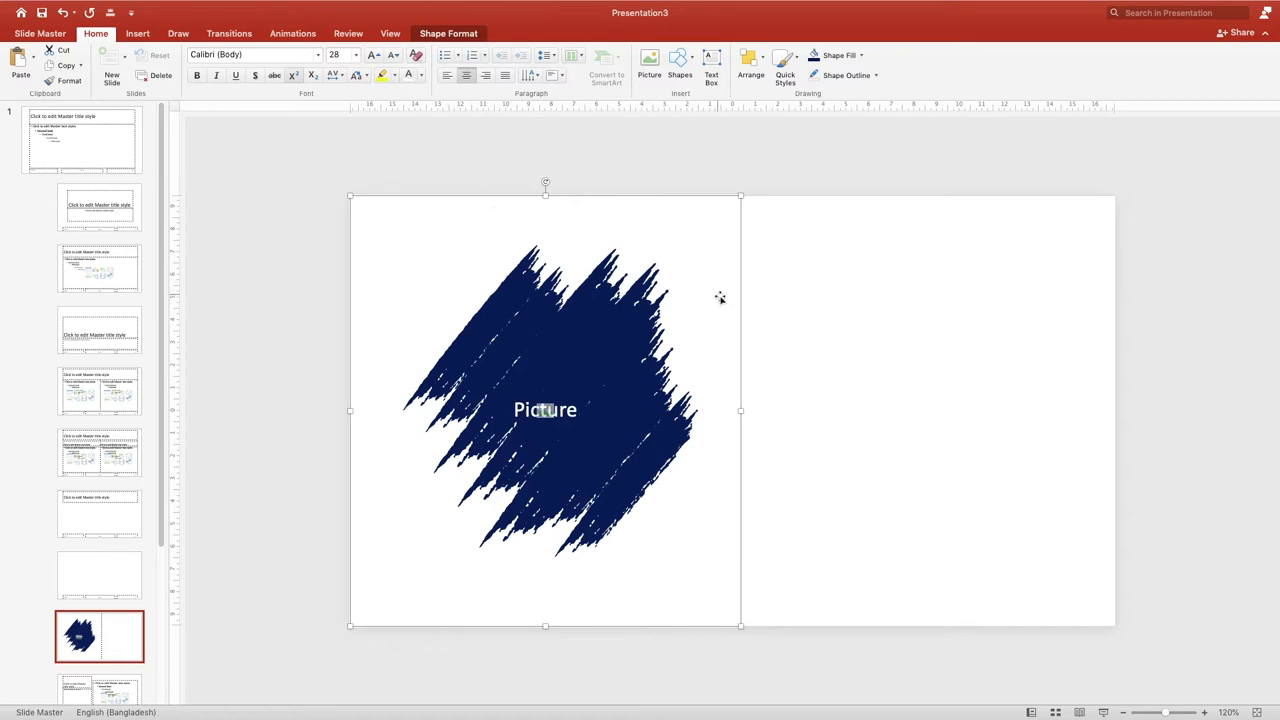
left_click_drag(734, 280, 740, 281)
- Send the Picture placeholder behind the brush-stroke image
right_click(741, 285)
mouse_move(840, 427)
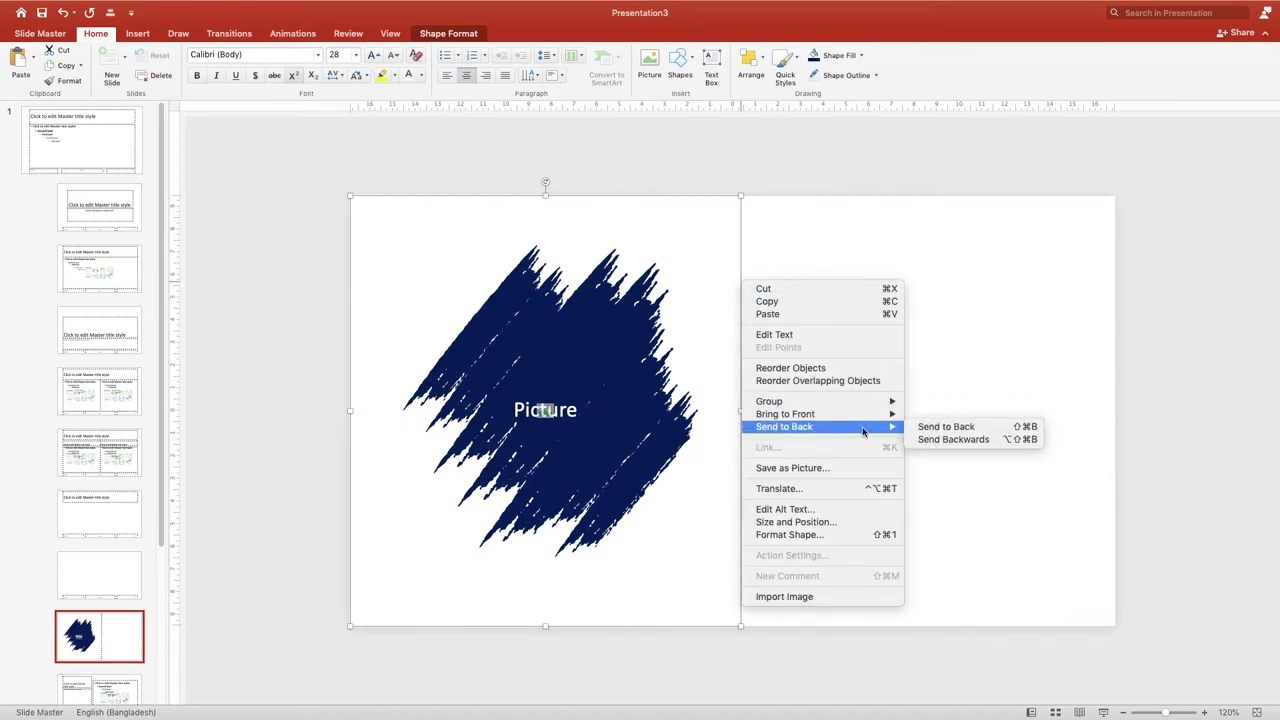
left_click(930, 428)
left_click(772, 385)
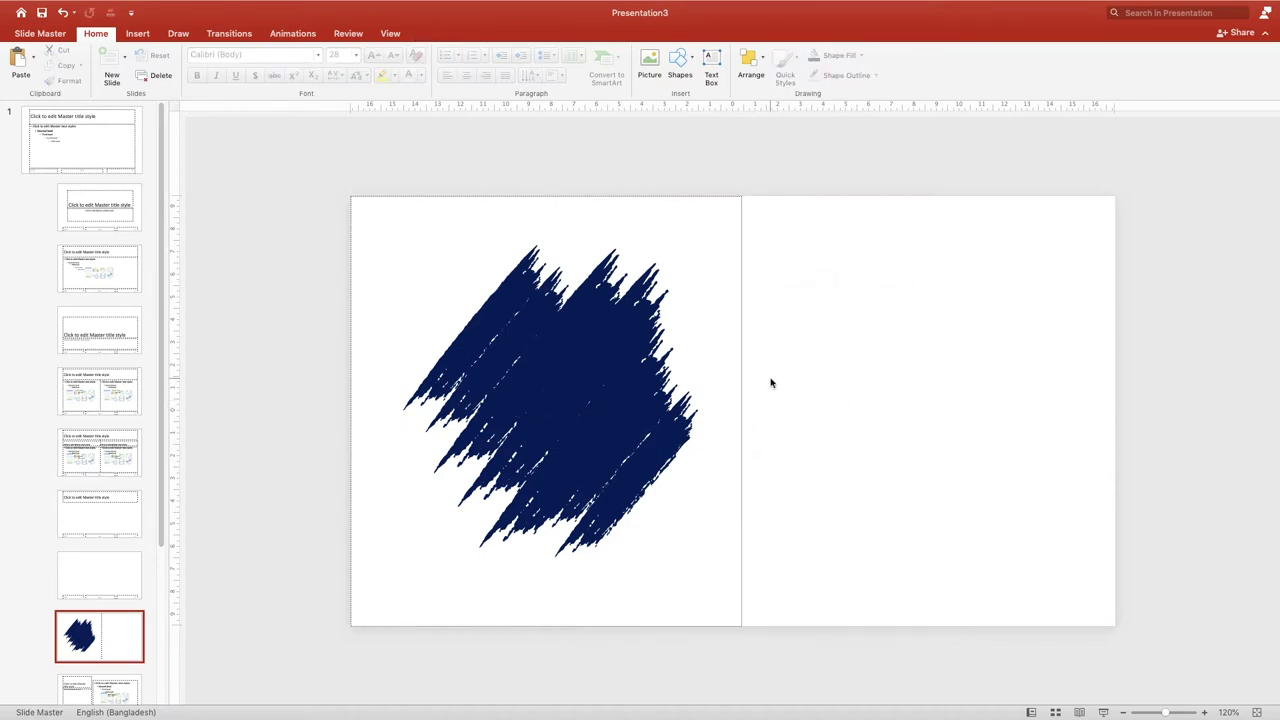
- Intersect the placeholder with the brush-stroke shape to give it the scribble outline
left_click(680, 371)
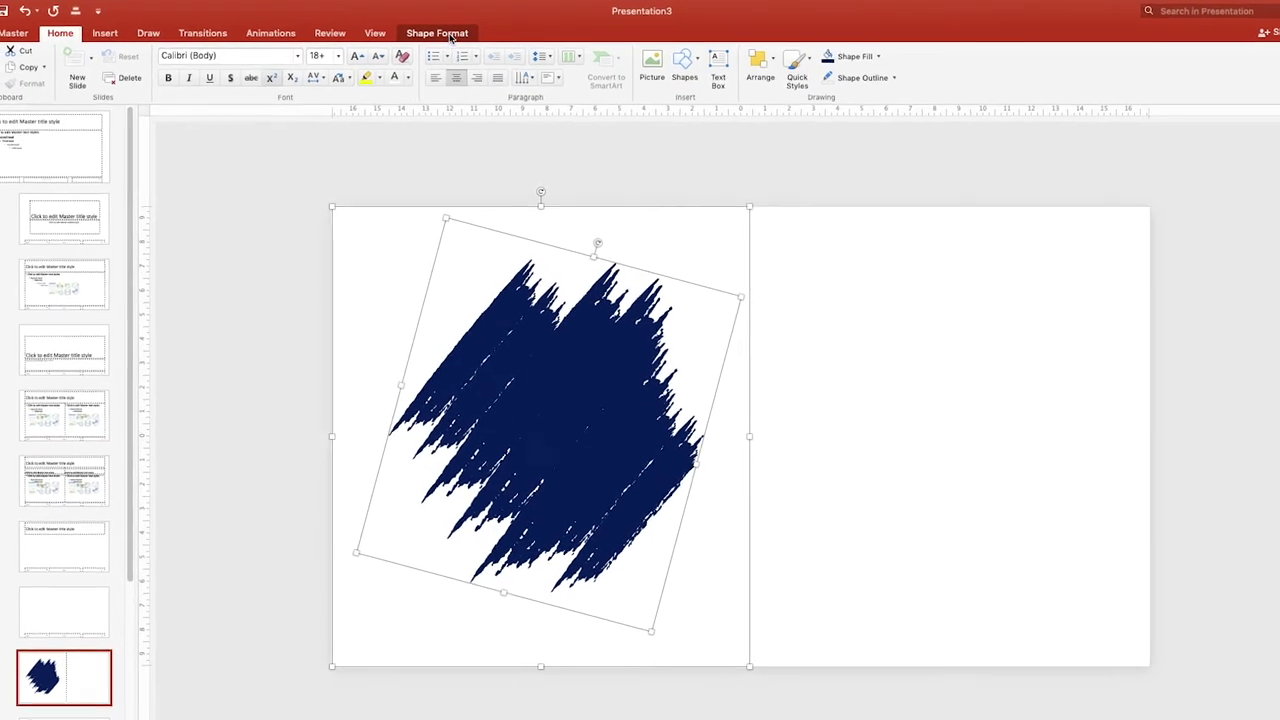
left_click(448, 33)
left_click(140, 81)
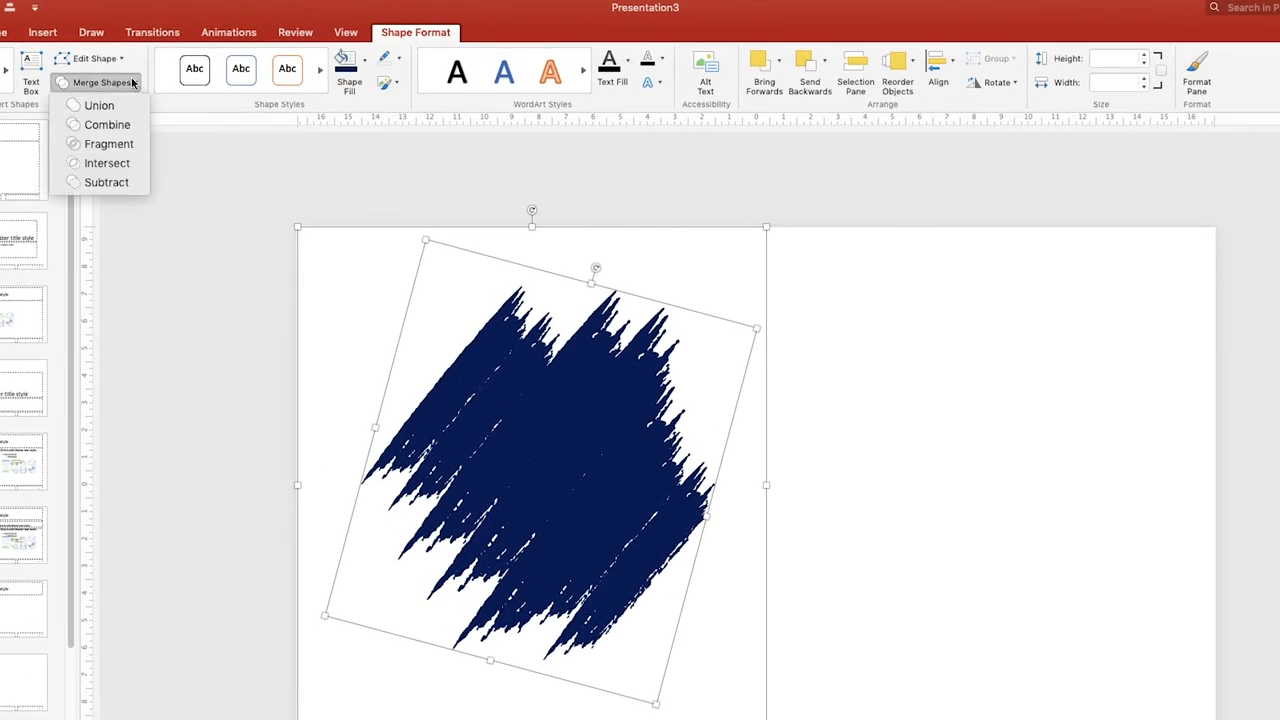
left_click(138, 160)
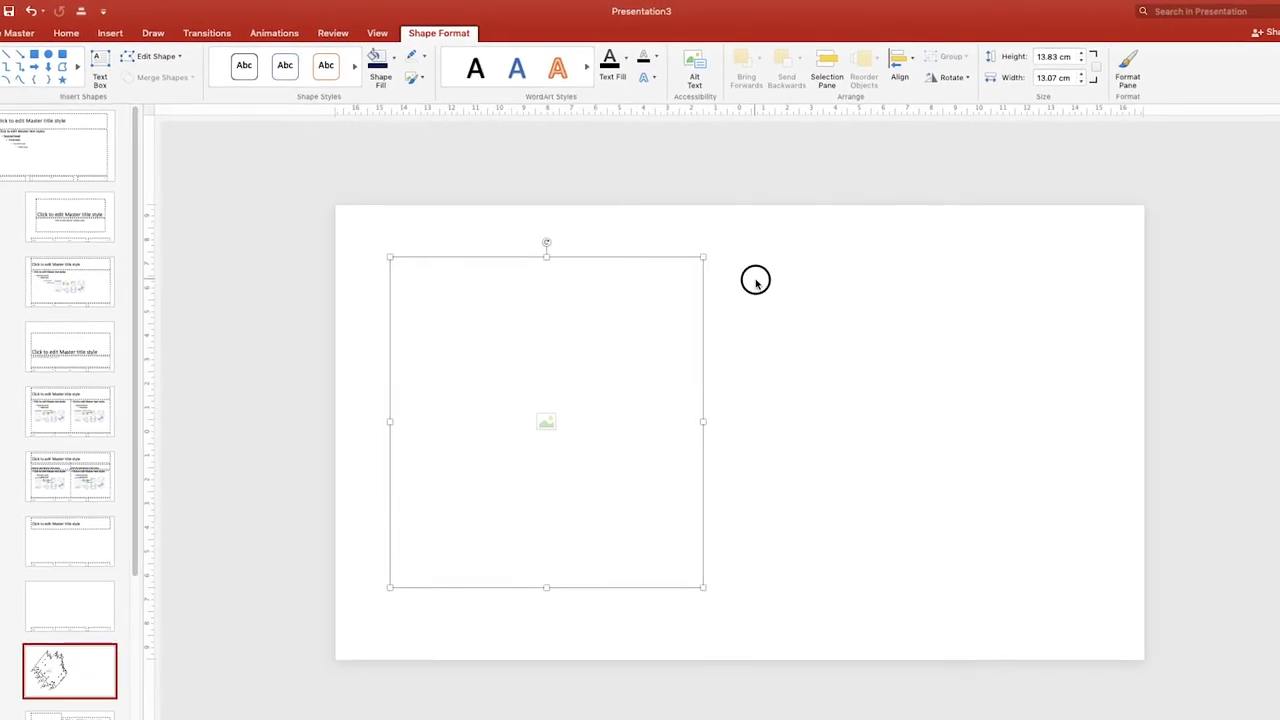
left_click(755, 281)
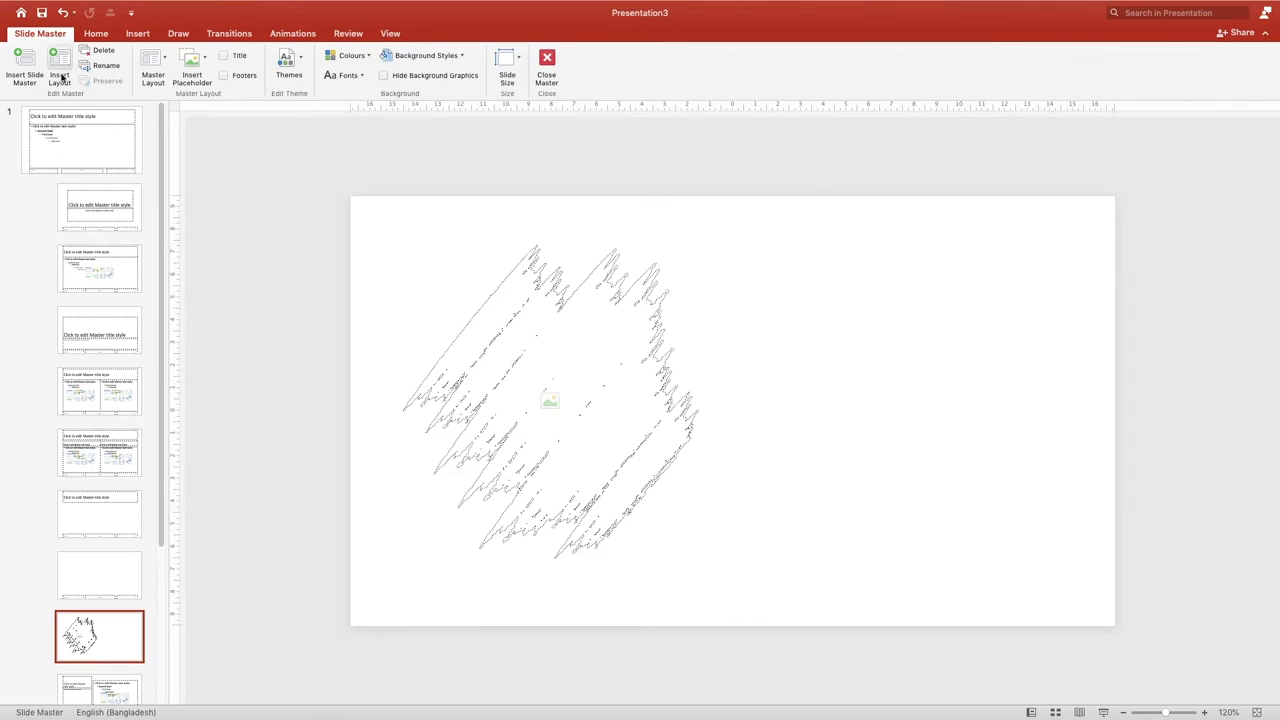
- Rename the custom layout 'brush effect' and close Slide Master view, back to the blank slide
left_click(103, 66)
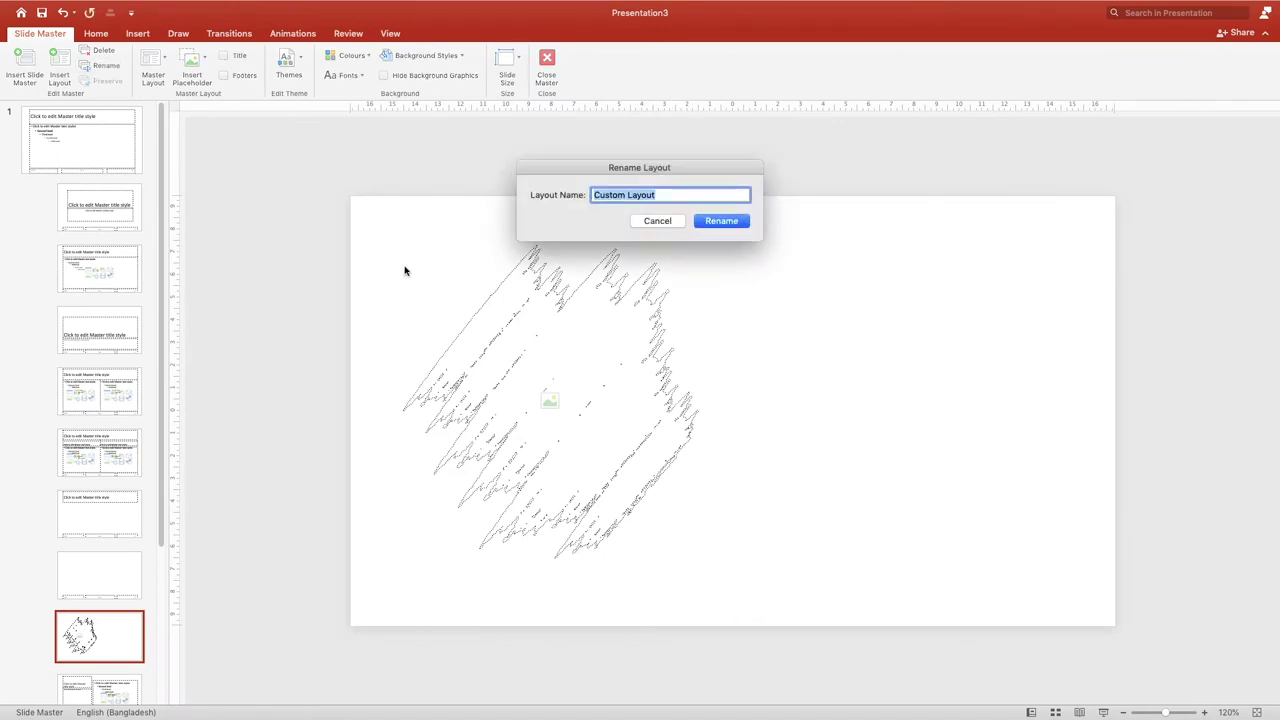
type("brush effect")
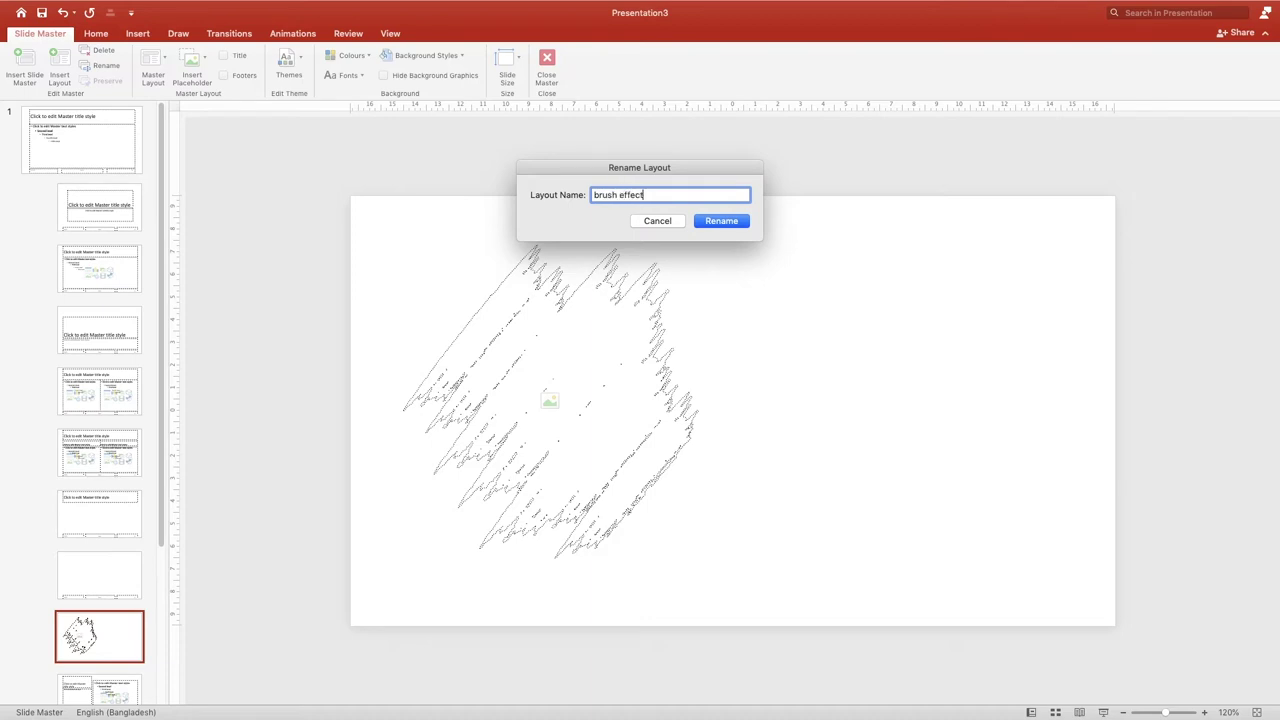
left_click(721, 221)
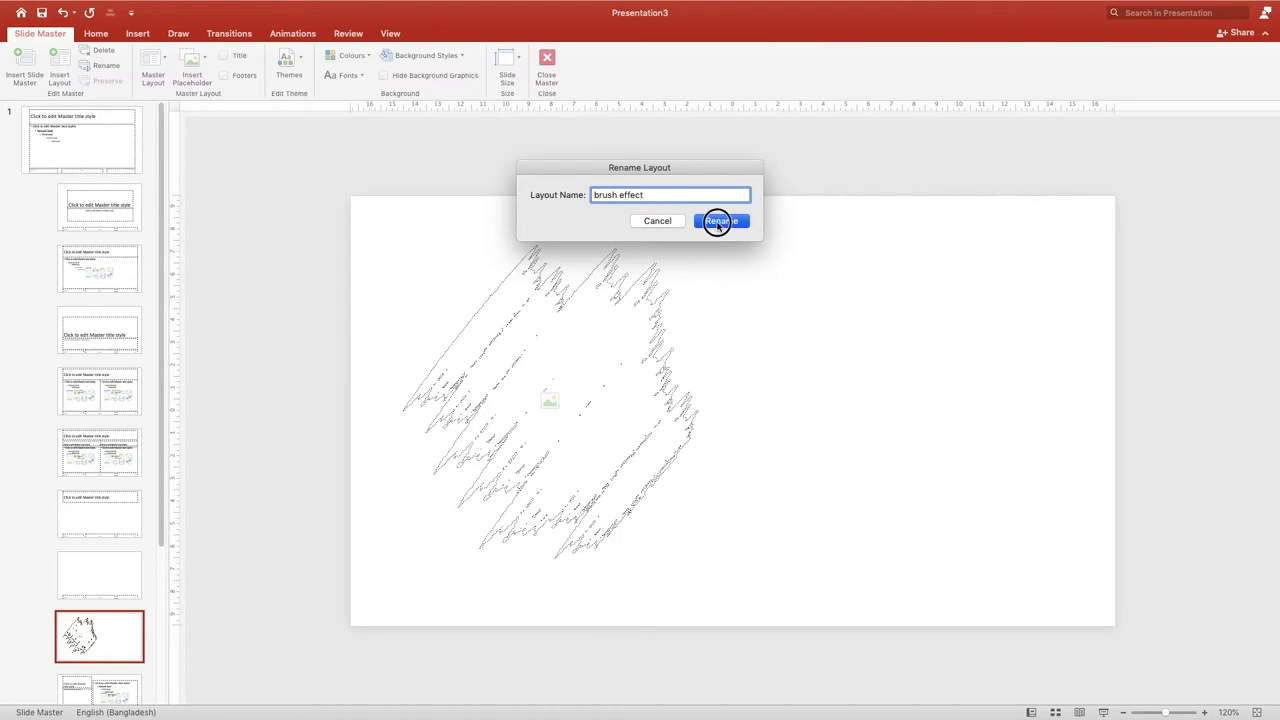
left_click(751, 254)
left_click(540, 80)
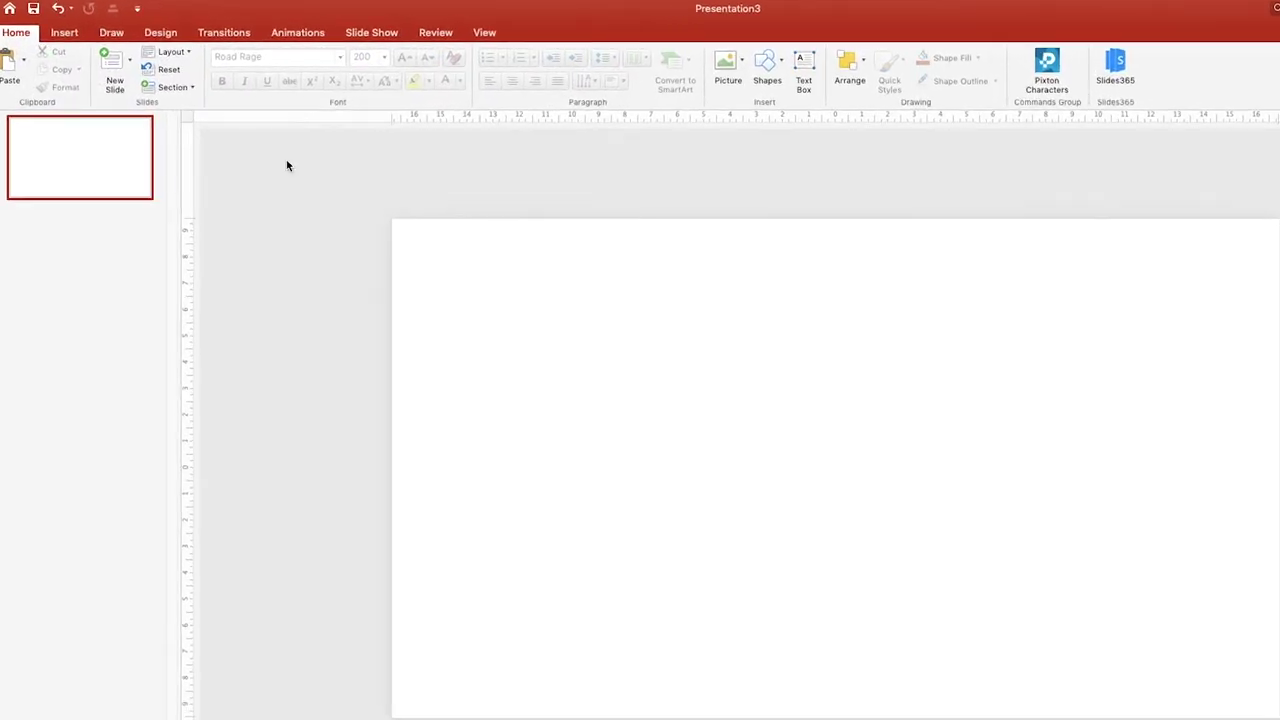
- Apply the brush effect layout and insert the smiling woman's portrait photo into its placeholder
left_click(168, 51)
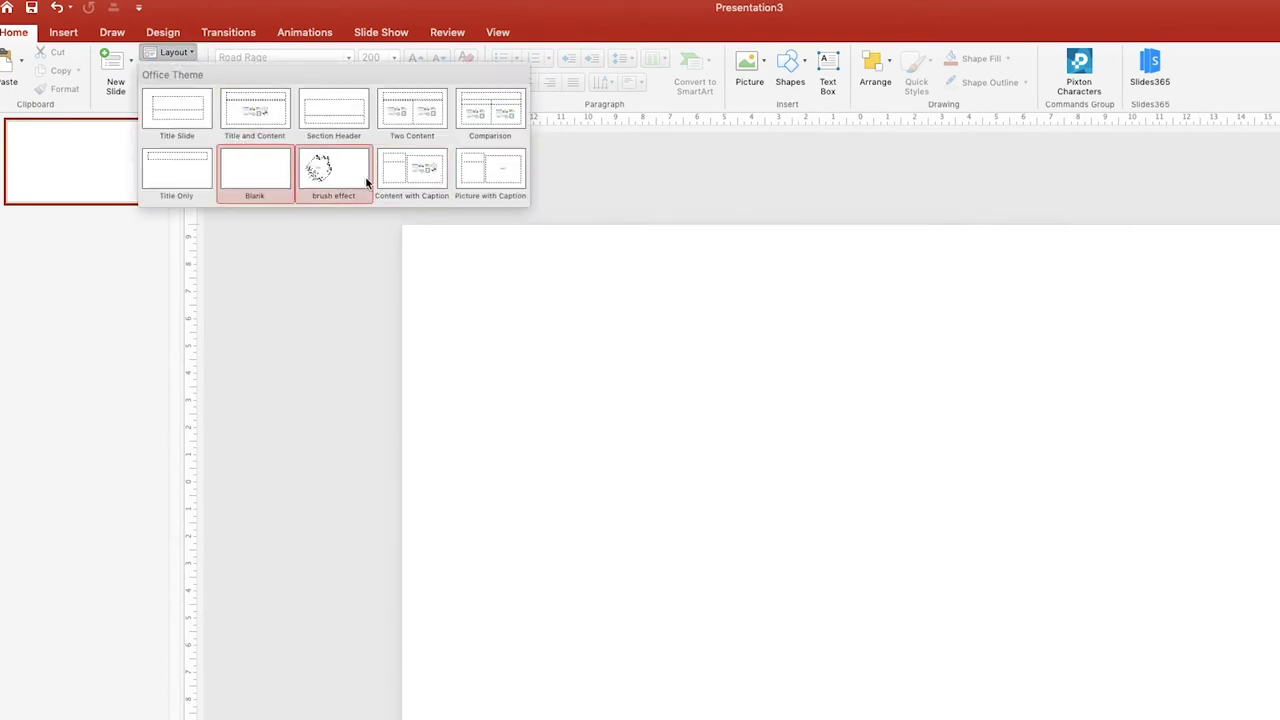
left_click(335, 170)
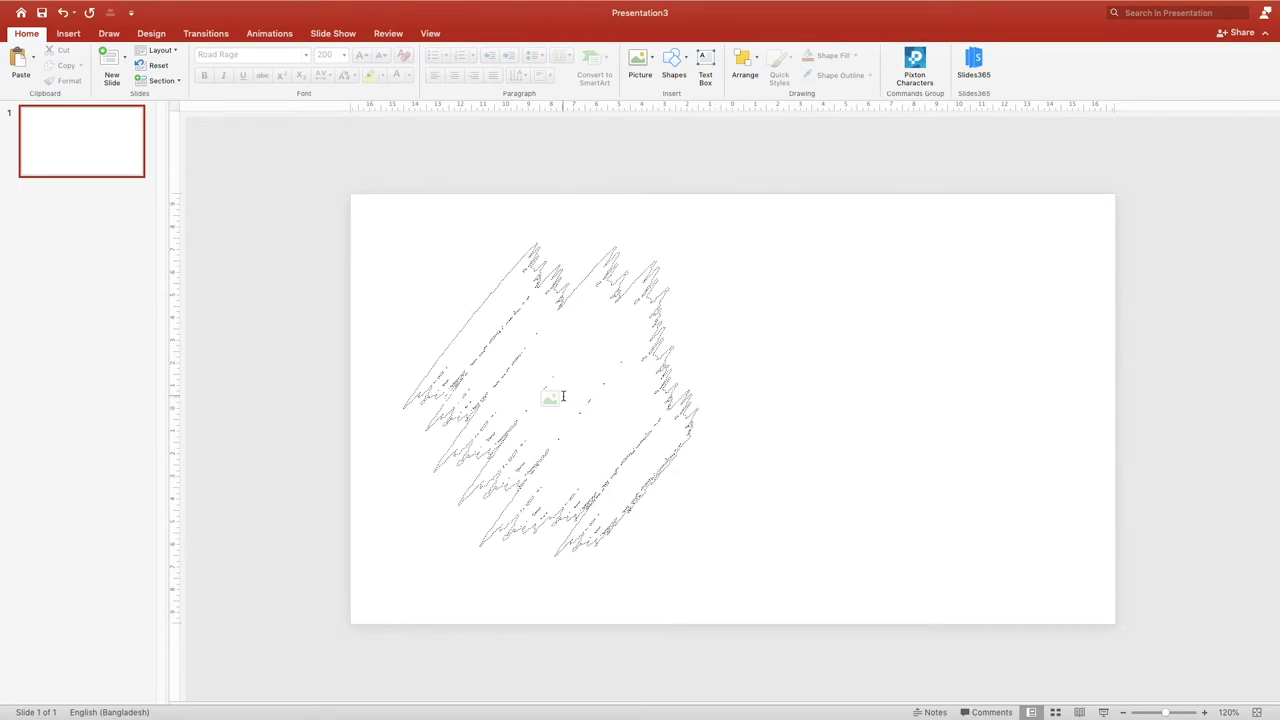
left_click(549, 398)
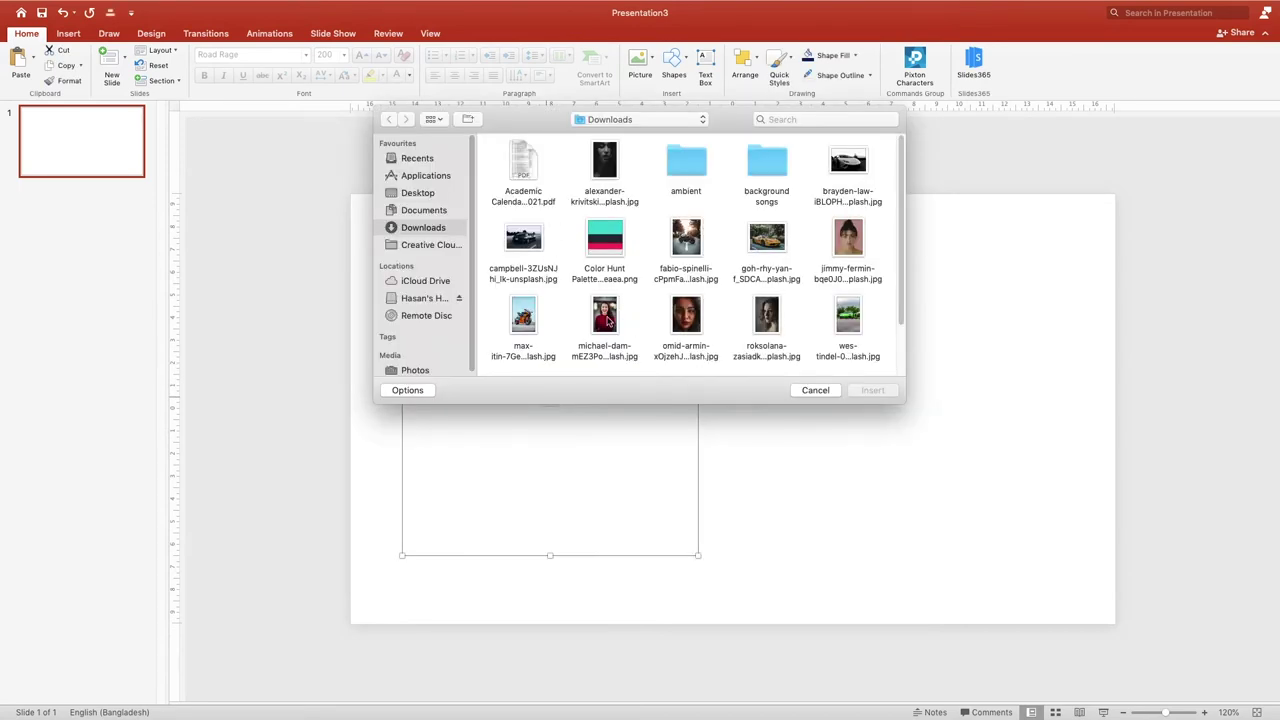
left_click(619, 323)
left_click(868, 390)
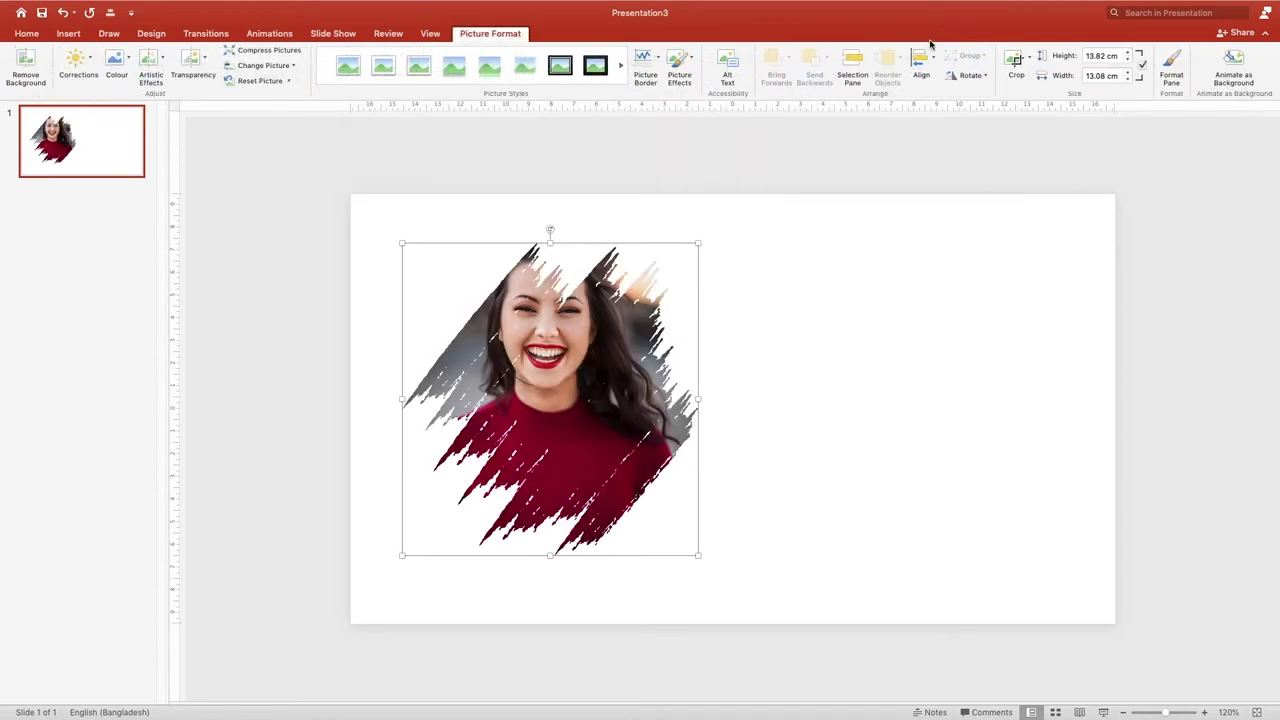
- Crop-reposition the photo down and right so the face is framed in the brush shape
left_click(1014, 60)
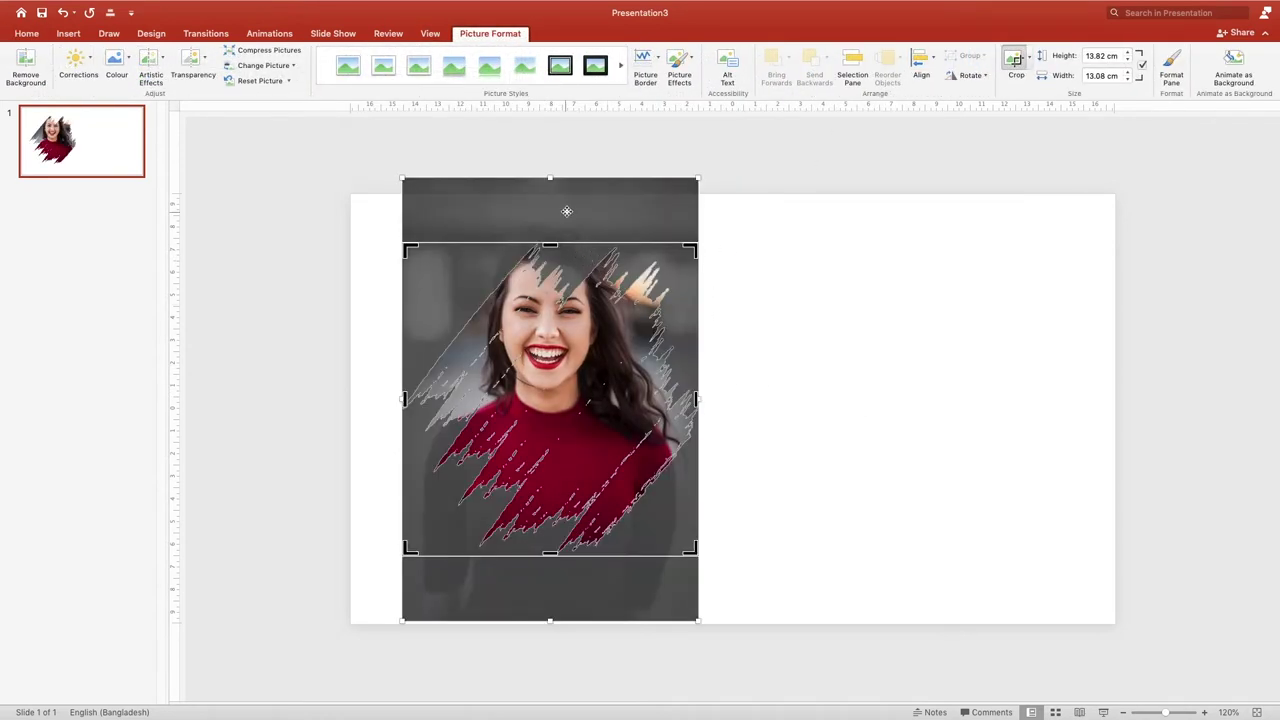
left_click_drag(565, 216, 577, 247)
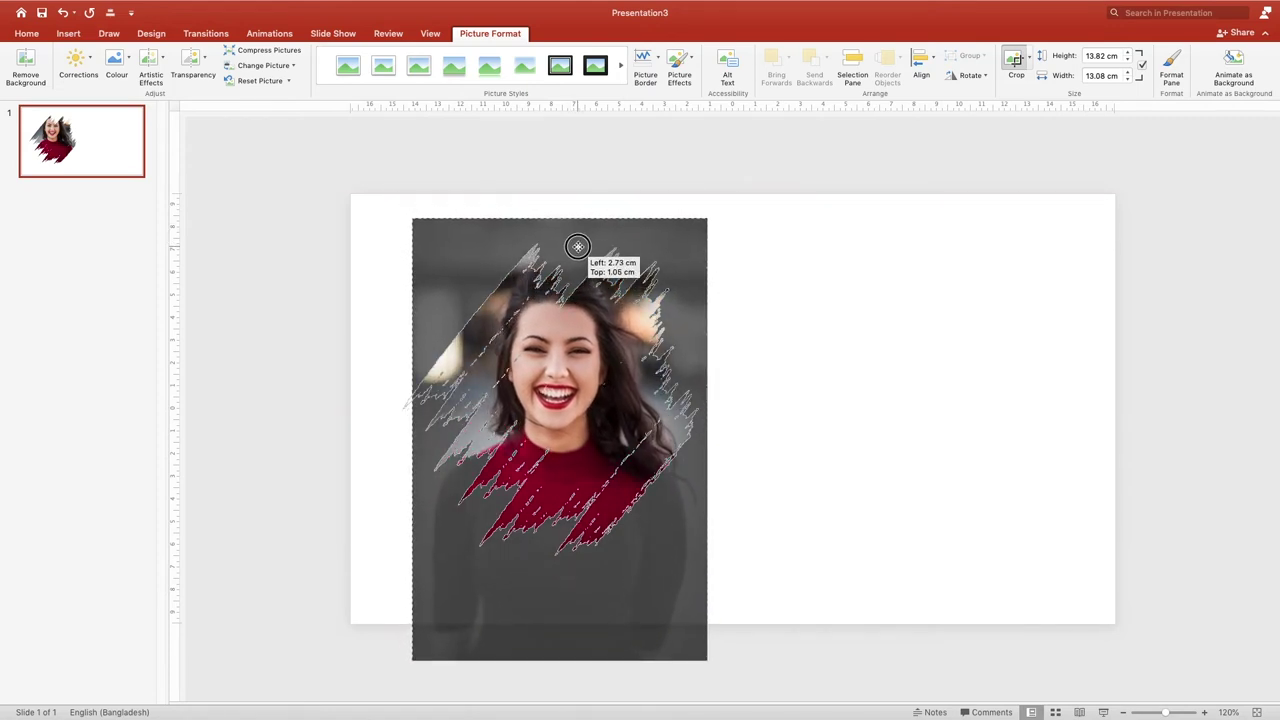
left_click_drag(578, 247, 580, 251)
left_click(1013, 57)
- Open the Format Background pane for the slide
left_click(784, 327)
left_click(639, 350)
left_click(791, 334)
right_click(809, 311)
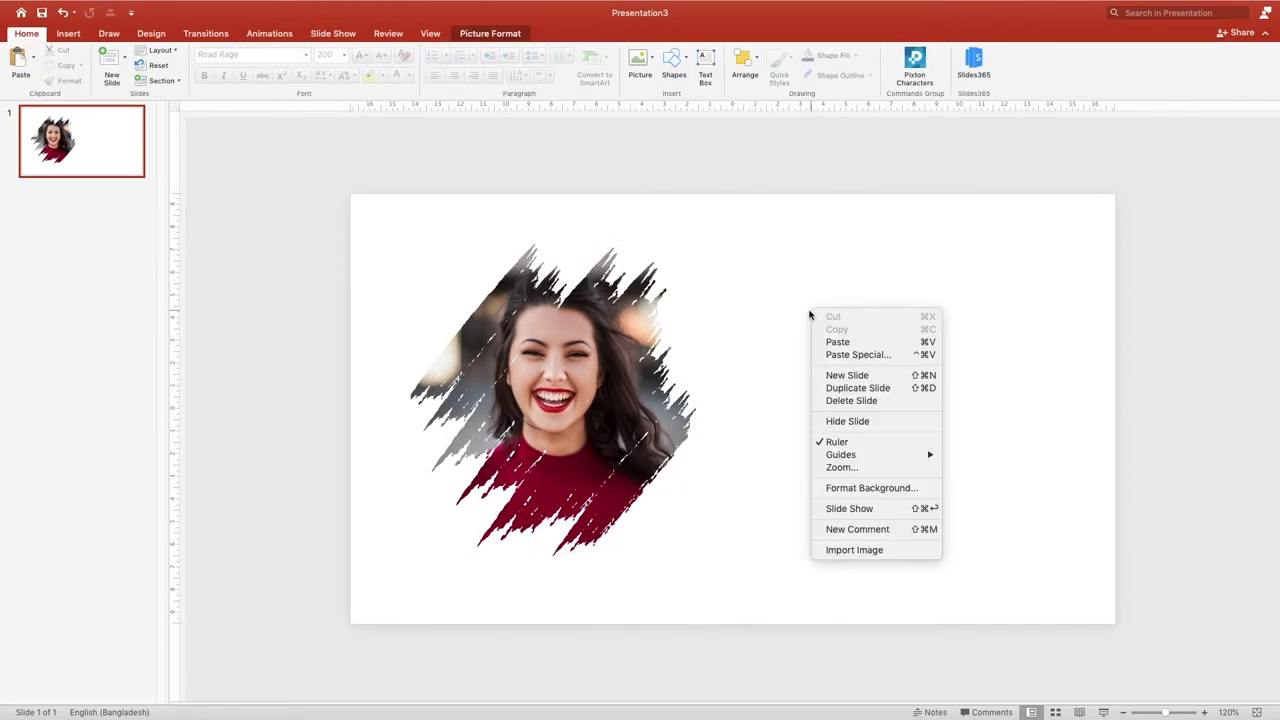
left_click(890, 488)
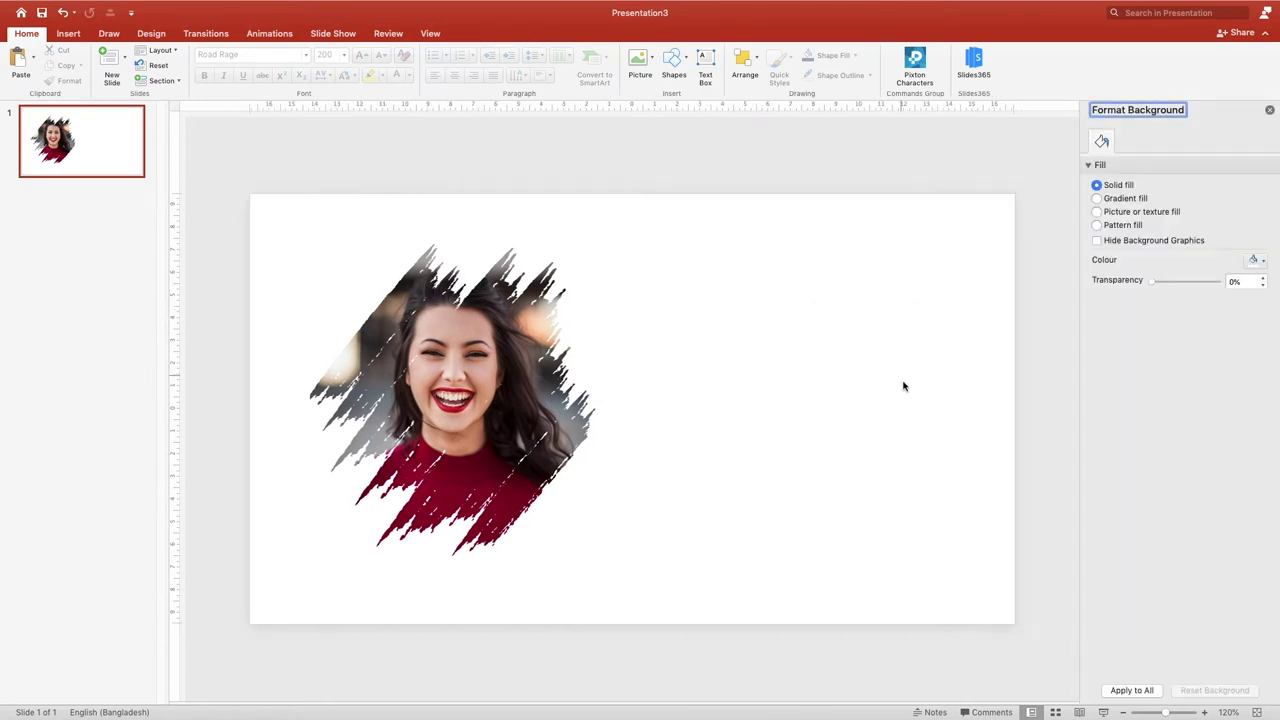
- Fill the slide background with the dark red sampled from the woman's shirt with the eyedropper
left_click(1257, 261)
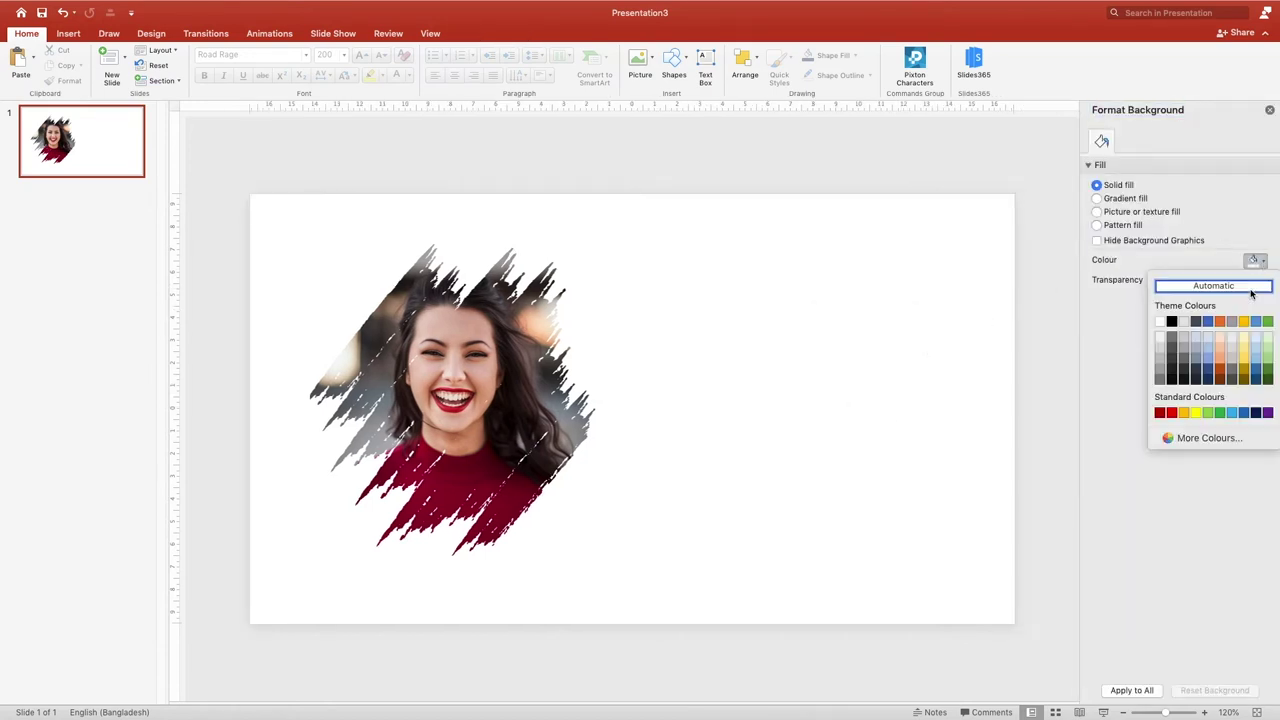
left_click(1204, 438)
left_click(599, 345)
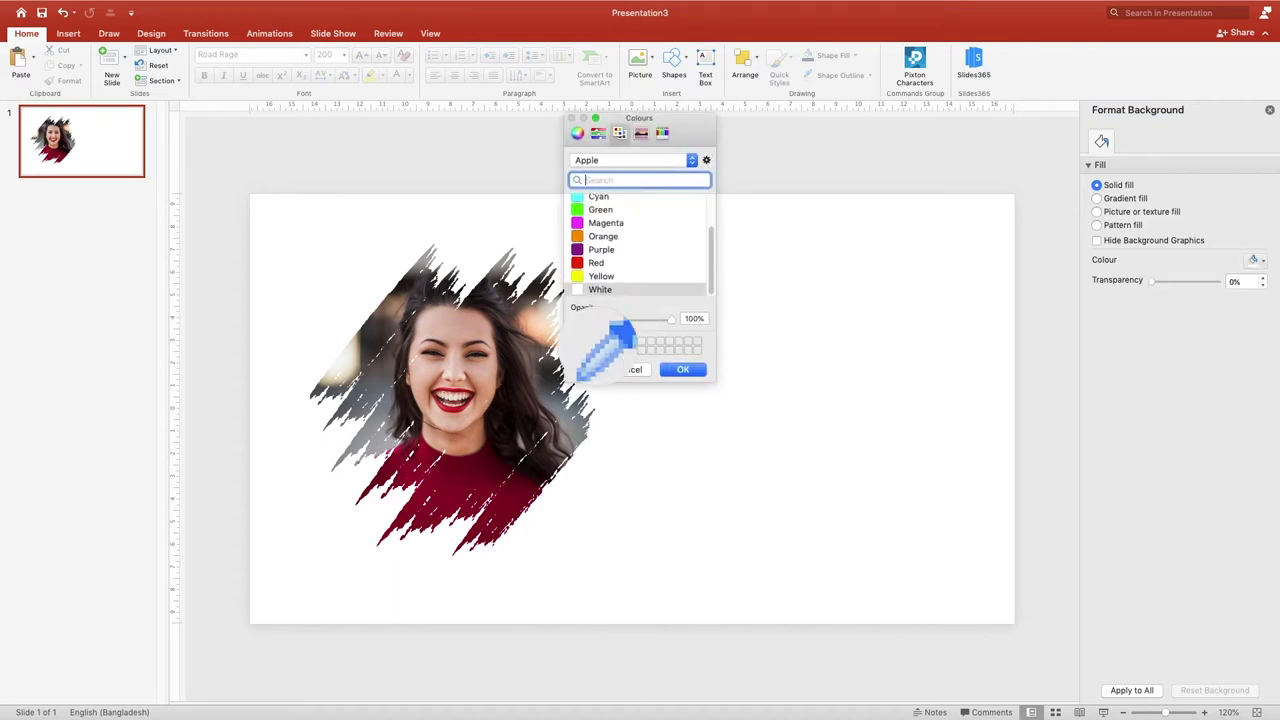
left_click(488, 490)
left_click(672, 369)
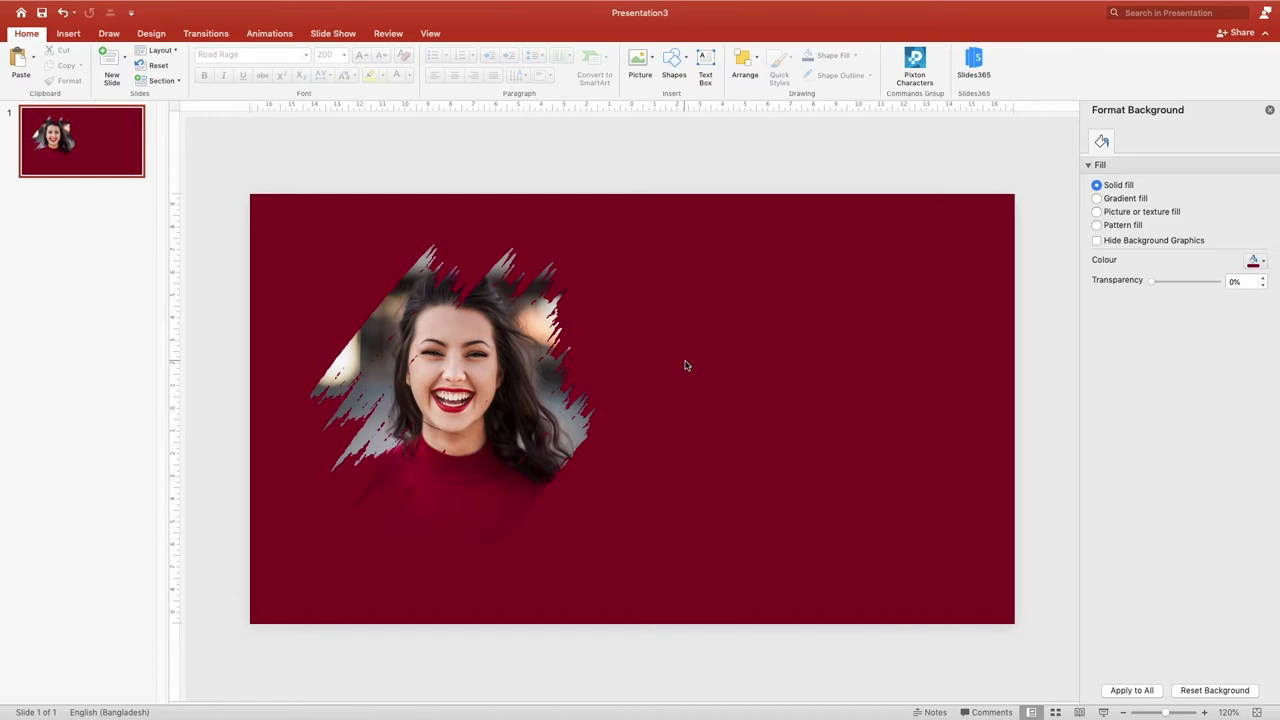
left_click(517, 361)
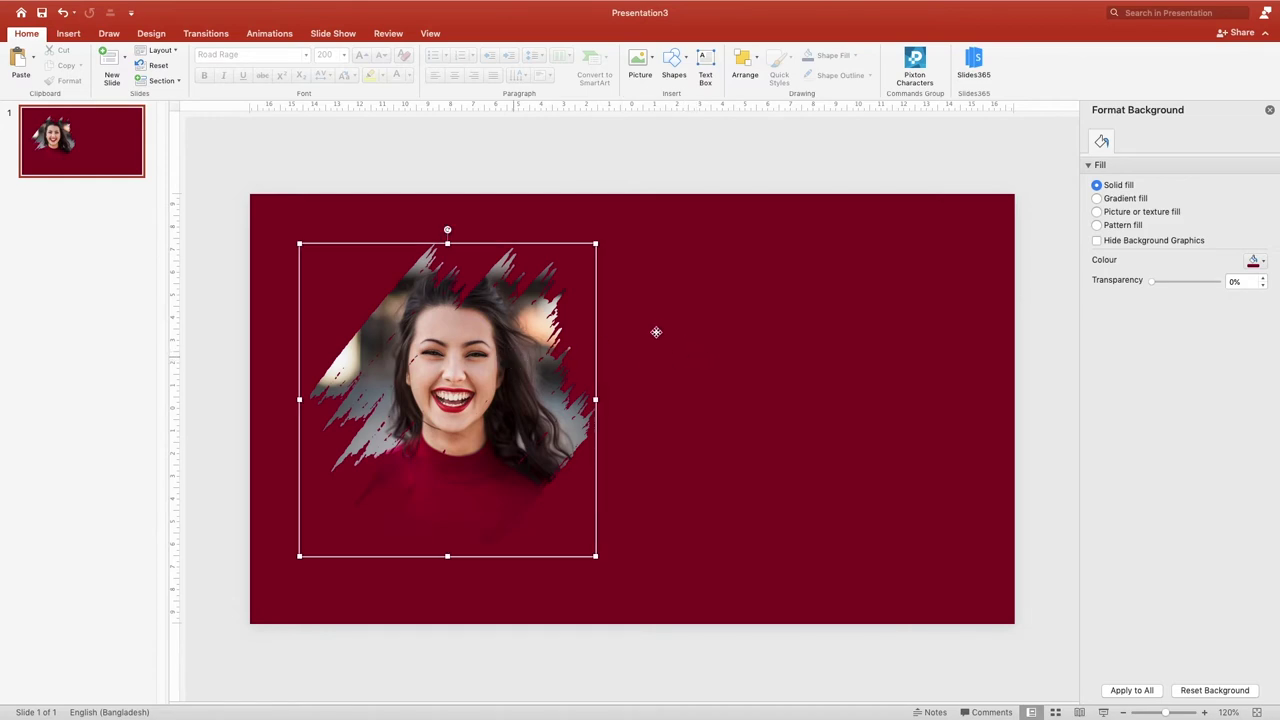
left_click(730, 322)
- Add a SLIDE TITLE text box beside the photo in white, bold, 36-pt Raleway
left_click(705, 62)
left_click_drag(657, 307, 797, 351)
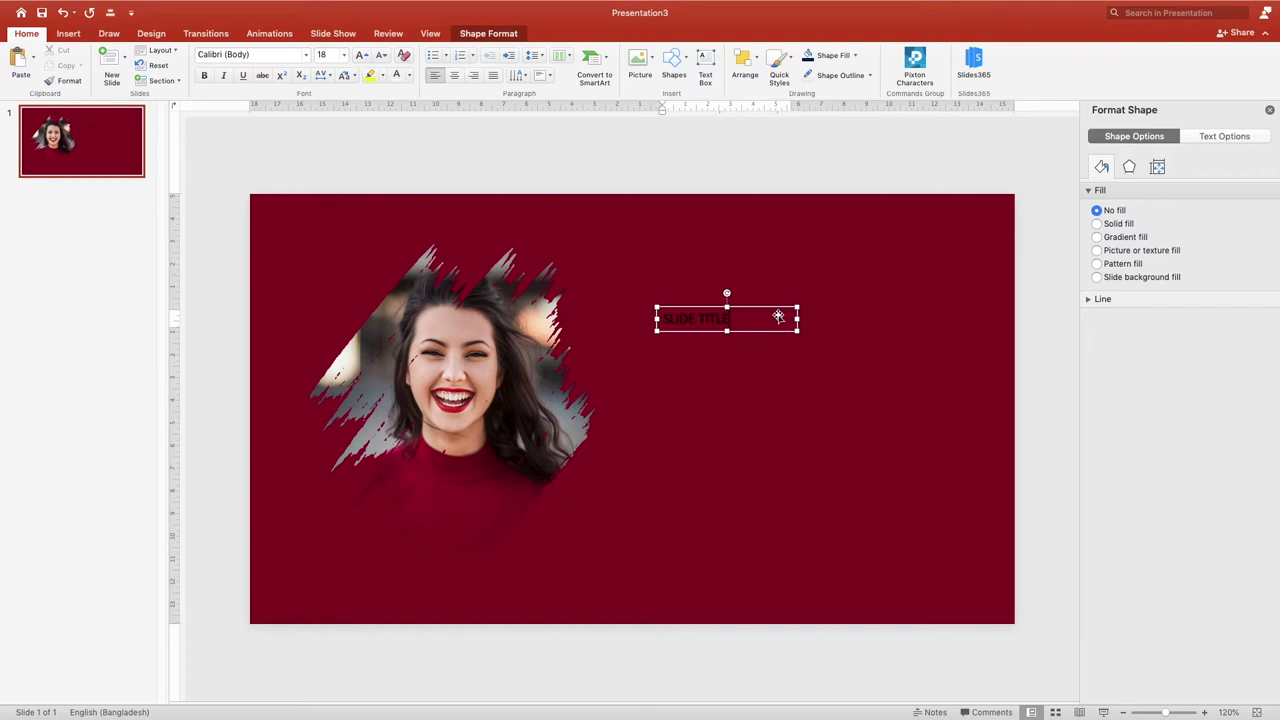
left_click(779, 308)
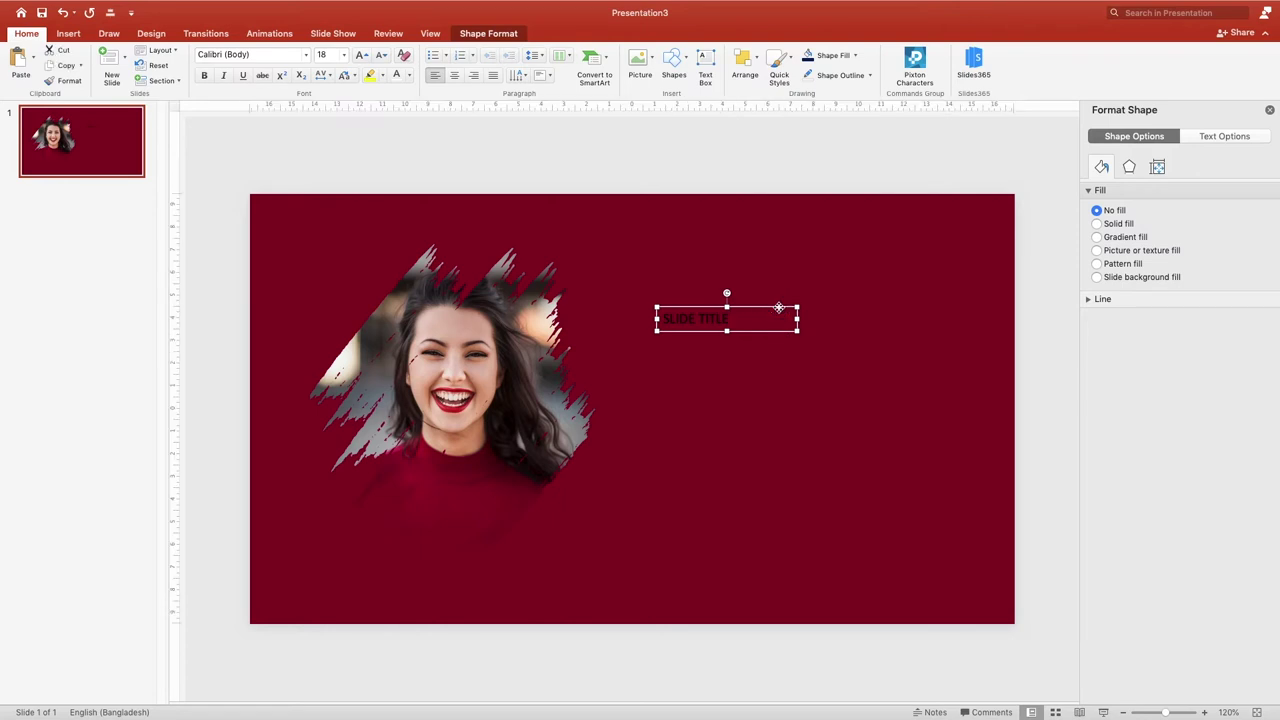
left_click(308, 55)
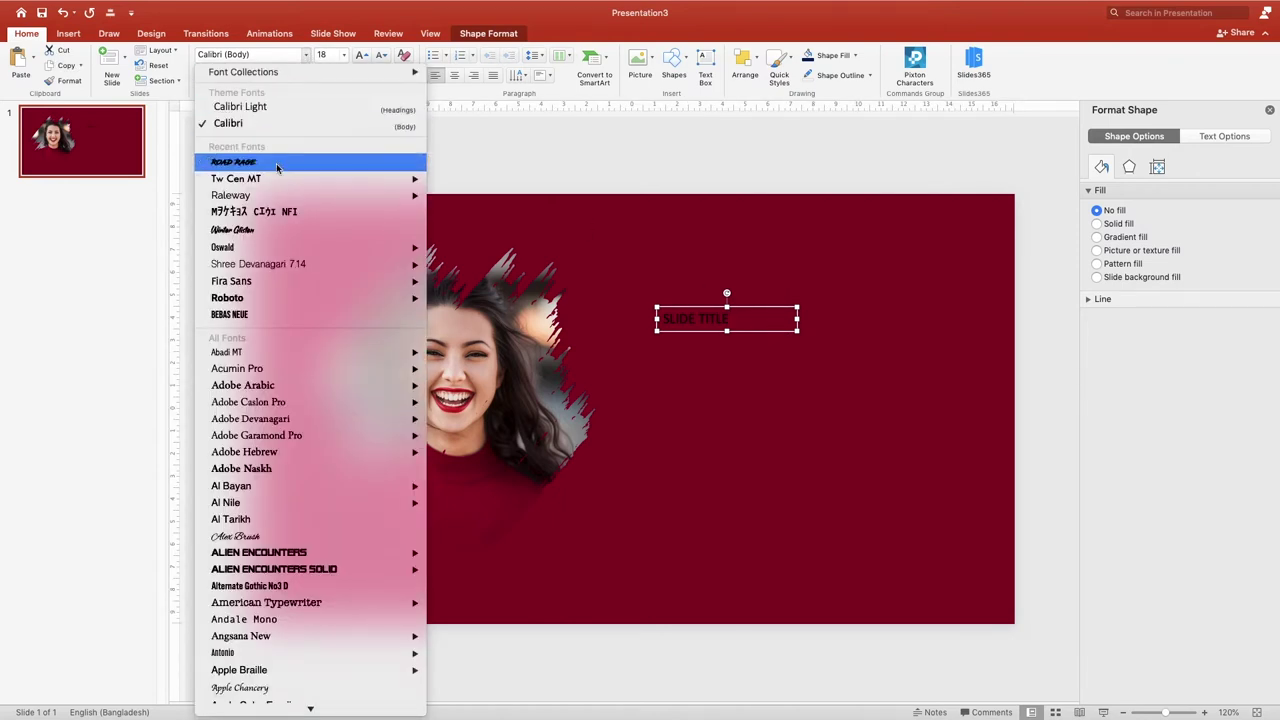
mouse_move(278, 178)
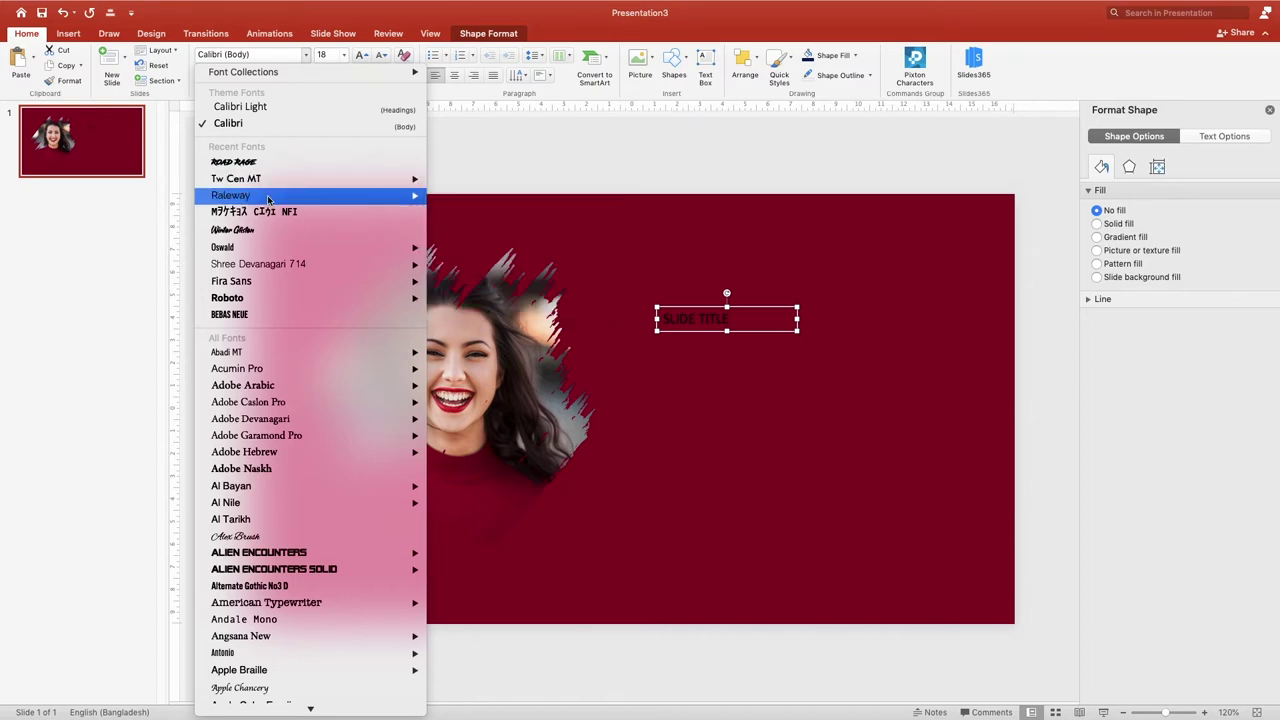
left_click(494, 200)
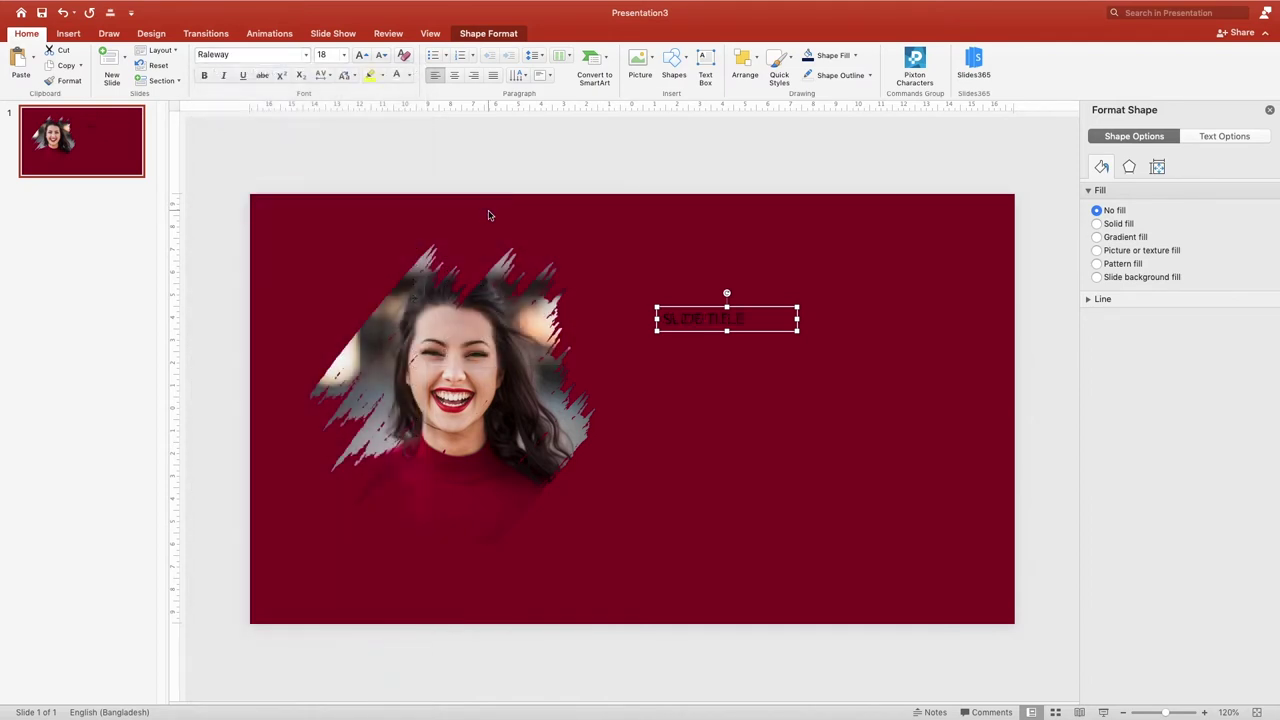
left_click(360, 55)
left_click(360, 55)
left_click(360, 55)
left_click(360, 55)
left_click(360, 55)
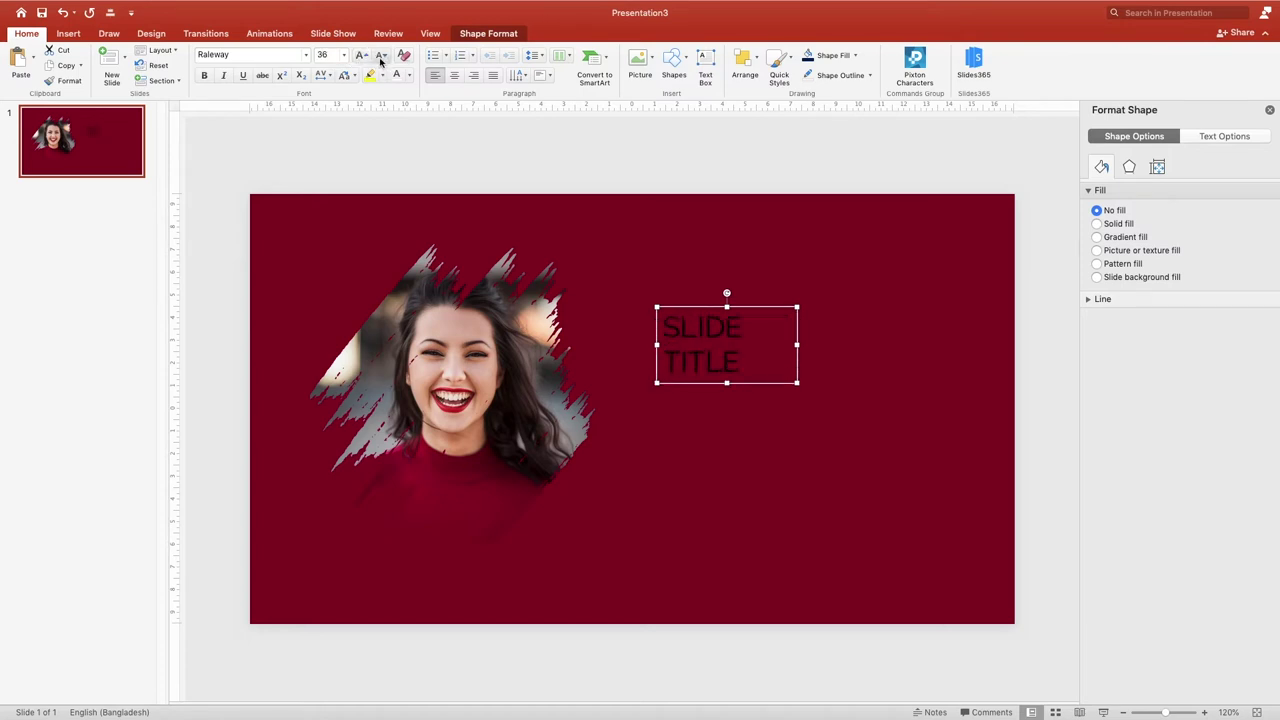
left_click(397, 77)
left_click(204, 75)
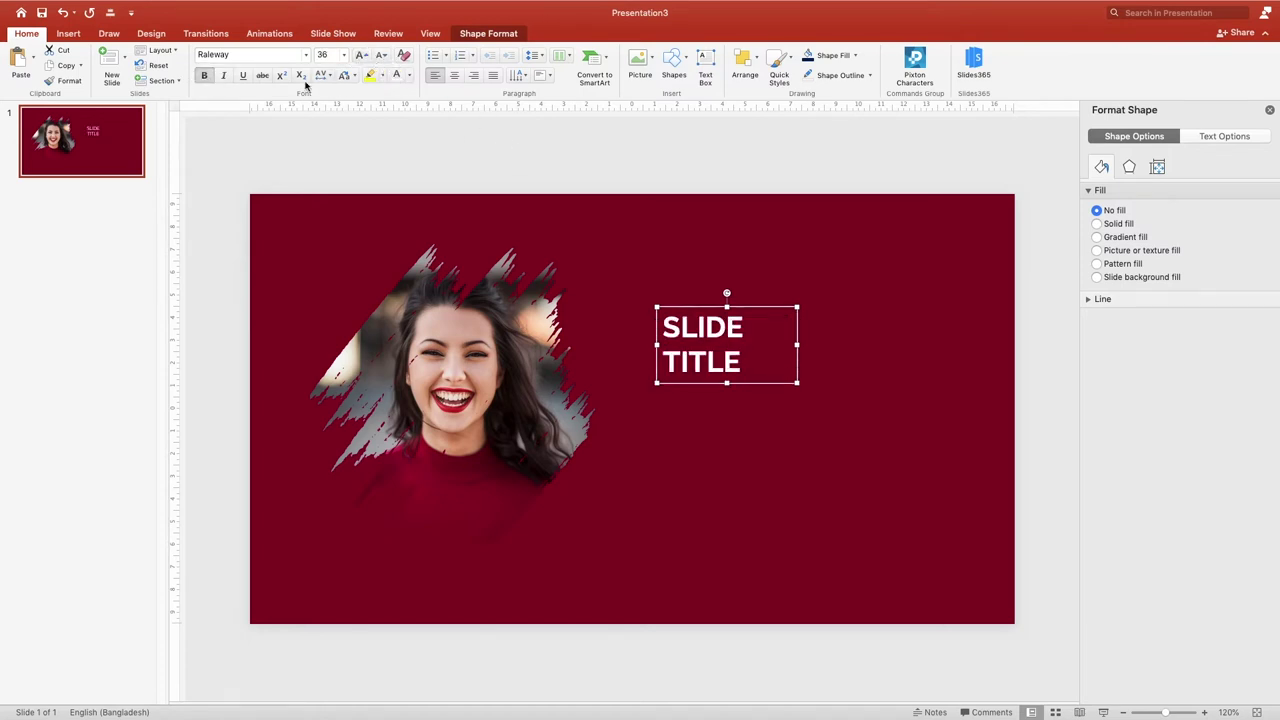
- Widen the title box onto one line and draw a new text box below it
mouse_move(798, 347)
left_mouse_down()
mouse_move(871, 345)
mouse_move(840, 320)
mouse_move(854, 347)
left_mouse_up()
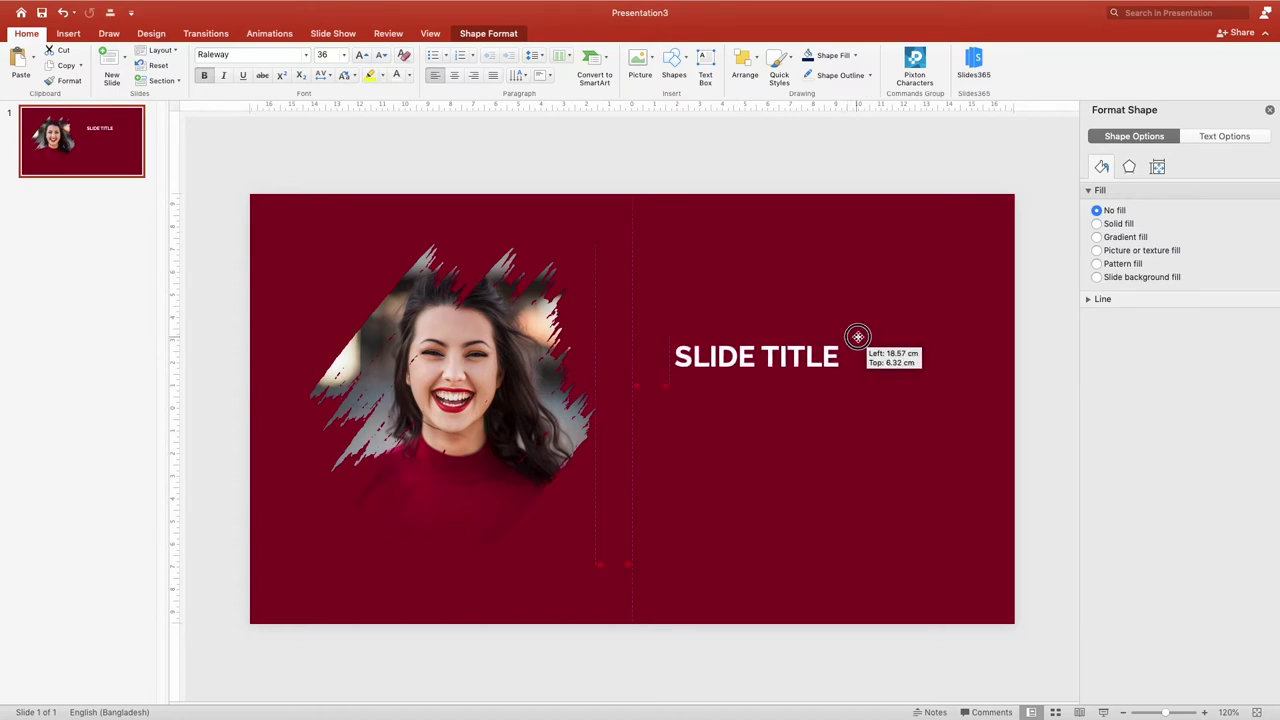
left_click(845, 417)
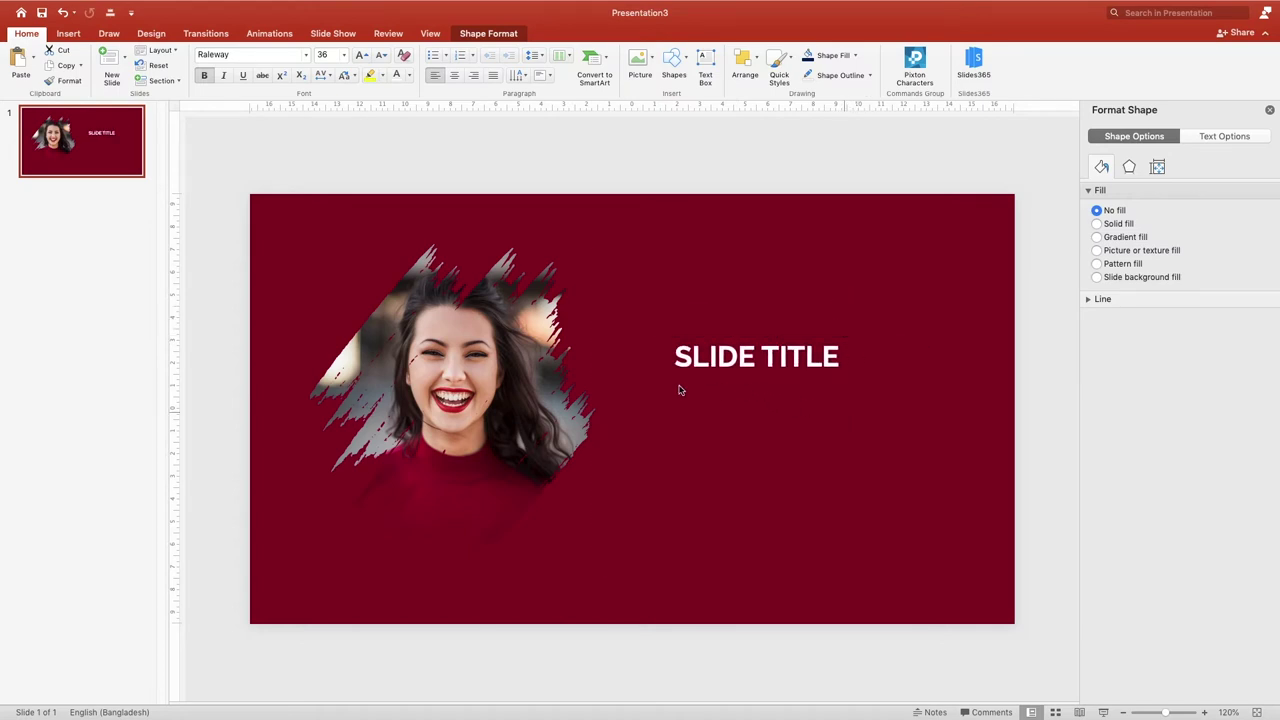
left_click_drag(679, 395, 931, 433)
type("=lorem(1)")
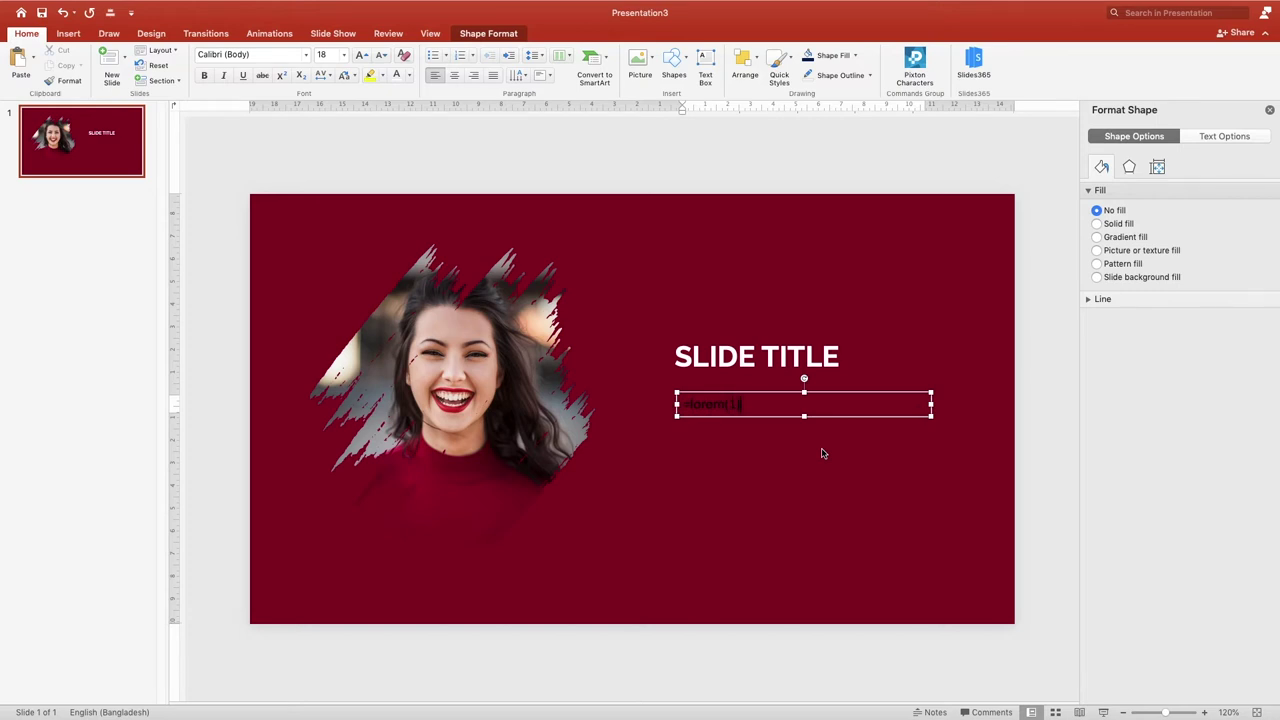
- Generate a Lorem ipsum paragraph and make it white Raleway Light in a wider box
key("Return")
key("BackSpace")
left_click(847, 393)
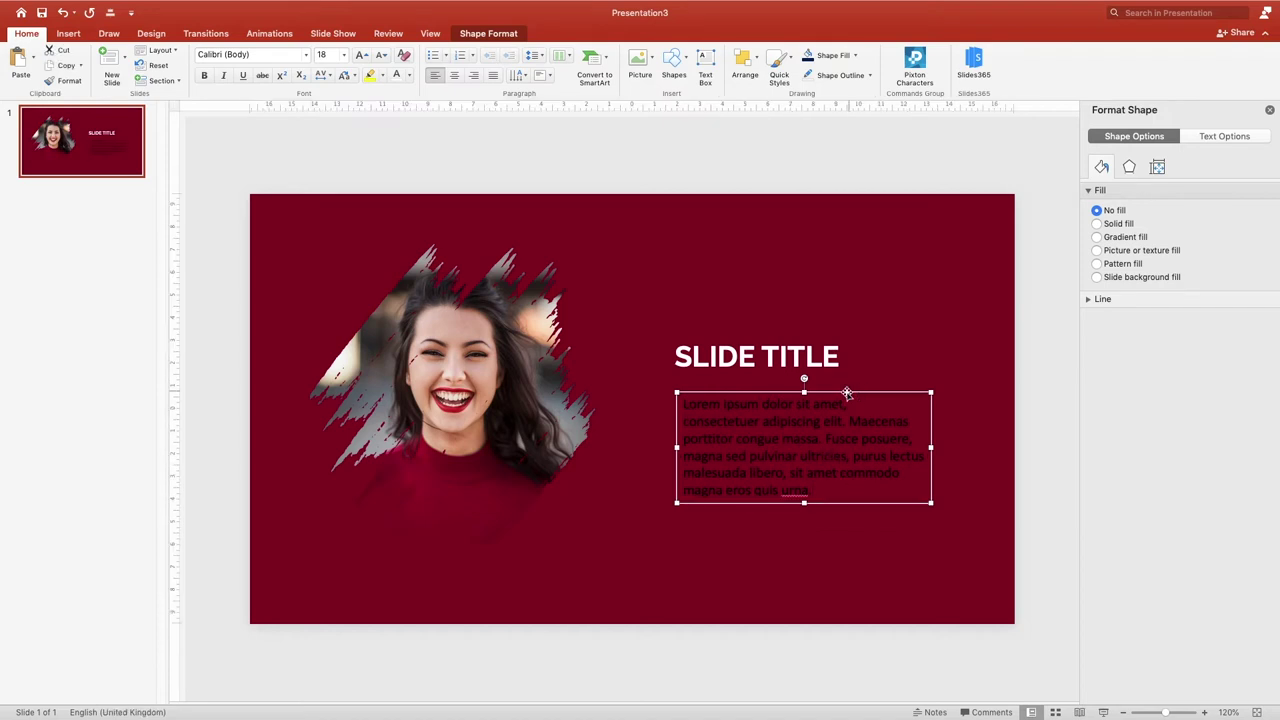
left_click(396, 75)
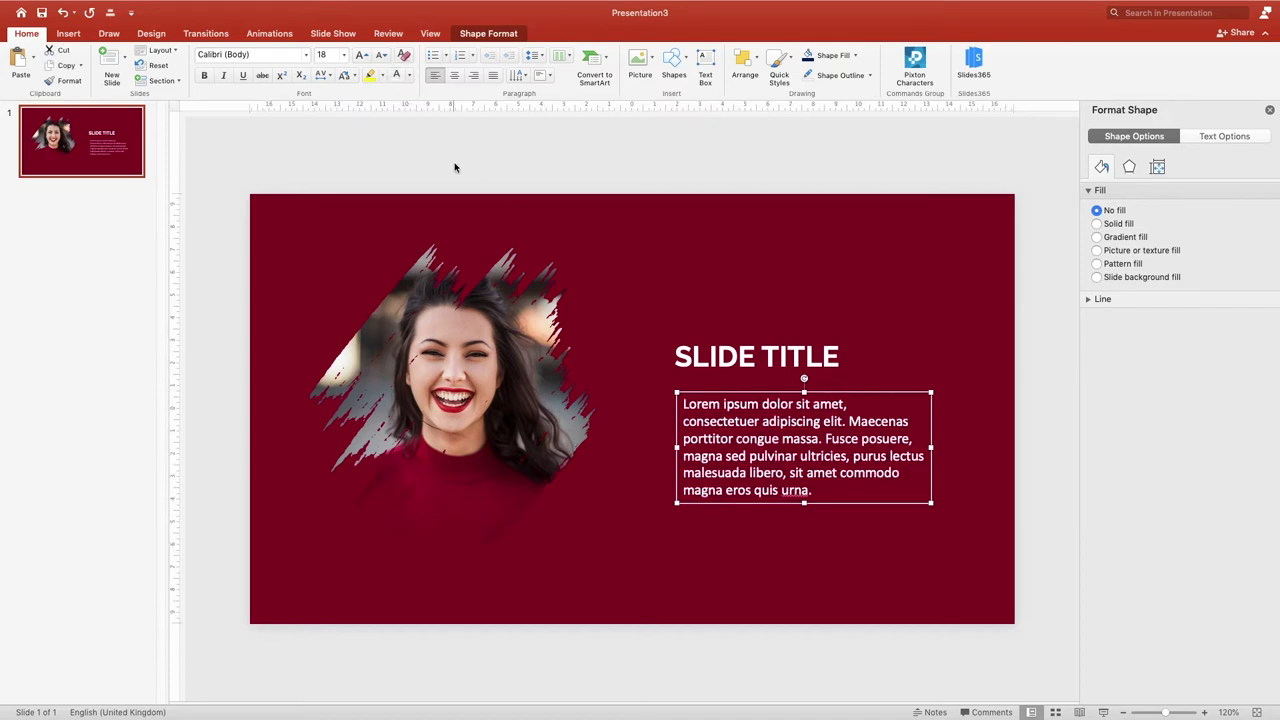
left_click(381, 55)
left_click(305, 55)
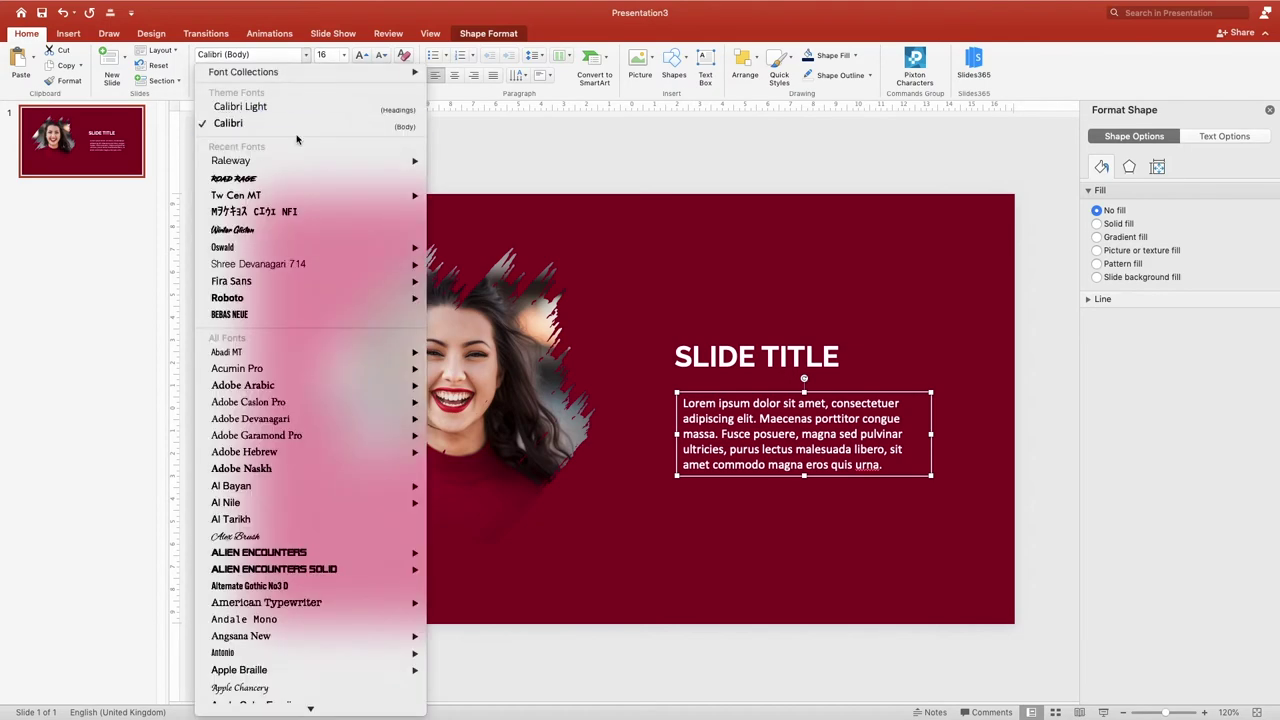
mouse_move(334, 161)
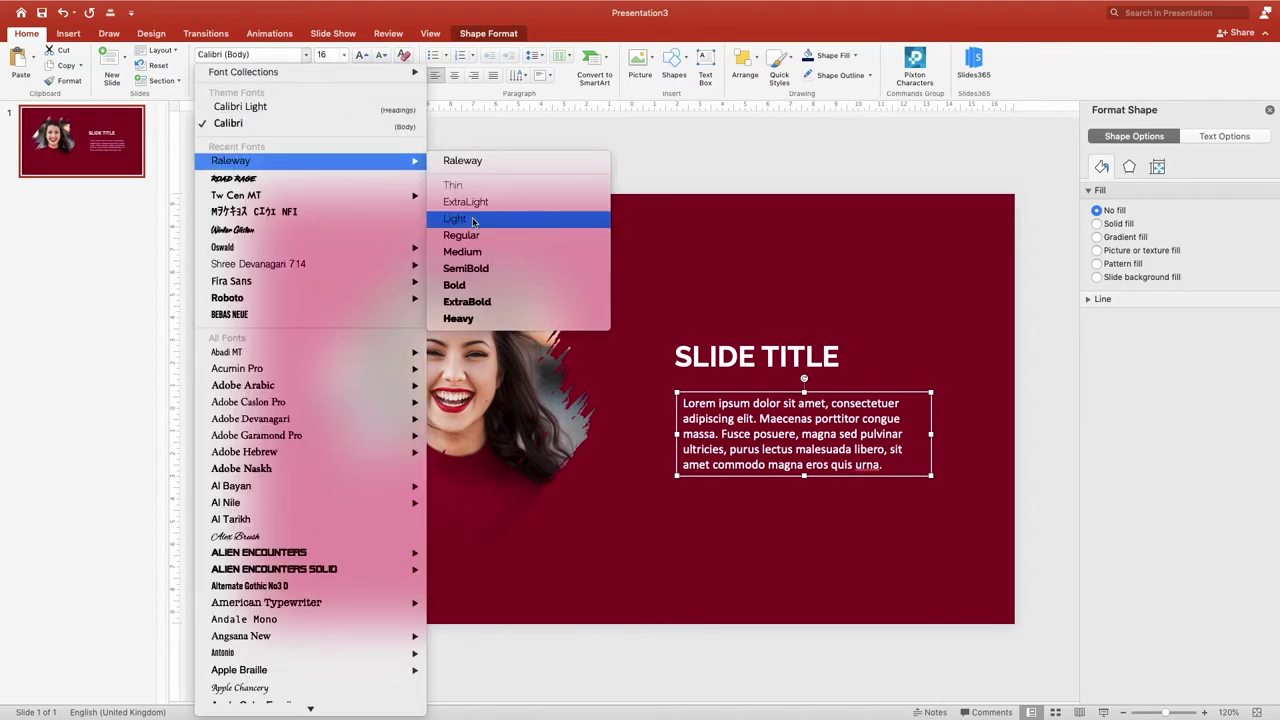
left_click(472, 234)
left_click_drag(733, 390, 725, 389)
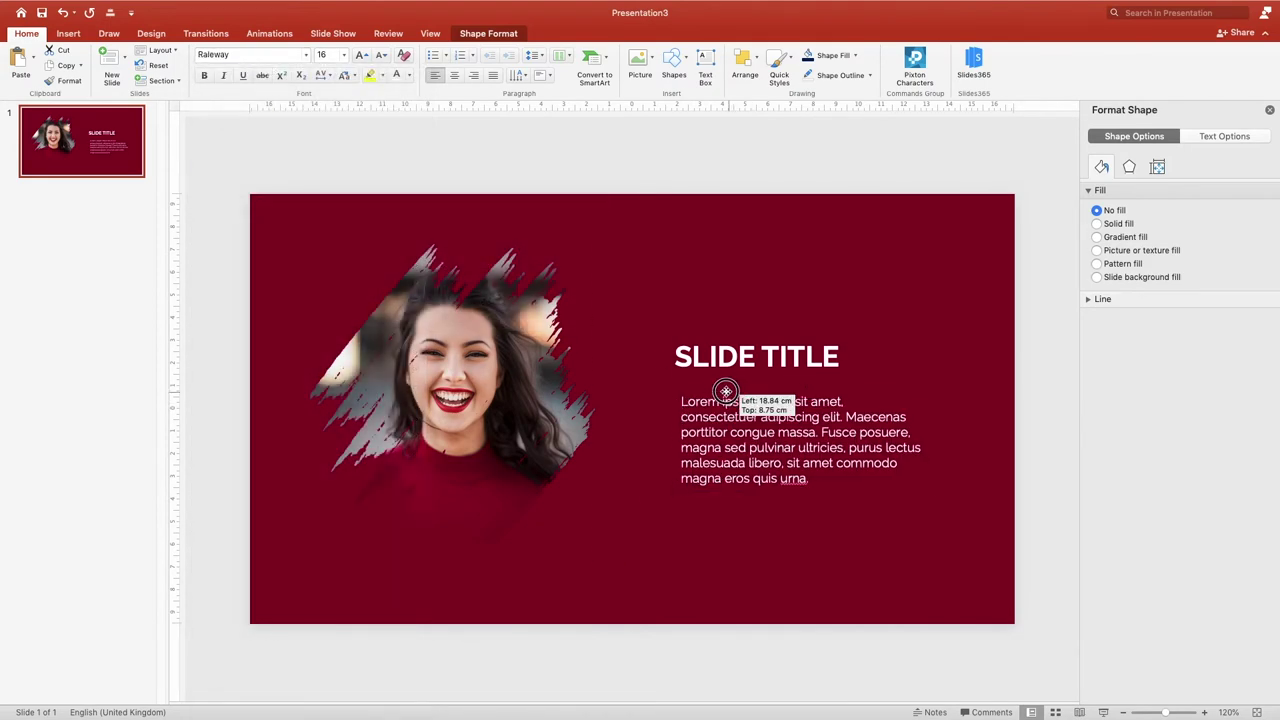
left_click_drag(923, 441, 937, 441)
- Enlarge SLIDE TITLE to 40 pt and move the title and paragraph down together
left_click(732, 339)
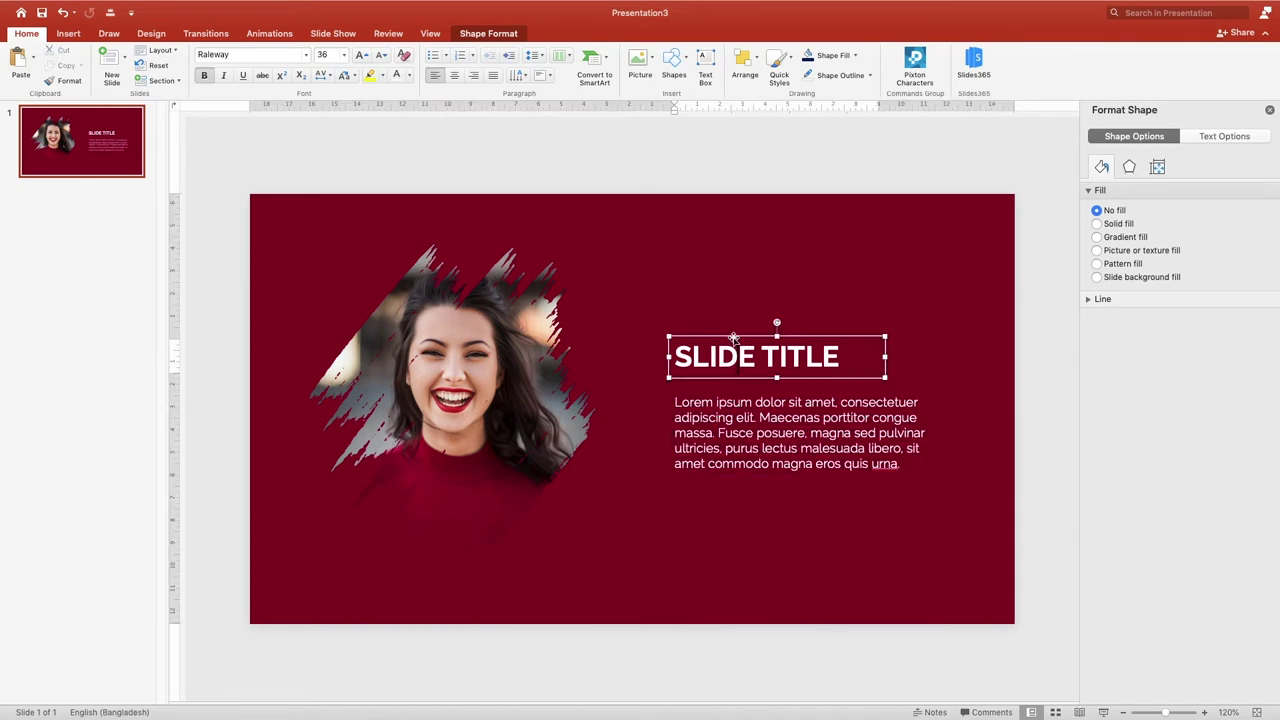
left_click(361, 57)
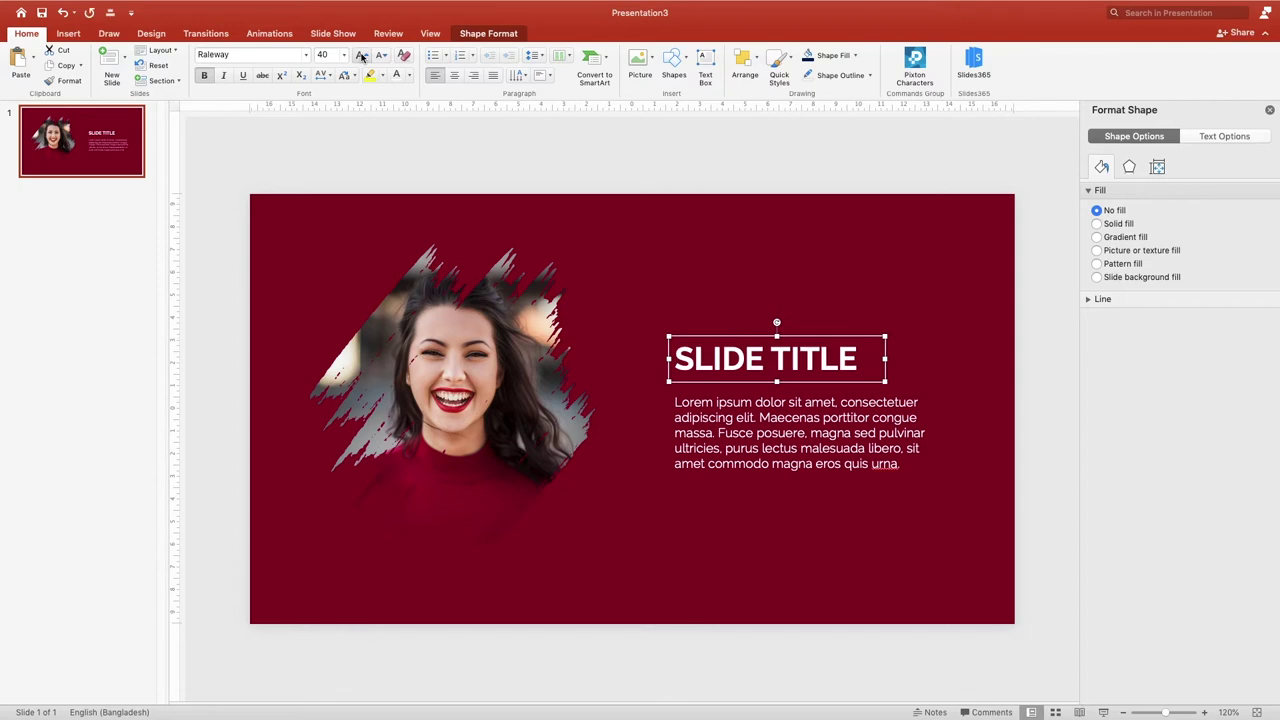
left_click(789, 505)
left_click(752, 373)
left_click(746, 436, "shift")
left_click_drag(757, 337, 764, 365)
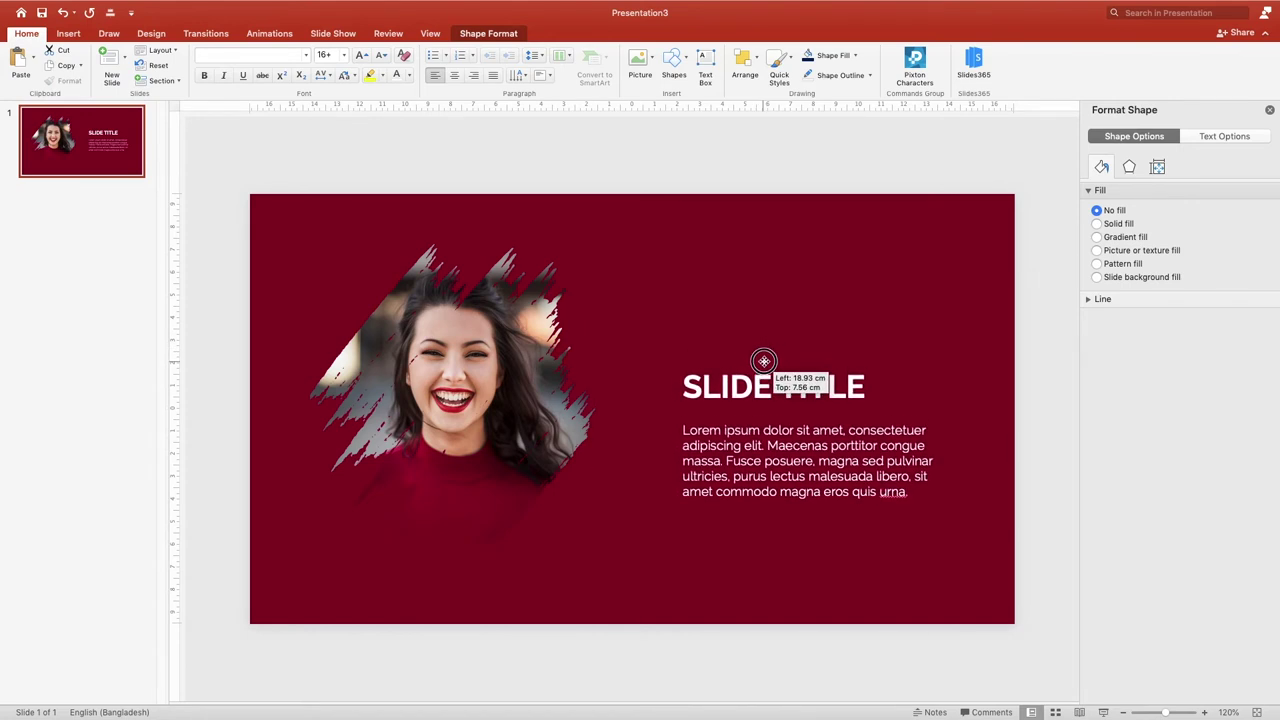
left_click(747, 336)
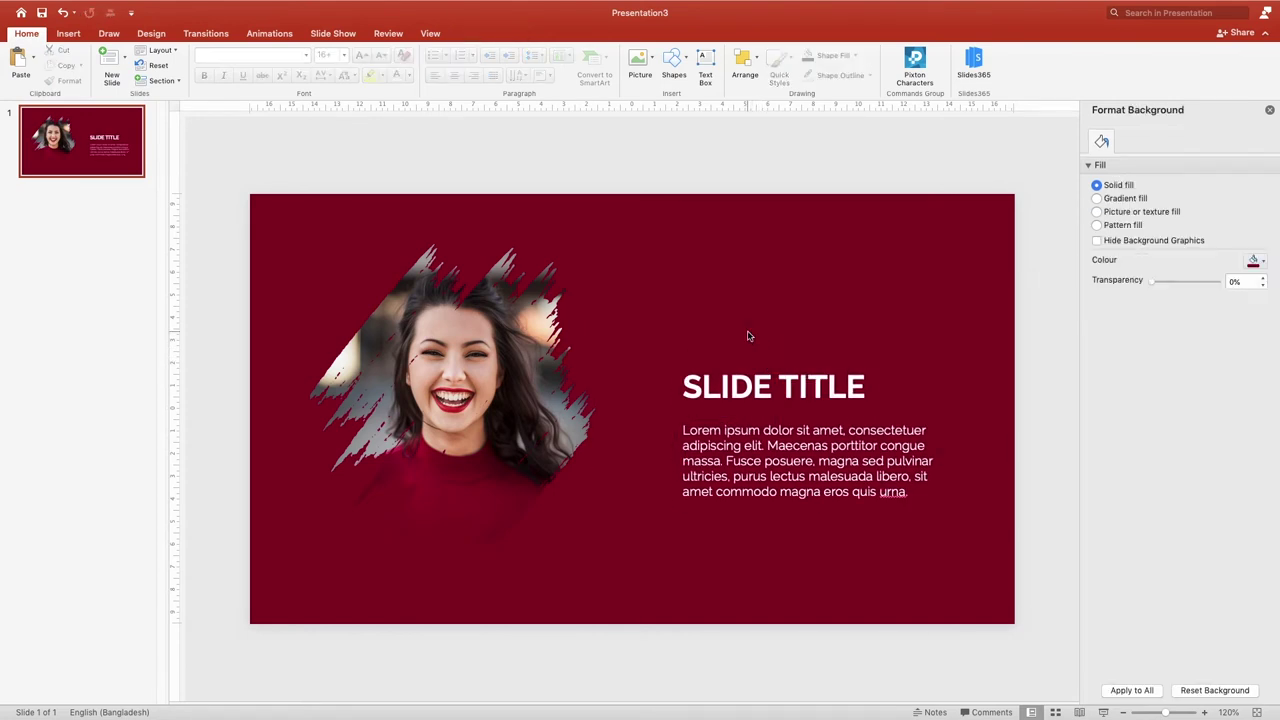
- Reduce the paragraph to 14 pt and nudge the title up to leave a gap
left_click(791, 468)
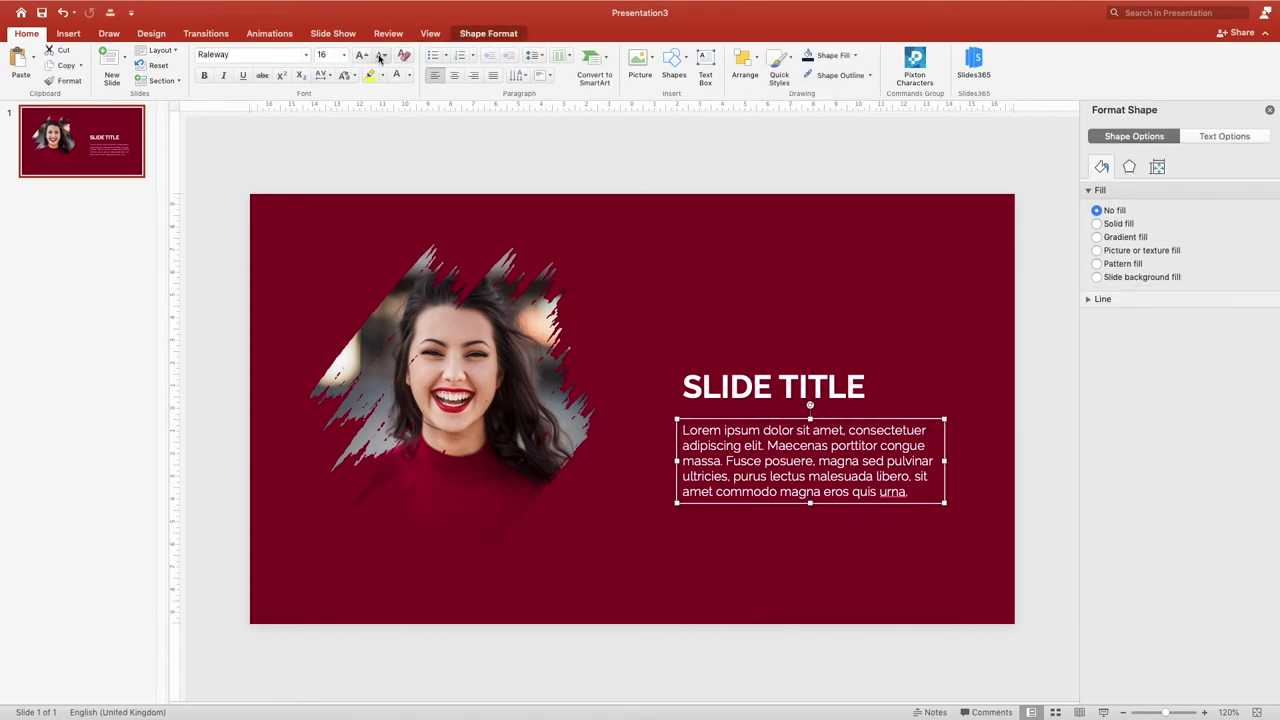
left_click(380, 57)
left_click(937, 258)
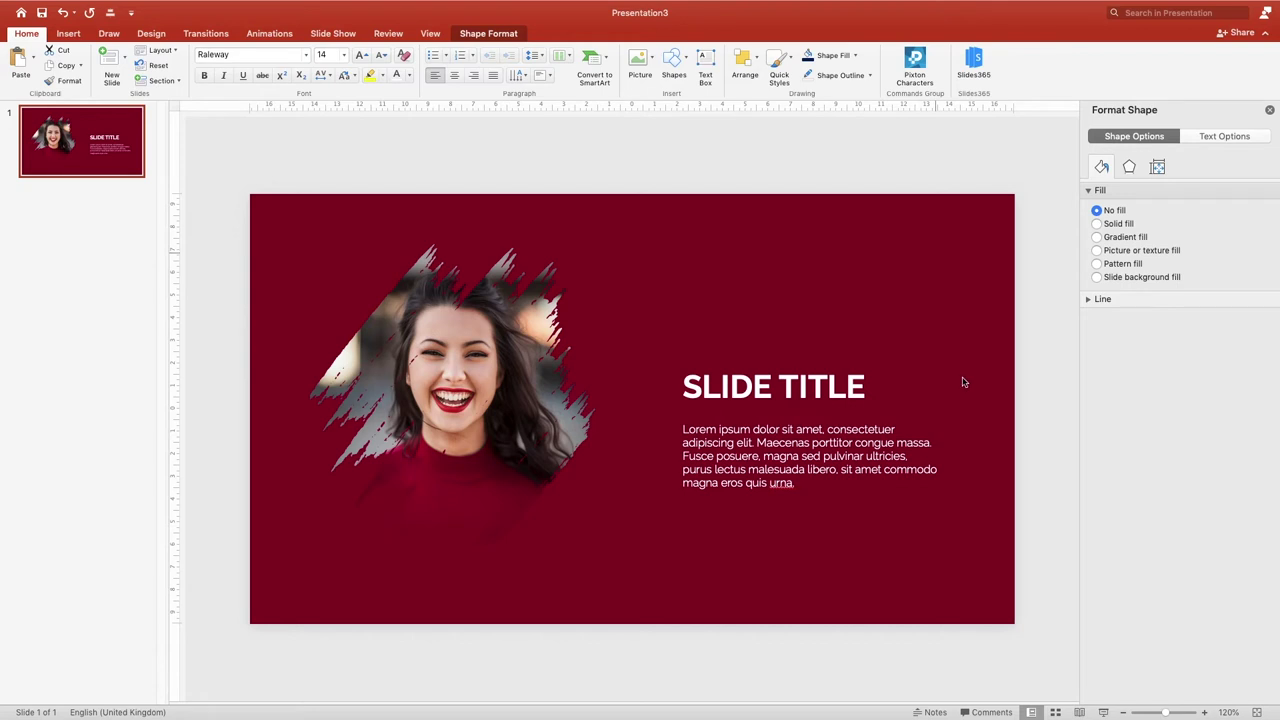
left_click(765, 365)
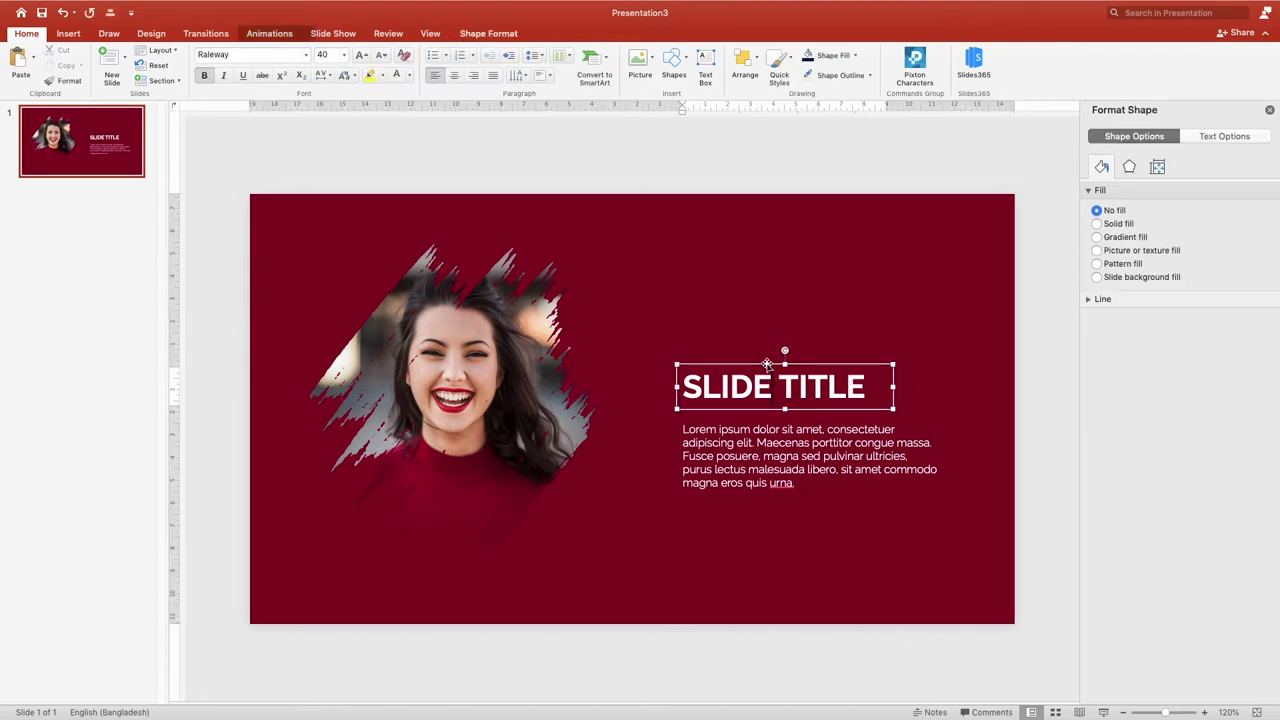
key("Up")
key("Up")
key("Up")
key("Up")
left_click(756, 306)
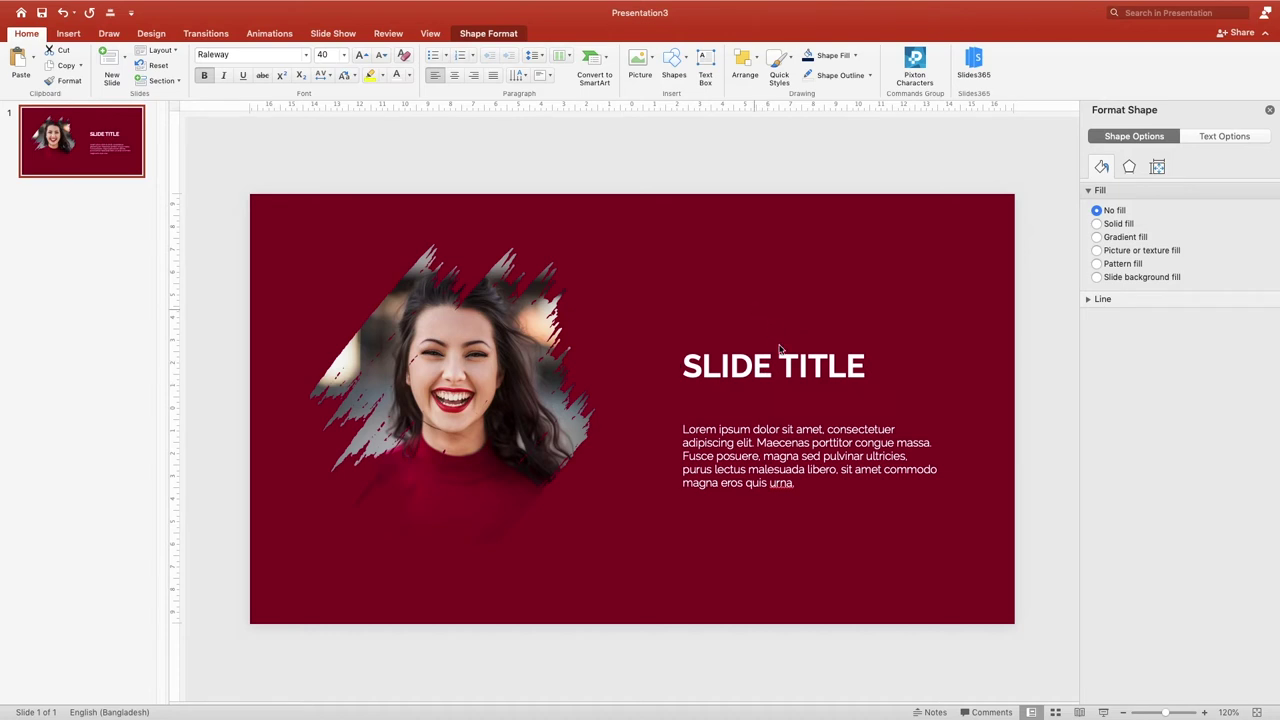
- Draw a short white line under SLIDE TITLE, above the paragraph
left_click(66, 34)
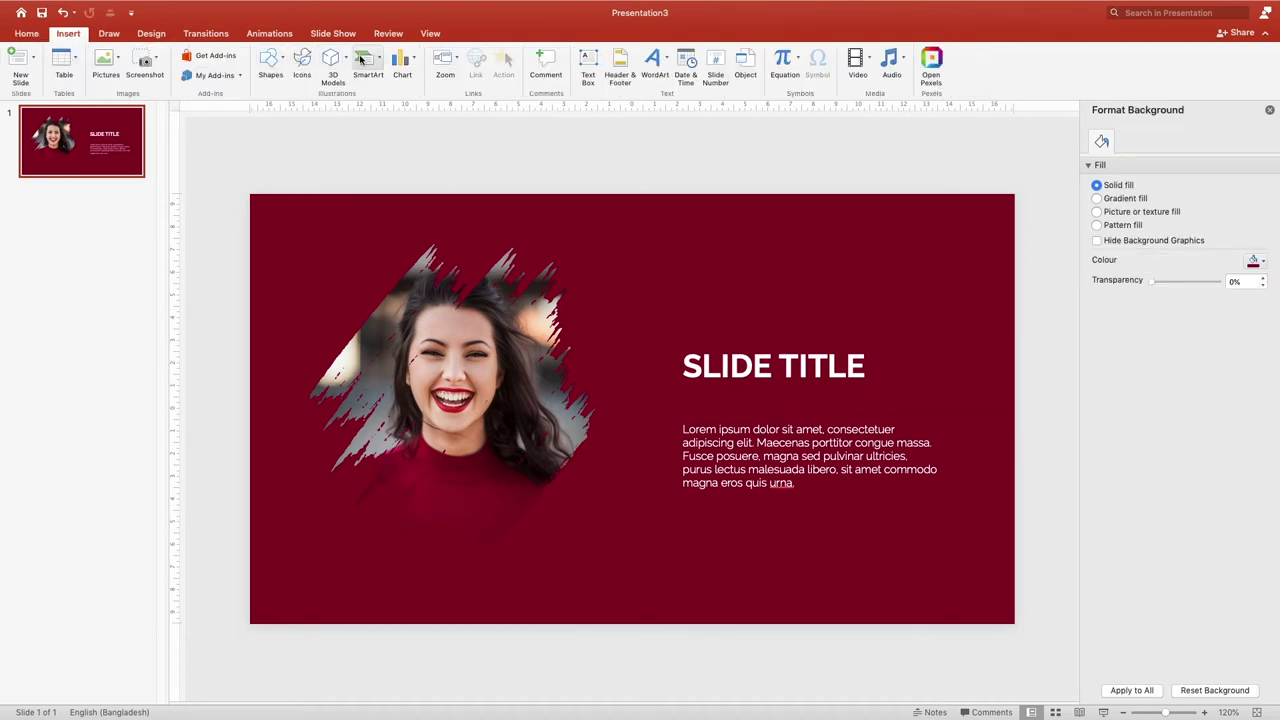
left_click(272, 65)
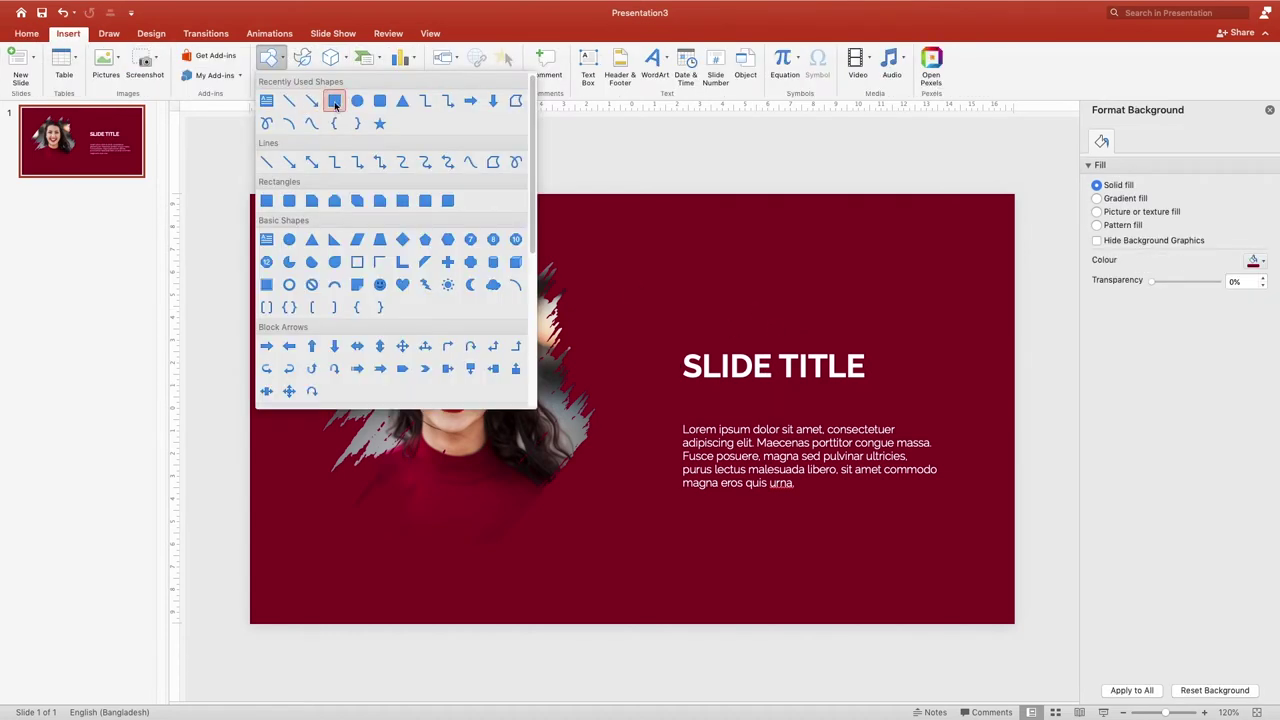
left_click(334, 100)
mouse_move(690, 400)
left_mouse_down()
mouse_move(750, 399)
mouse_move(736, 398)
left_mouse_up()
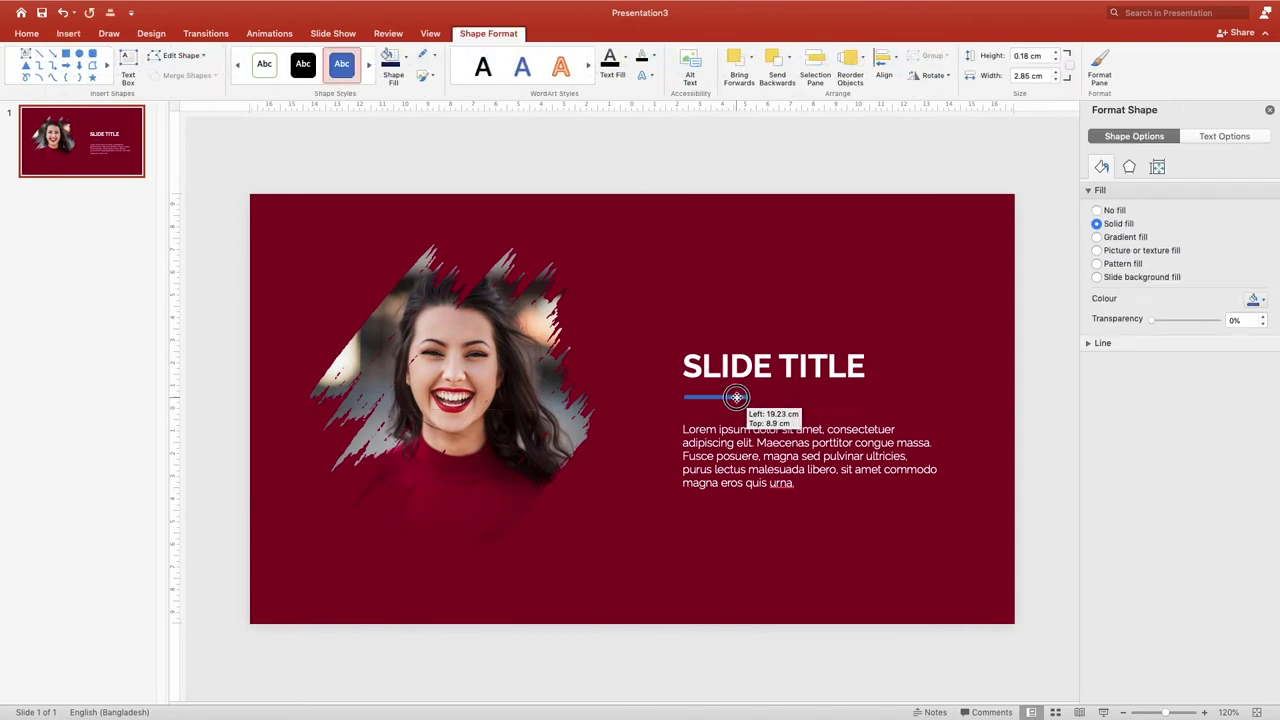
left_click_drag(736, 398, 735, 397)
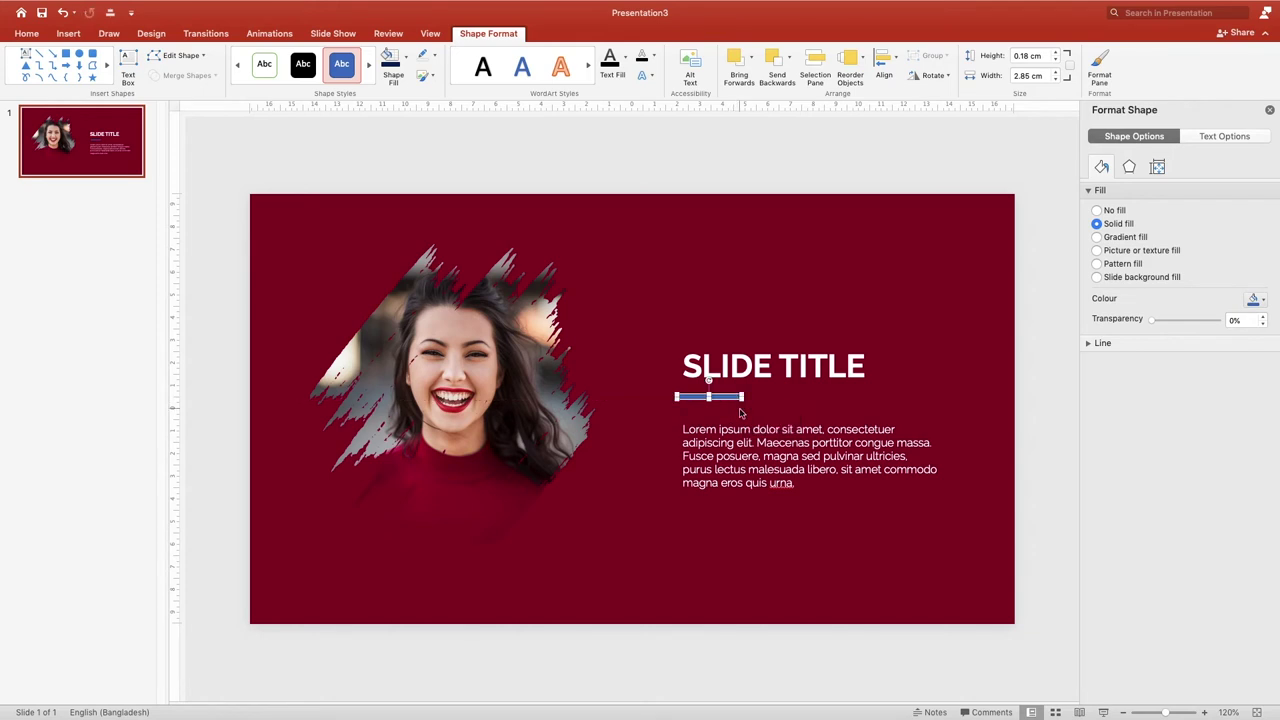
left_click(406, 57)
left_click(398, 119)
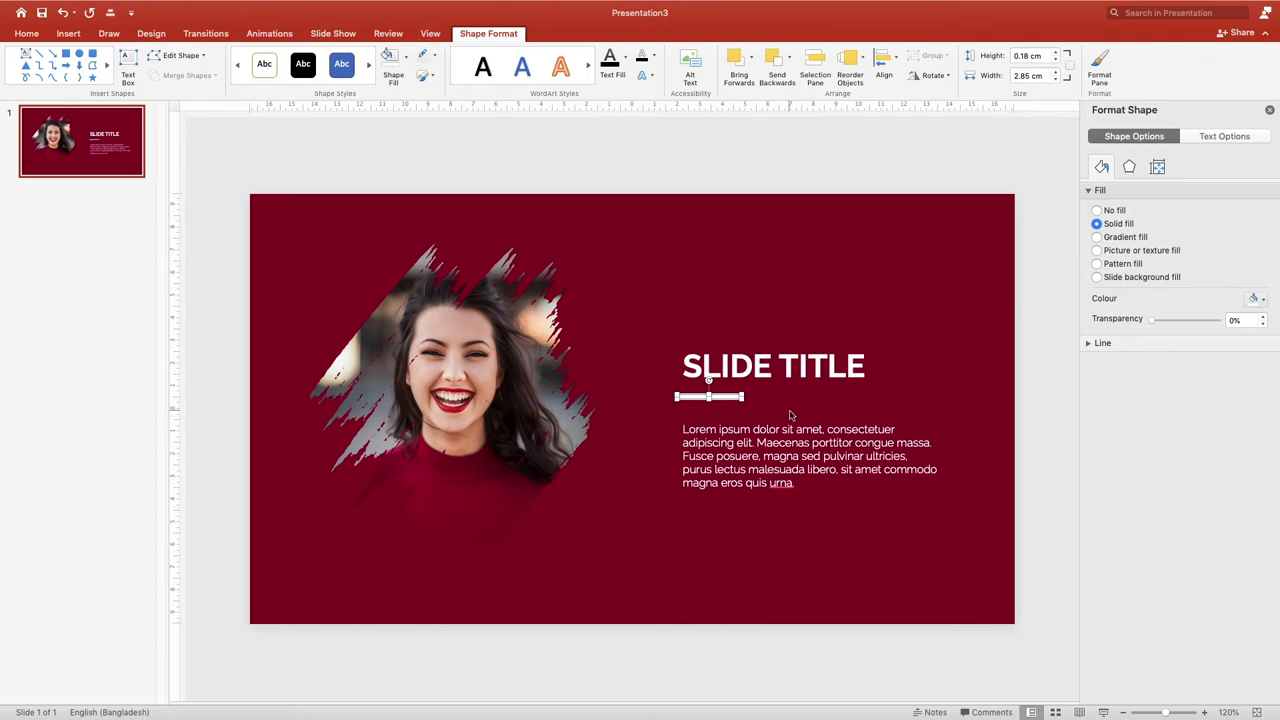
left_click(722, 397)
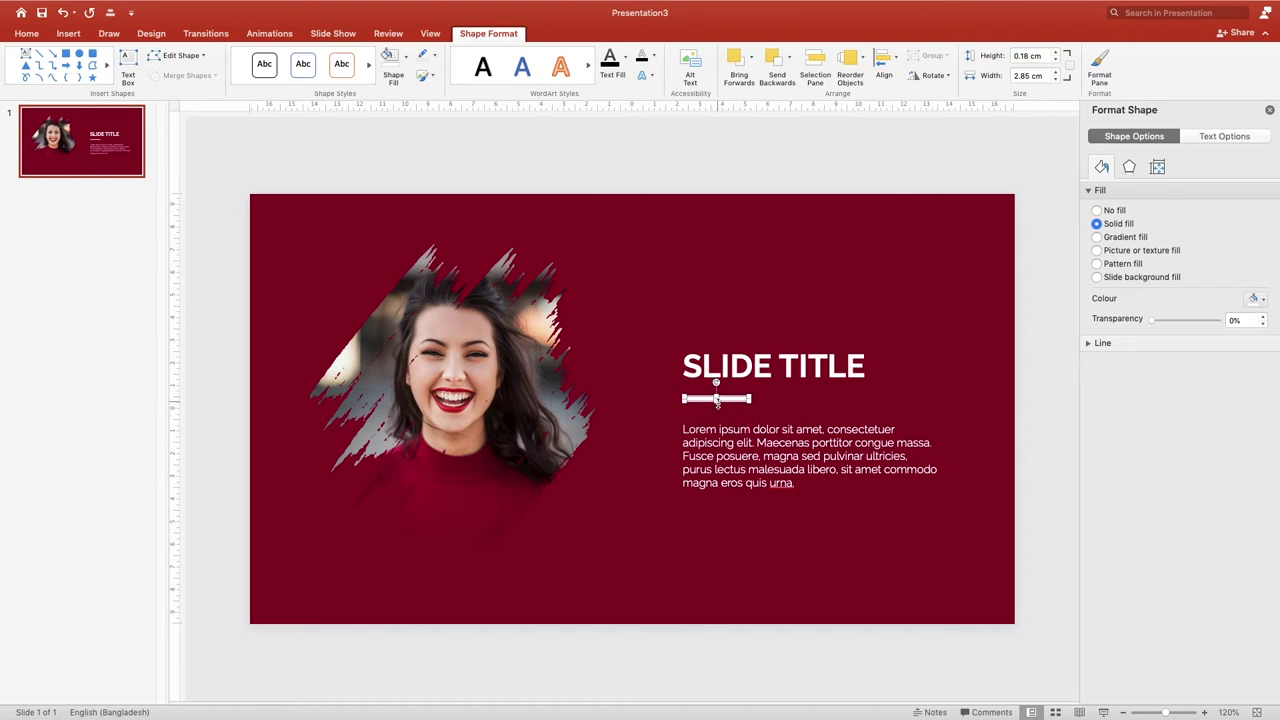
left_click(748, 420)
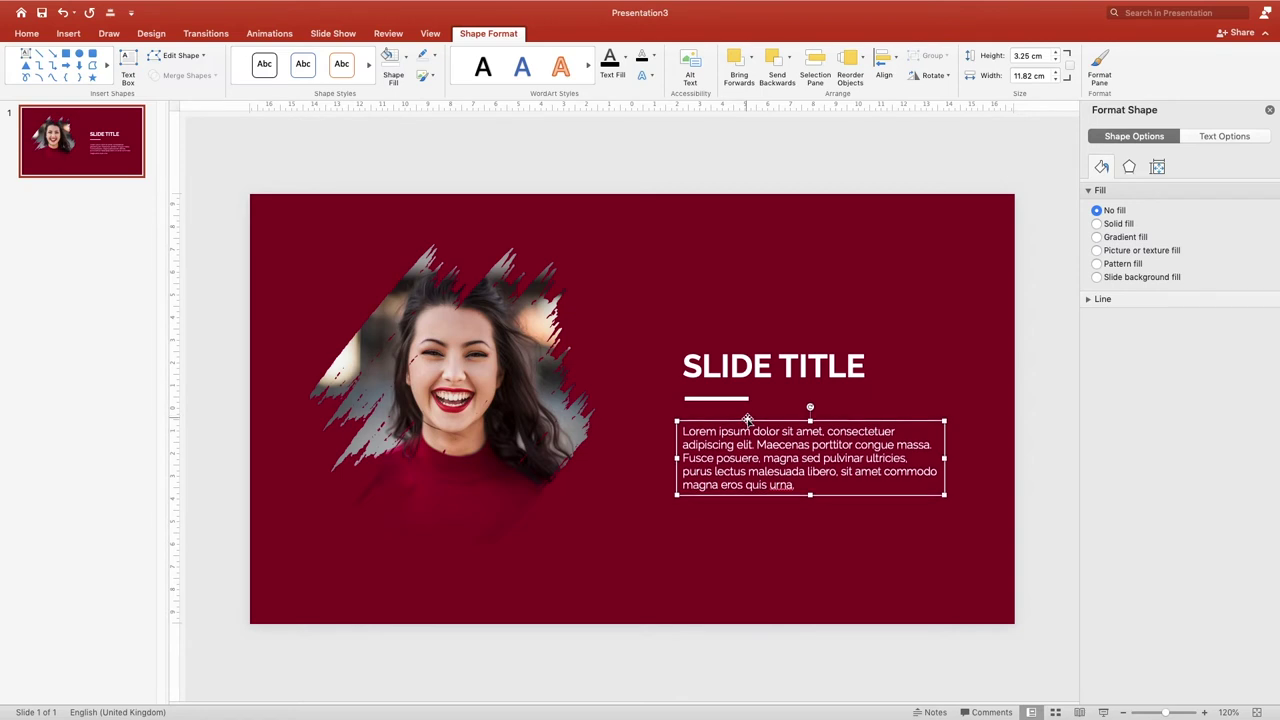
left_click(868, 251)
left_click(818, 419)
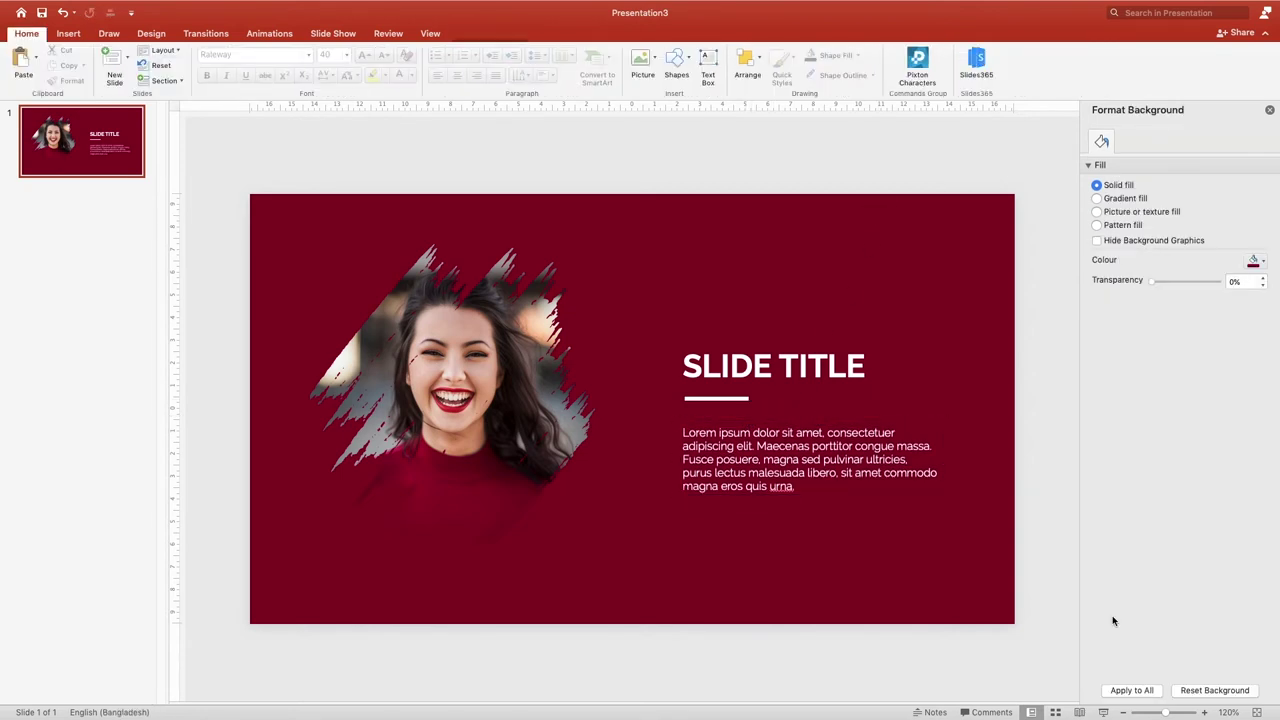
left_click(1121, 713)
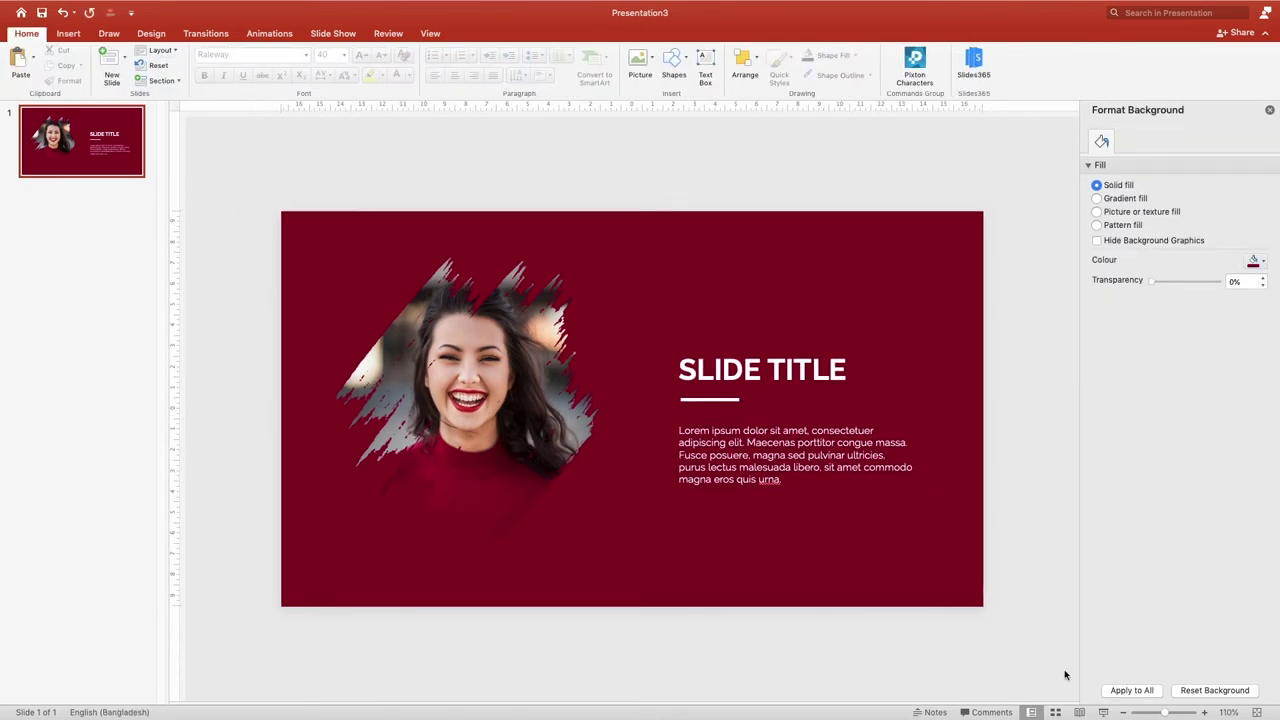
left_click(1101, 713)
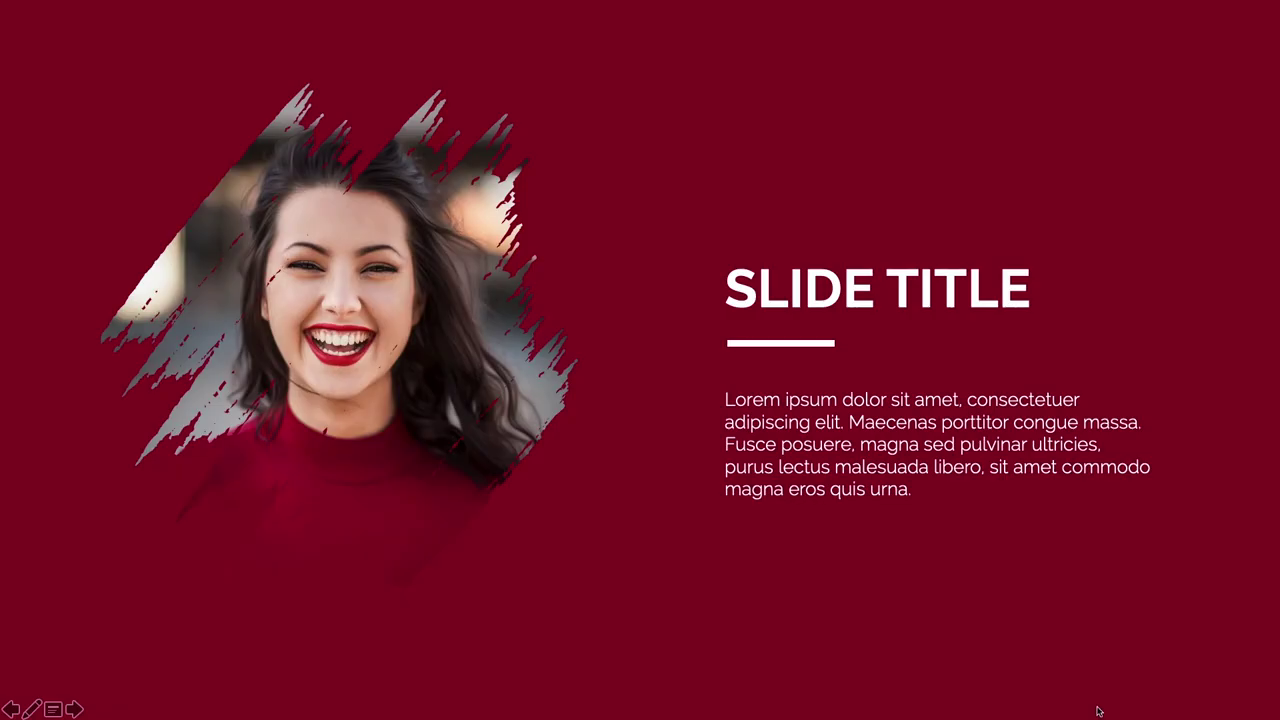
key("Escape")
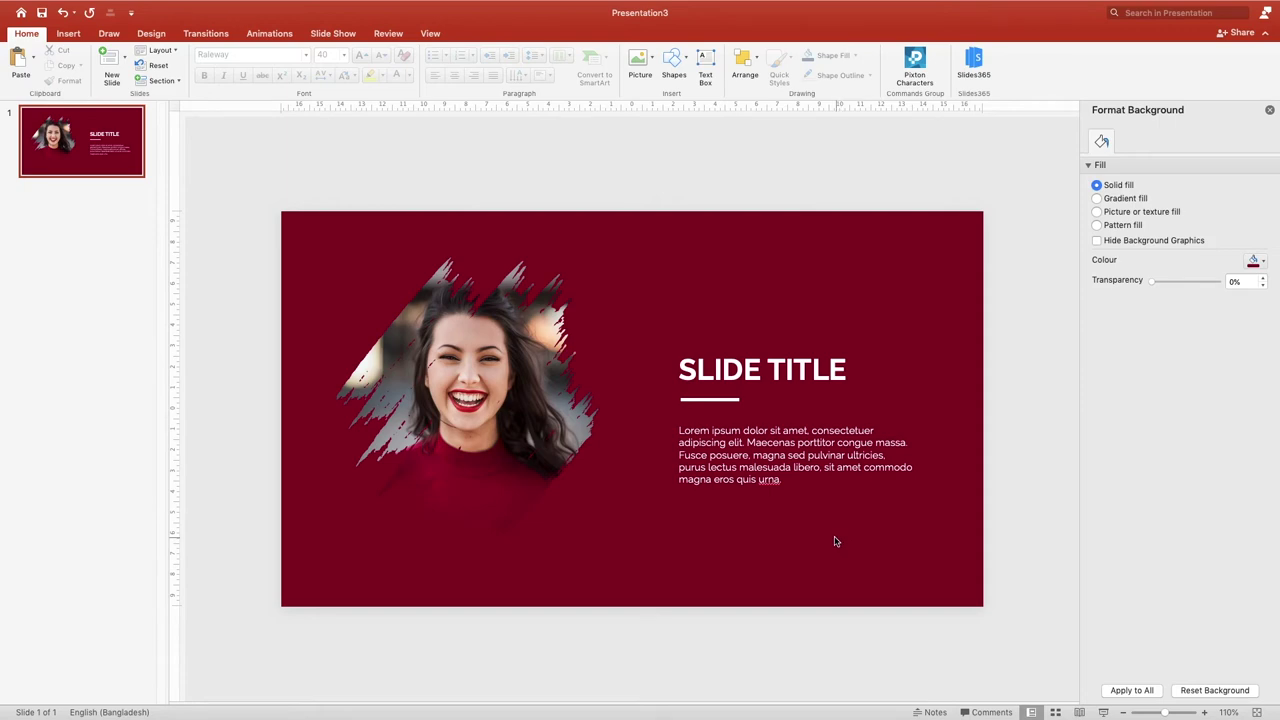
- Give SLIDE TITLE a Fly In from Top, With Previous, with a bounce end
left_click(721, 352)
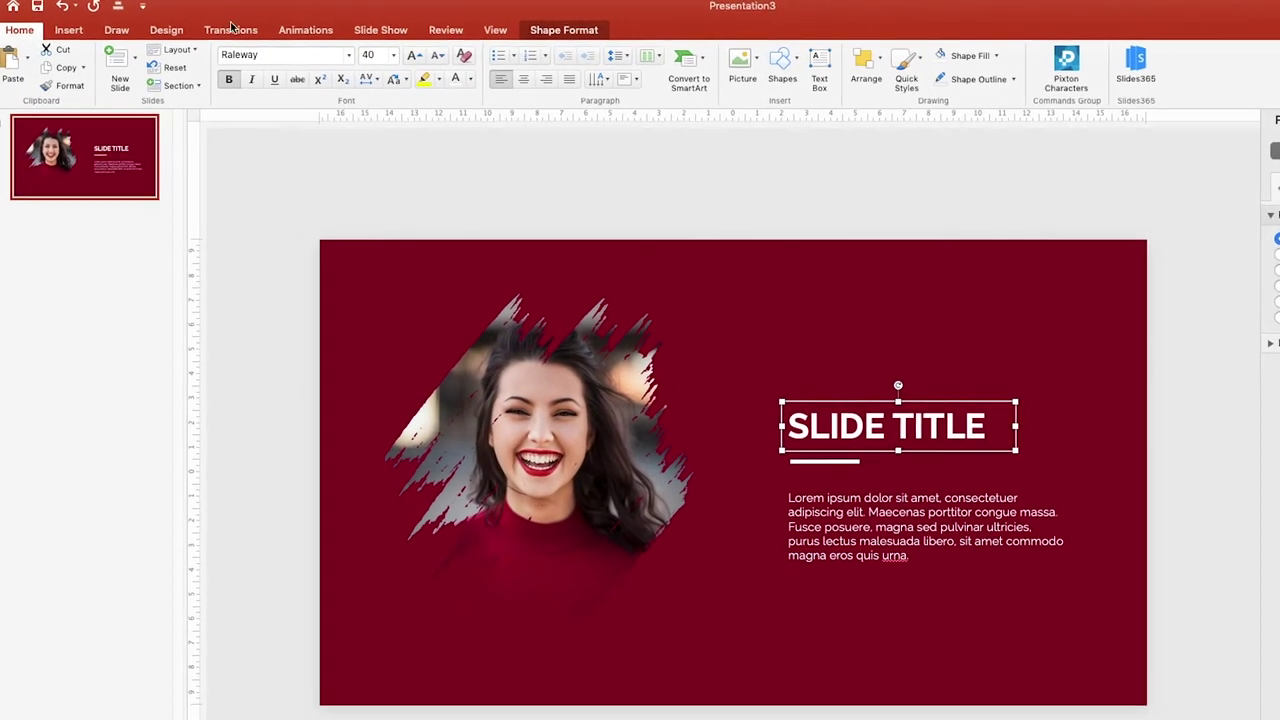
left_click(312, 31)
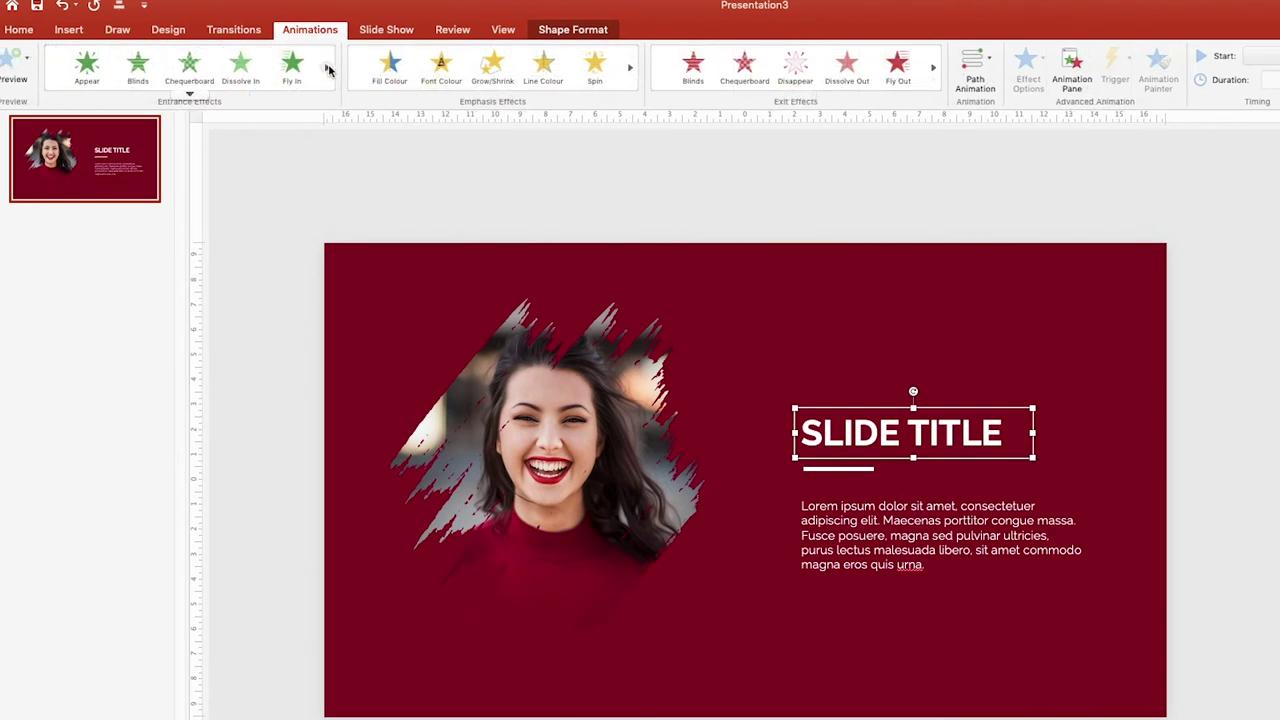
left_click(290, 63)
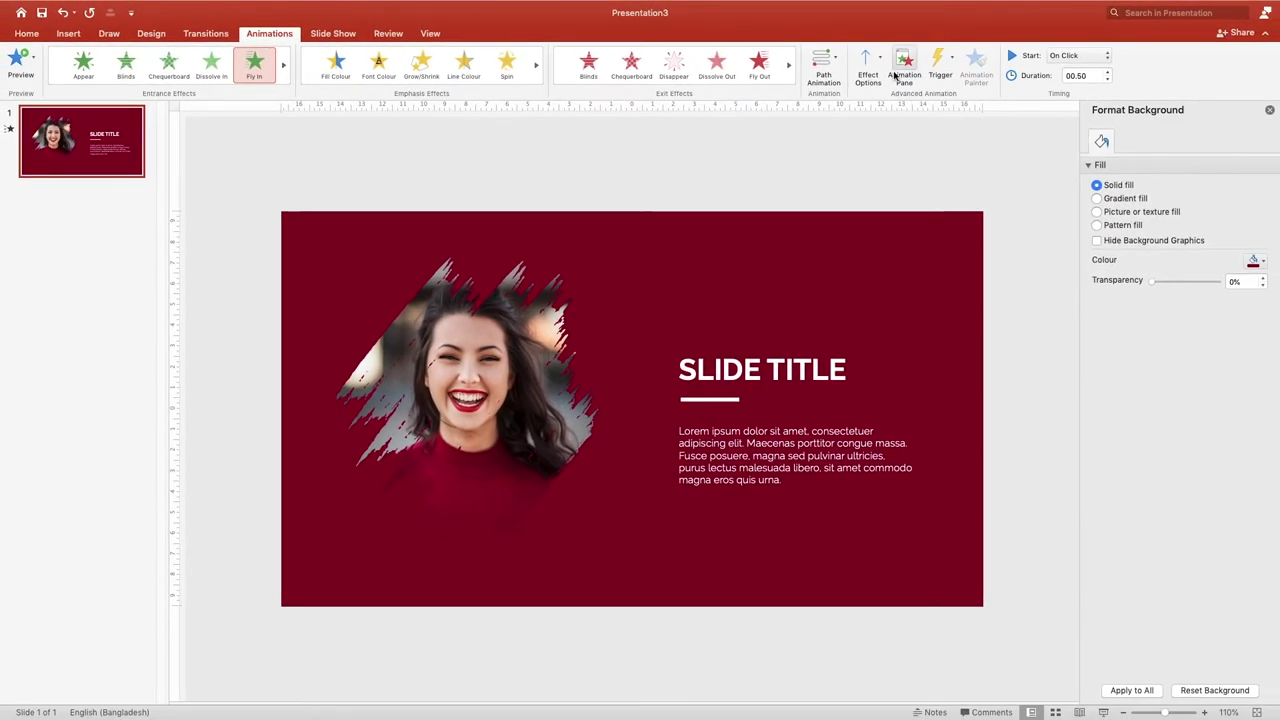
left_click(906, 72)
left_click(1138, 167)
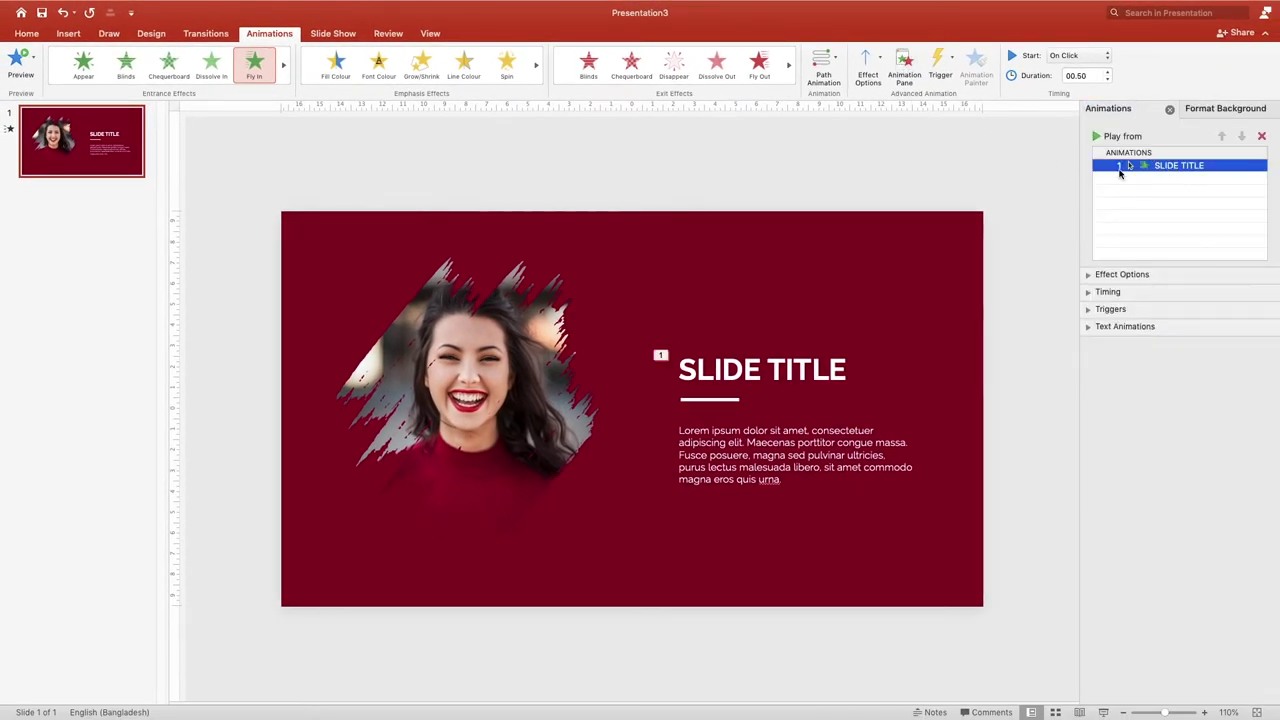
left_click(1085, 55)
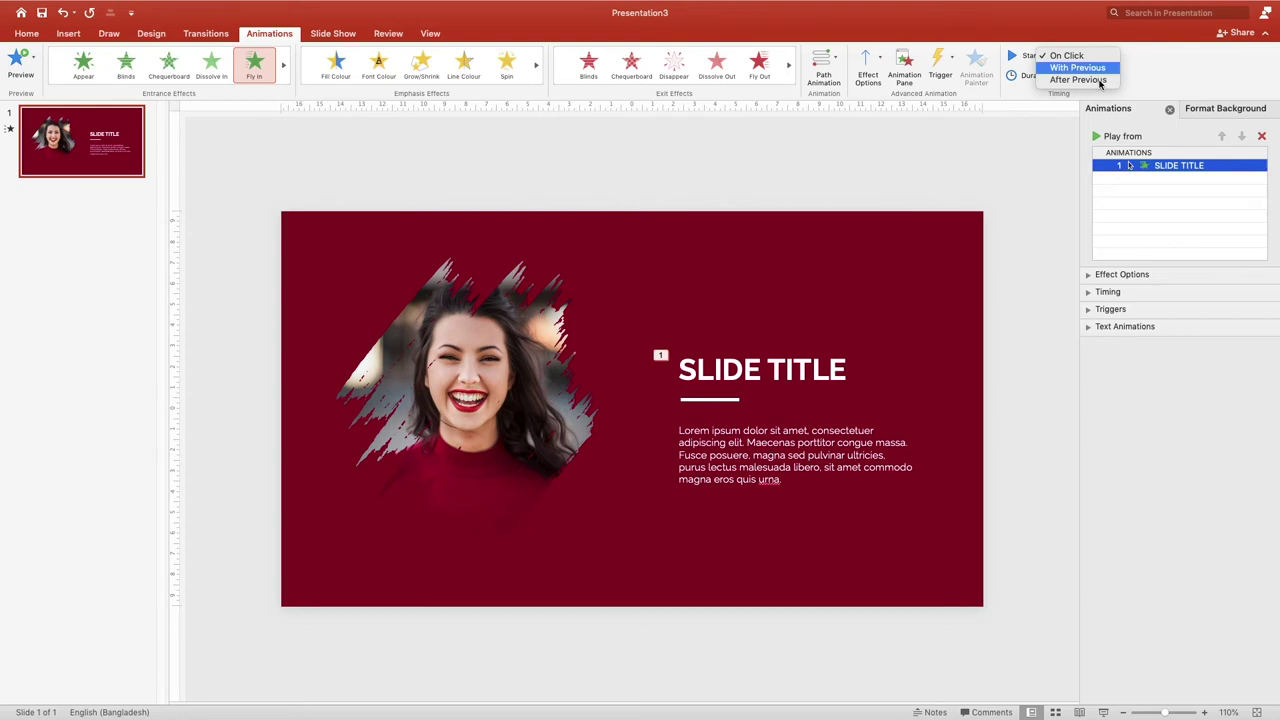
left_click(1075, 65)
left_click(1147, 275)
left_click(1165, 298)
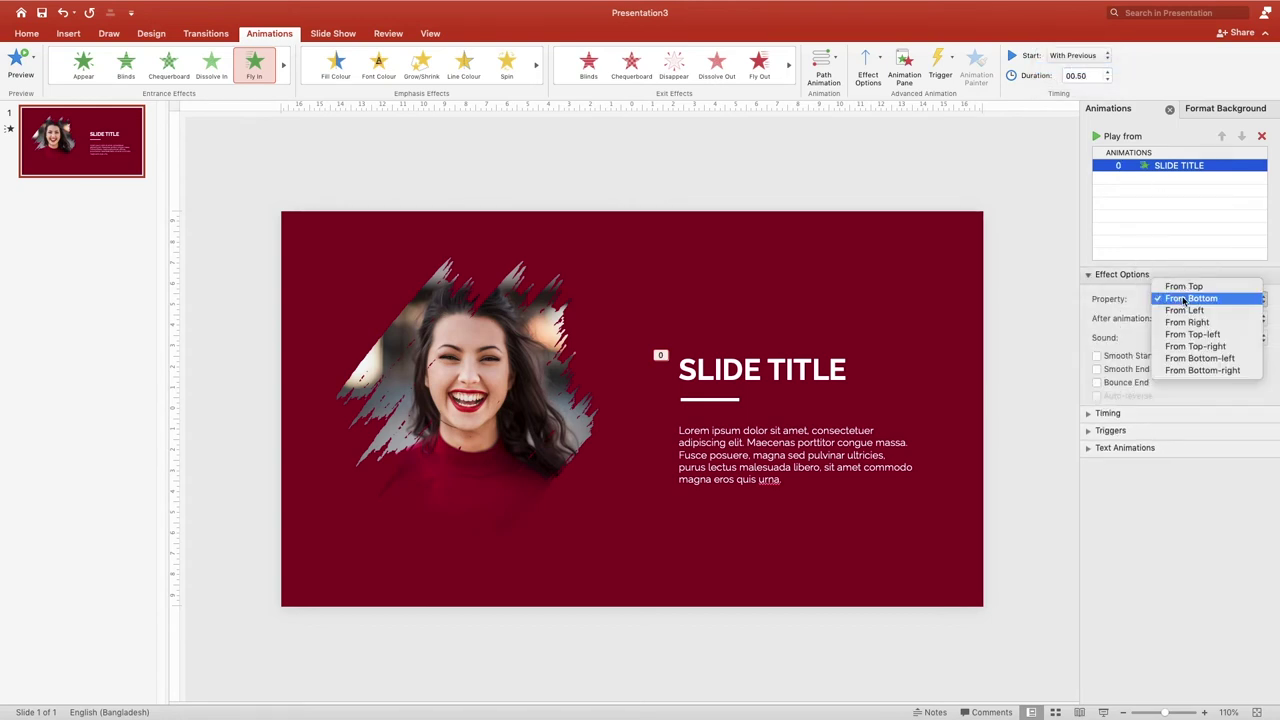
left_click(1190, 287)
left_click(1107, 384)
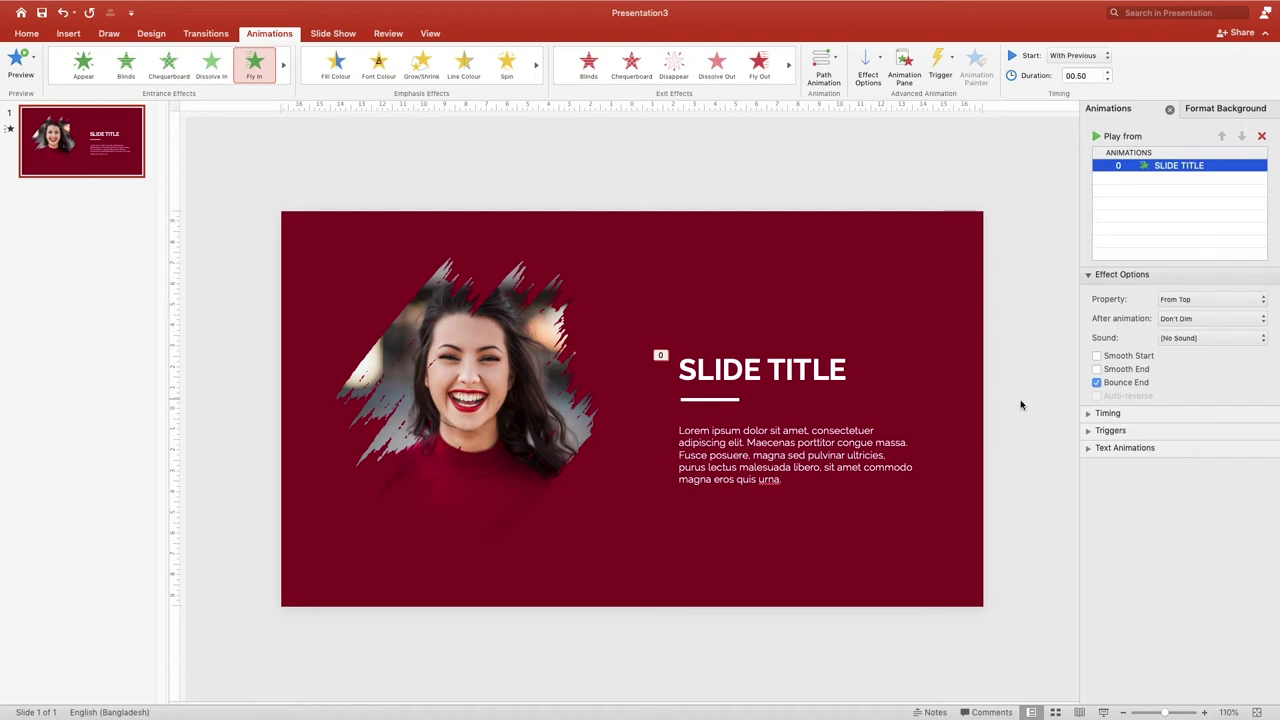
- Set the divider line's animation to start With Previous and last 1 second
left_click(729, 403)
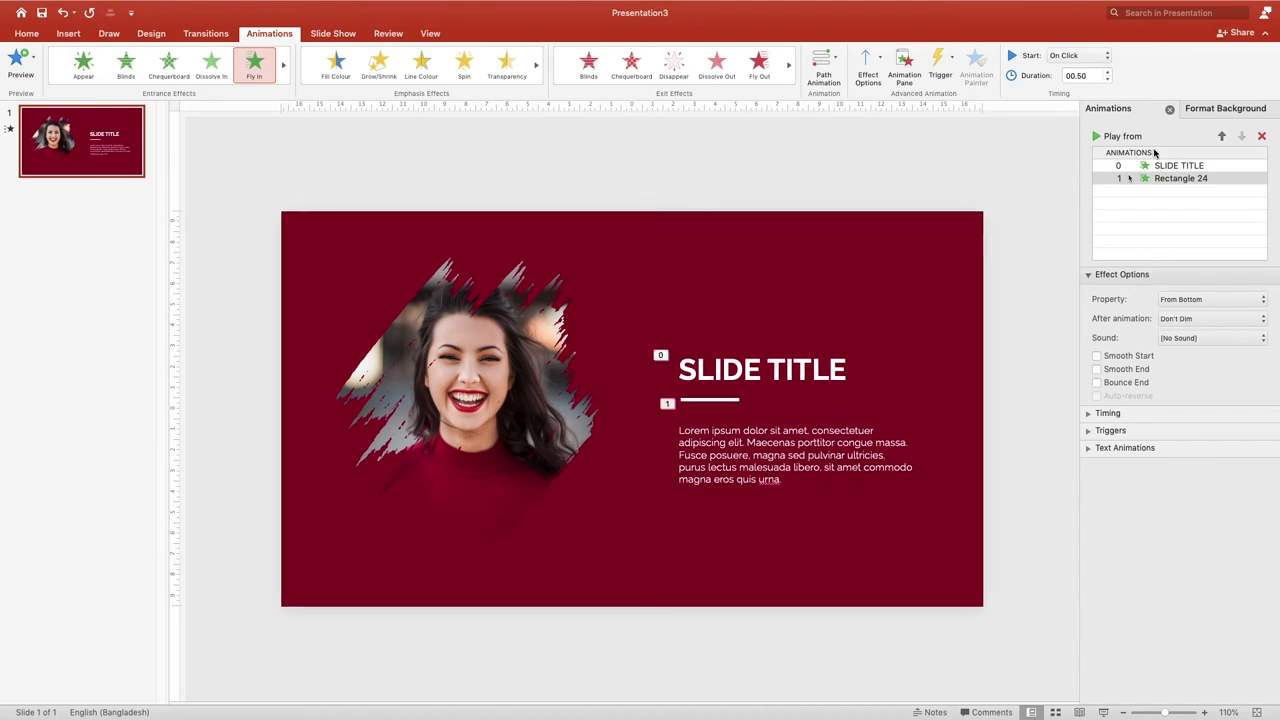
left_click(1078, 56)
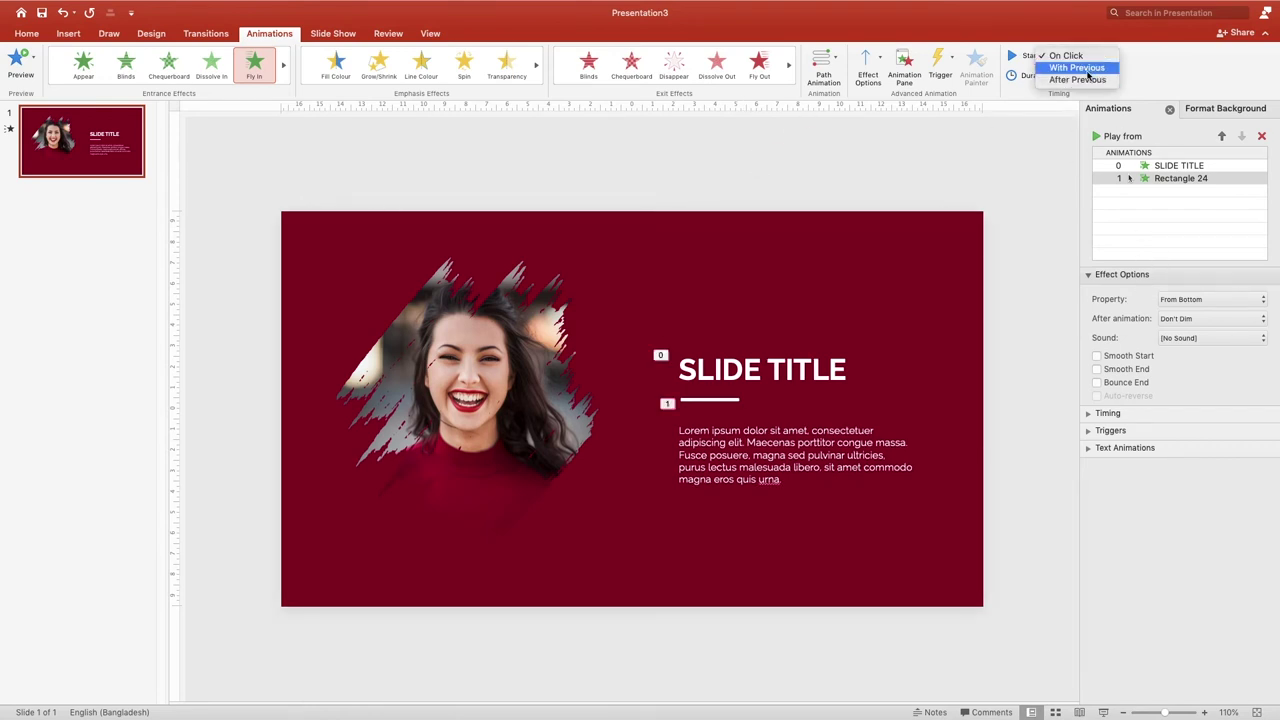
left_click(1077, 67)
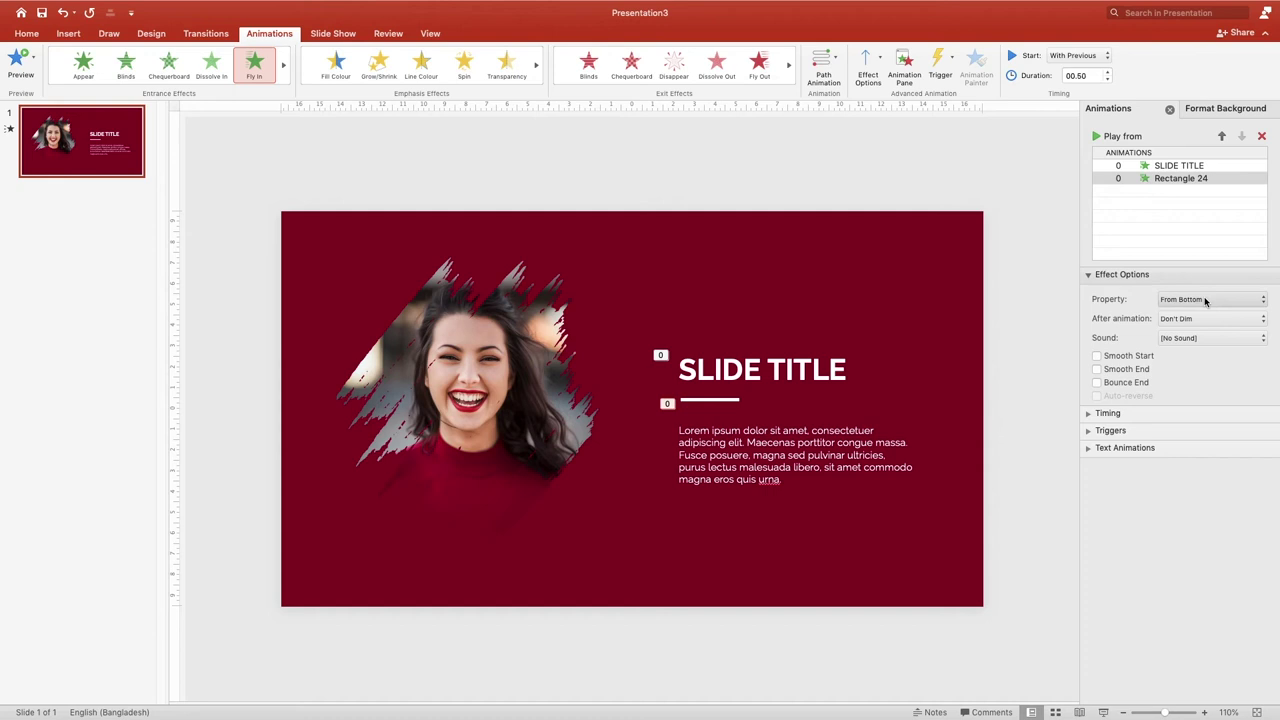
left_click(1107, 414)
left_click(1220, 457)
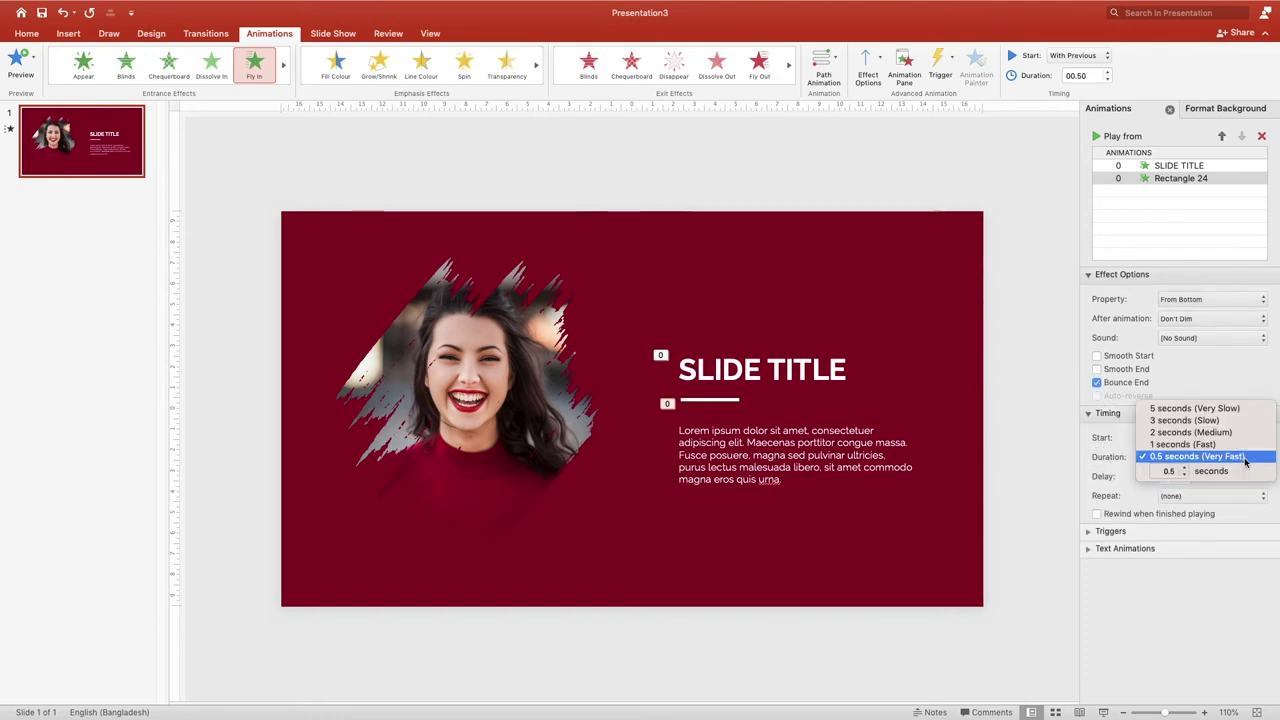
left_click(1190, 444)
- Set the title's Fly In duration to 1 second as well
left_click(740, 362)
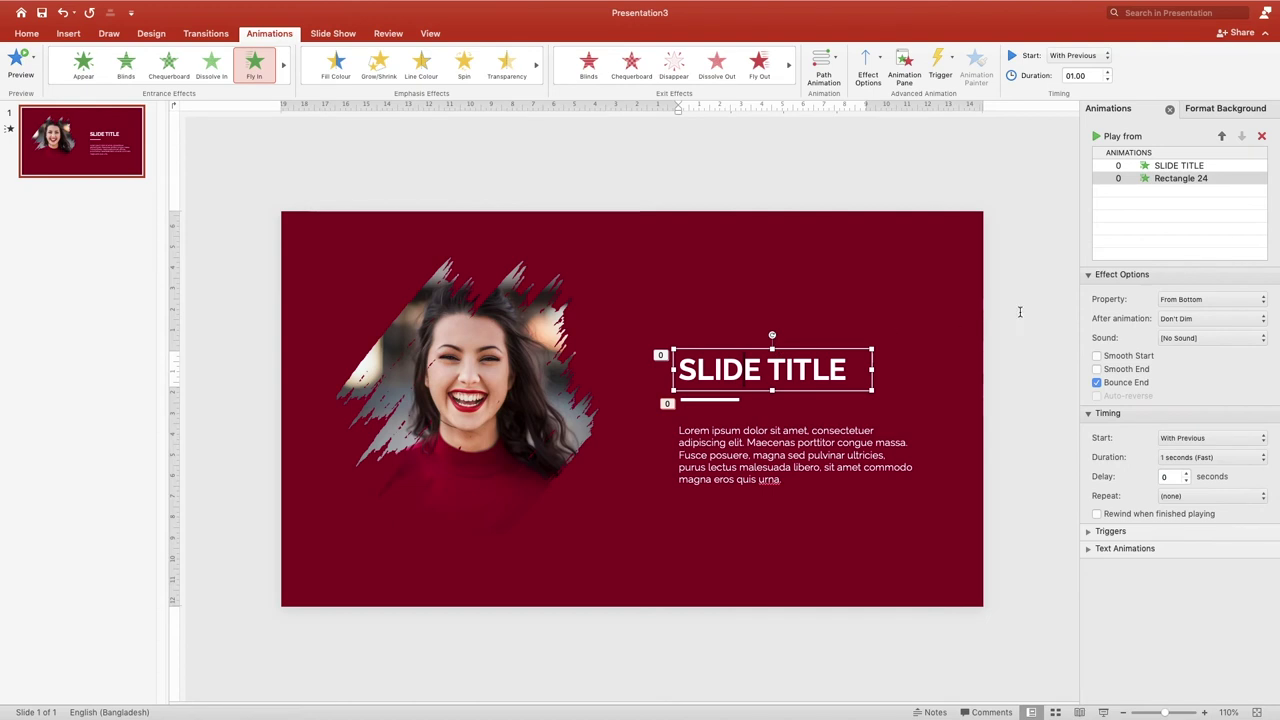
left_click(1175, 166)
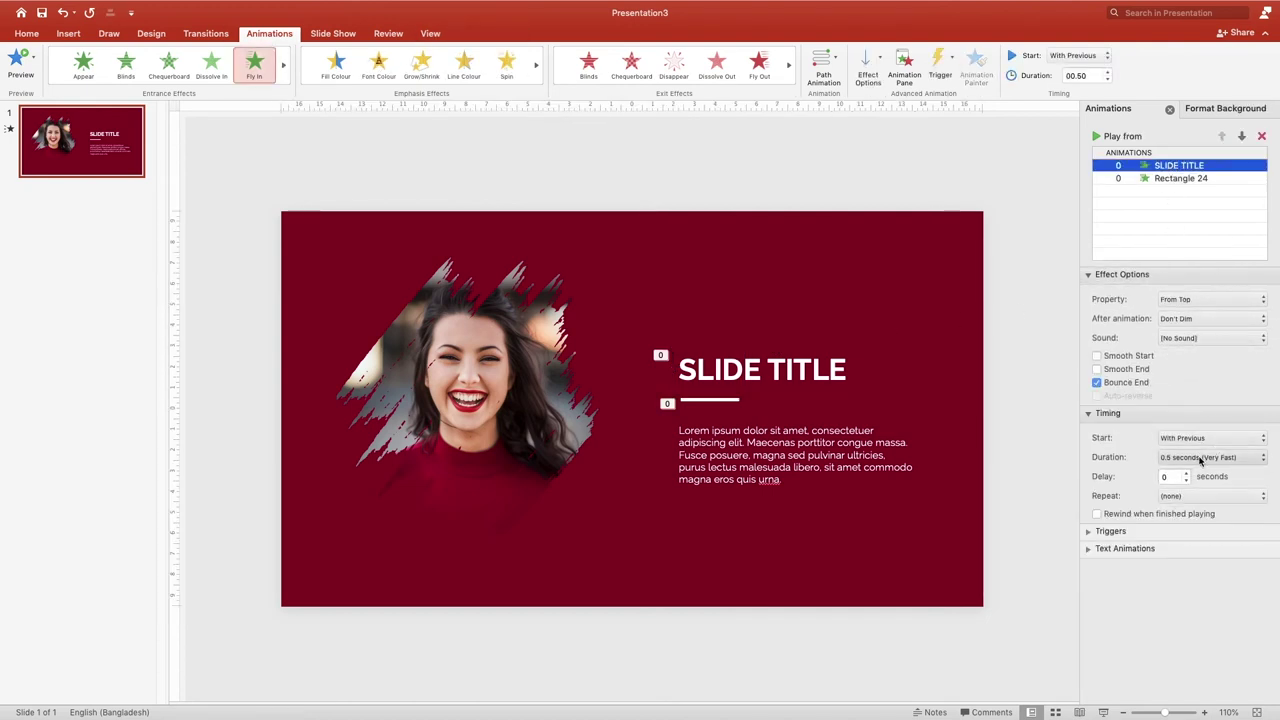
left_click(1200, 457)
left_click(1186, 445)
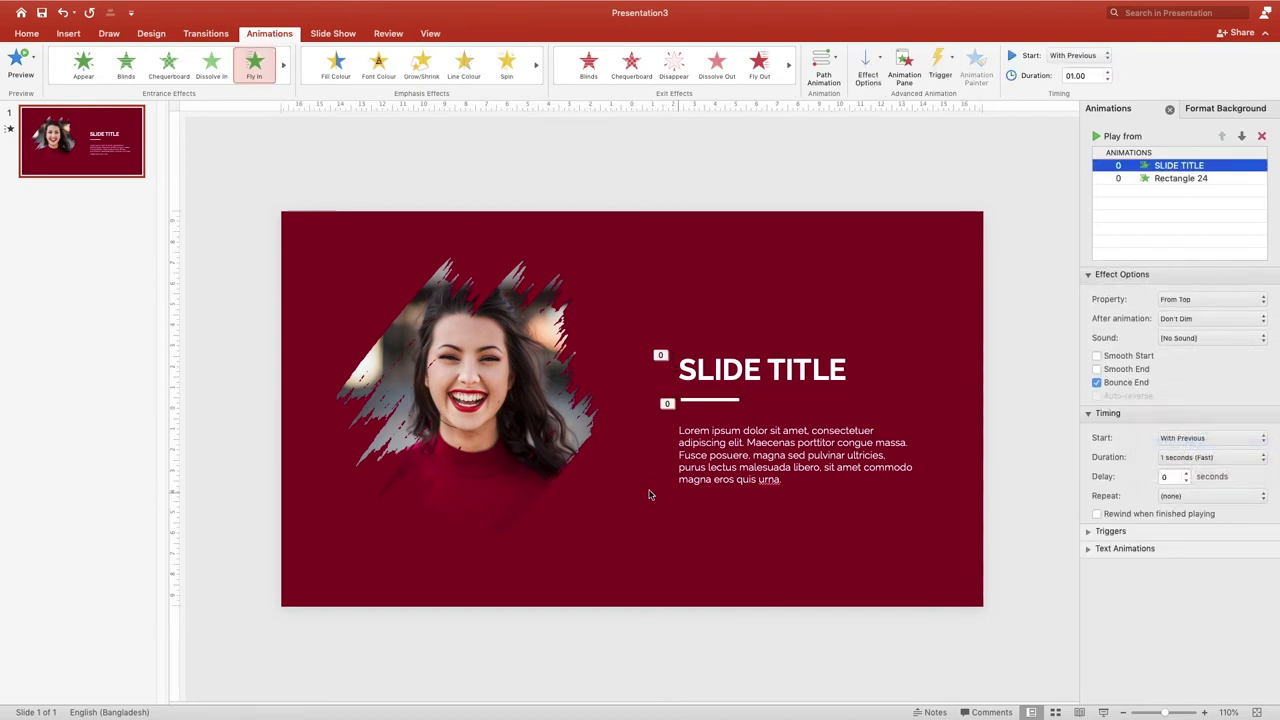
left_click(715, 430)
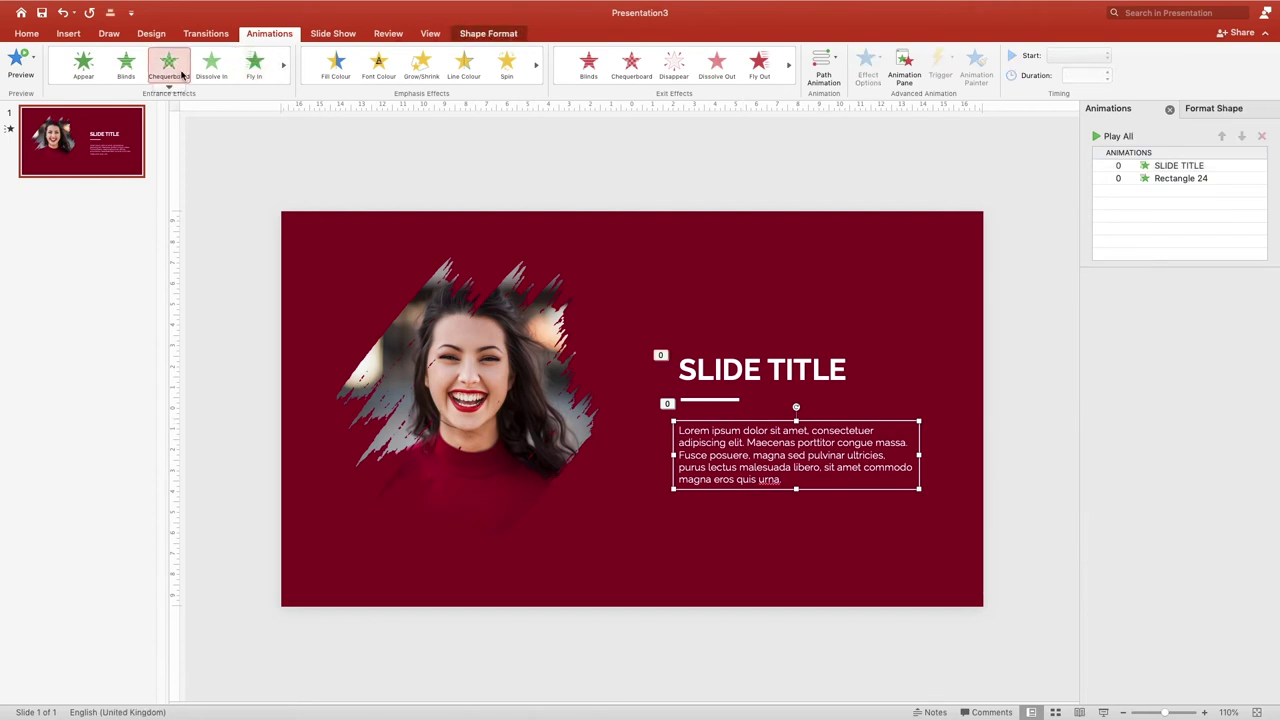
- Give the paragraph a 1-second Wipe From Left, After Previous, and preview the animations
left_click(169, 87)
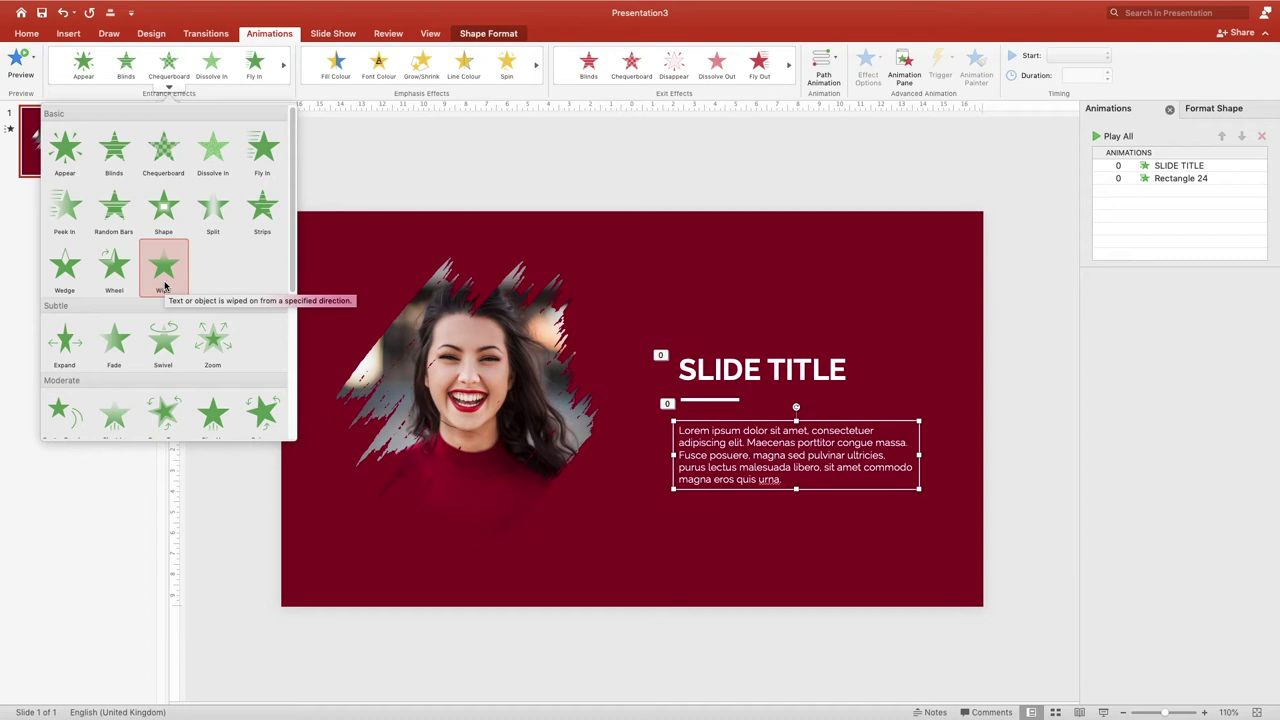
left_click(165, 268)
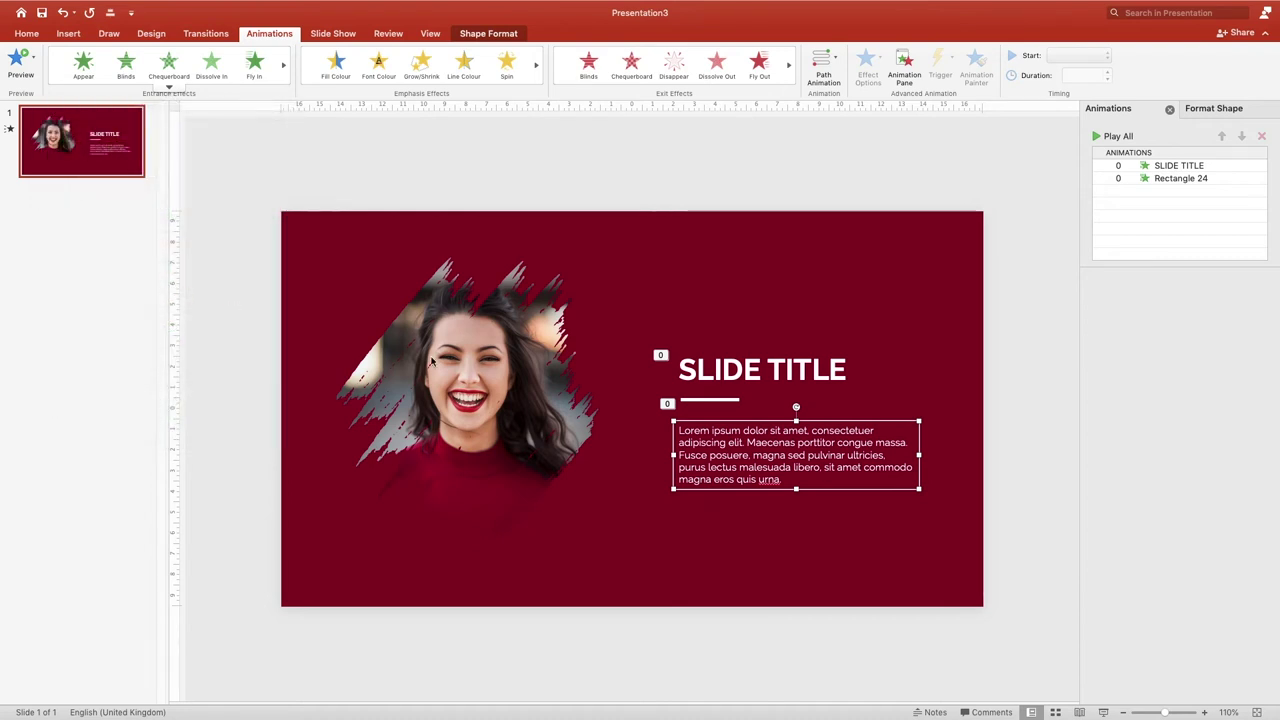
left_click(1185, 299)
left_click(1195, 309)
left_click(1210, 438)
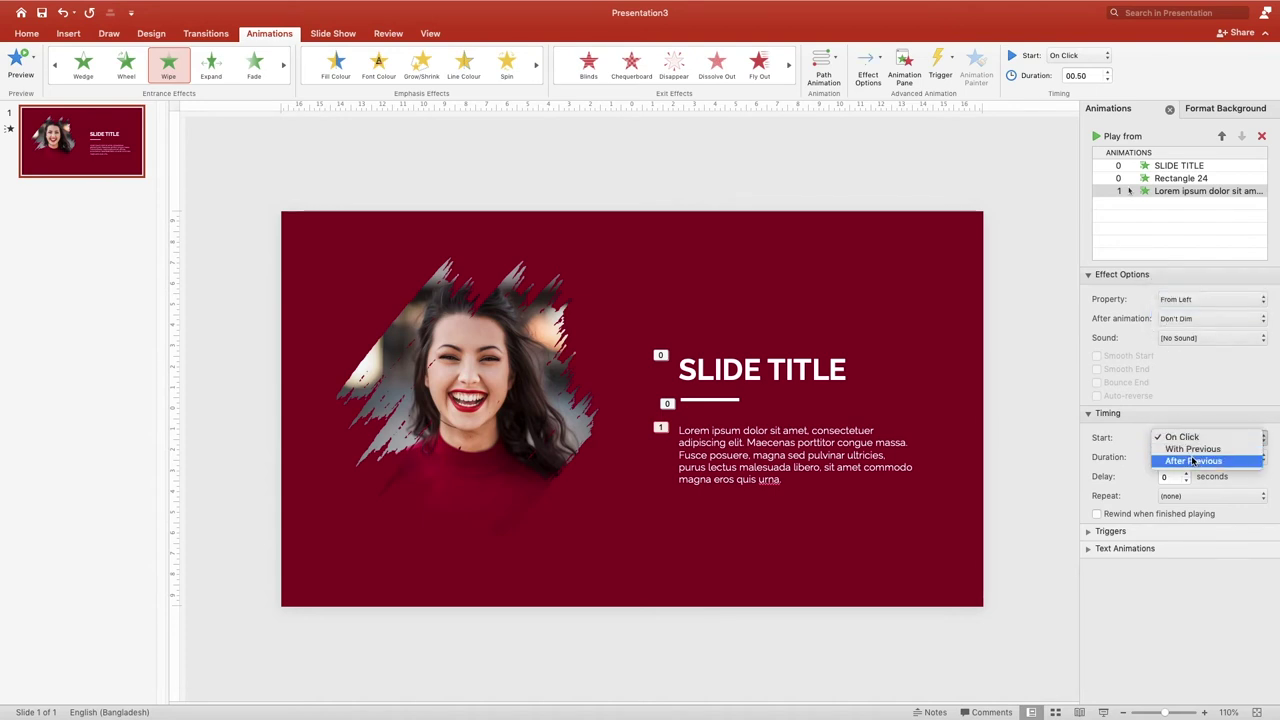
left_click(1193, 461)
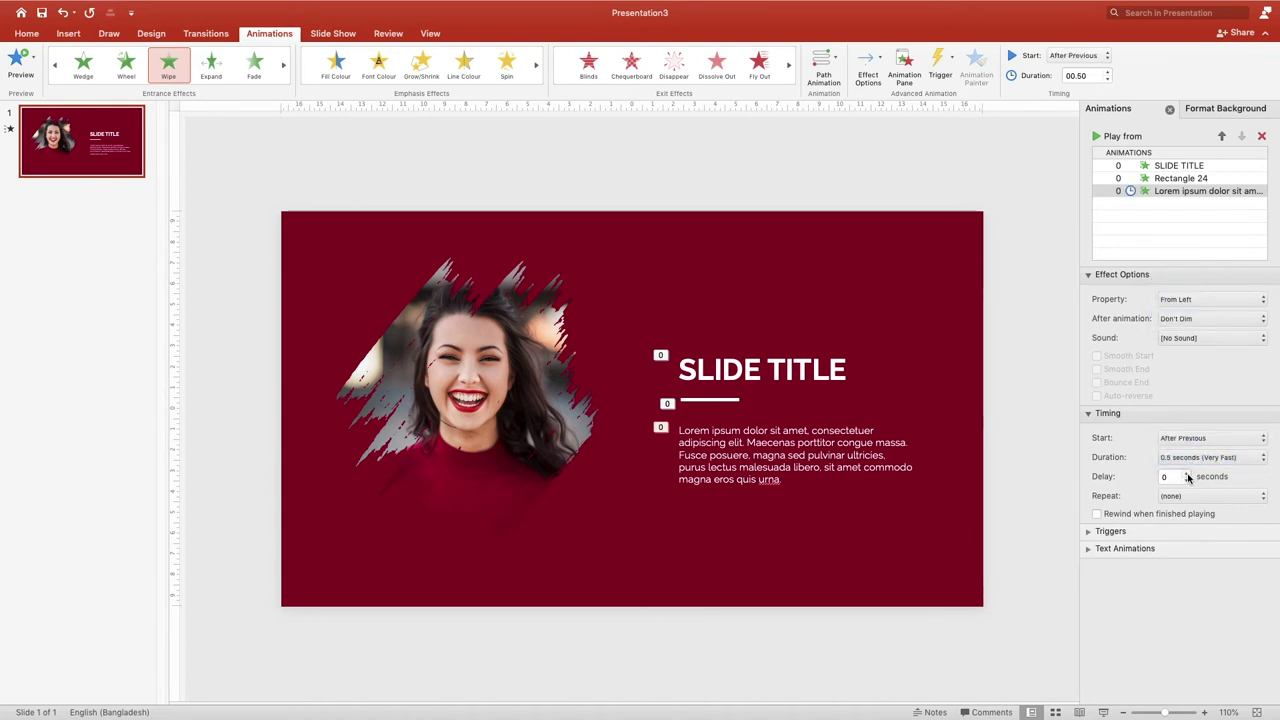
left_click(1200, 457)
left_click(1196, 445)
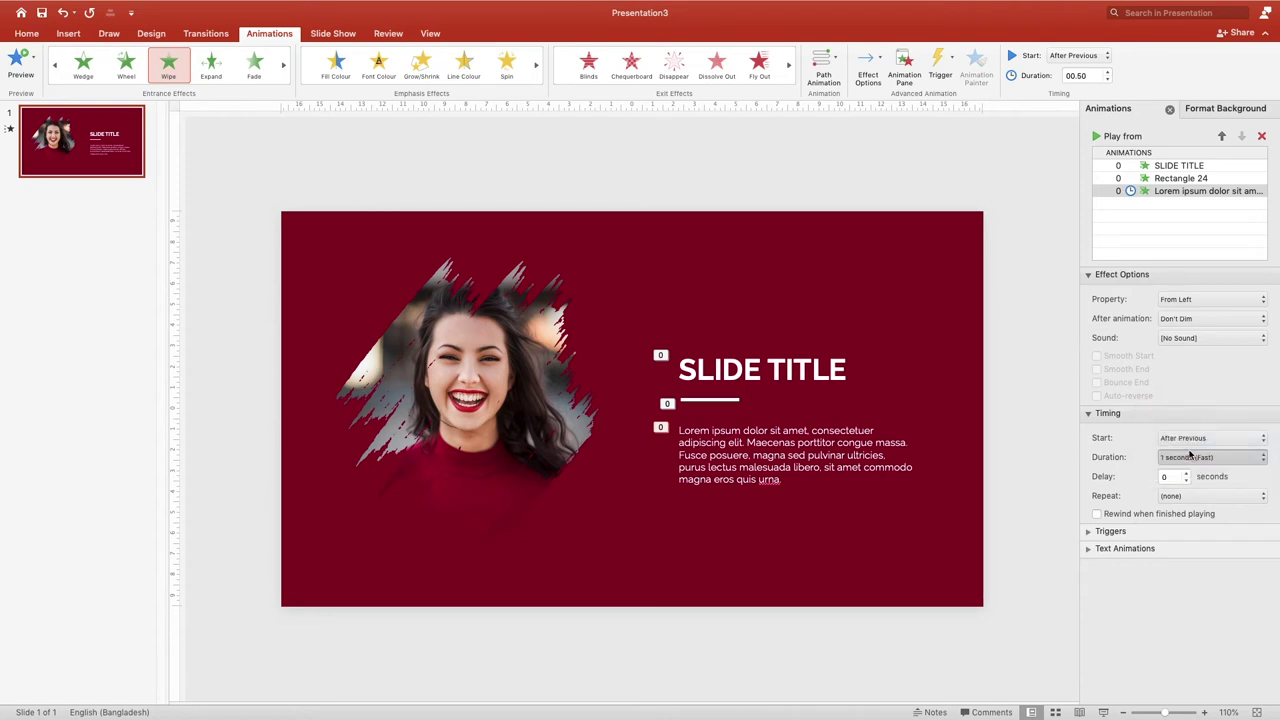
left_click(853, 535)
left_click(20, 60)
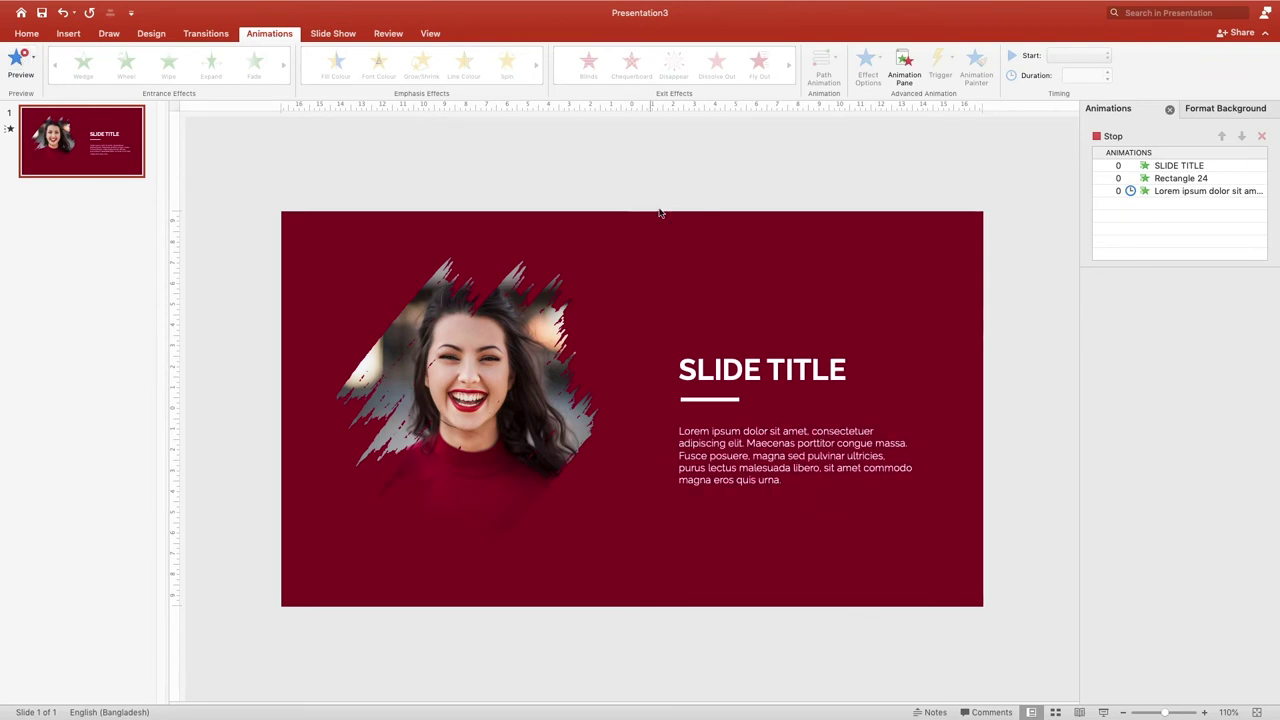
left_click(1102, 712)
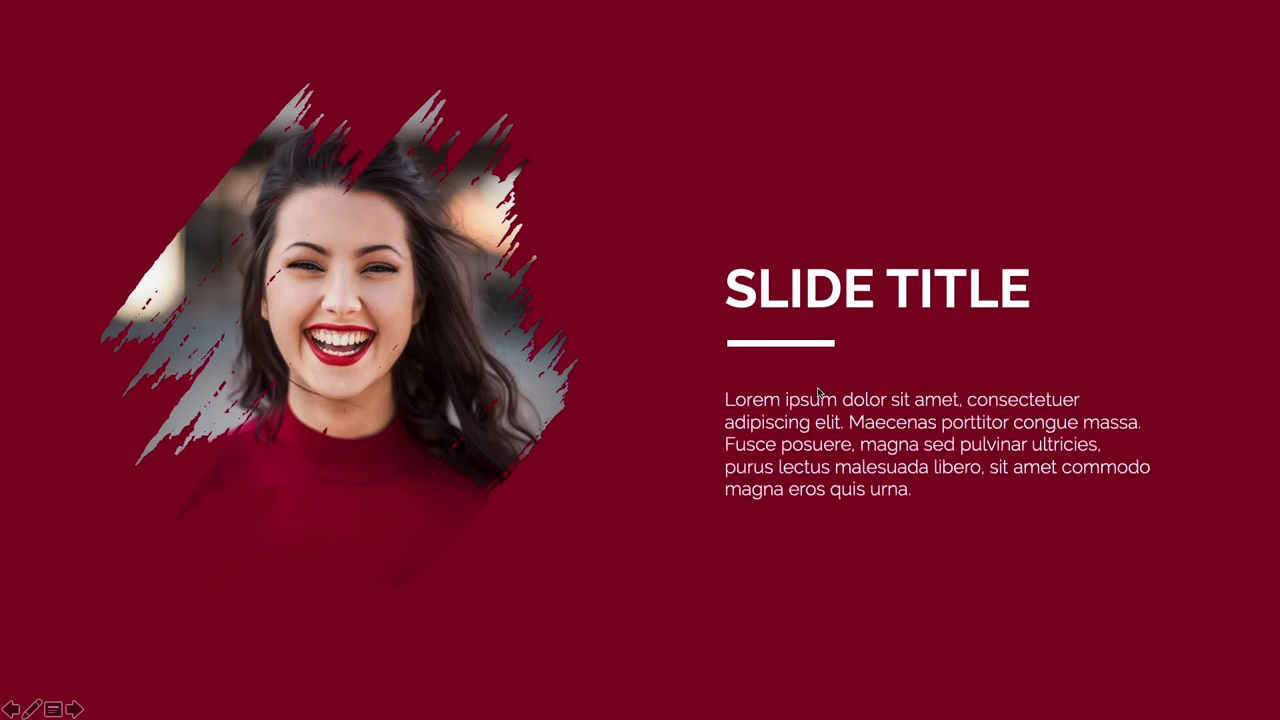
key("Escape")
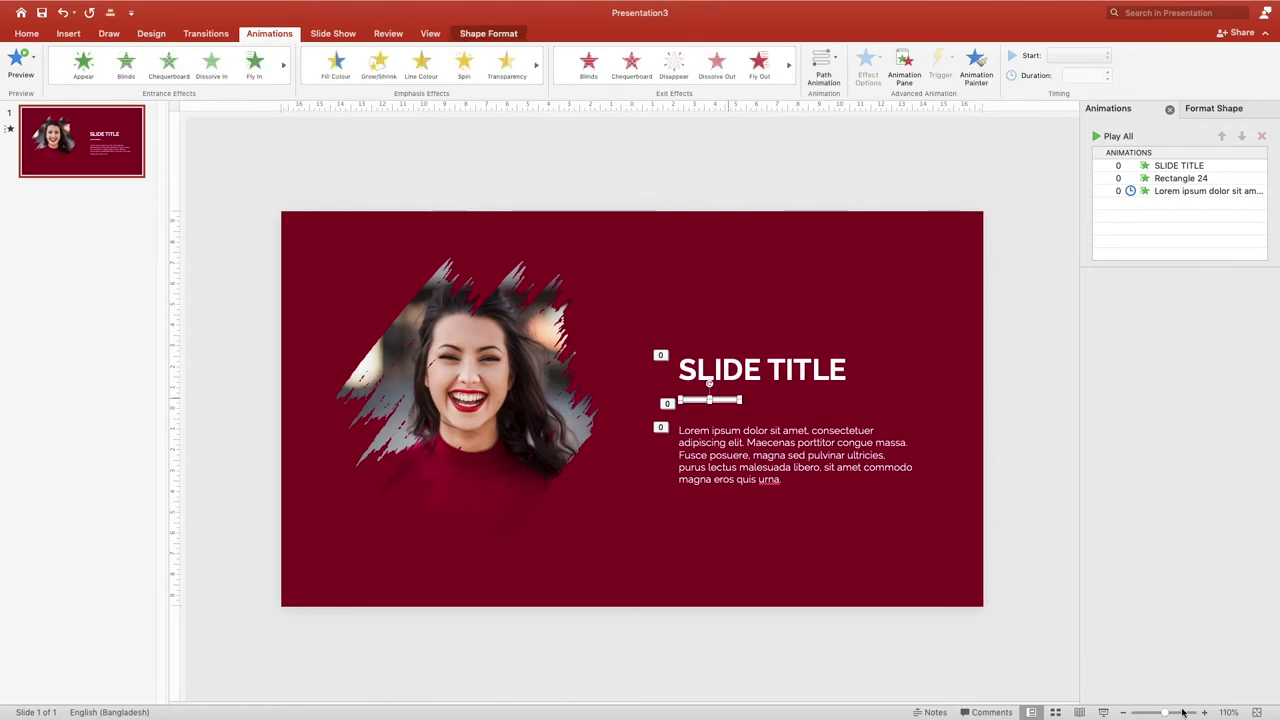
left_click(1204, 712)
left_click(1204, 712)
left_click(1204, 712)
left_click(1204, 712)
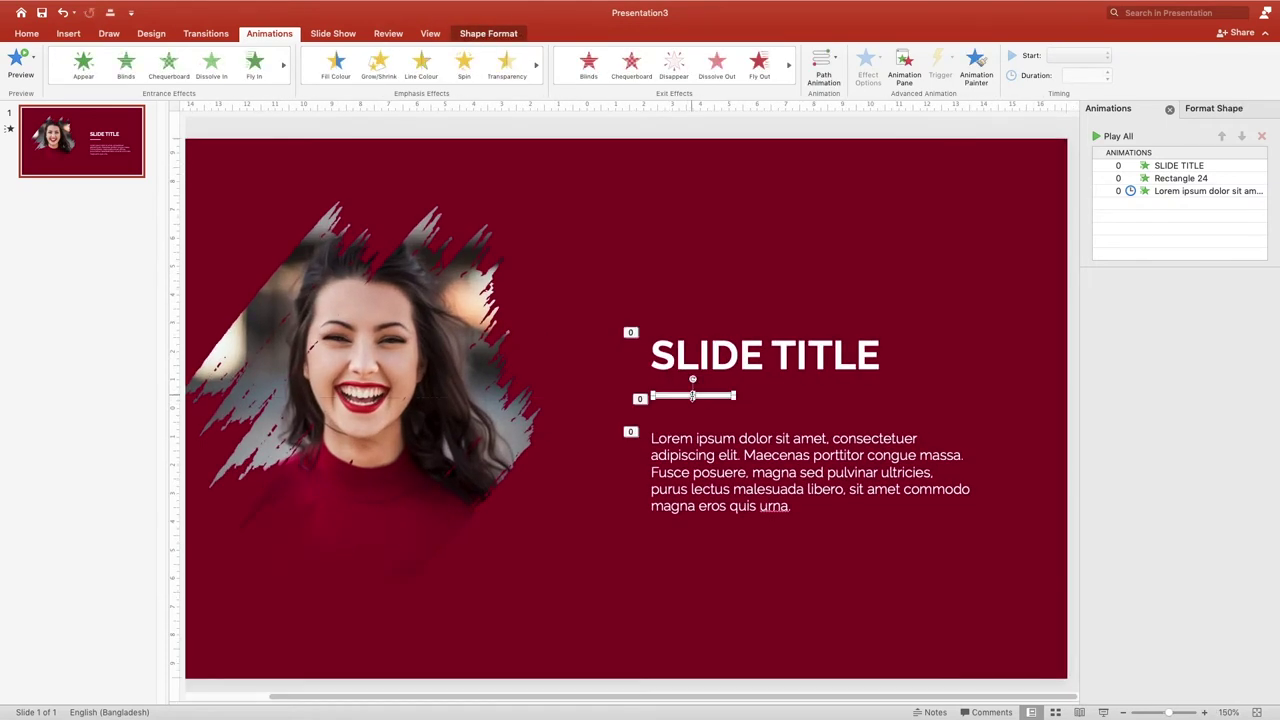
- Shorten the divider under SLIDE TITLE to about 2.53 cm and return to normal zoom
left_click_drag(732, 397, 703, 398)
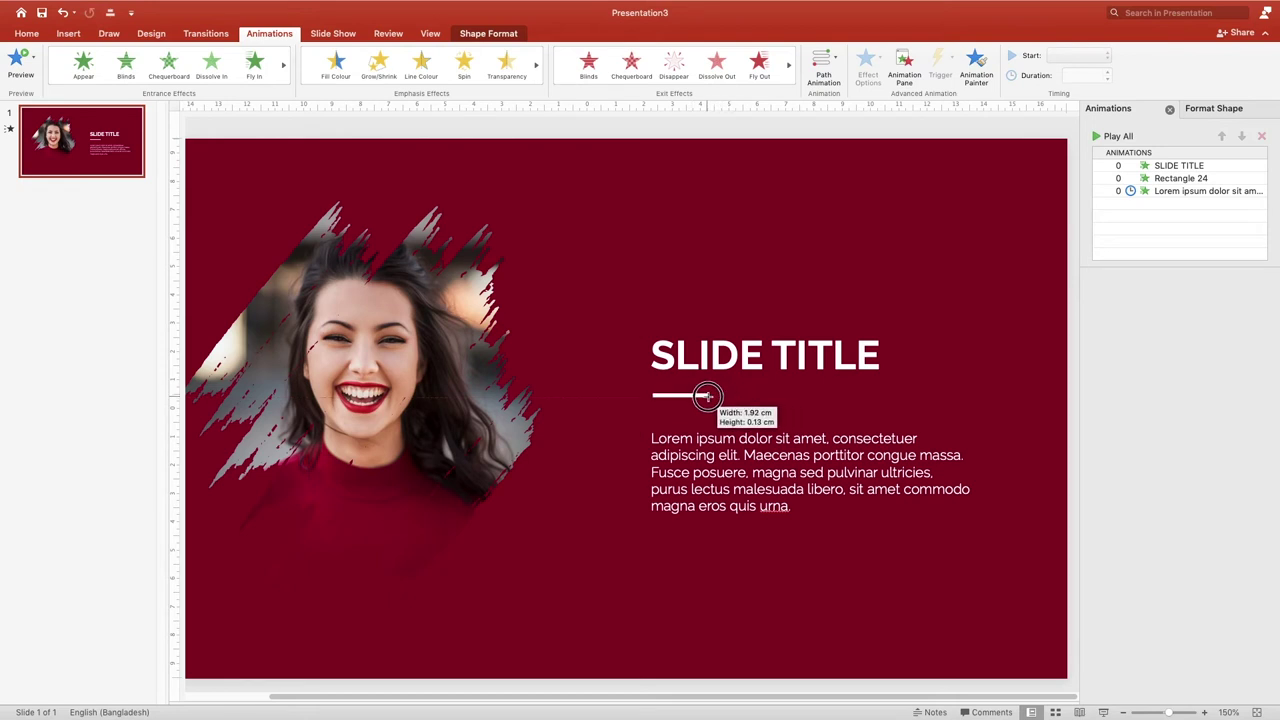
left_click_drag(732, 397, 709, 396)
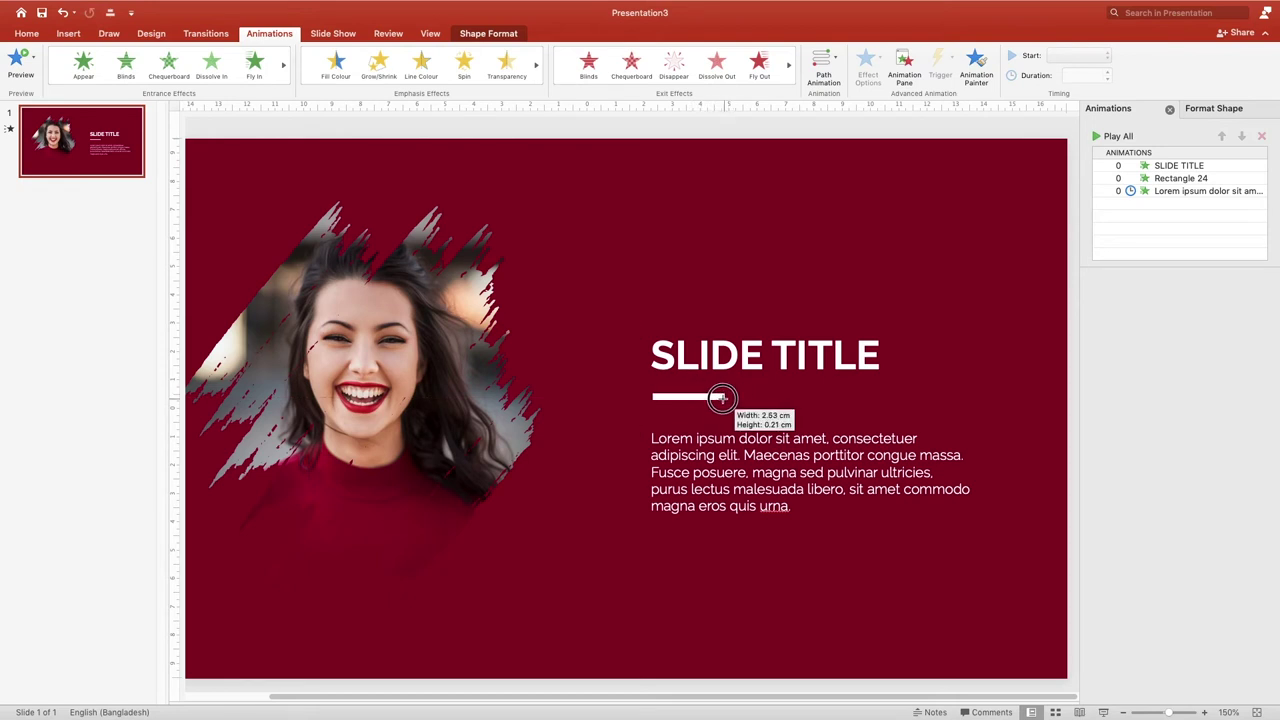
left_click(705, 348)
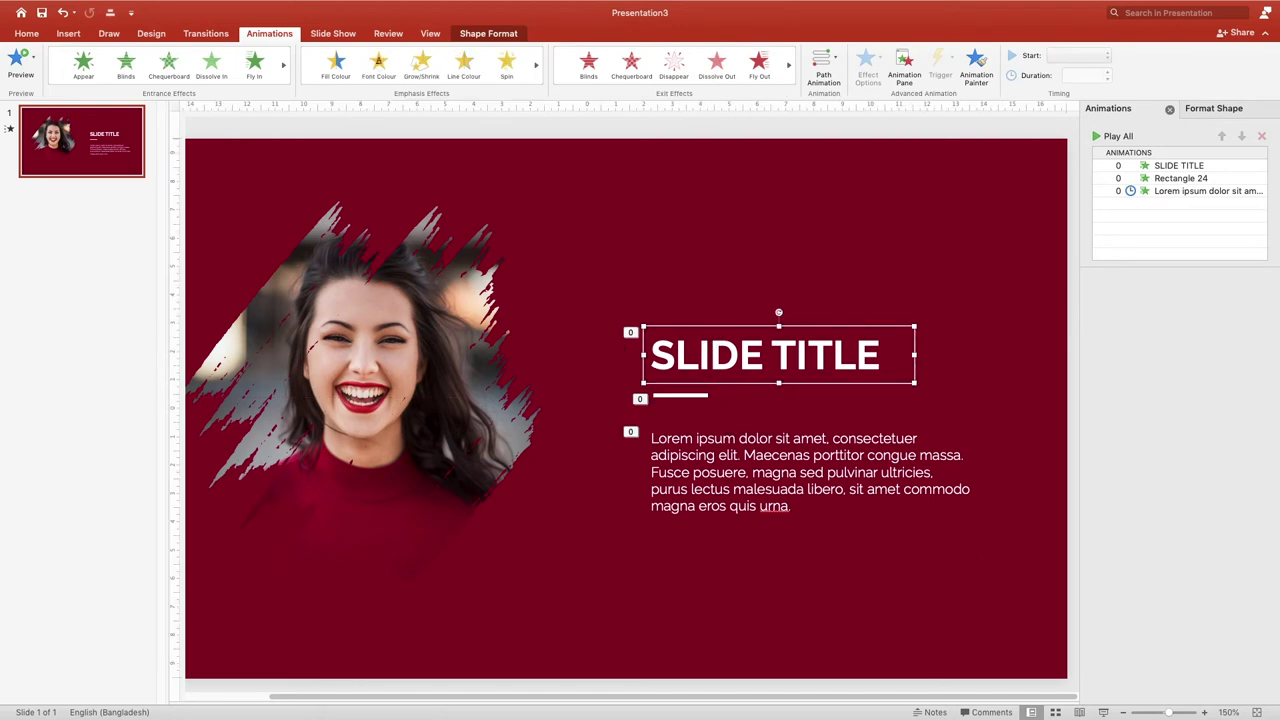
left_click(1126, 712)
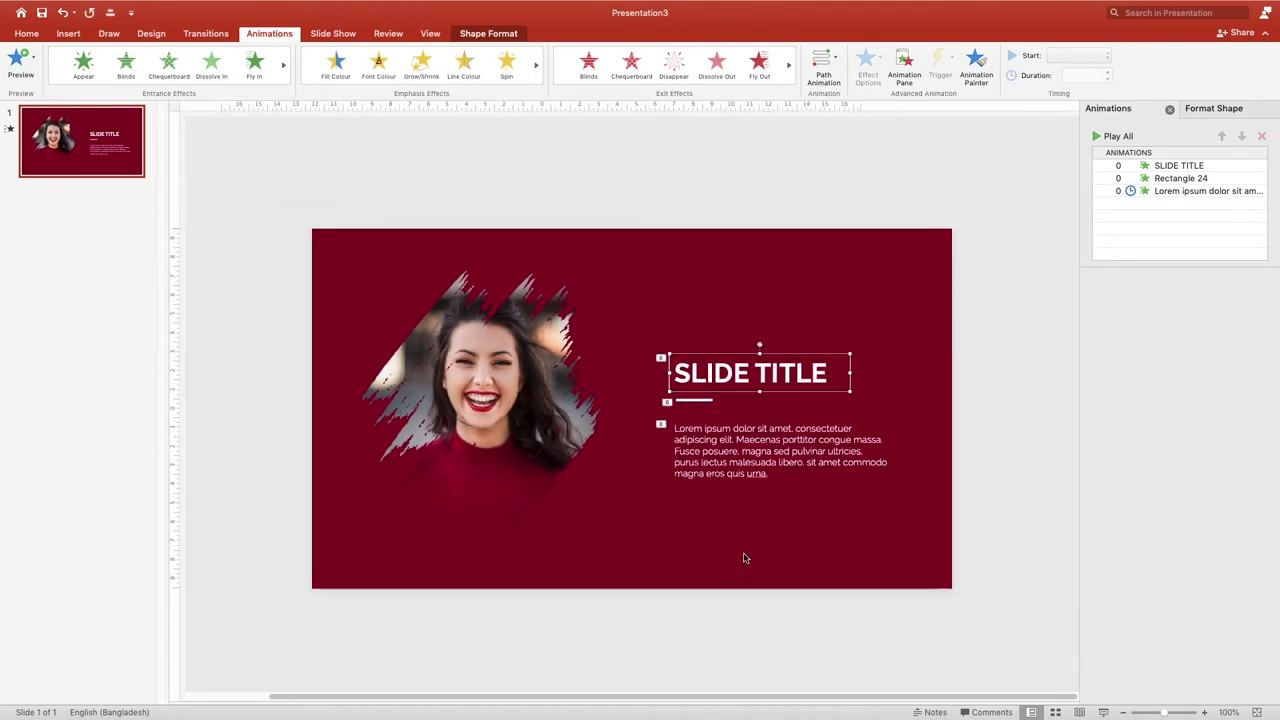
left_click(573, 583)
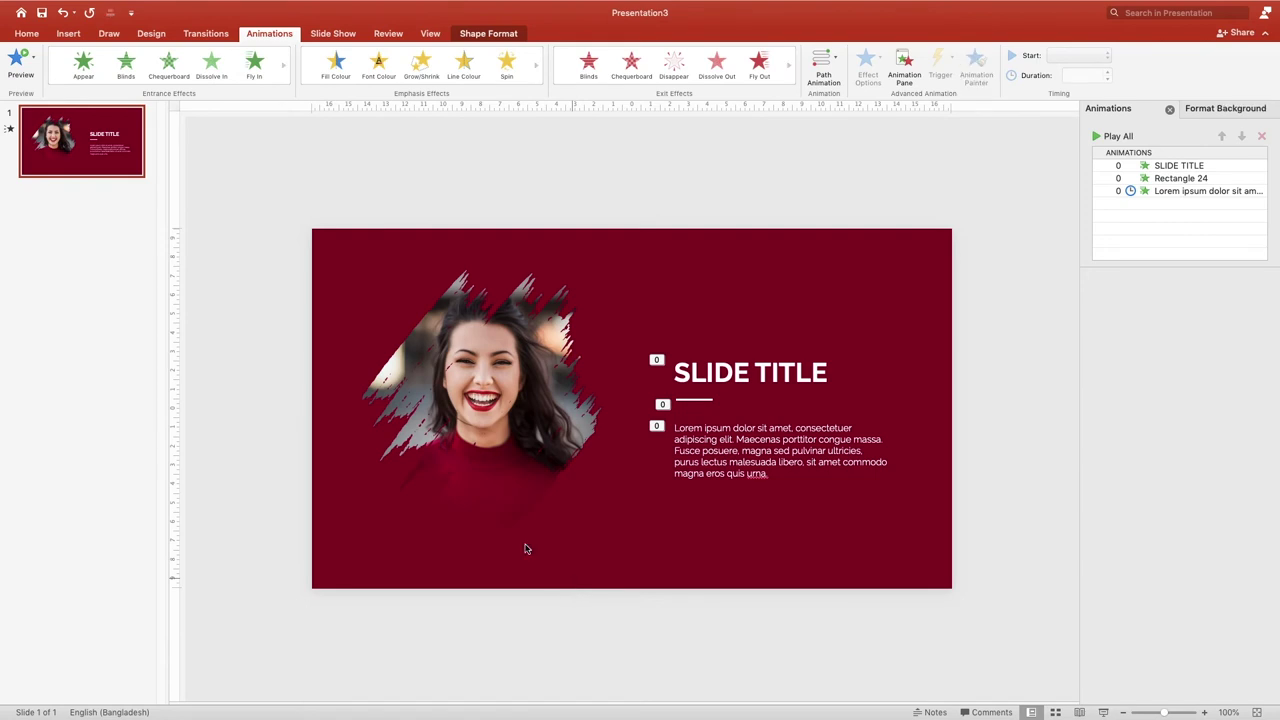
- Duplicate the first slide as slide 2 and delete the photo from the copy
right_click(96, 146)
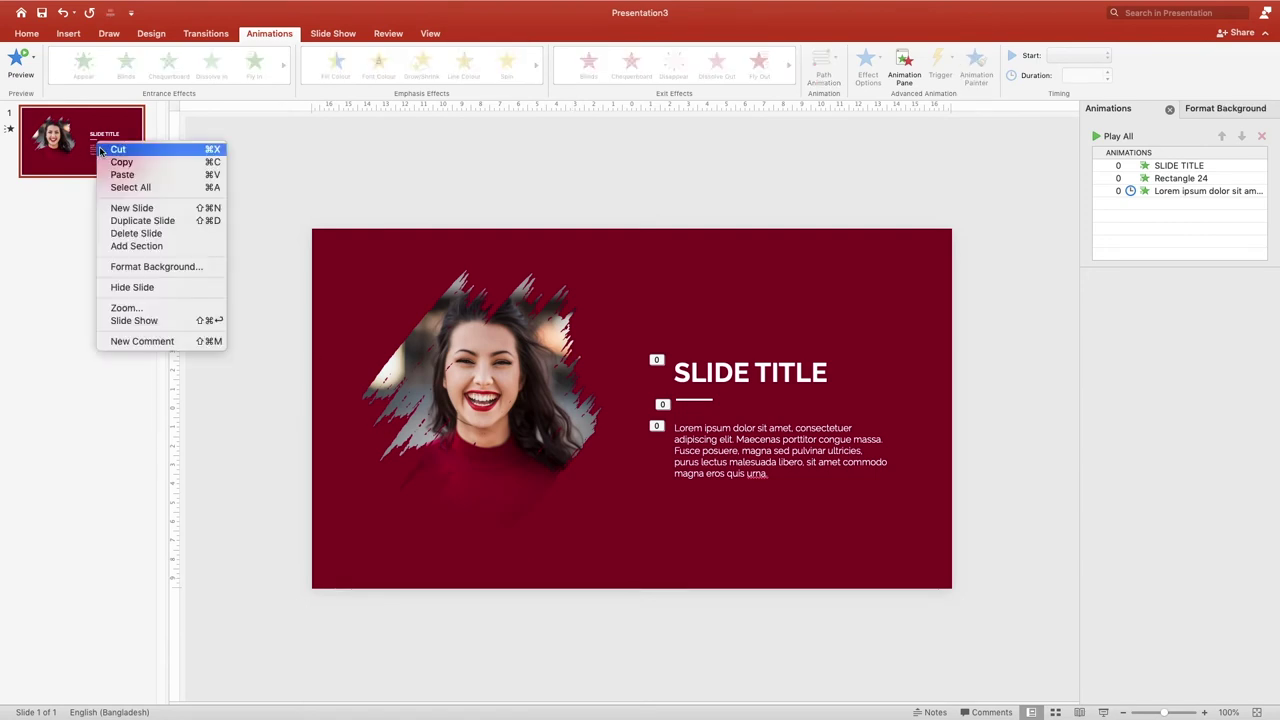
left_click(146, 221)
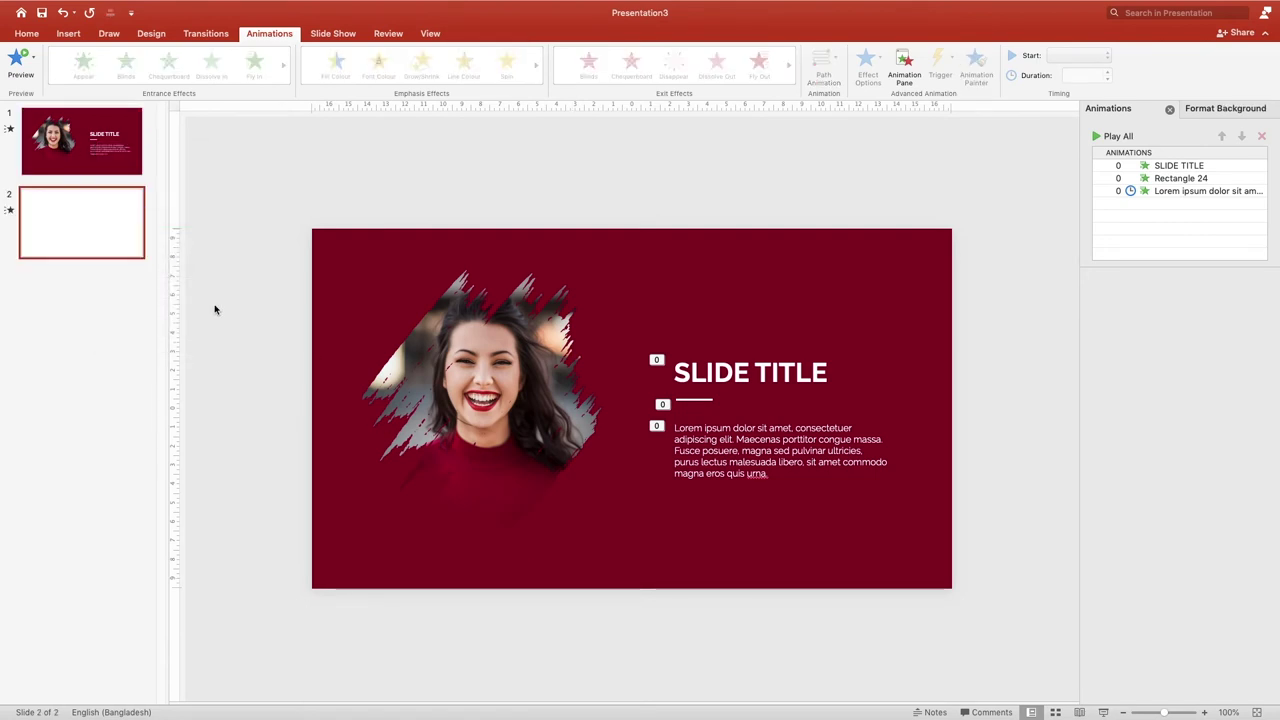
left_click(473, 376)
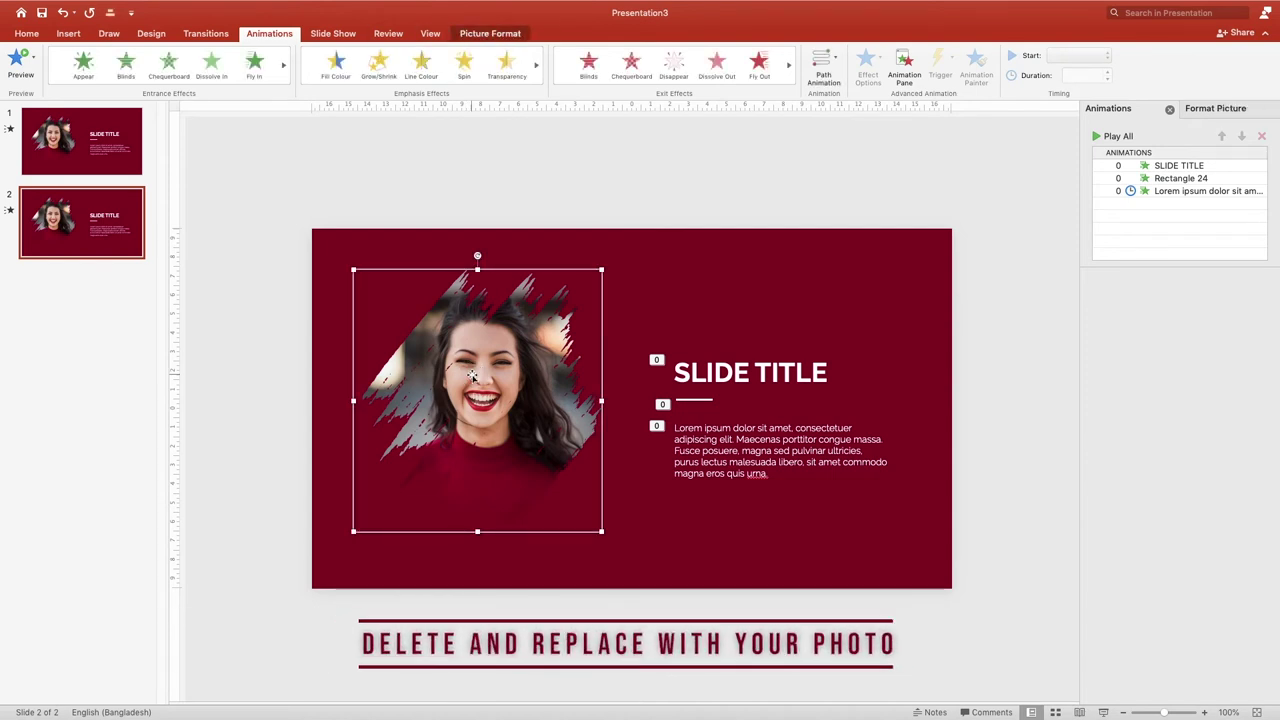
key("Delete")
- Insert the black car photo from Downloads into slide 2's empty brush frame
left_click(477, 398)
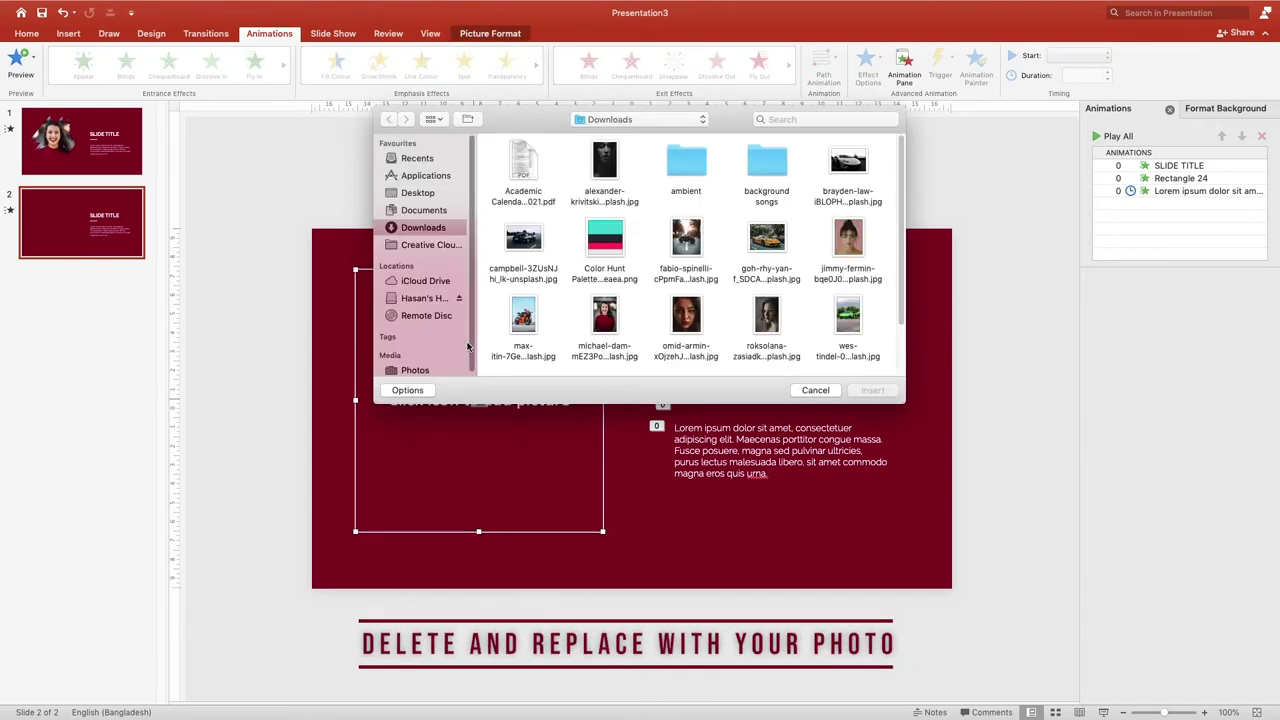
left_click(528, 248)
left_click(852, 390)
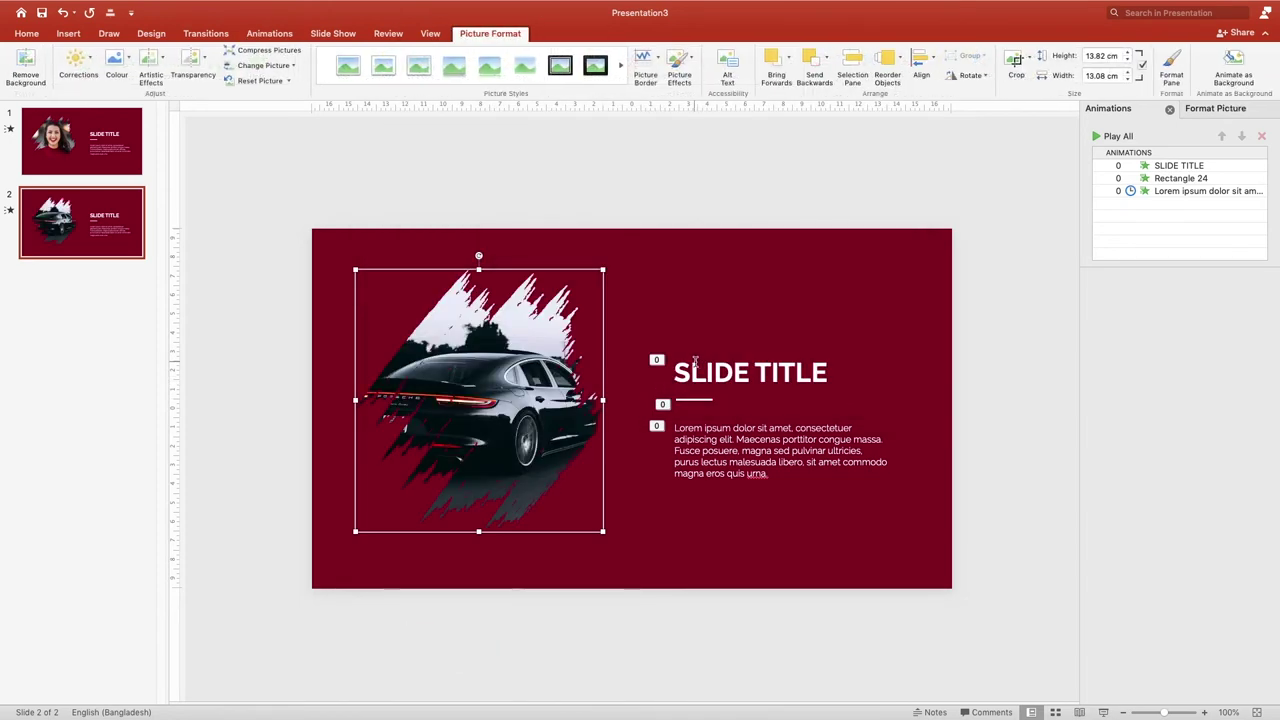
left_click(718, 316)
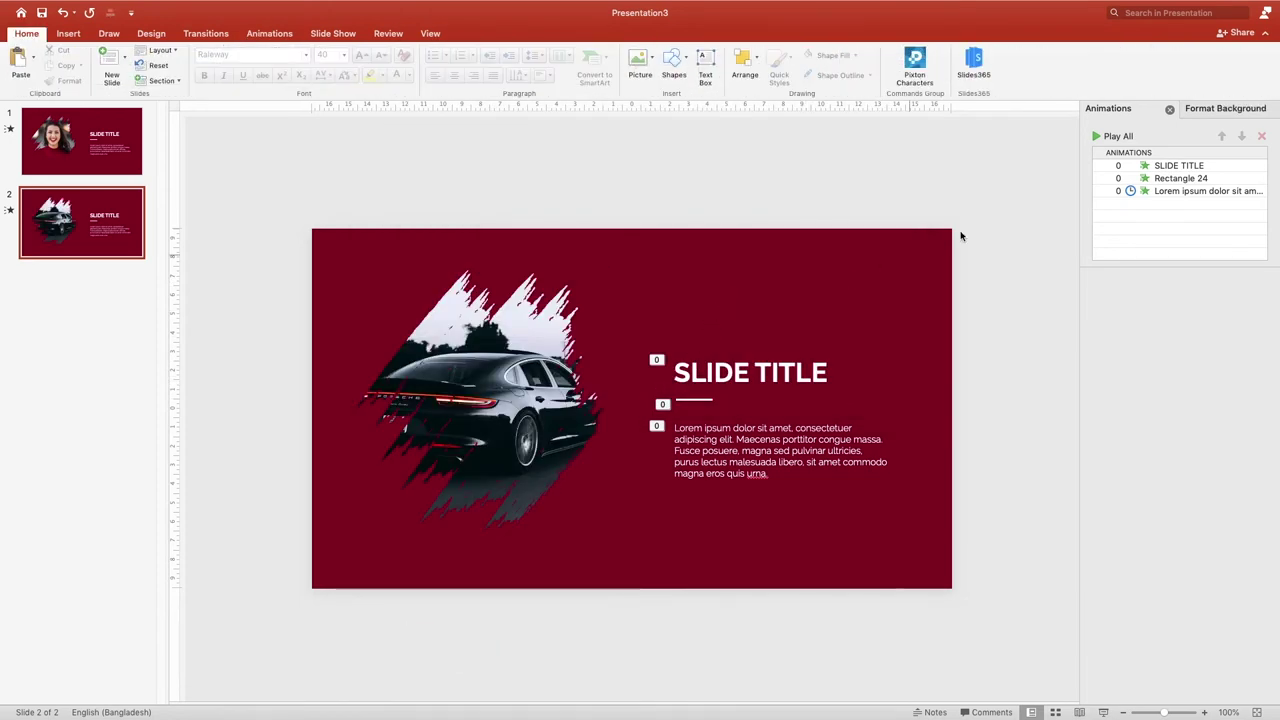
left_click(1197, 110)
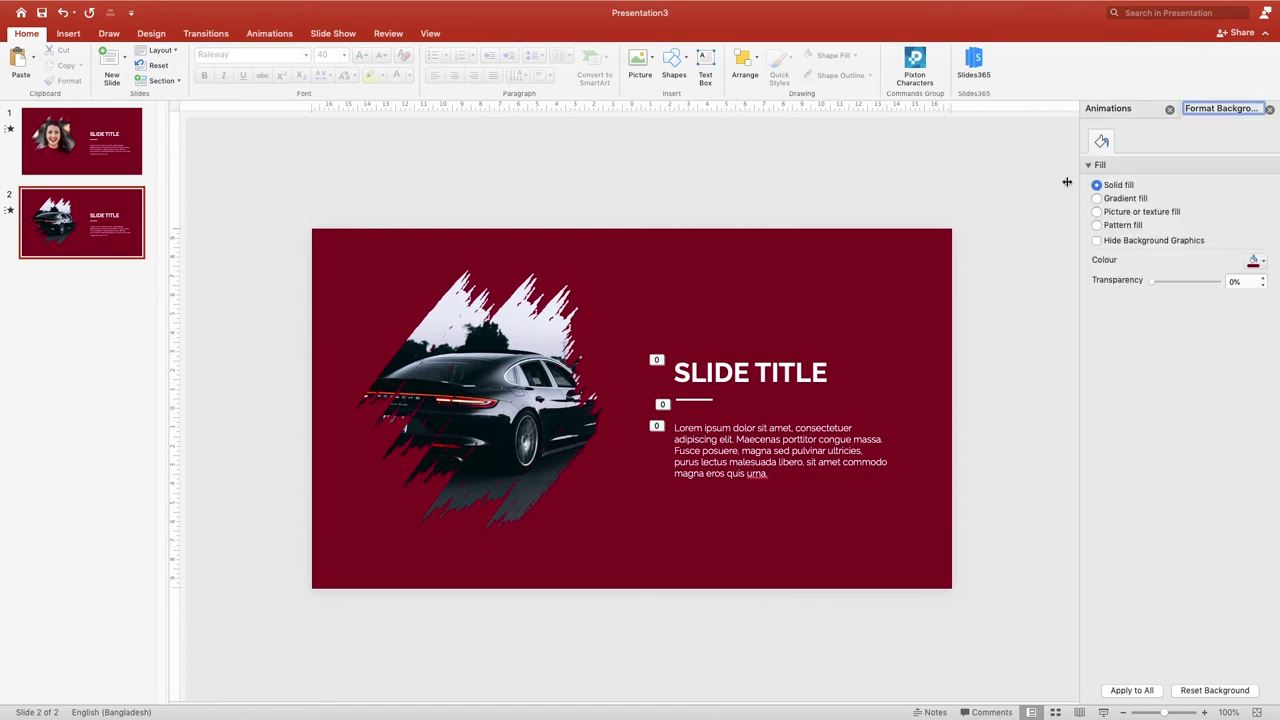
- Replace slide 2's maroon background with a solid grey-blue eyedropped from the car photo
left_click(1257, 260)
left_click(1209, 472)
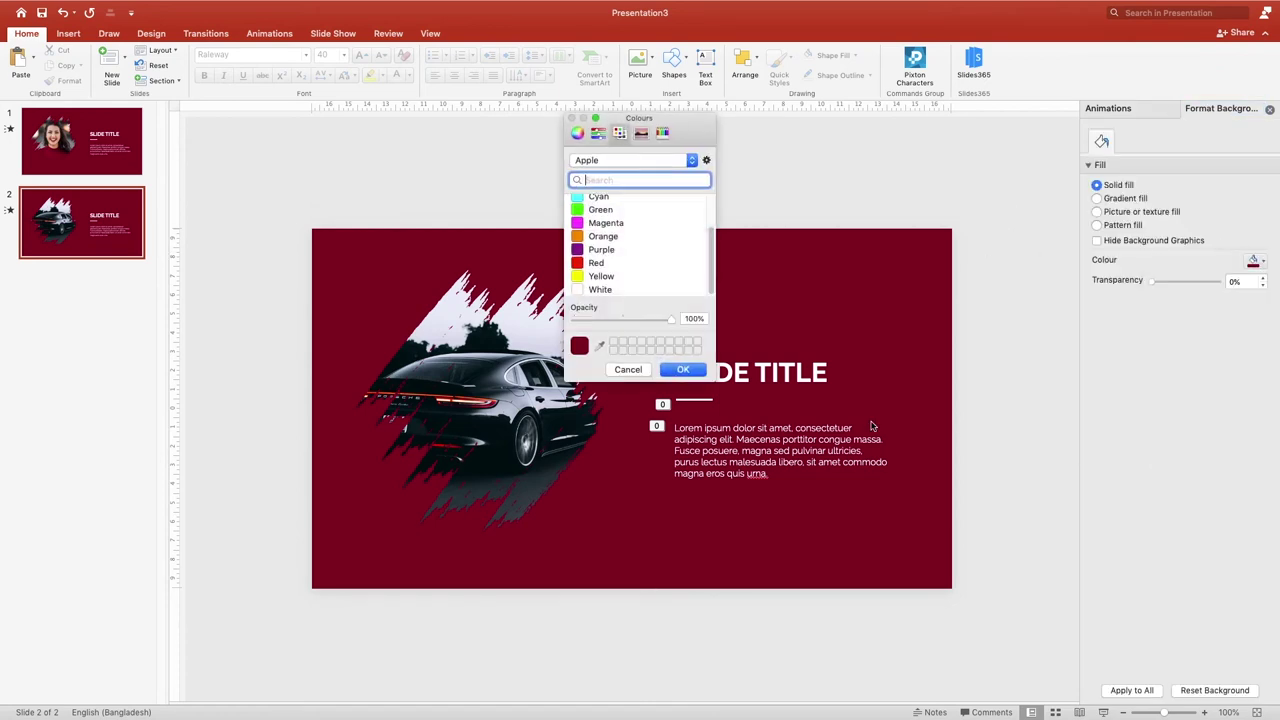
left_click(600, 345)
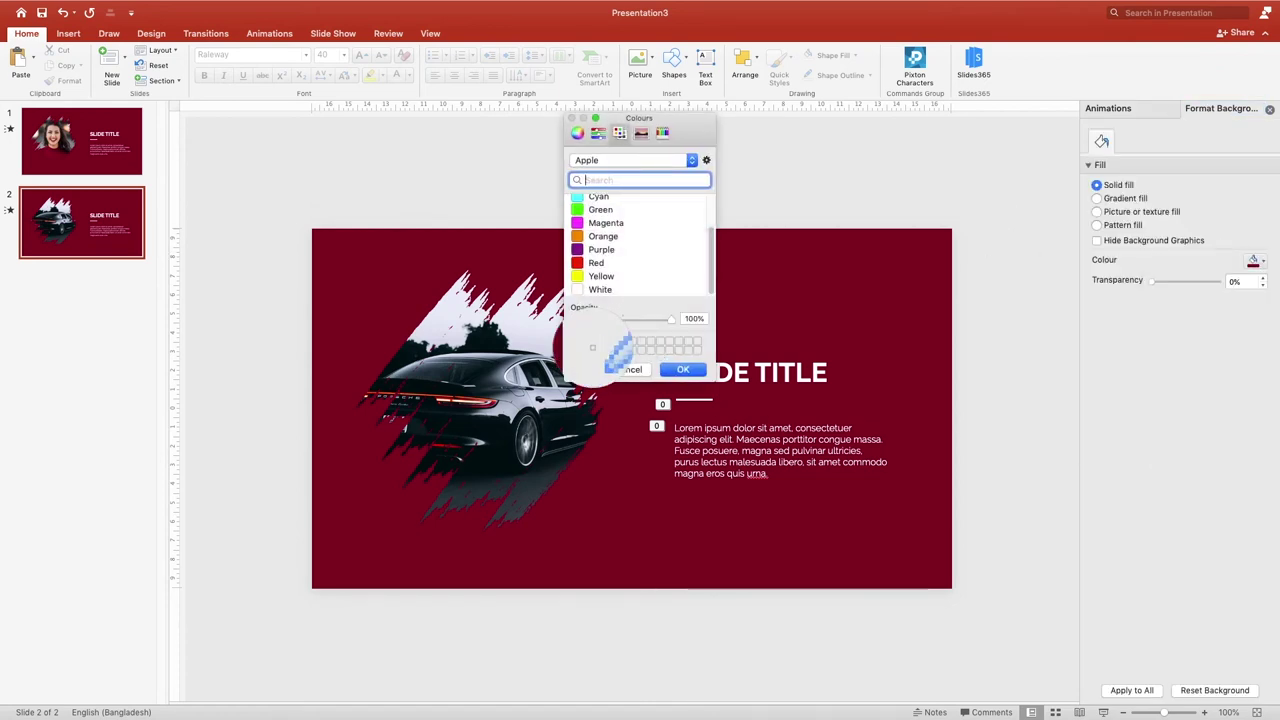
left_click(503, 372)
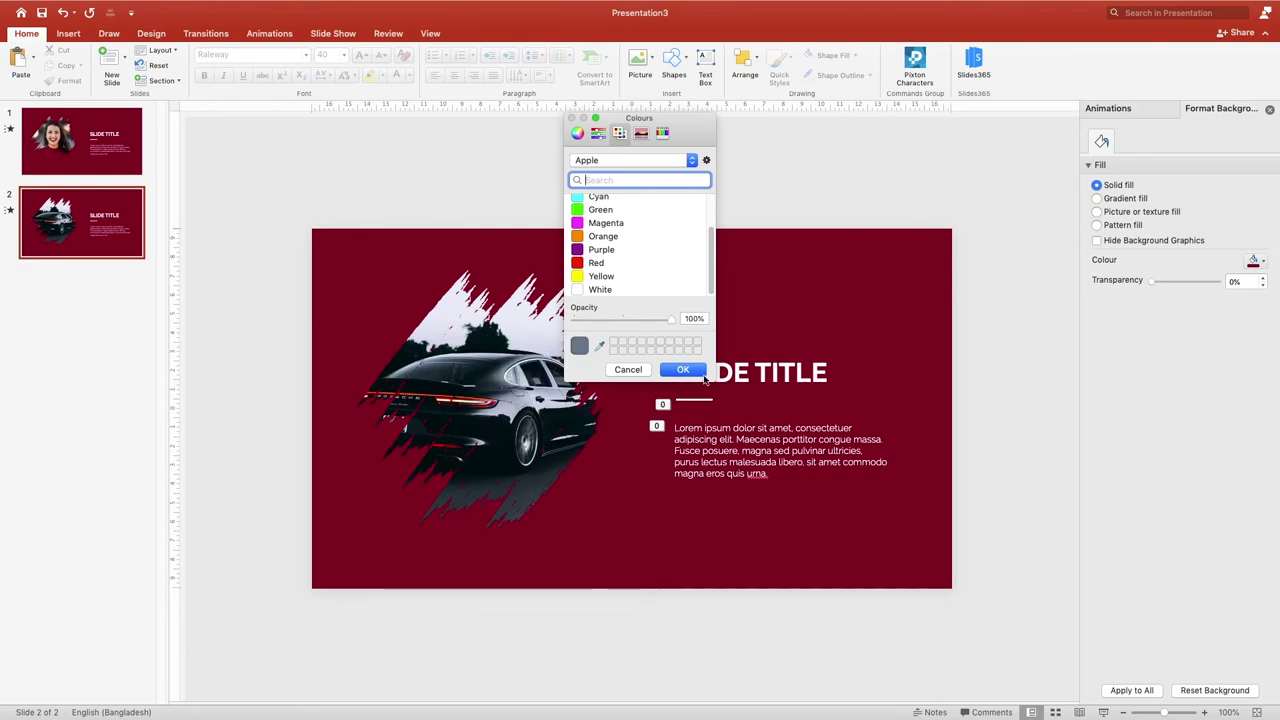
left_click(683, 370)
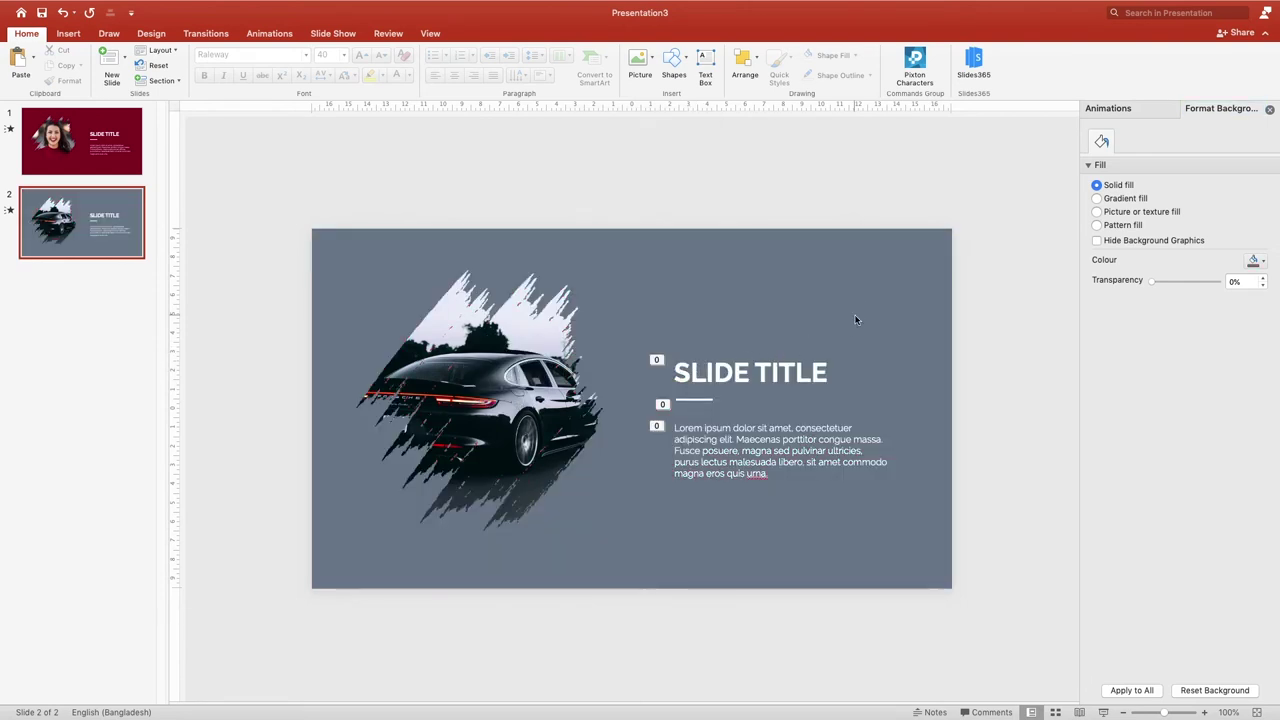
left_click(84, 222)
- Duplicate slide 2 as slide 3 and delete its car picture
right_click(84, 222)
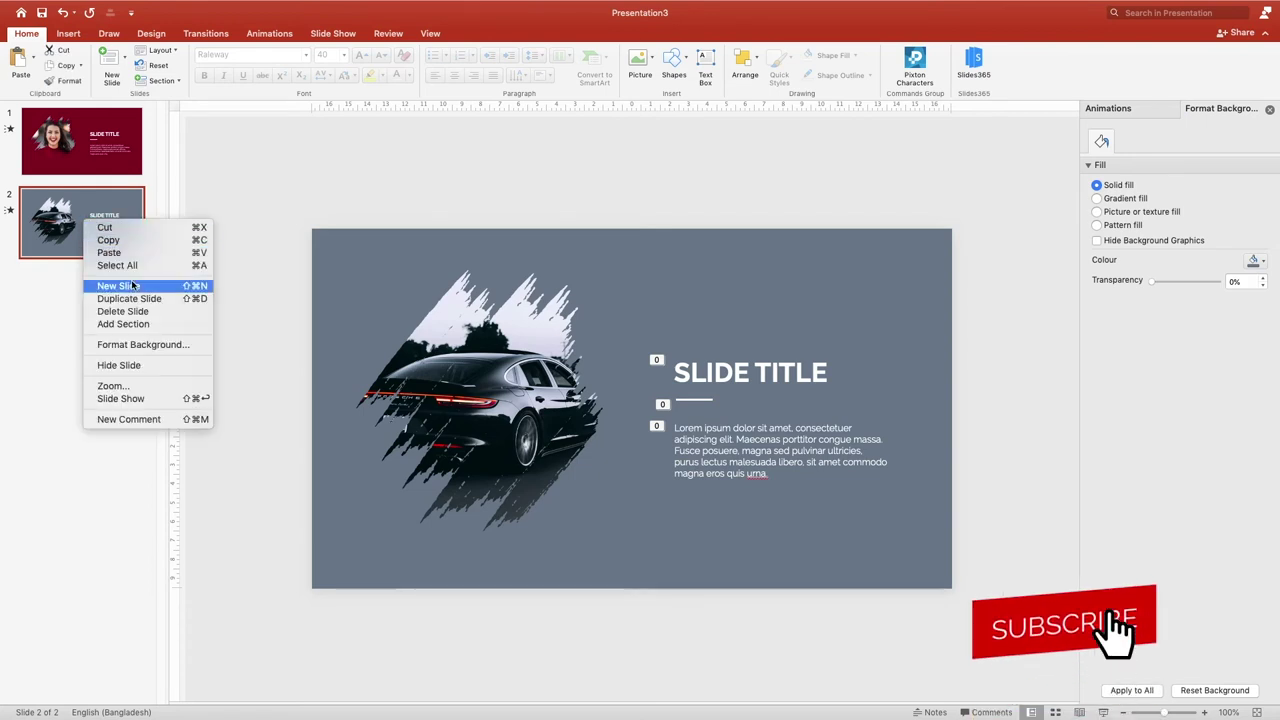
left_click(149, 300)
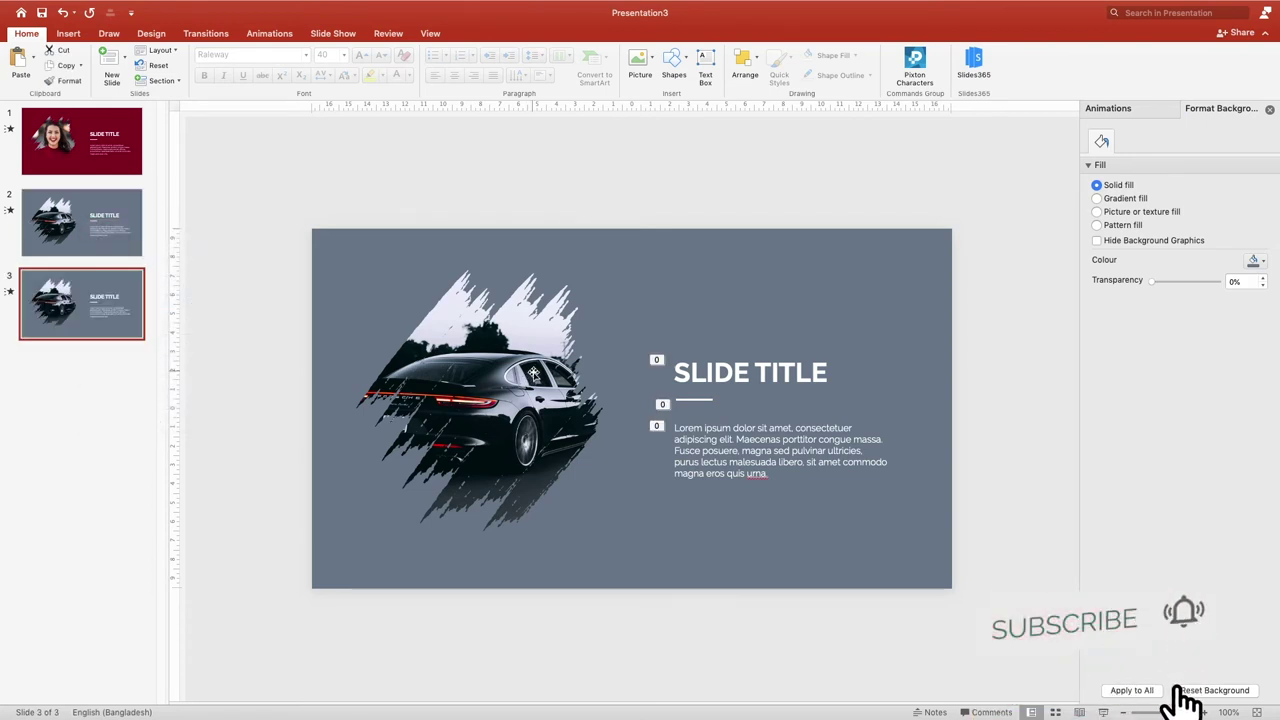
left_click(466, 387)
key("Delete")
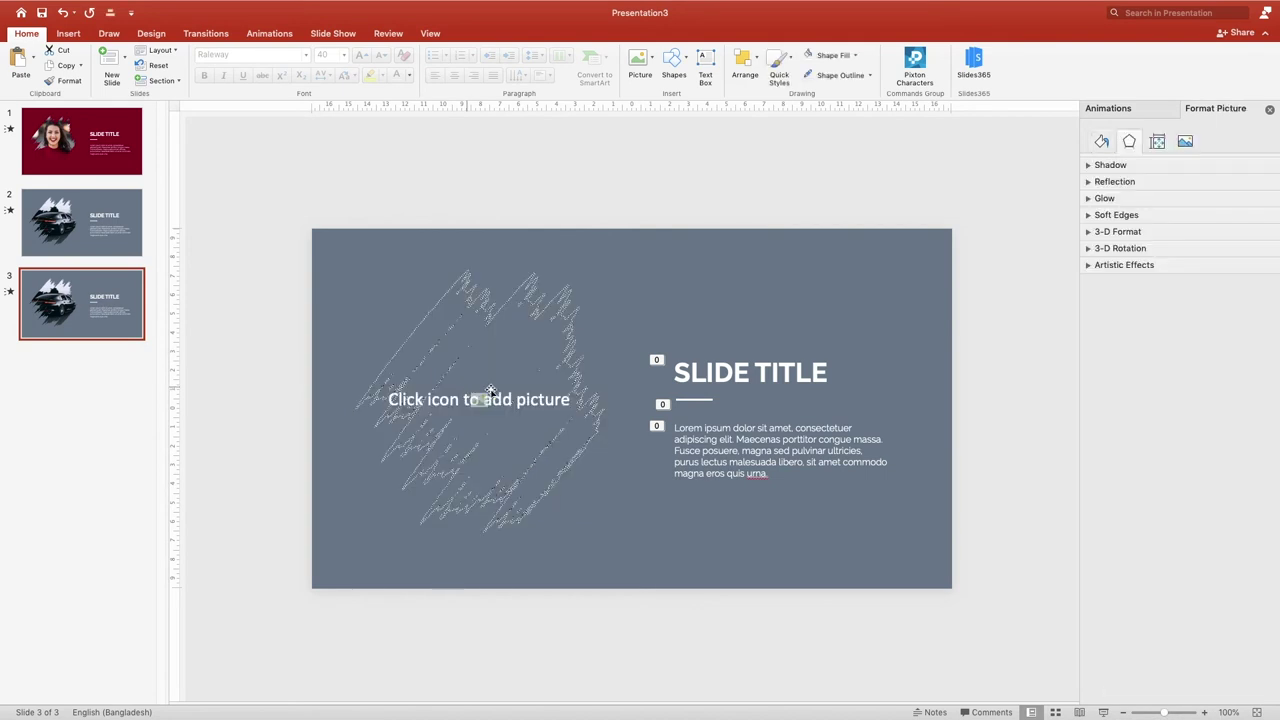
- Insert the close-up face photo into slide 3's brush frame
left_click(479, 399)
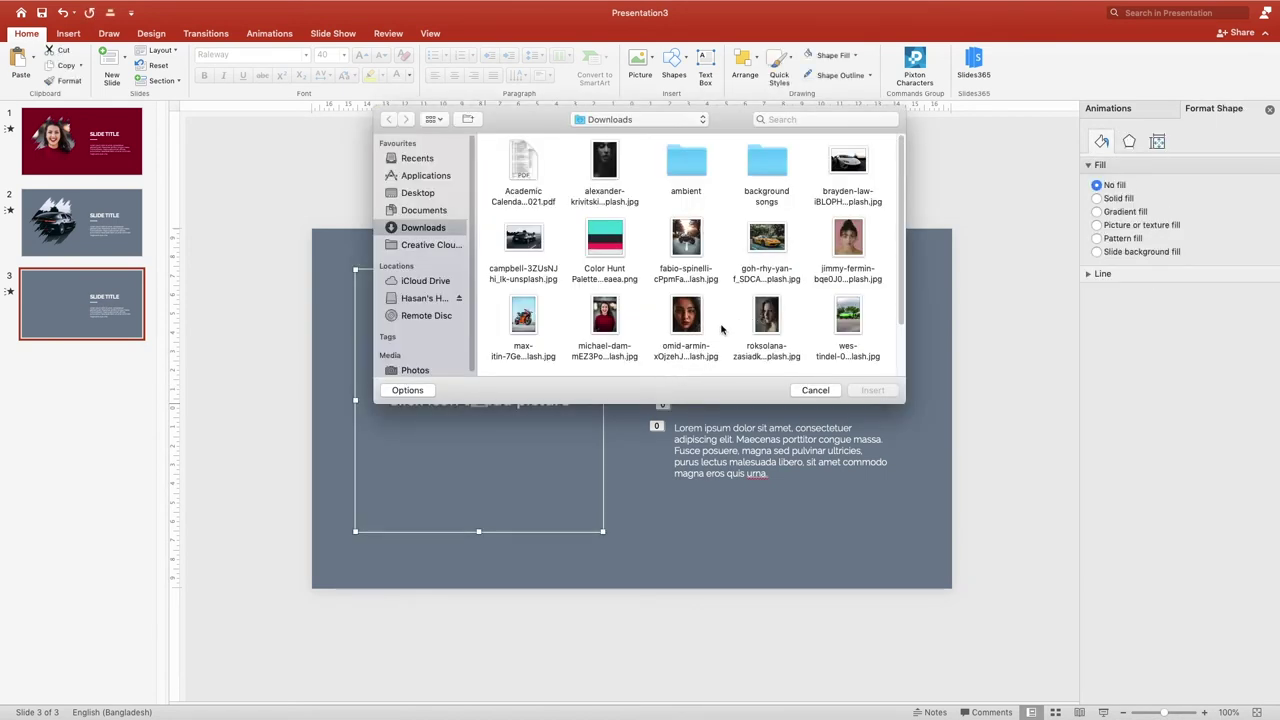
left_click(681, 324)
left_click(873, 390)
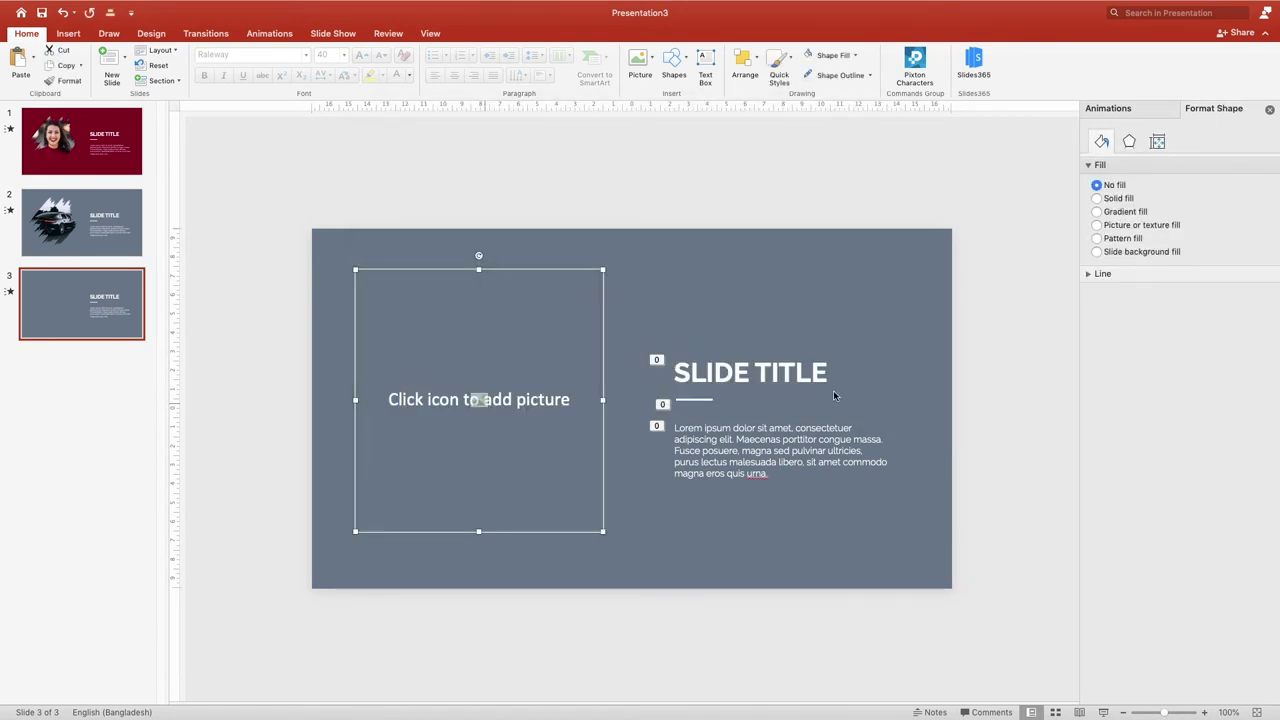
- Fill slide 3's background with a dark red eyedropped from the woman's lips
left_click(680, 324)
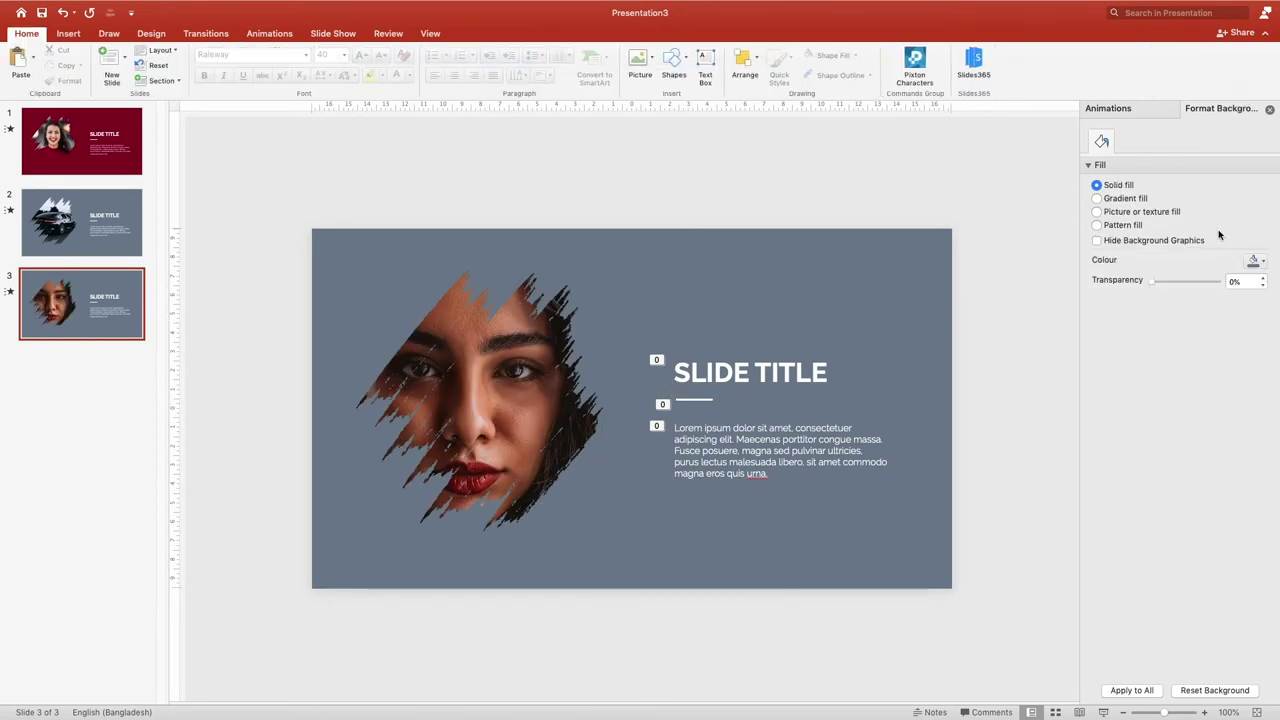
left_click(1266, 262)
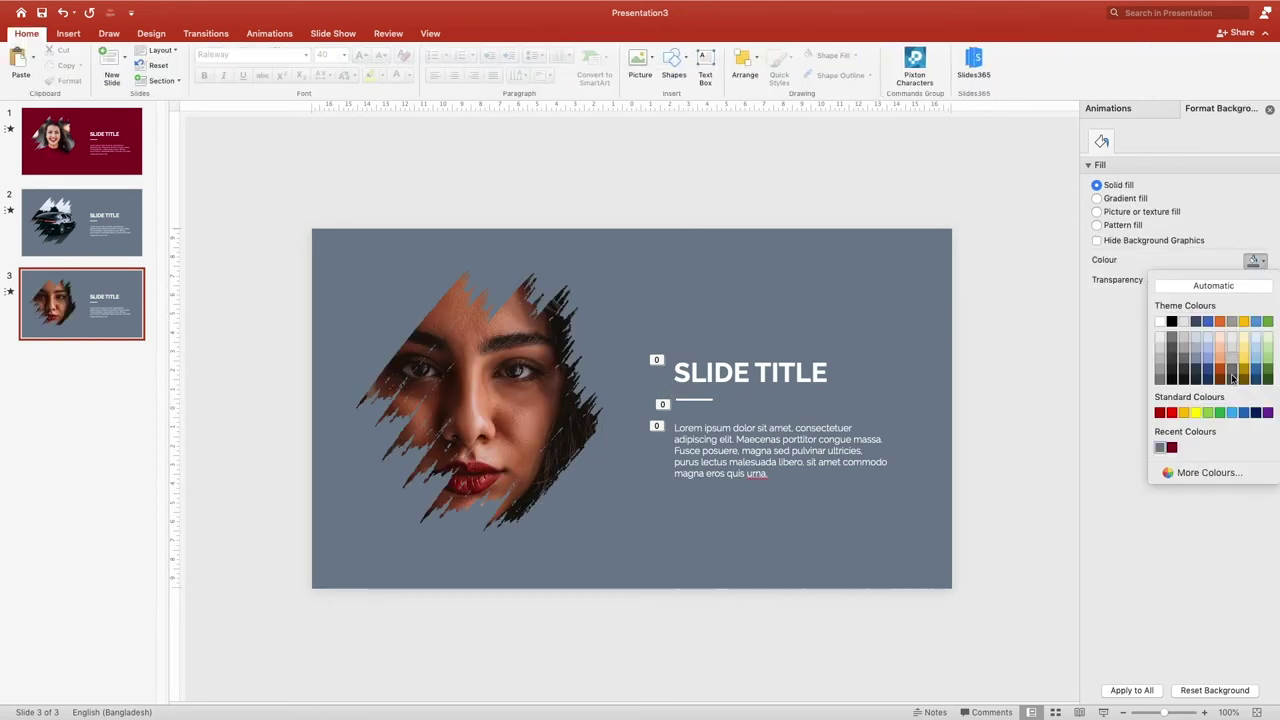
left_click(1198, 478)
left_click(600, 346)
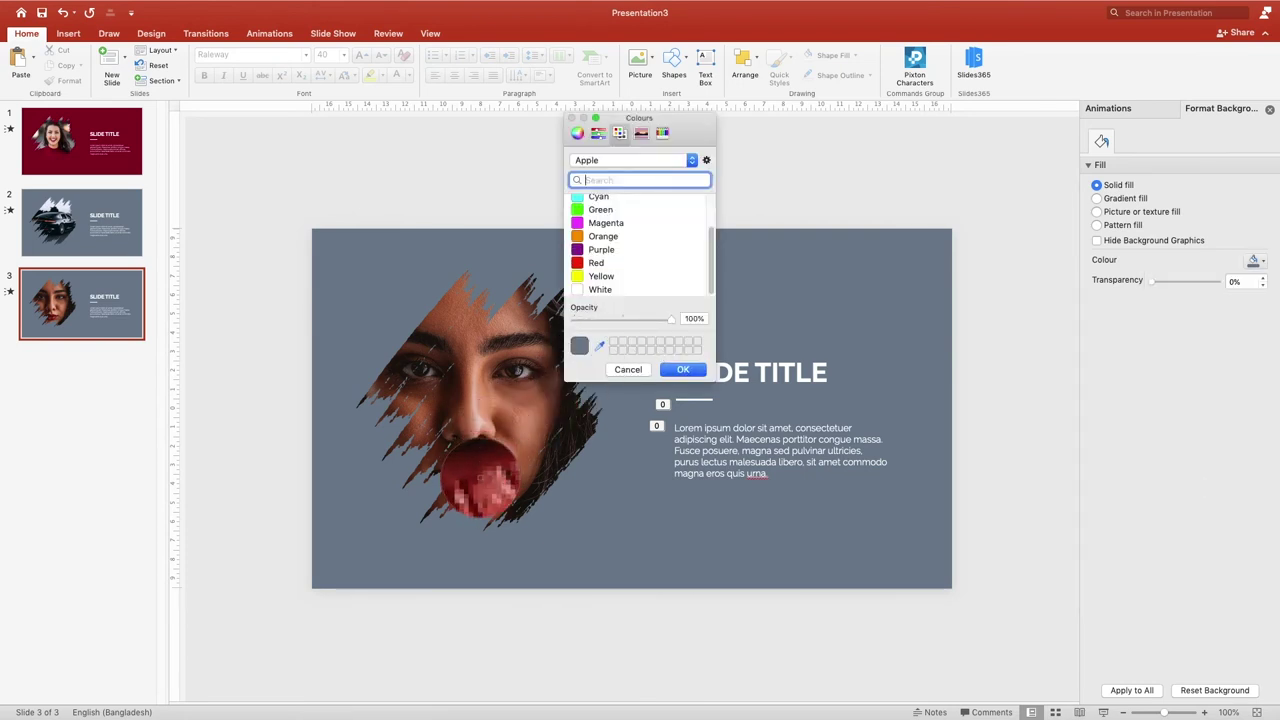
left_click(476, 478)
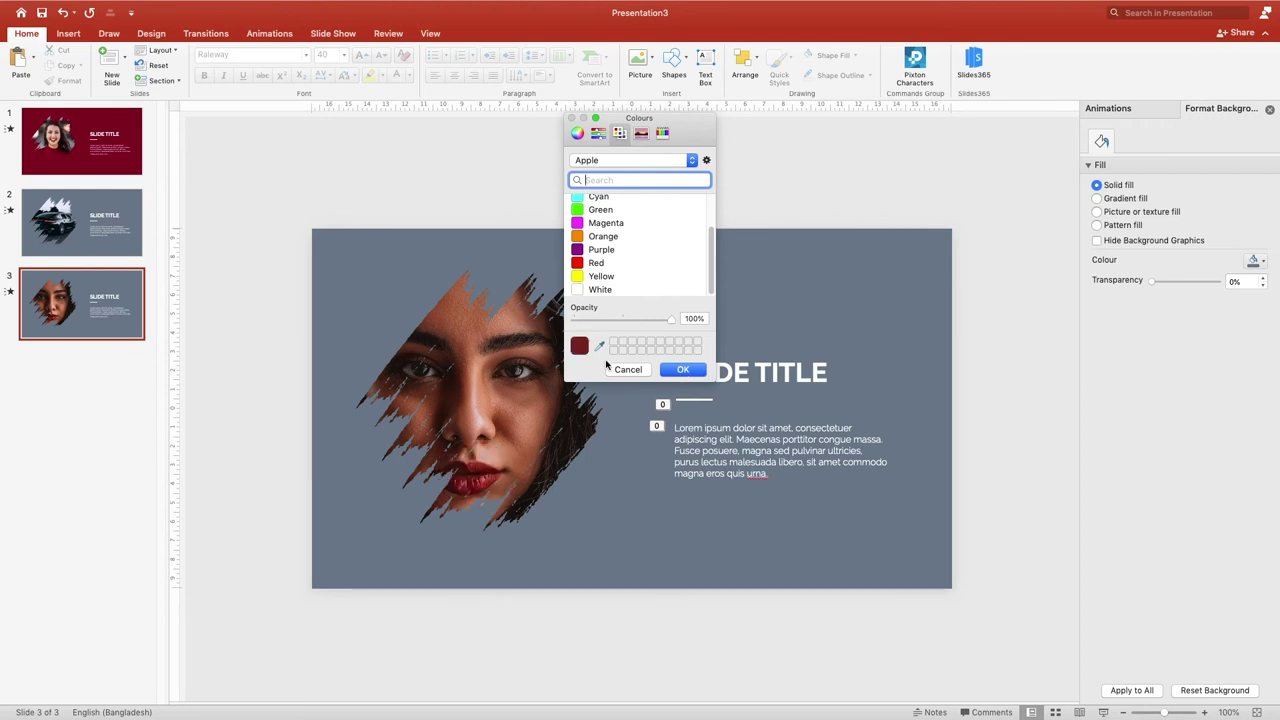
left_click(497, 479)
left_click(682, 371)
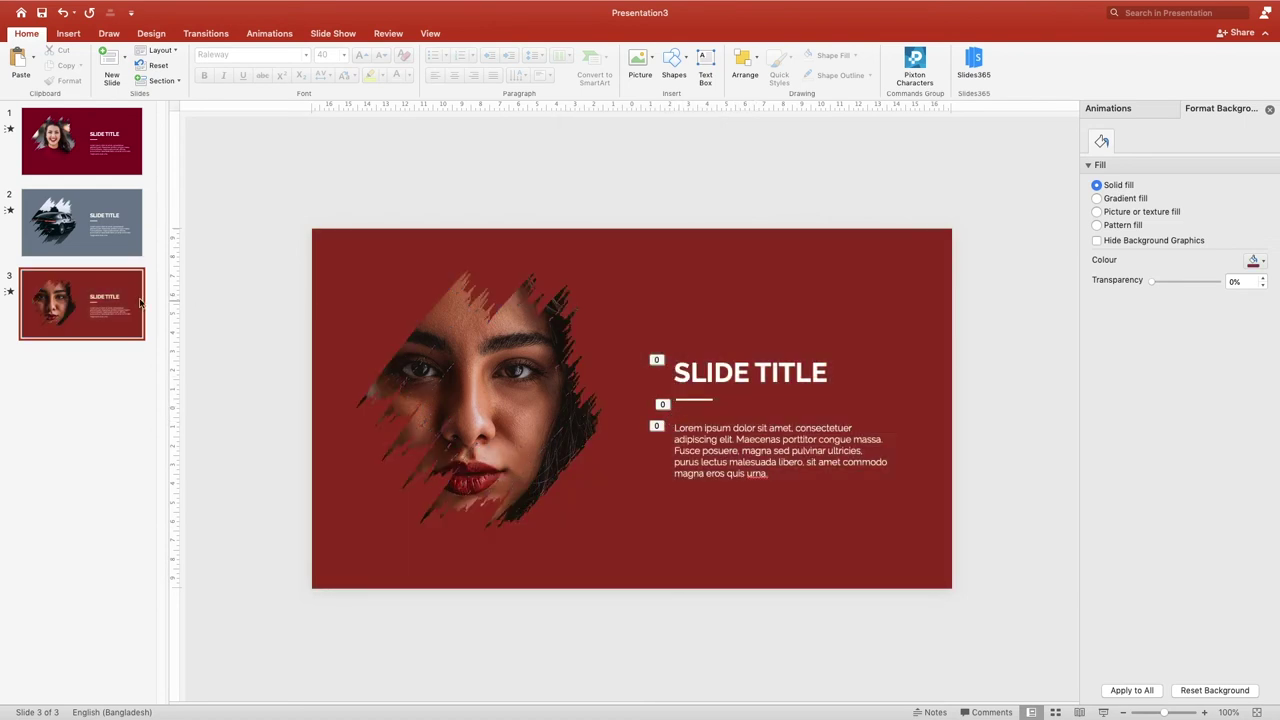
right_click(90, 292)
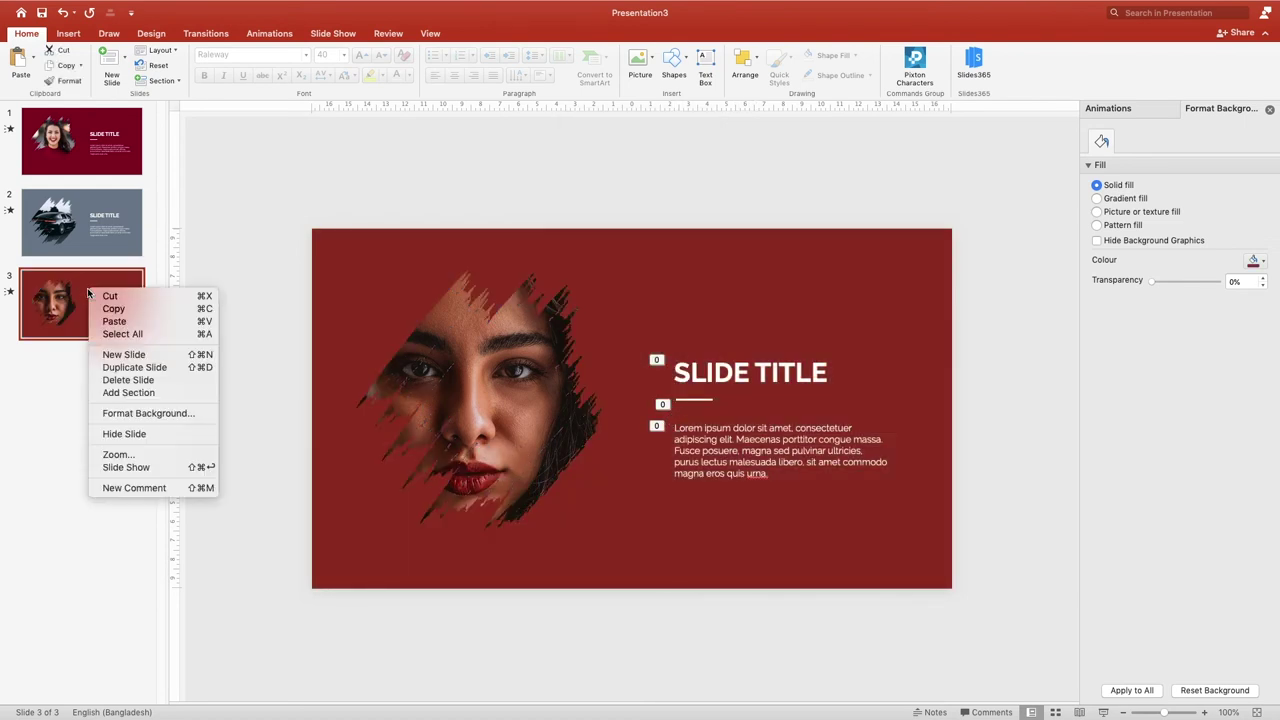
- Duplicate slide 3 as slide 4 and swap its face photo for the other woman's portrait
left_click(131, 368)
left_click(518, 381)
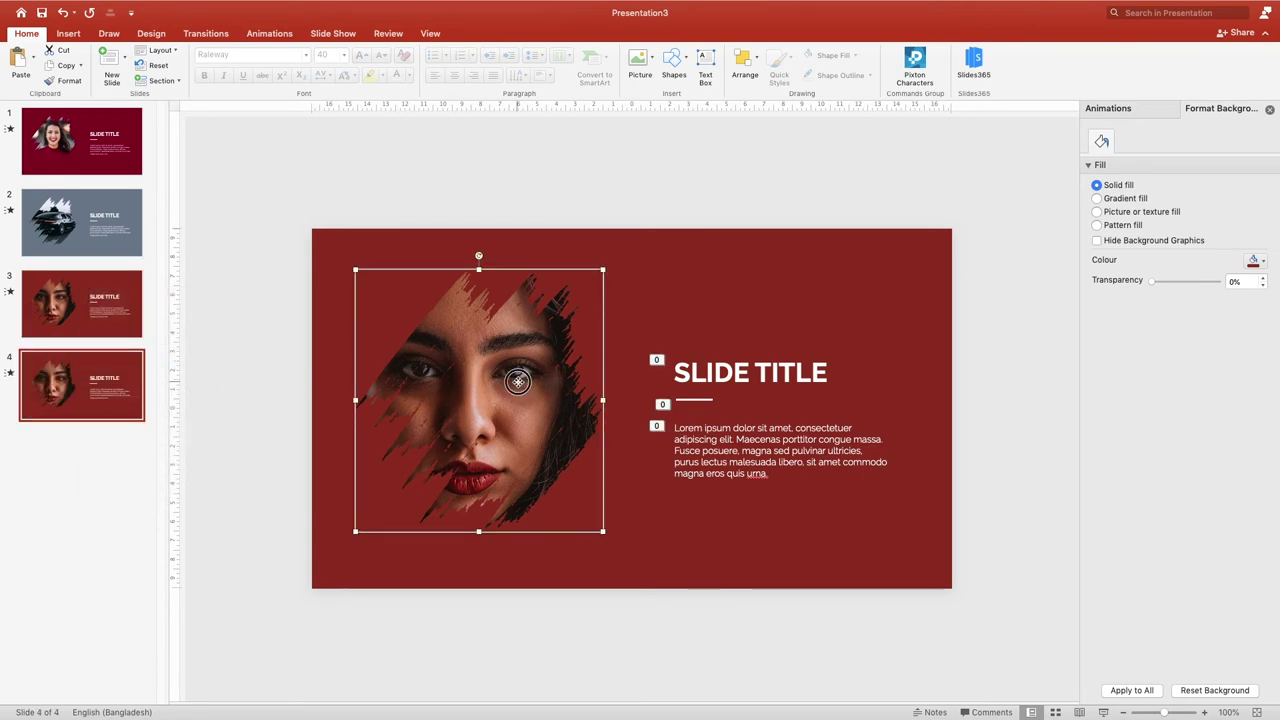
key("Delete")
left_click(482, 403)
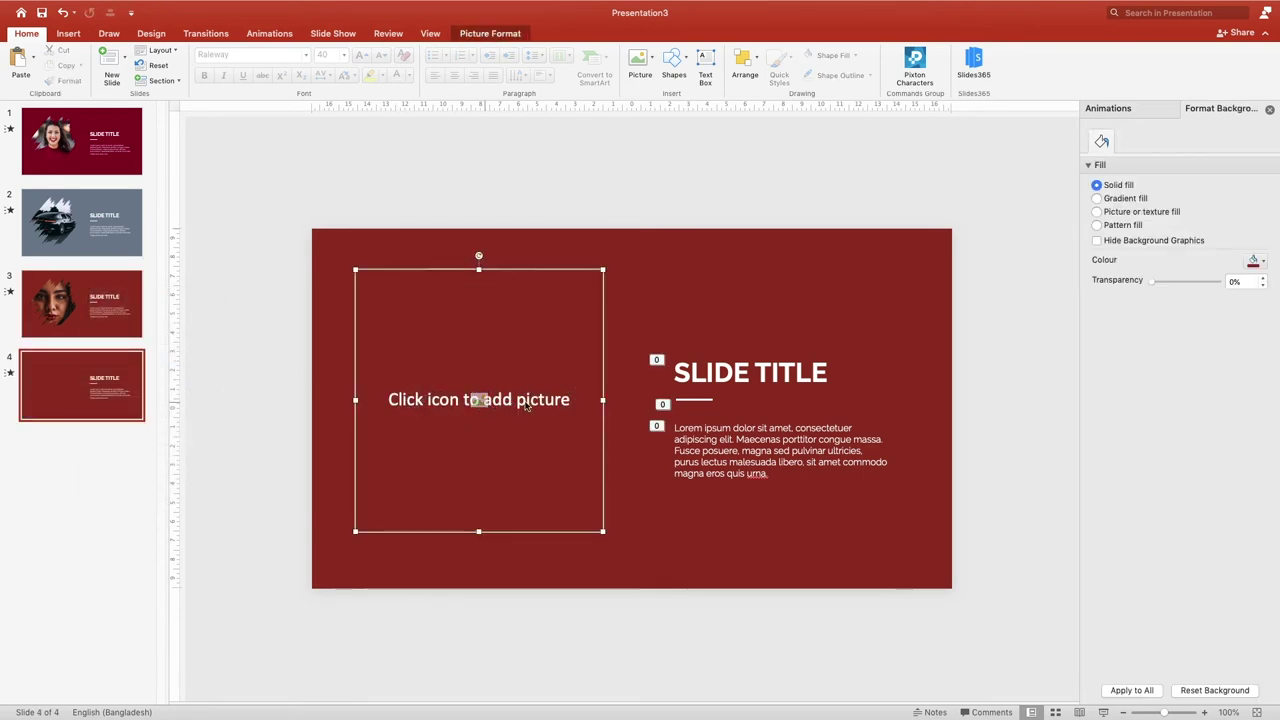
left_click(768, 318)
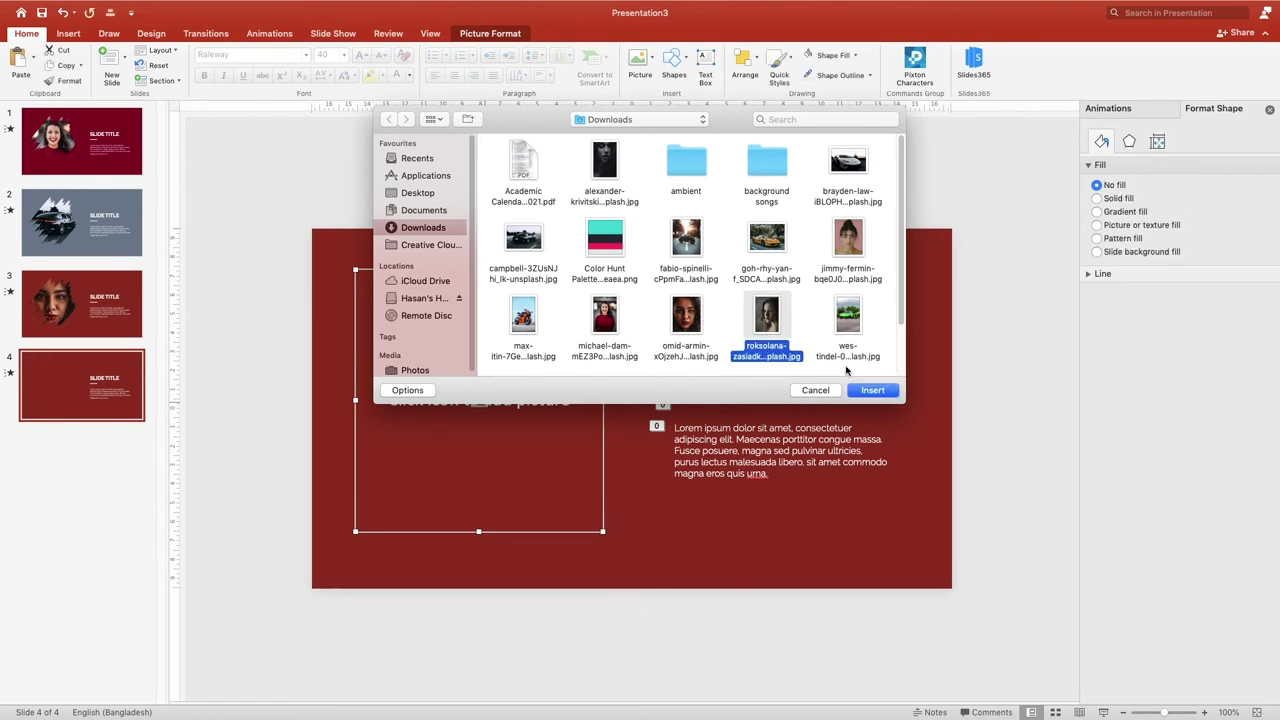
left_click(871, 391)
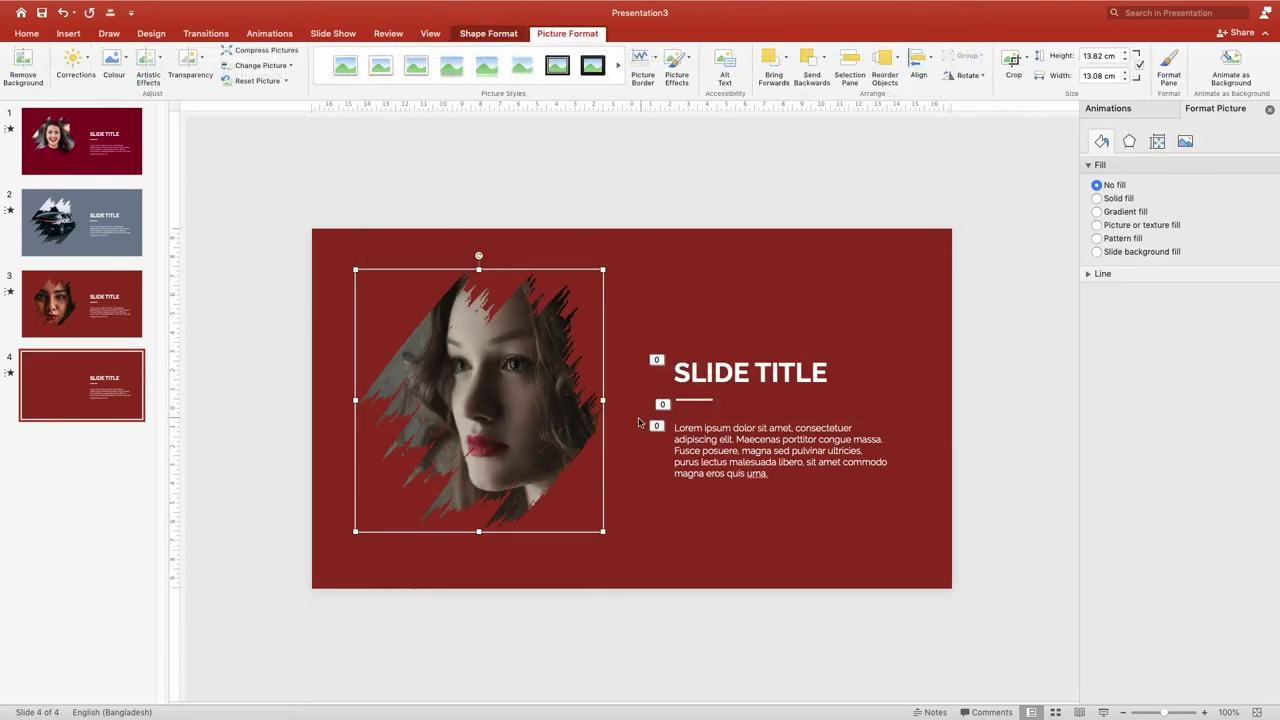
- Set slide 4's background to a deep red eyedropped from the portrait's lips
left_click(811, 322)
left_click(1258, 260)
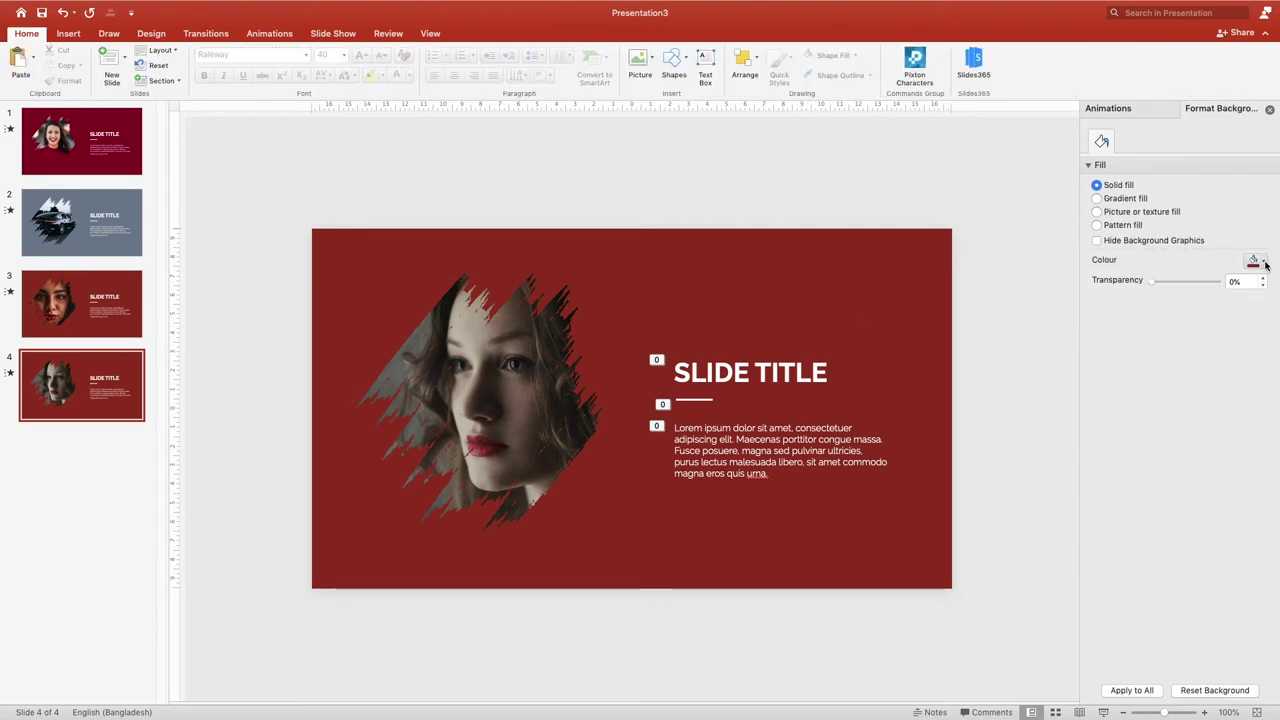
left_click(1210, 472)
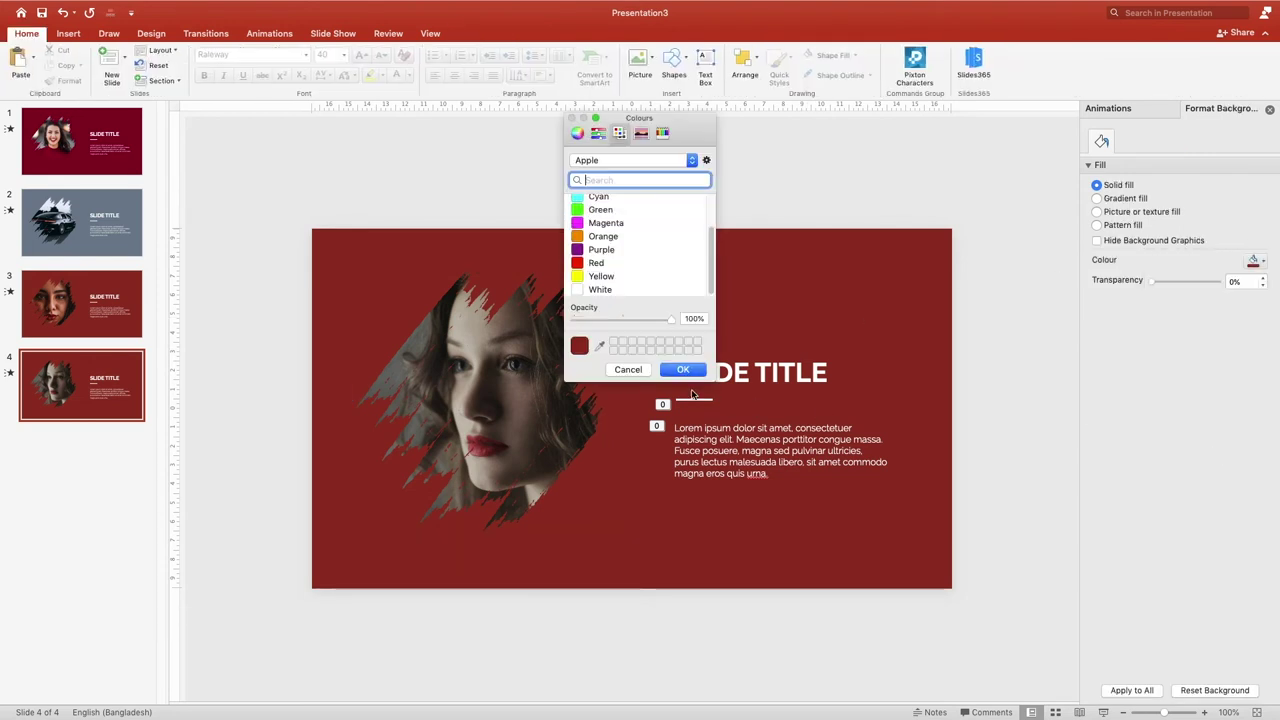
left_click(600, 346)
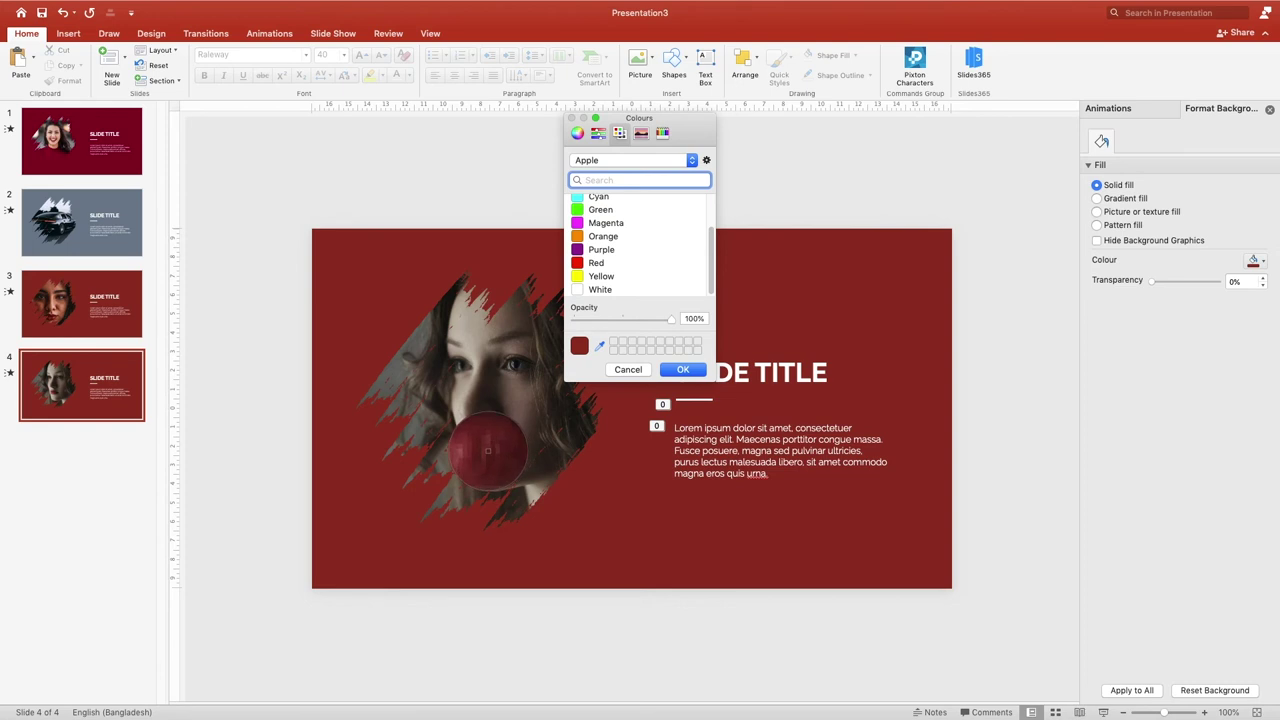
left_click(488, 452)
left_click(684, 369)
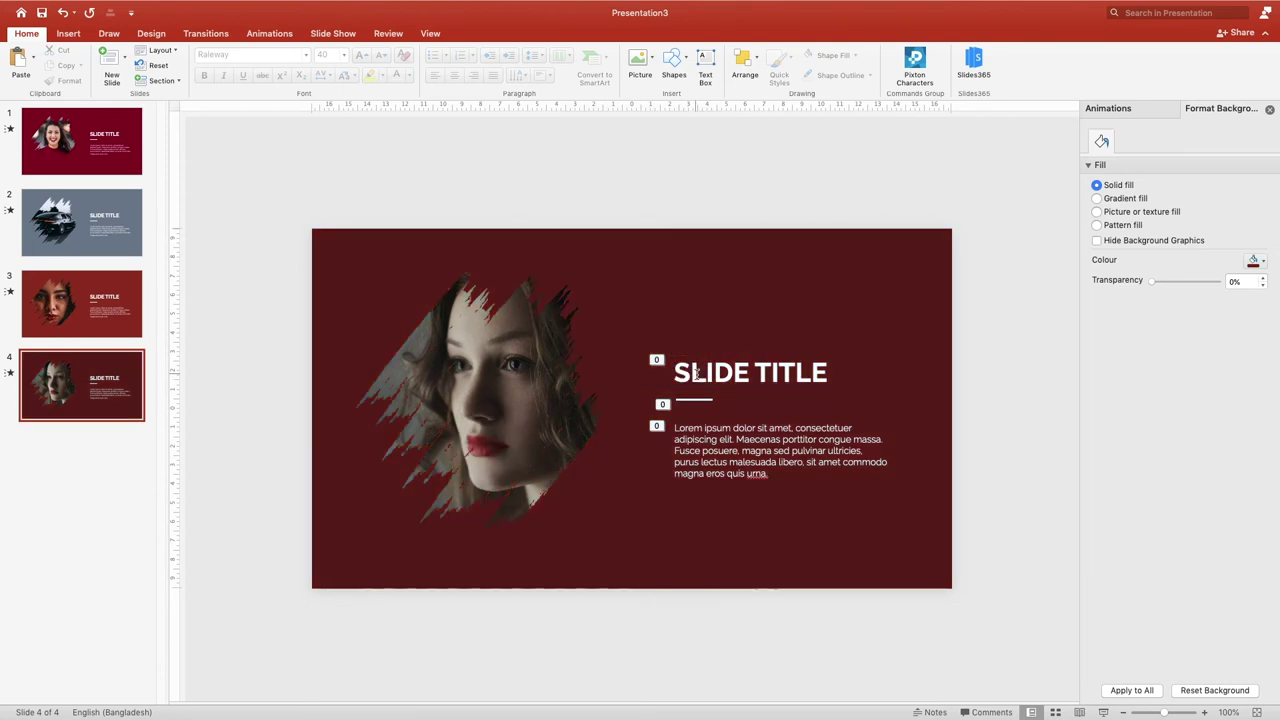
left_click(556, 367)
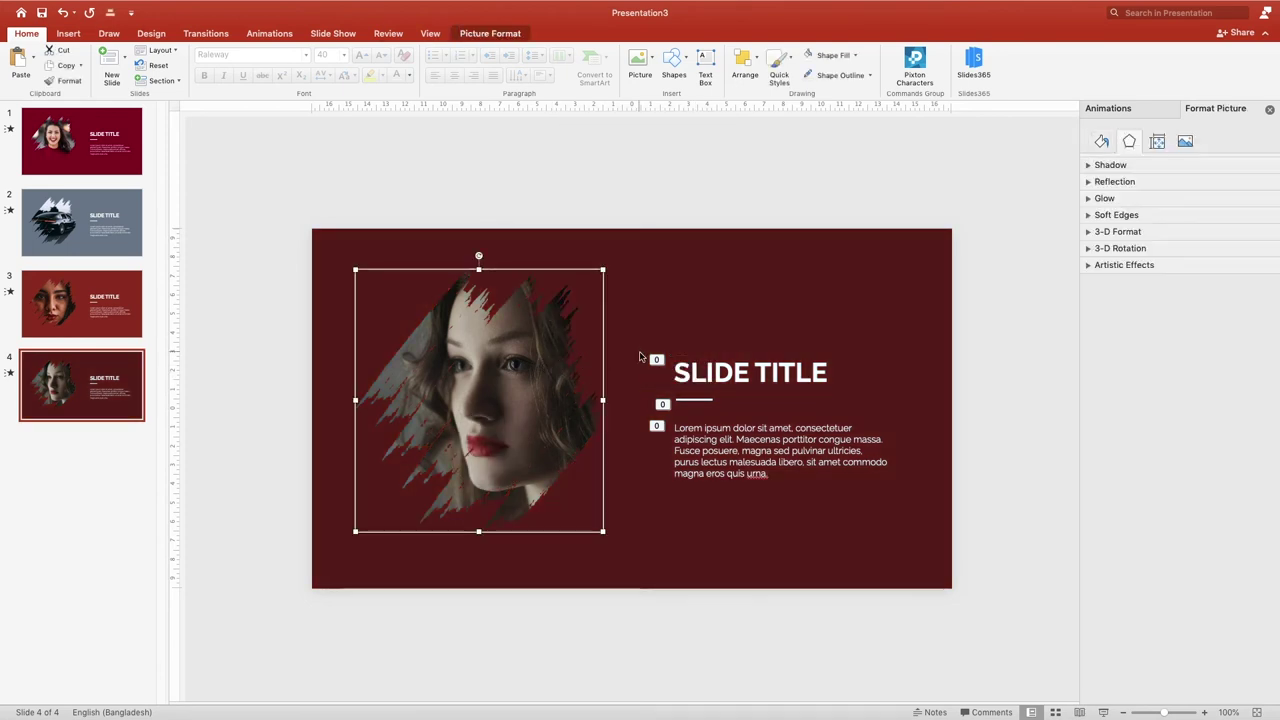
- Shift the title, divider and body text together to the left side of slide 4
left_click(638, 288)
left_click_drag(624, 246, 983, 579)
key("Left")
key("Left")
key("Left")
key("Left")
key("Left")
key("Left")
key("Left")
key("Left")
key("Left")
key("Left")
key("Left")
key("Left")
key("Left")
key("Left")
key("Left")
key("Left")
key("Left")
key("Left")
key("Left")
key("Left")
key("Left")
key("Left")
key("Left")
key("Left")
key("Left")
key("Left")
key("Left")
key("Left")
key("Left")
key("Left")
key("Left")
key("Left")
key("Left")
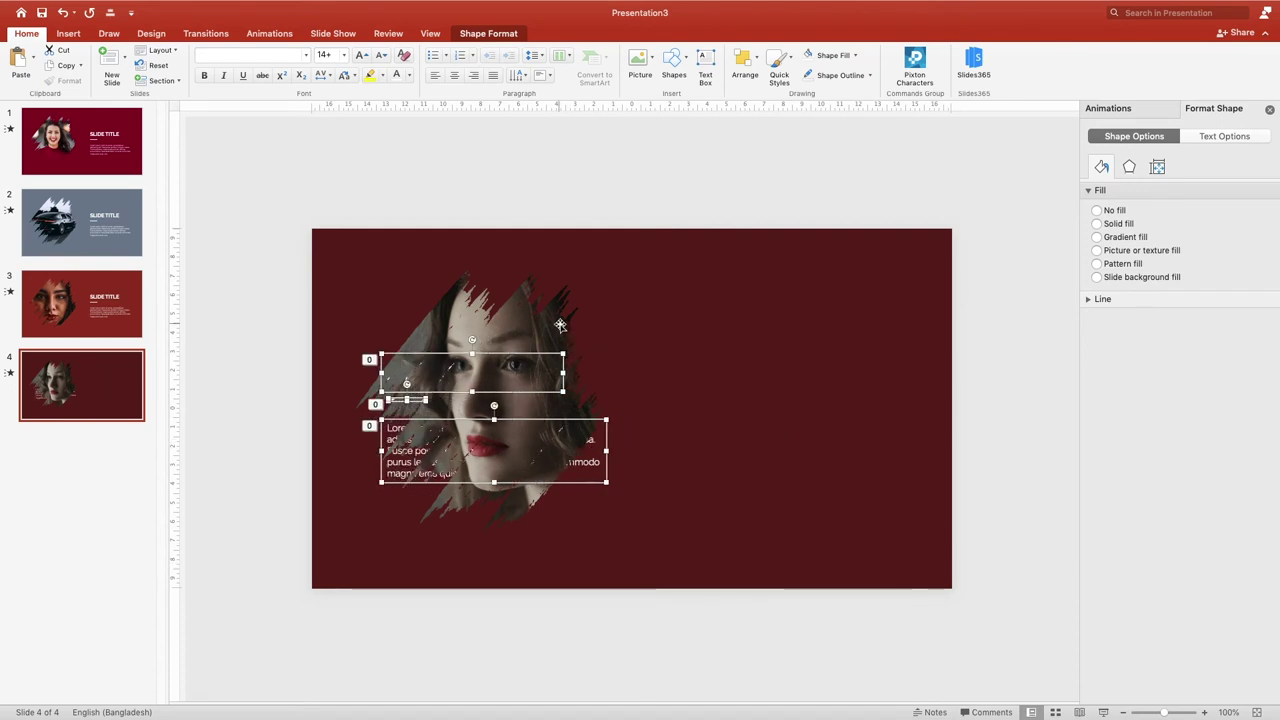
- Move the portrait to the right side of slide 4
left_click(560, 324)
key("Right")
key("Right")
key("Right")
key("Right")
key("Right")
key("Right")
key("Right")
key("Right")
key("Right")
key("Right")
key("Right")
key("Right")
key("Right")
key("Right")
key("Right")
key("Right")
key("Right")
key("Right")
key("Right")
key("Right")
key("Right")
key("Right")
key("Right")
key("Right")
key("Right")
key("Right")
key("Right")
key("Right")
key("Right")
key("Right")
key("Left")
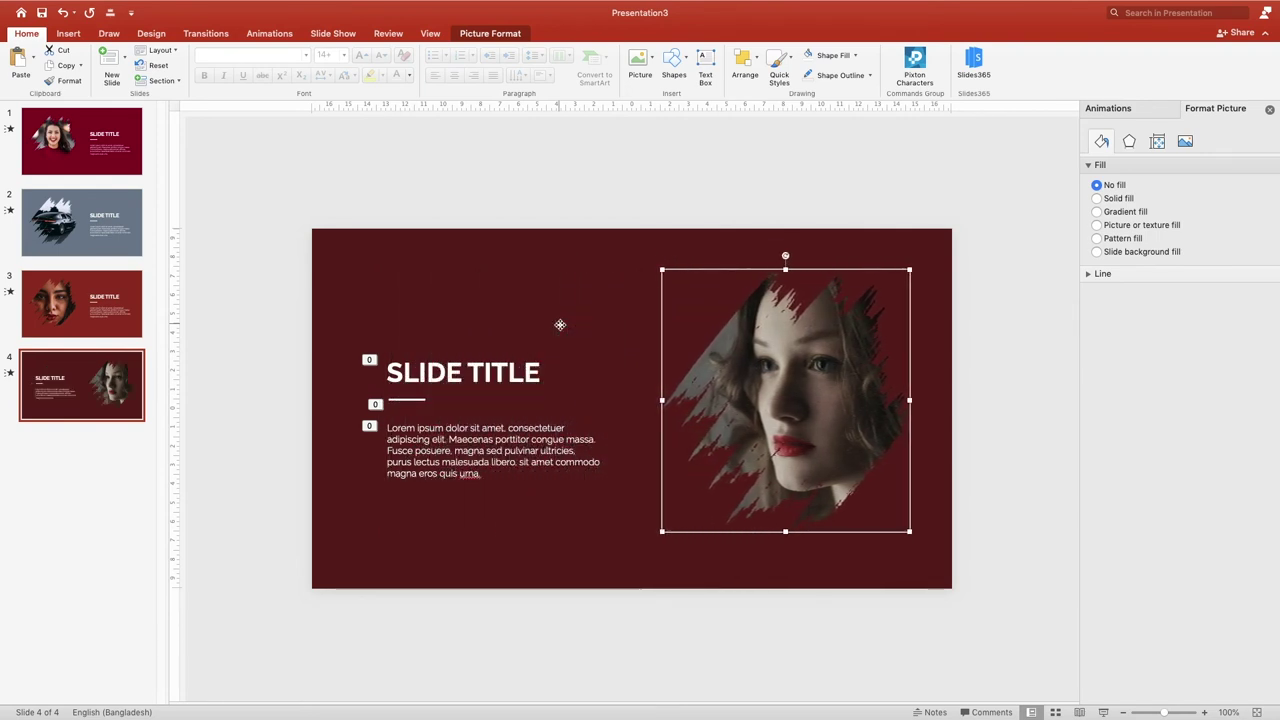
key("Left")
left_click(436, 307)
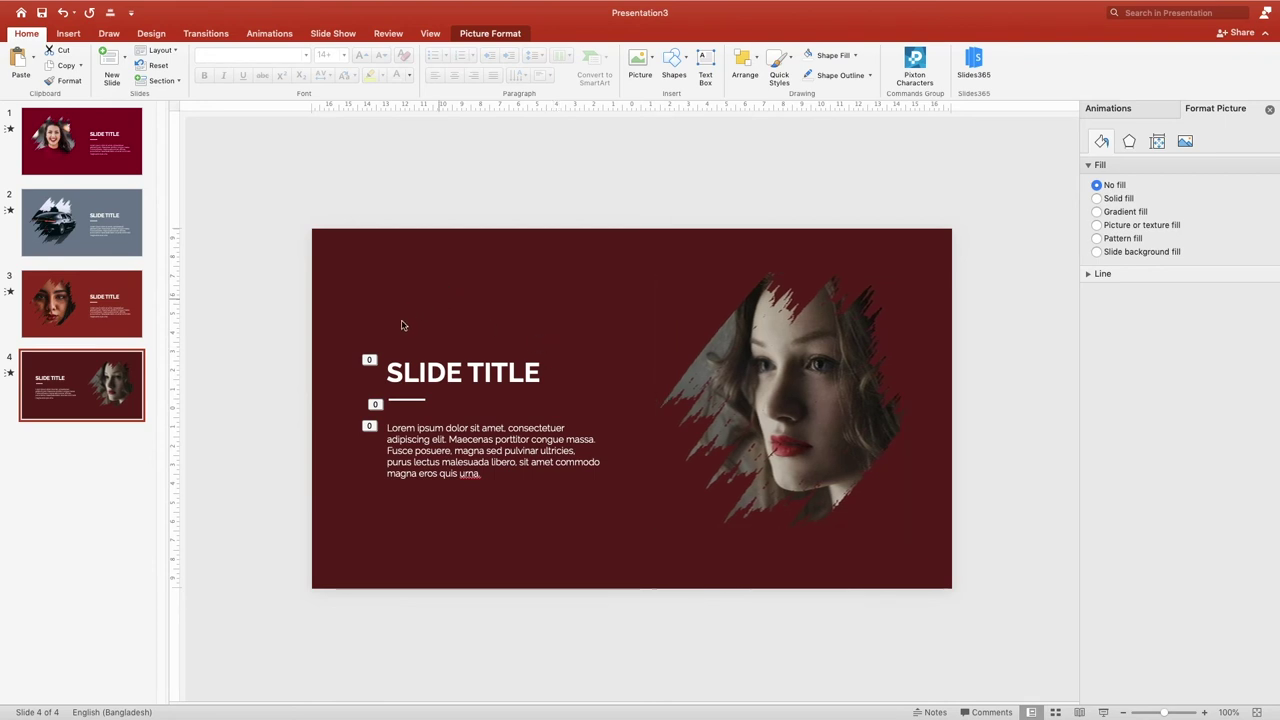
left_click(98, 299)
right_click(98, 299)
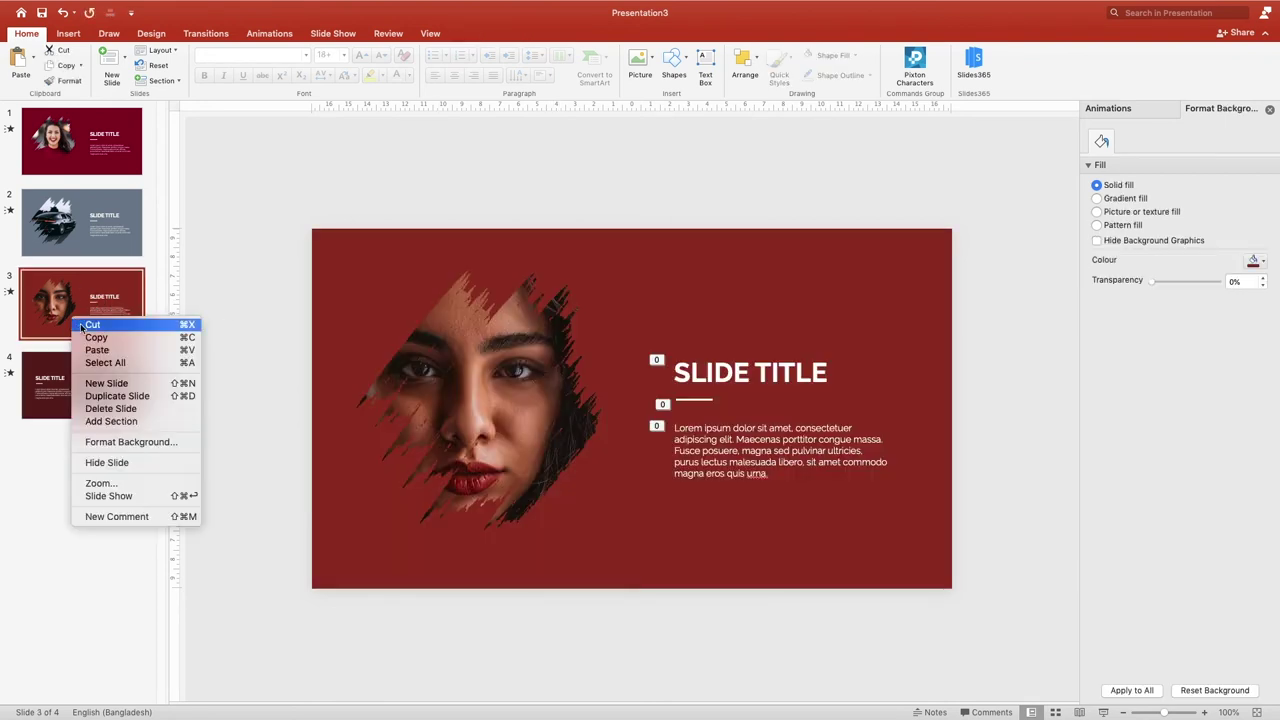
- Duplicate slide 3, move the copy to the end, and replace its photo with the motorbike image
left_click(120, 397)
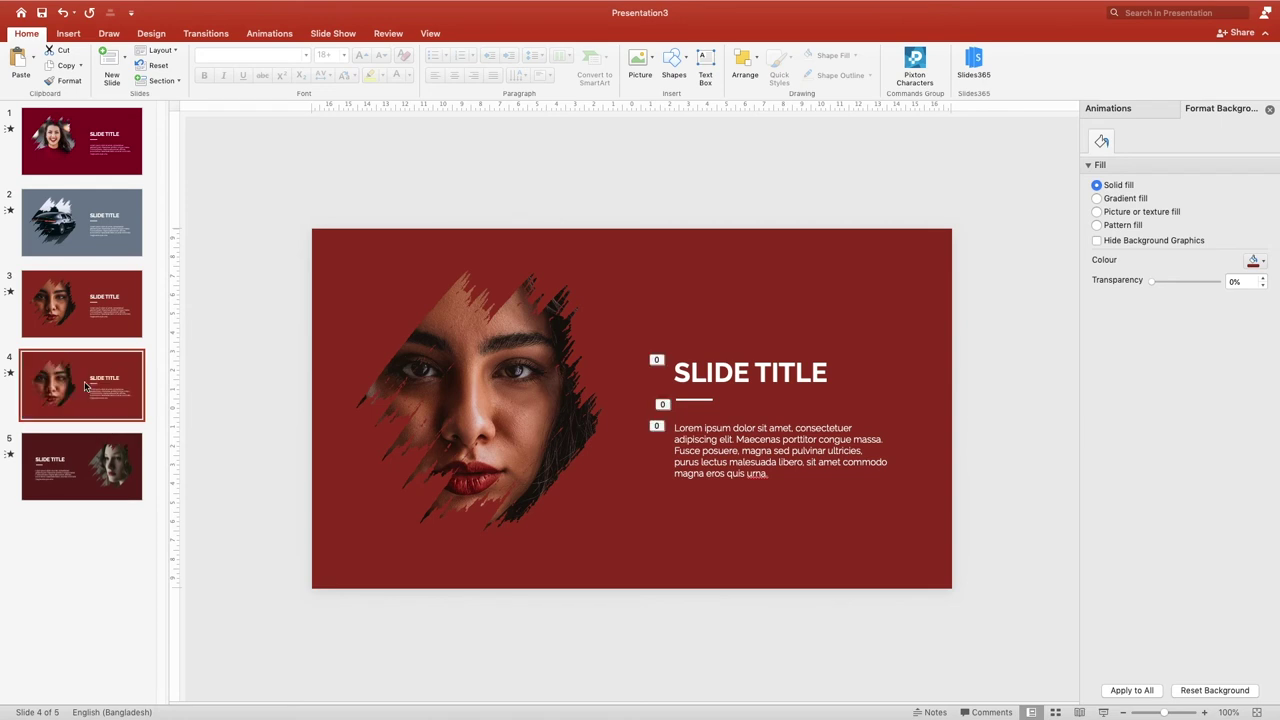
left_click_drag(89, 385, 89, 520)
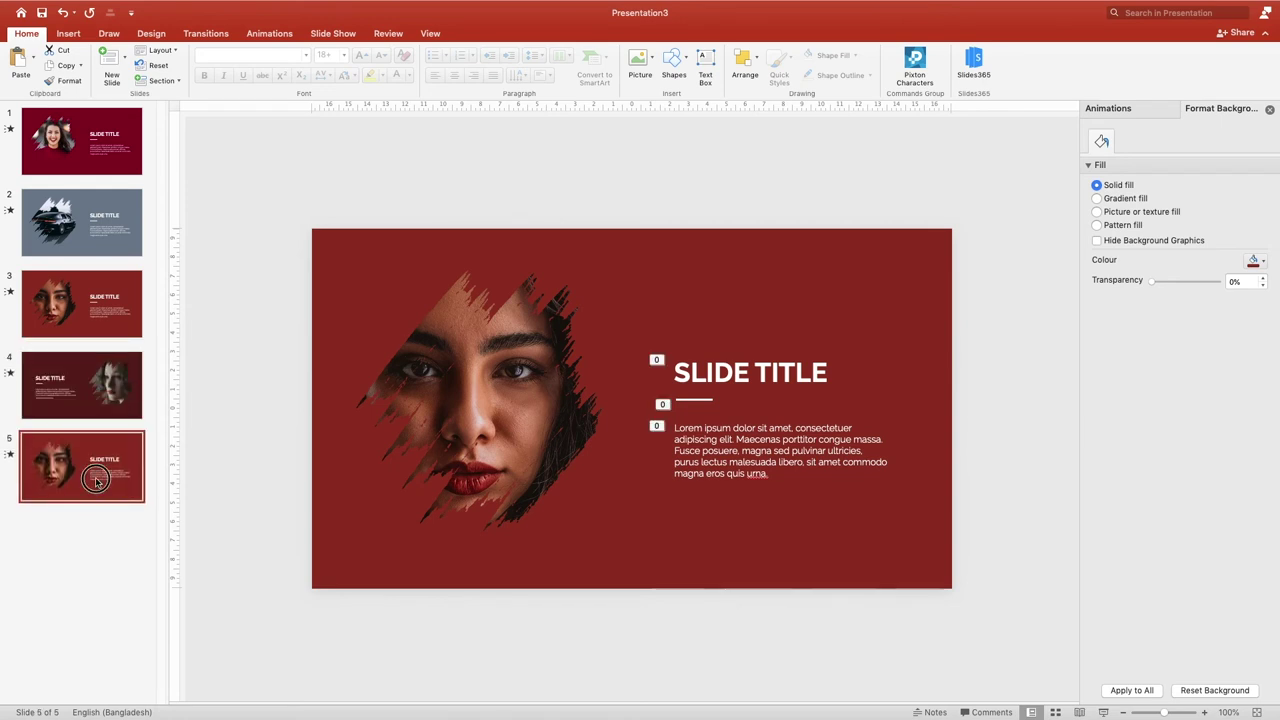
left_click(447, 409)
key("Delete")
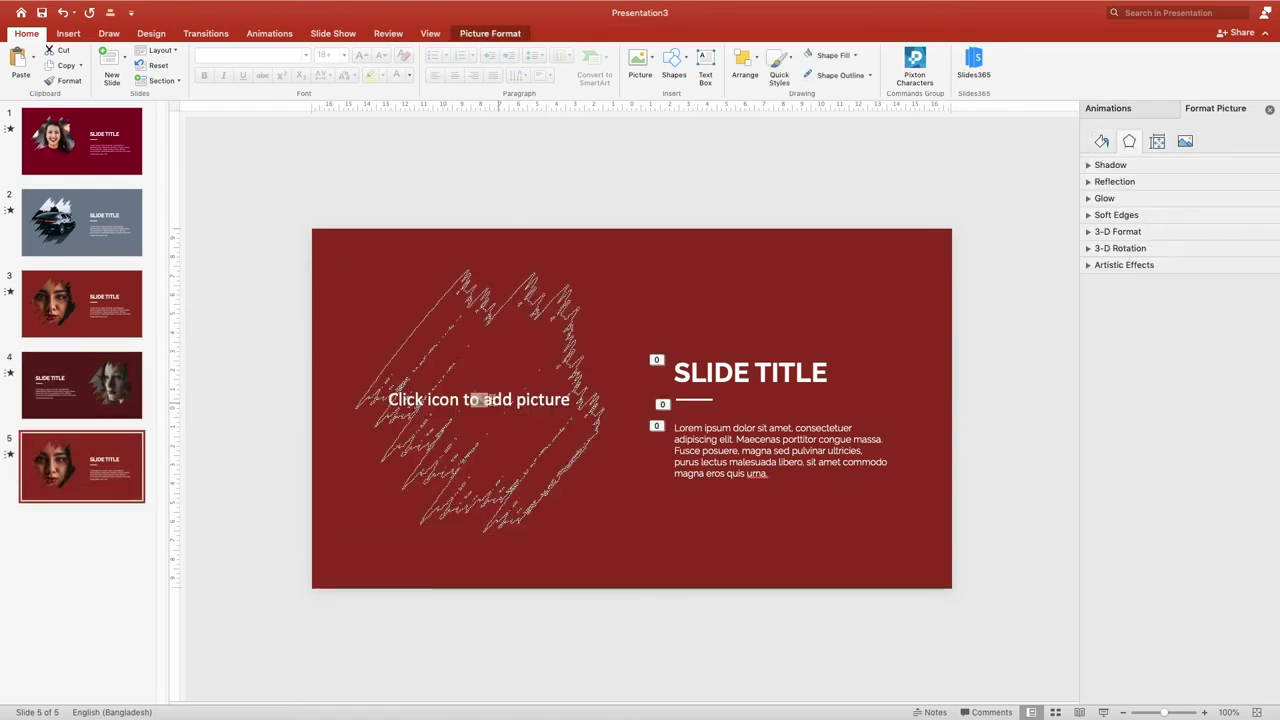
left_click(479, 400)
left_click(524, 328)
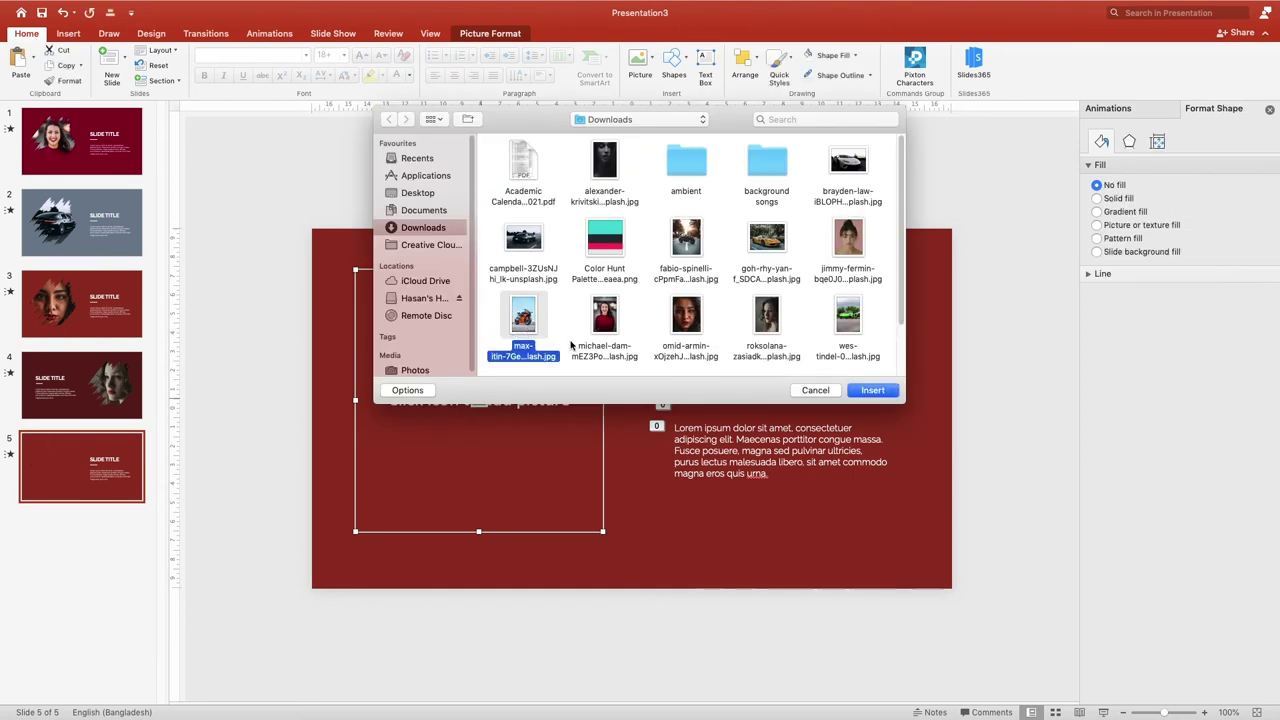
left_click(874, 389)
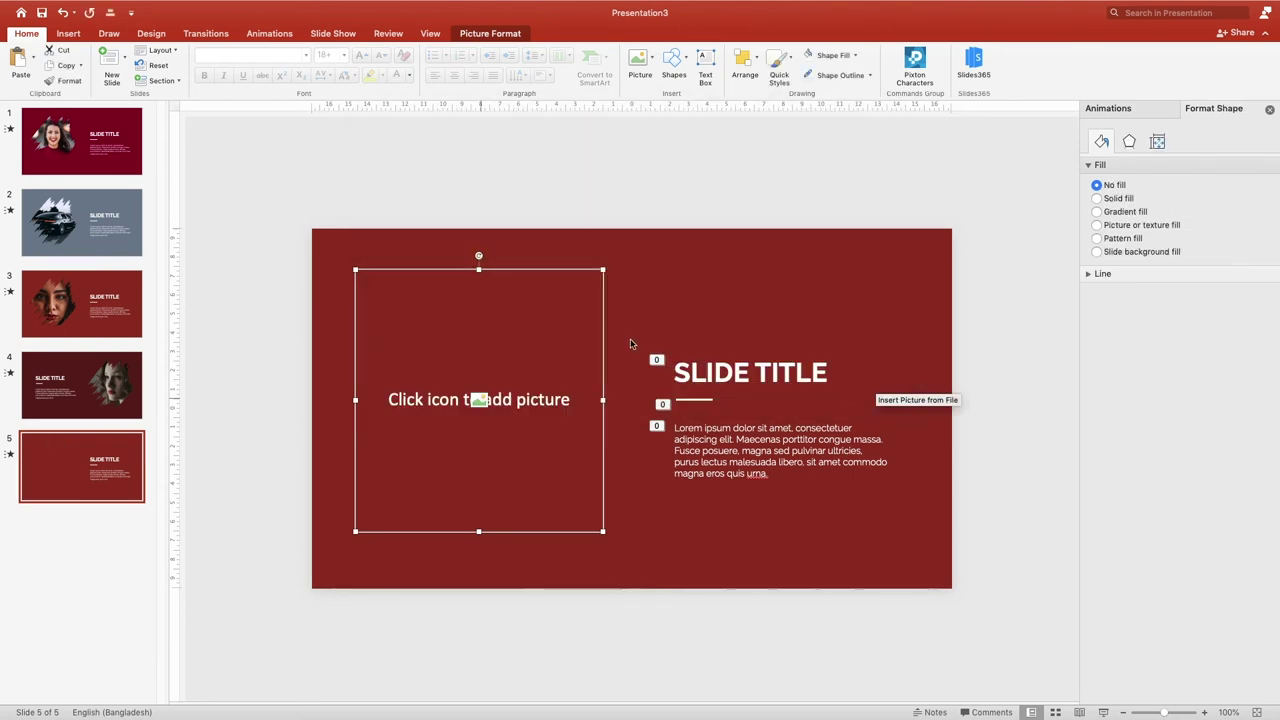
- Set the motorbike slide's background to orange, then duplicate that slide
left_click(732, 288)
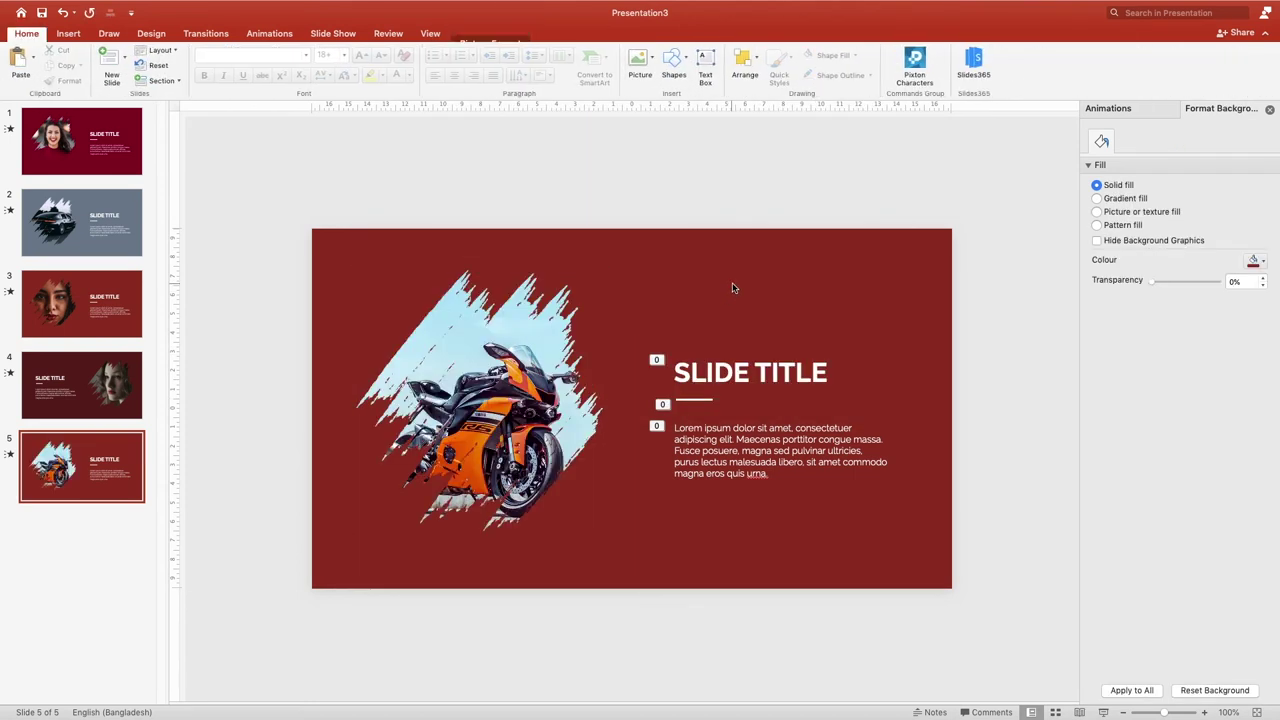
left_click(1265, 261)
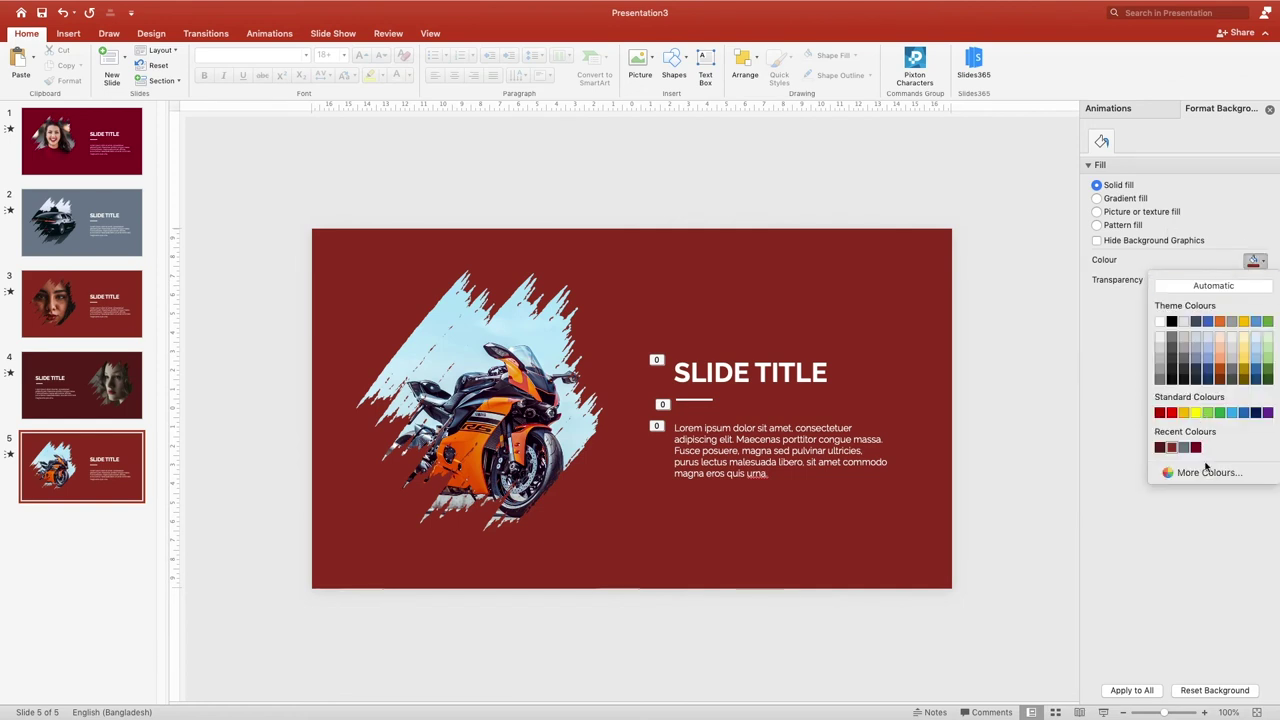
left_click(1208, 472)
left_click(599, 345)
left_click(473, 446)
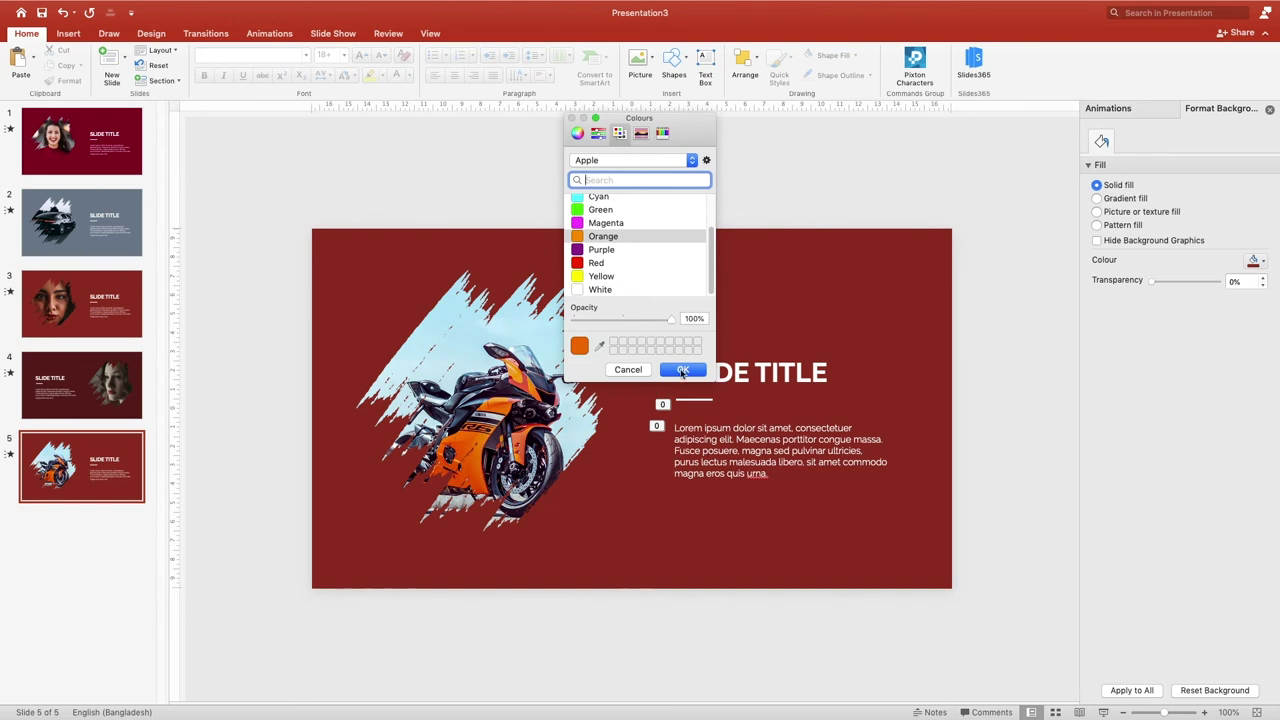
left_click(682, 371)
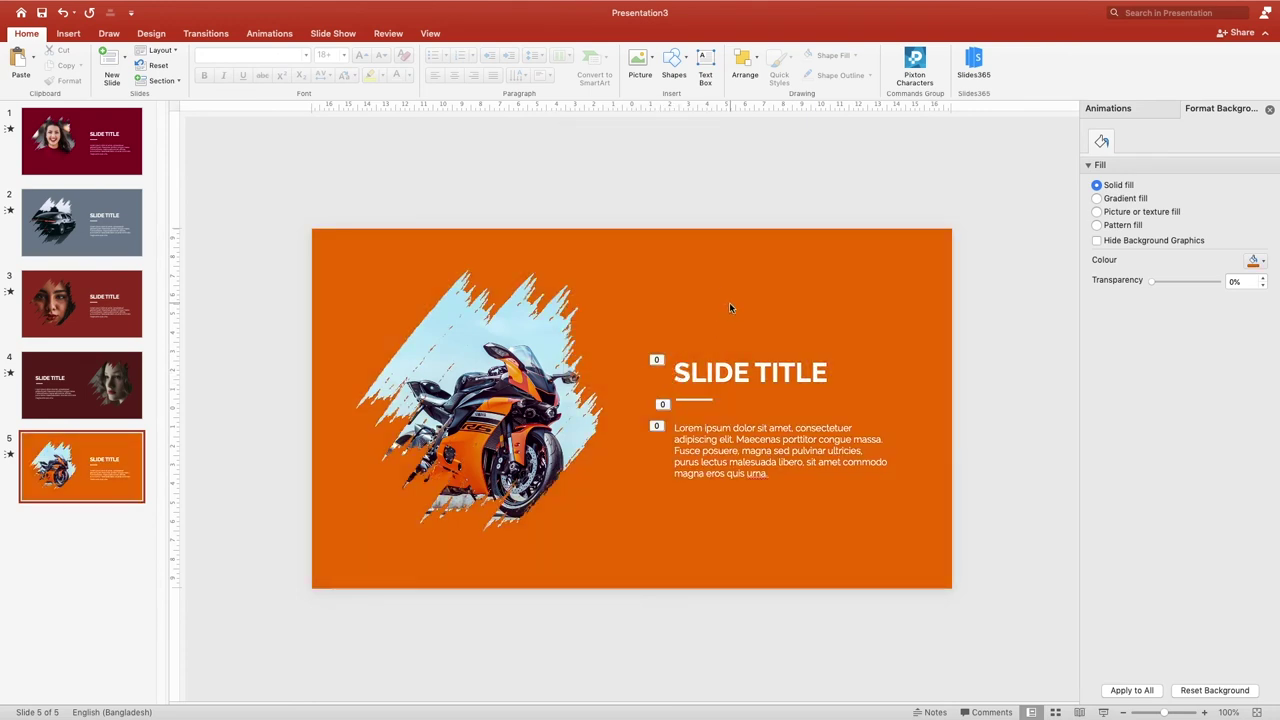
right_click(82, 467)
left_click(140, 546)
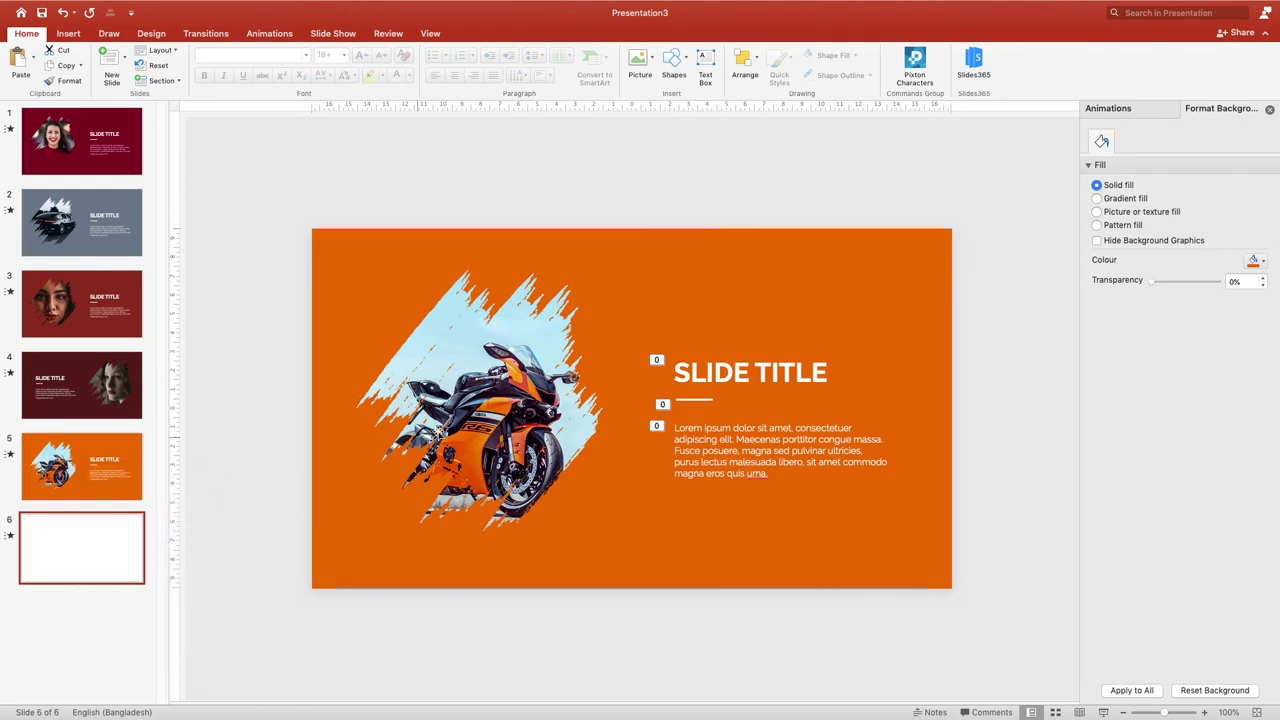
- Replace the motorbike on the copied slide with the woman's portrait
left_click(500, 414)
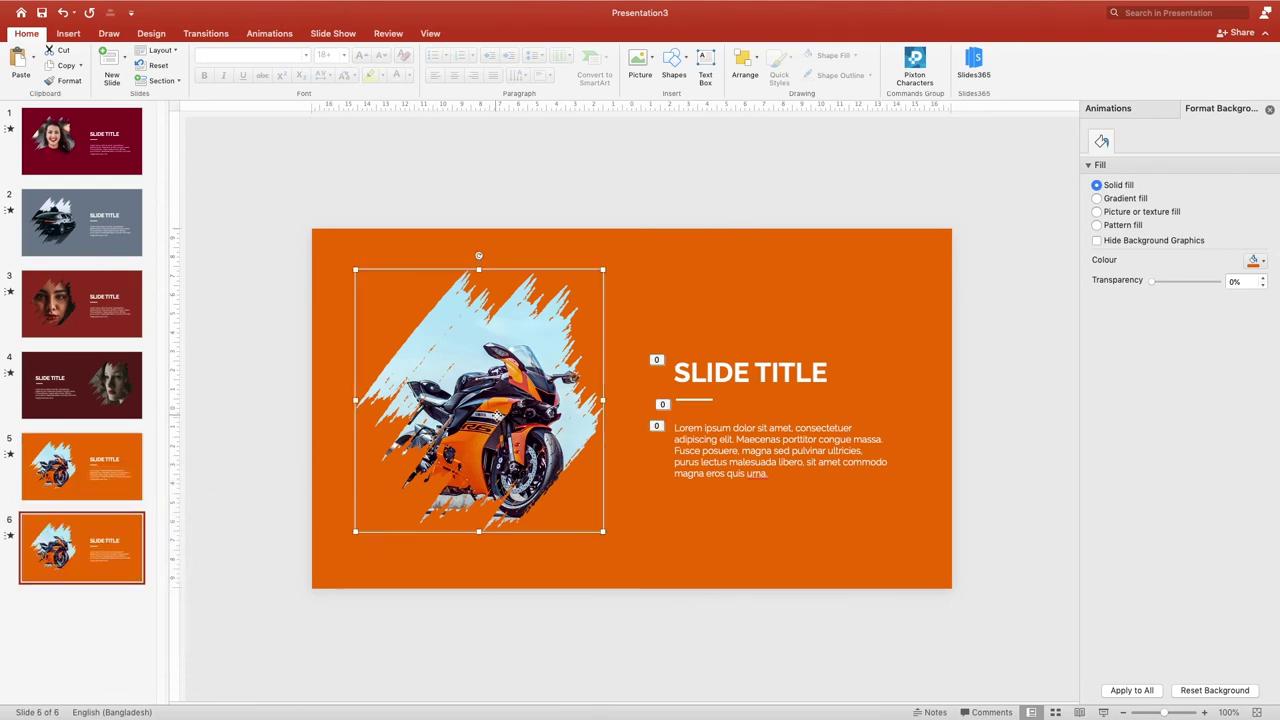
key("Delete")
left_click(480, 400)
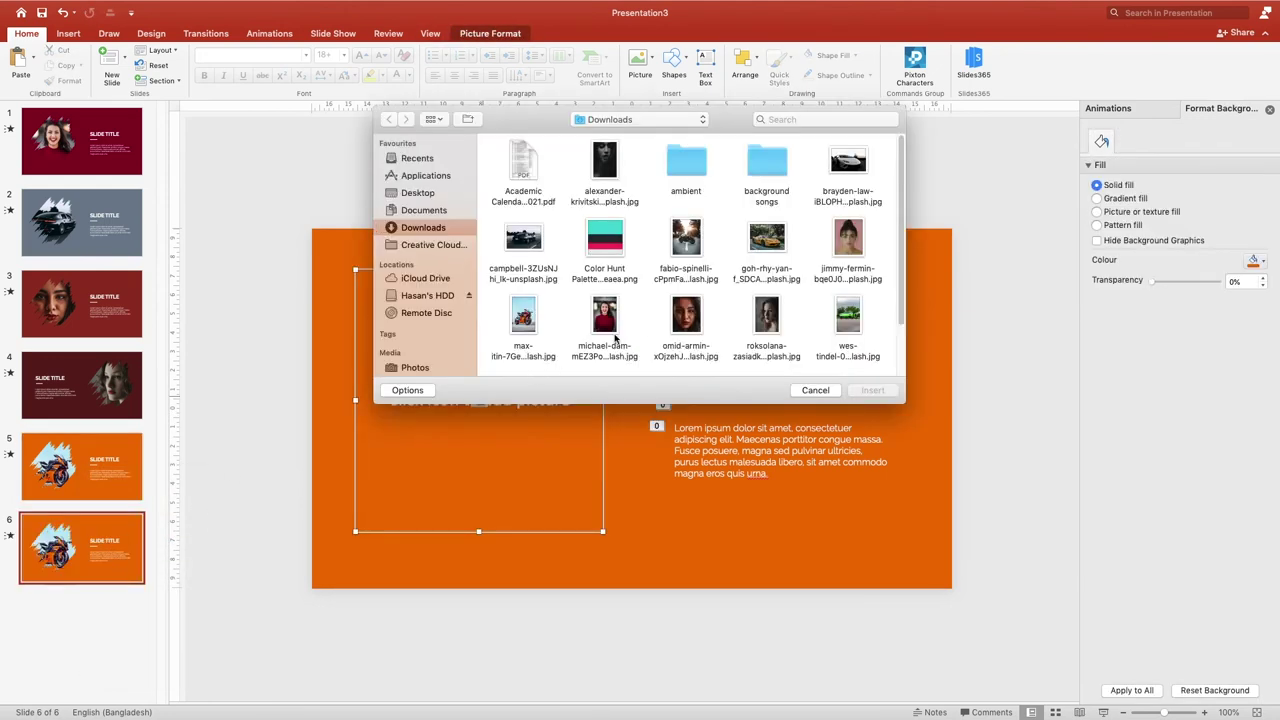
left_click(849, 248)
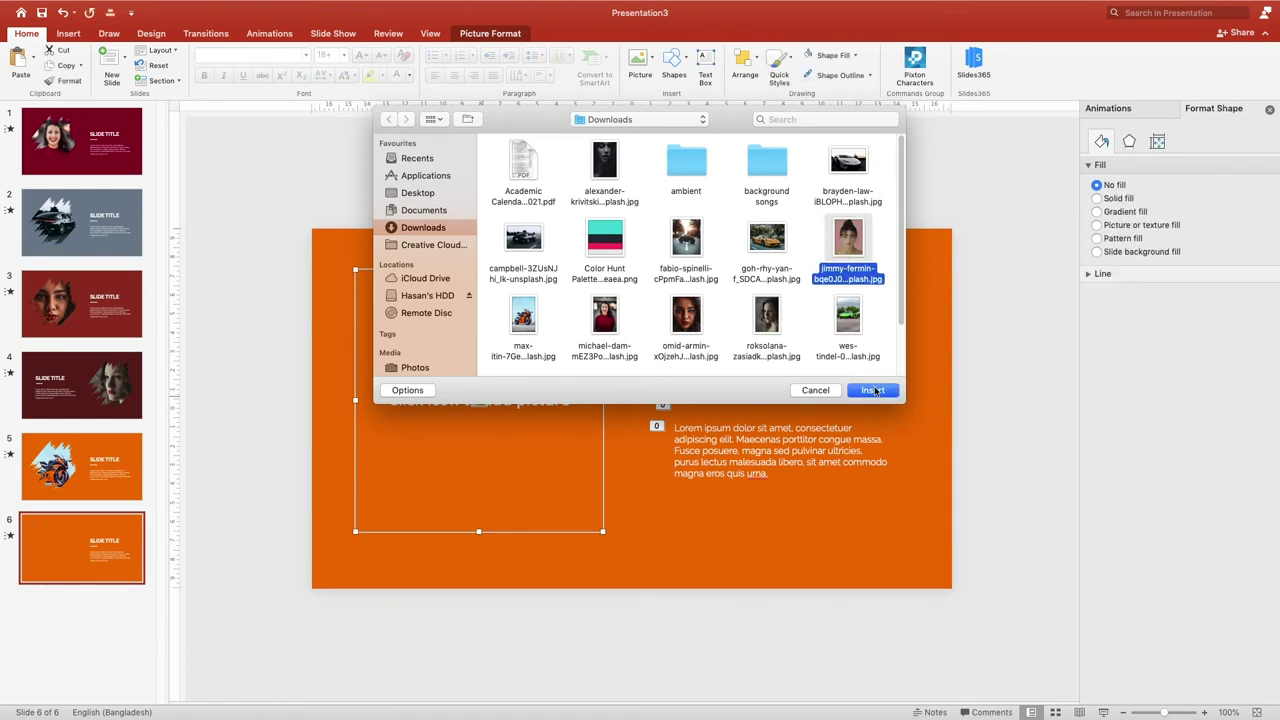
left_click(873, 390)
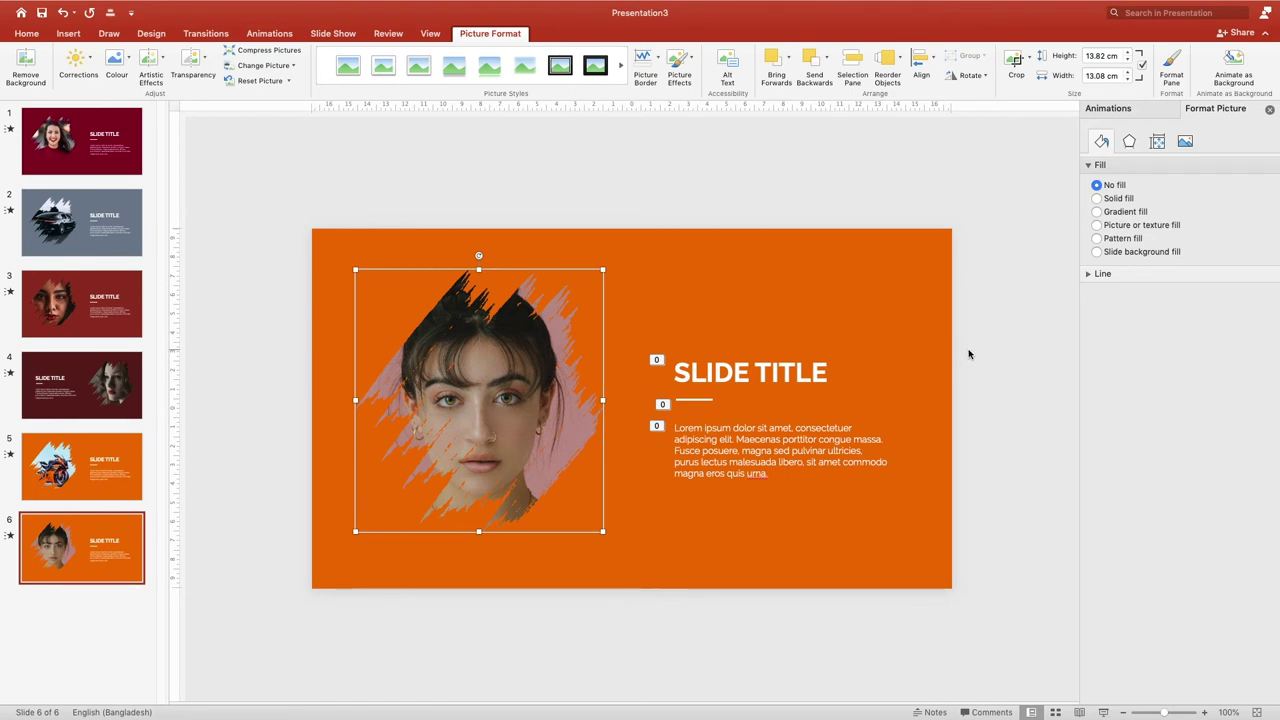
- Set slide 6's background to a muted rose-brown eyedropped from the portrait's lips
left_click(934, 311)
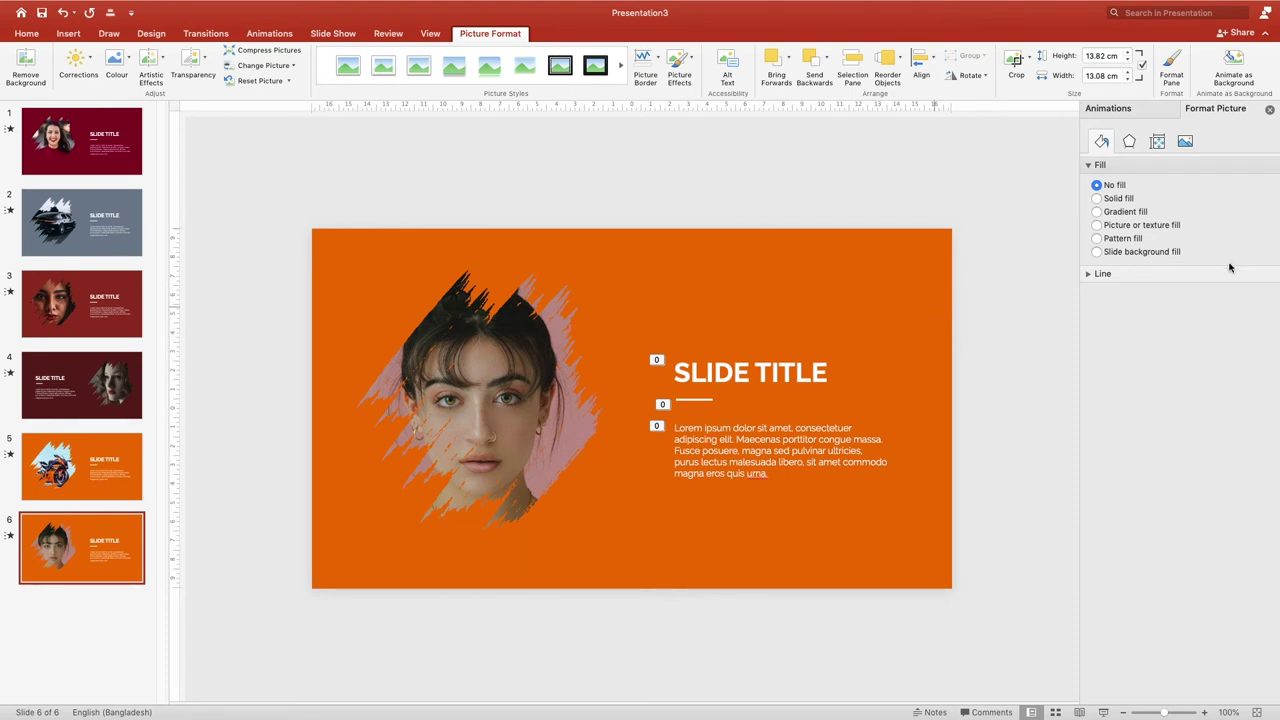
left_click(1263, 262)
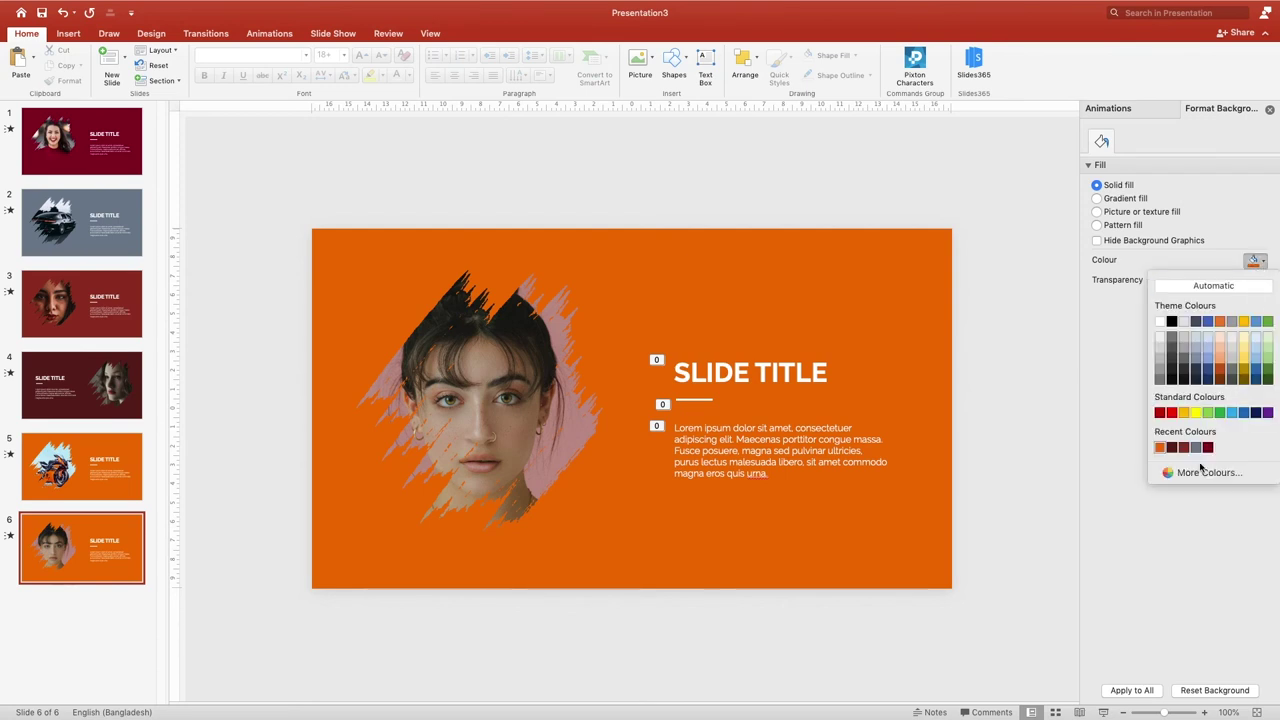
left_click(1205, 472)
left_click(600, 346)
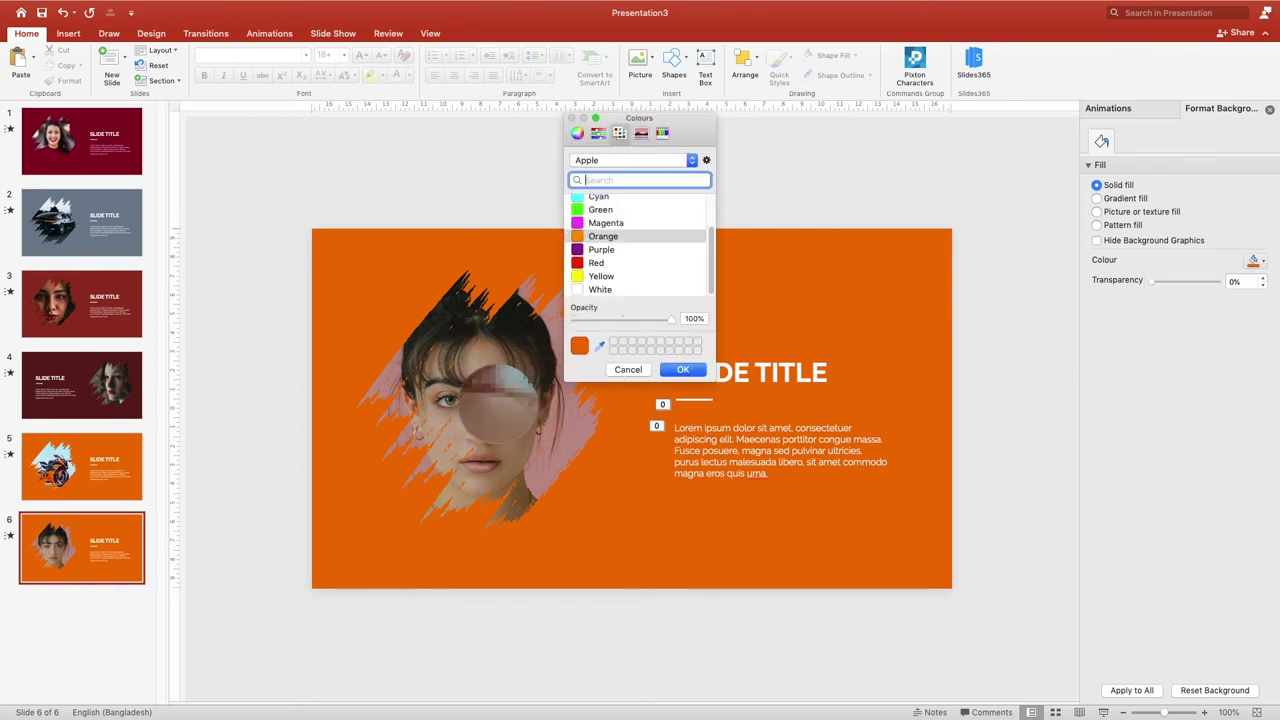
left_click(489, 466)
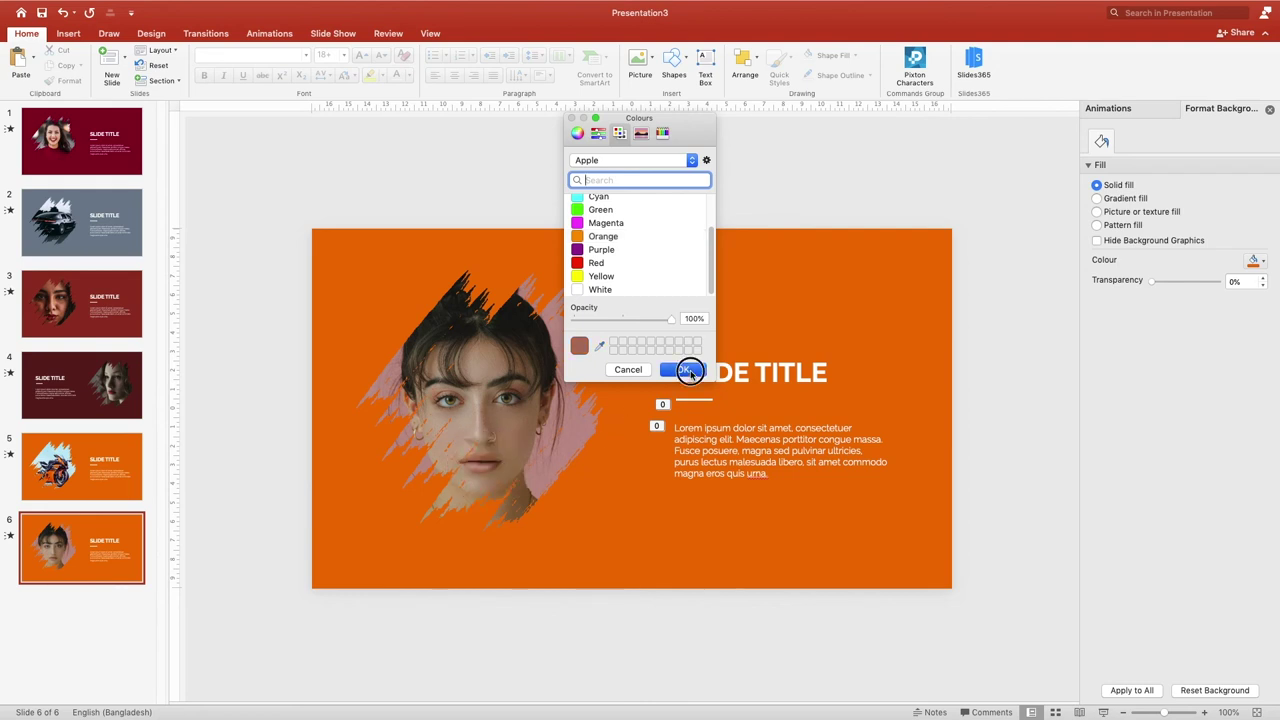
left_click(684, 370)
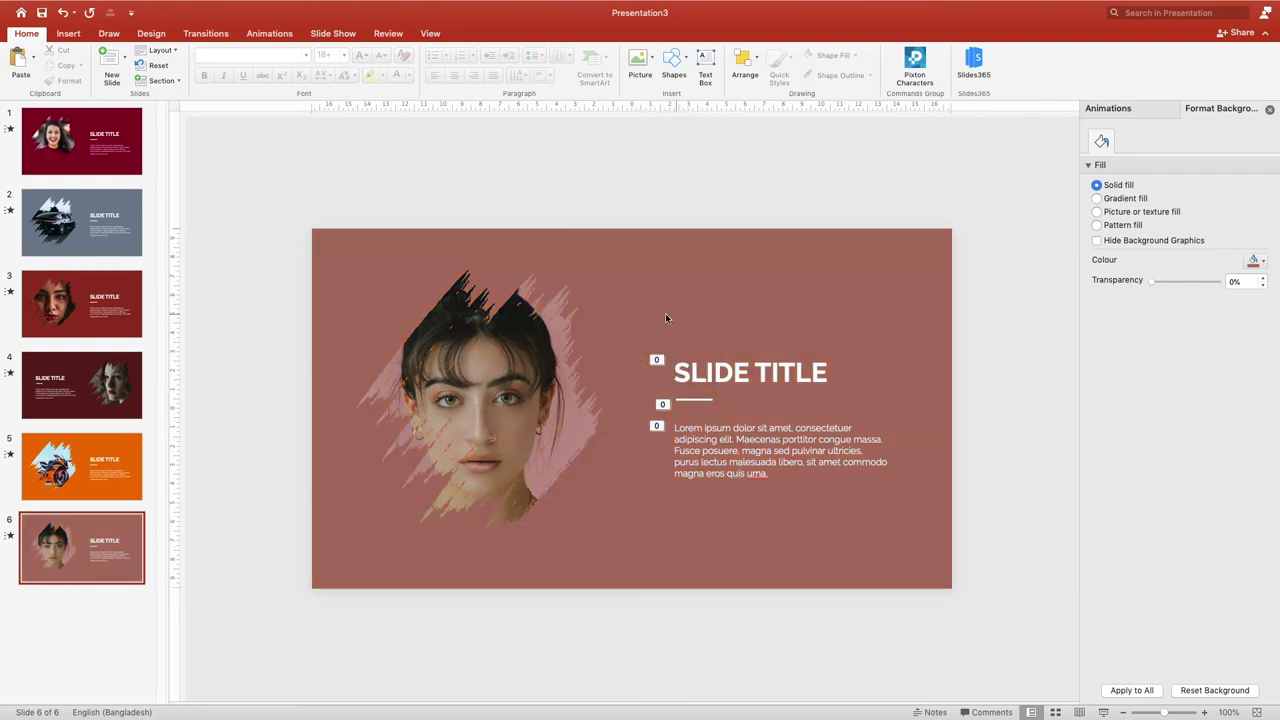
right_click(102, 554)
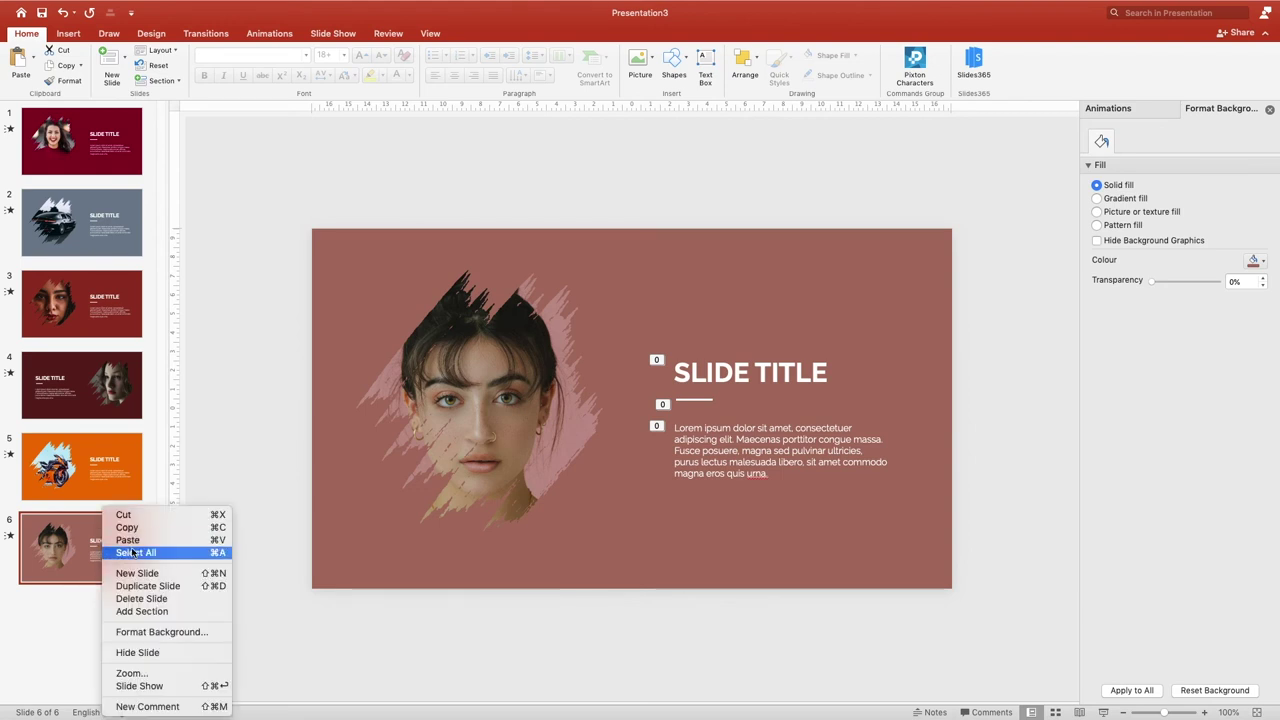
- Duplicate slide 6 as slide 7 and delete its portrait
left_click(150, 583)
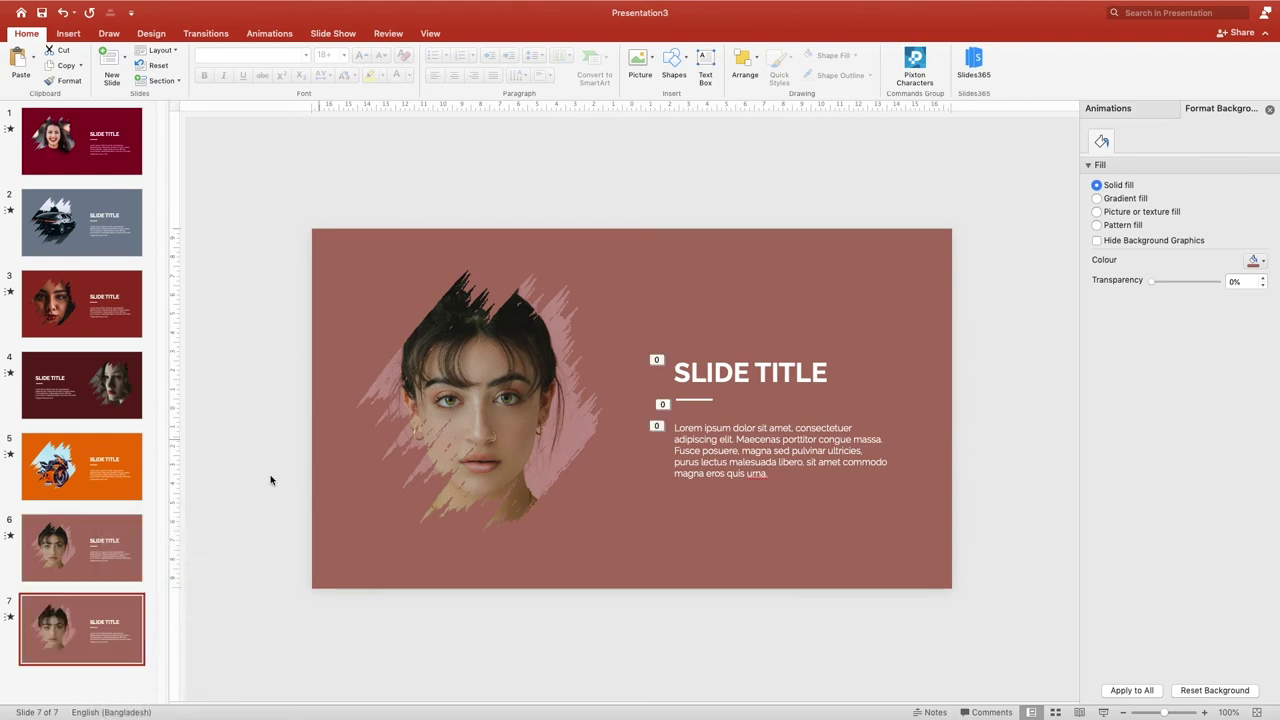
left_click(486, 418)
key("Delete")
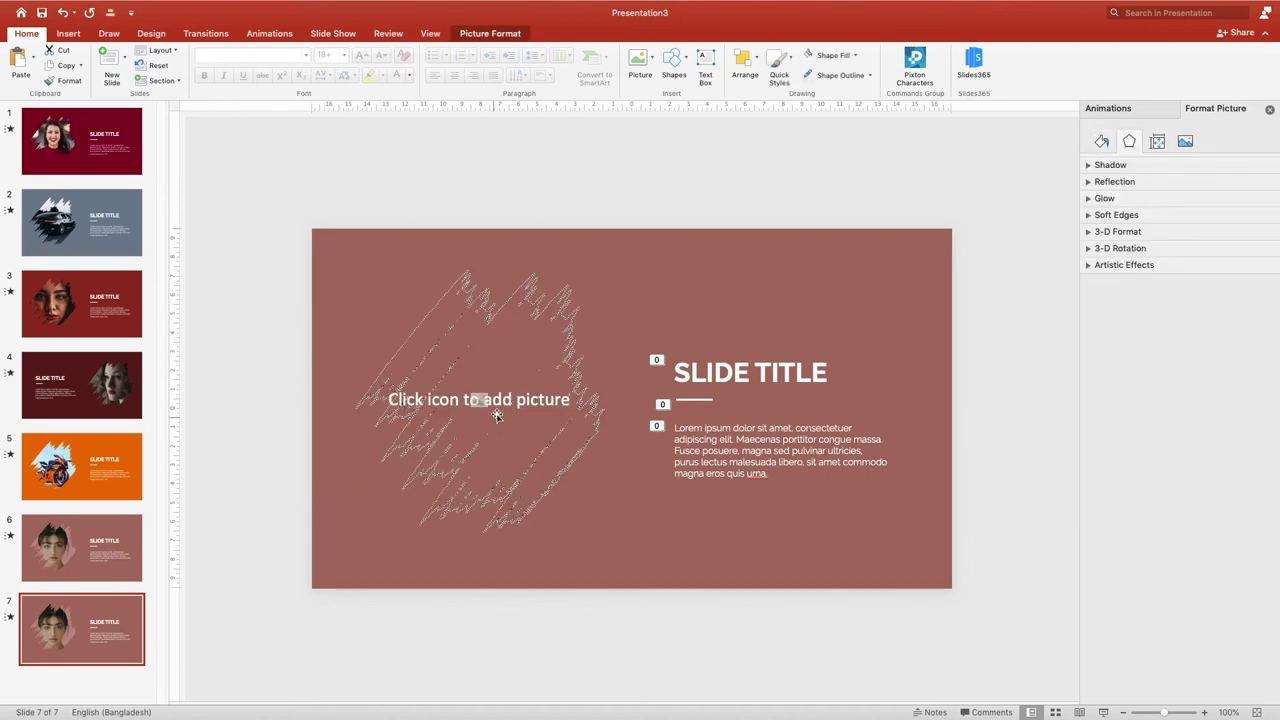
- Insert the yellow sports car image into slide 7's brush frame
left_click(480, 401)
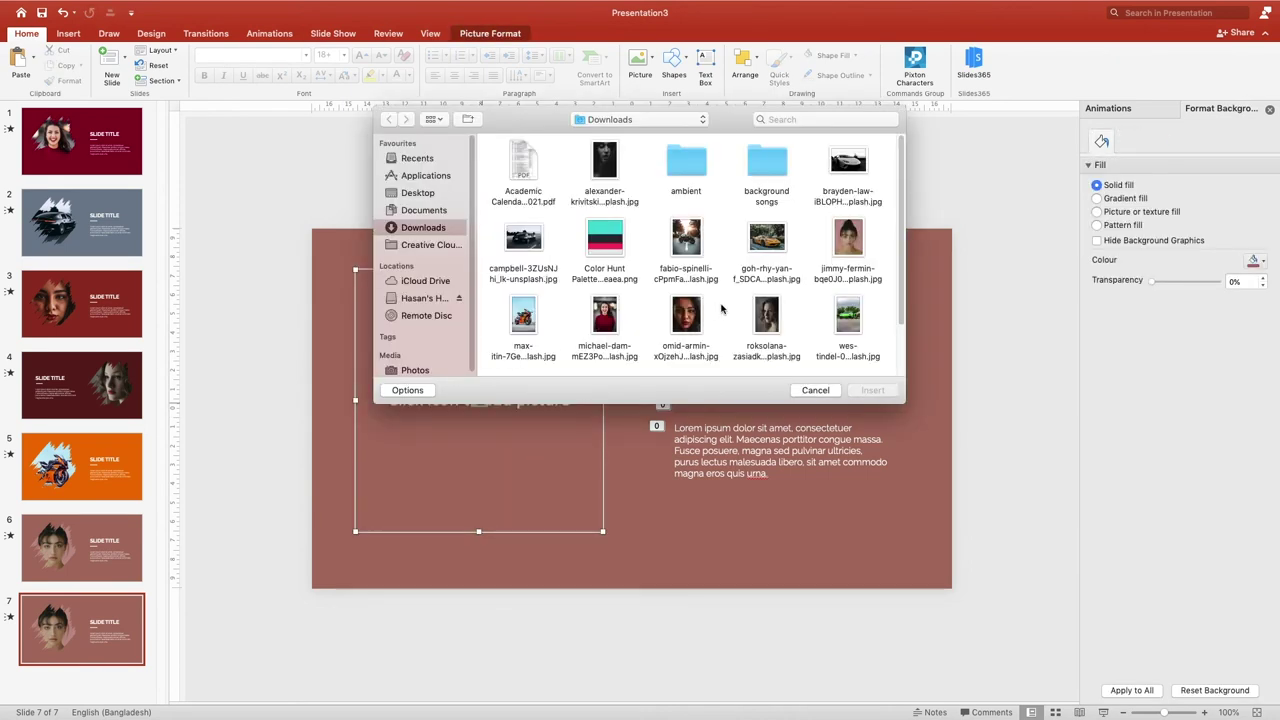
scroll(721, 309, "down", 3)
scroll(690, 298, "up", 1)
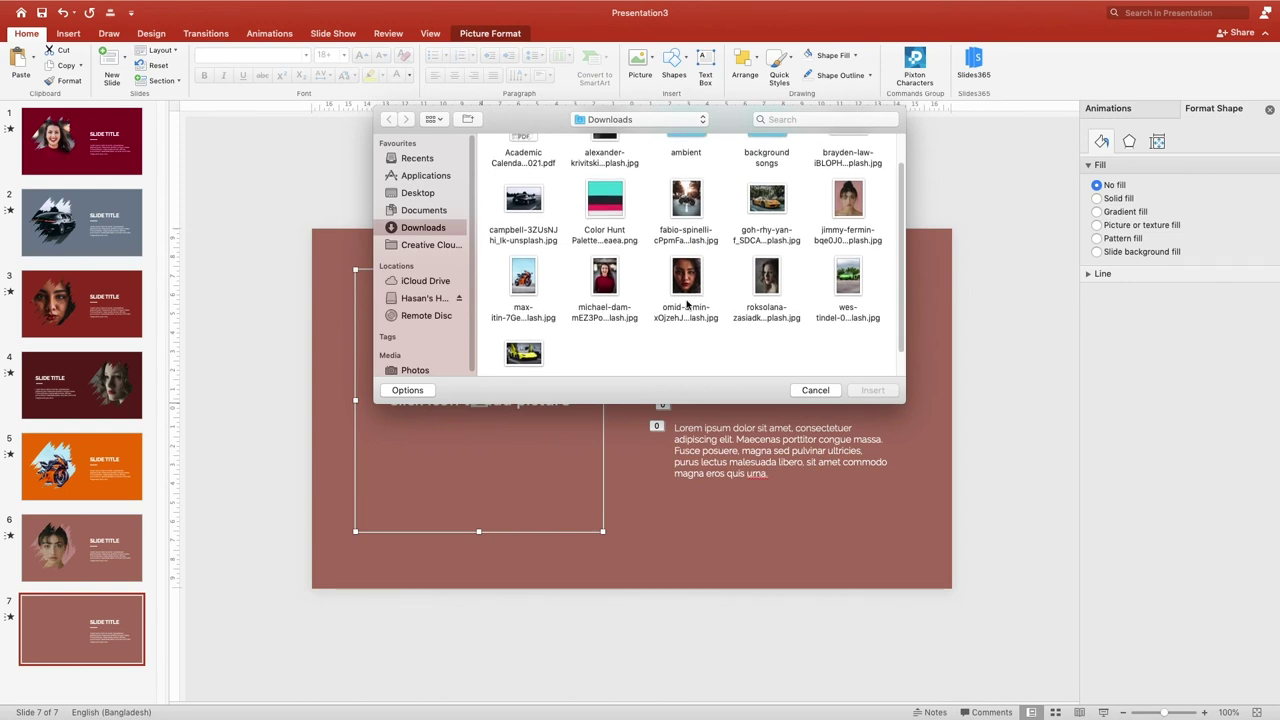
left_click(766, 199)
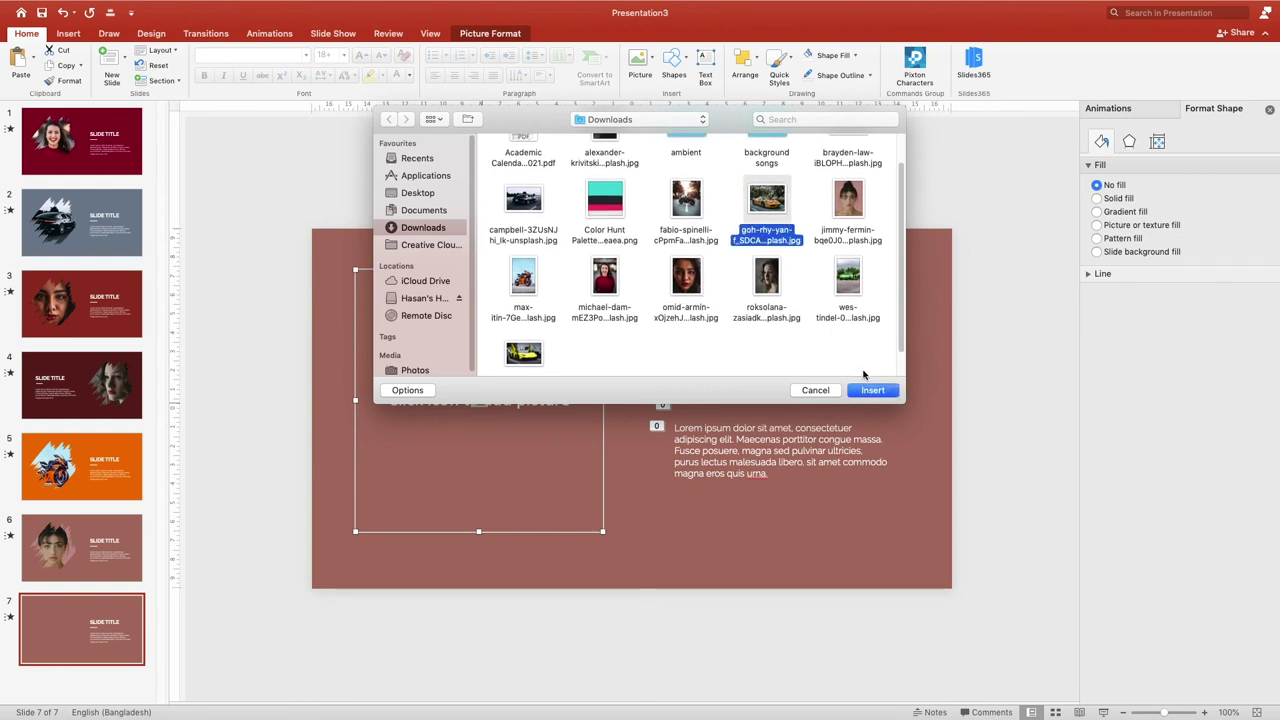
left_click(868, 391)
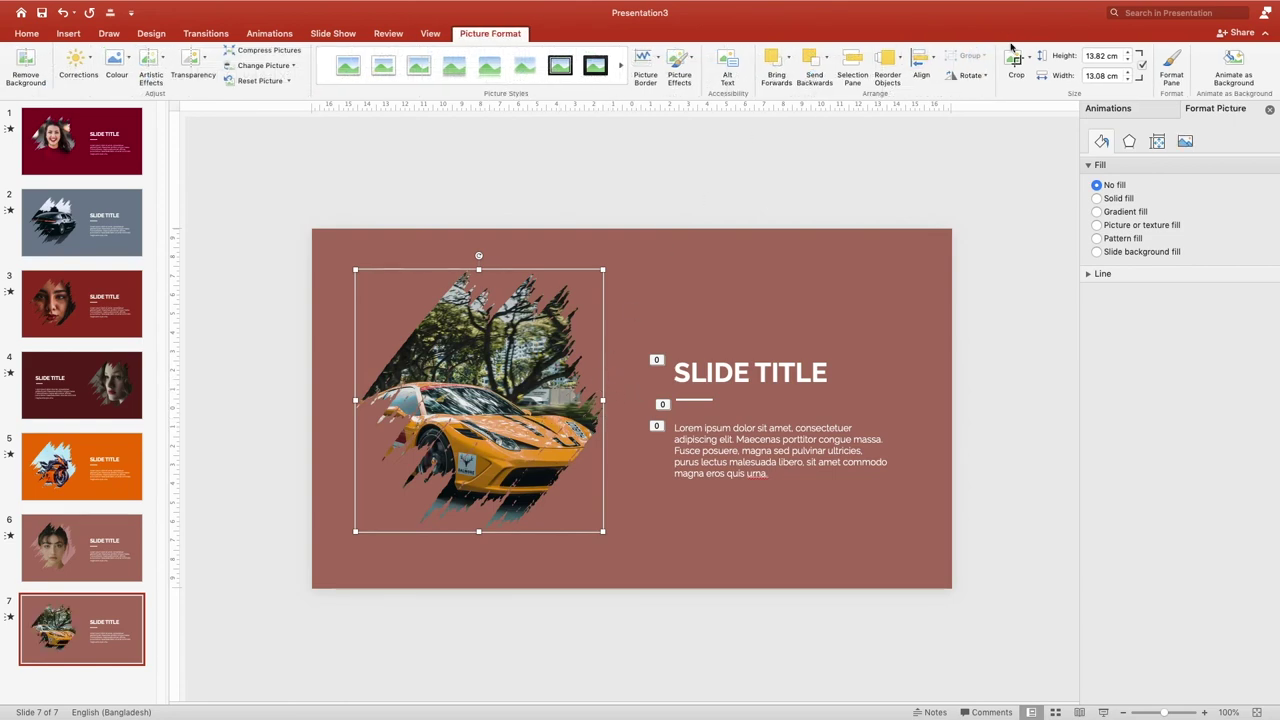
left_click(1014, 60)
- Crop, resize and reposition the yellow sports car so it sits neatly within the brush shape
left_click_drag(499, 370, 521, 348)
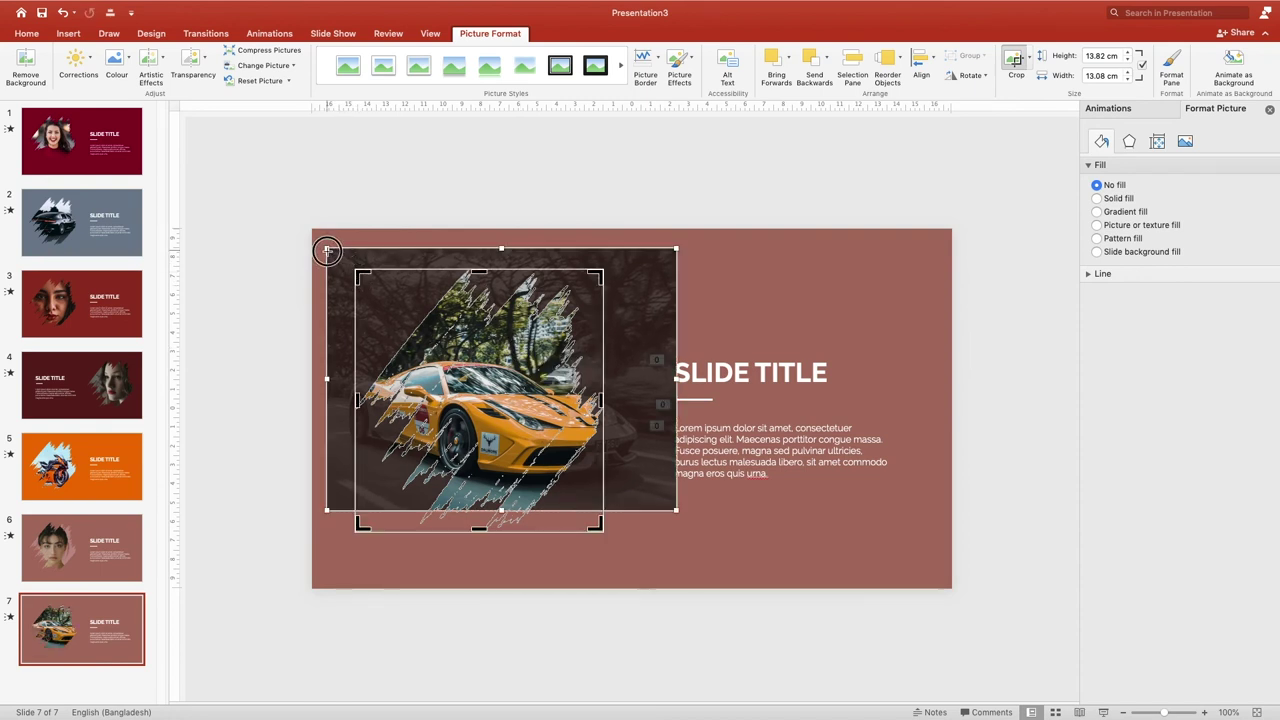
left_click_drag(326, 249, 360, 273)
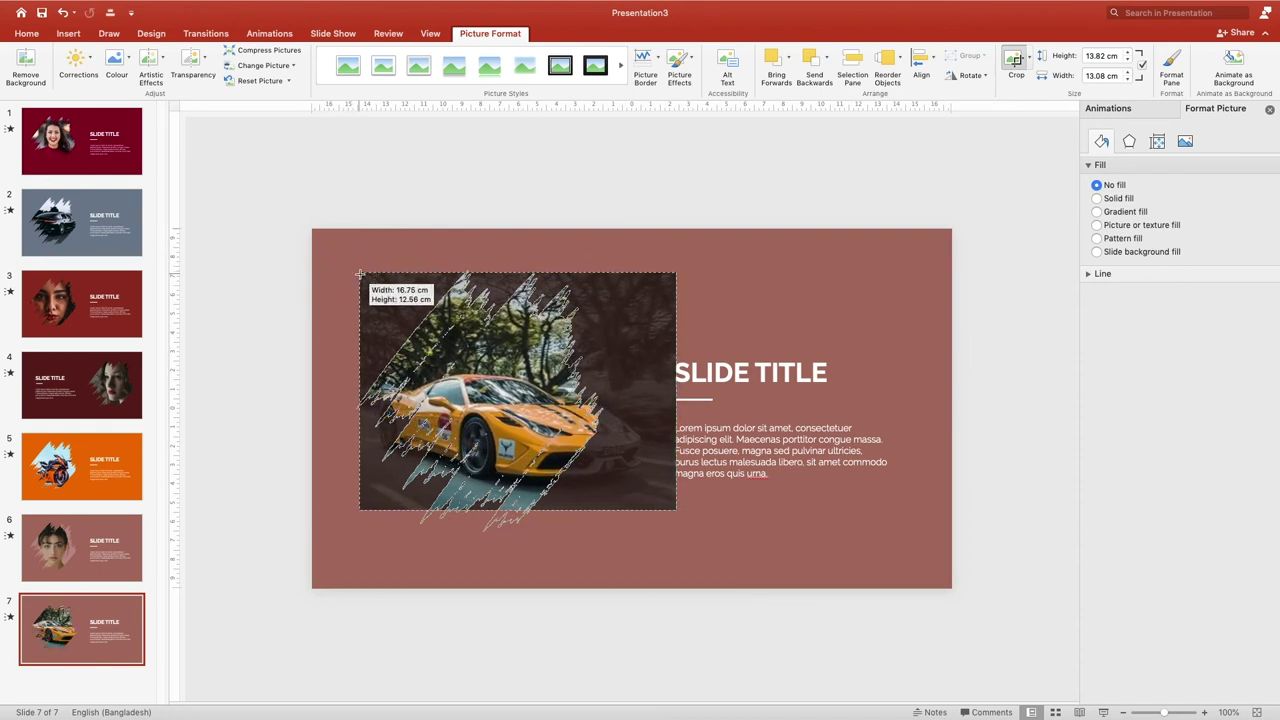
mouse_move(380, 287)
left_mouse_down()
mouse_move(357, 280)
mouse_move(350, 256)
left_mouse_up()
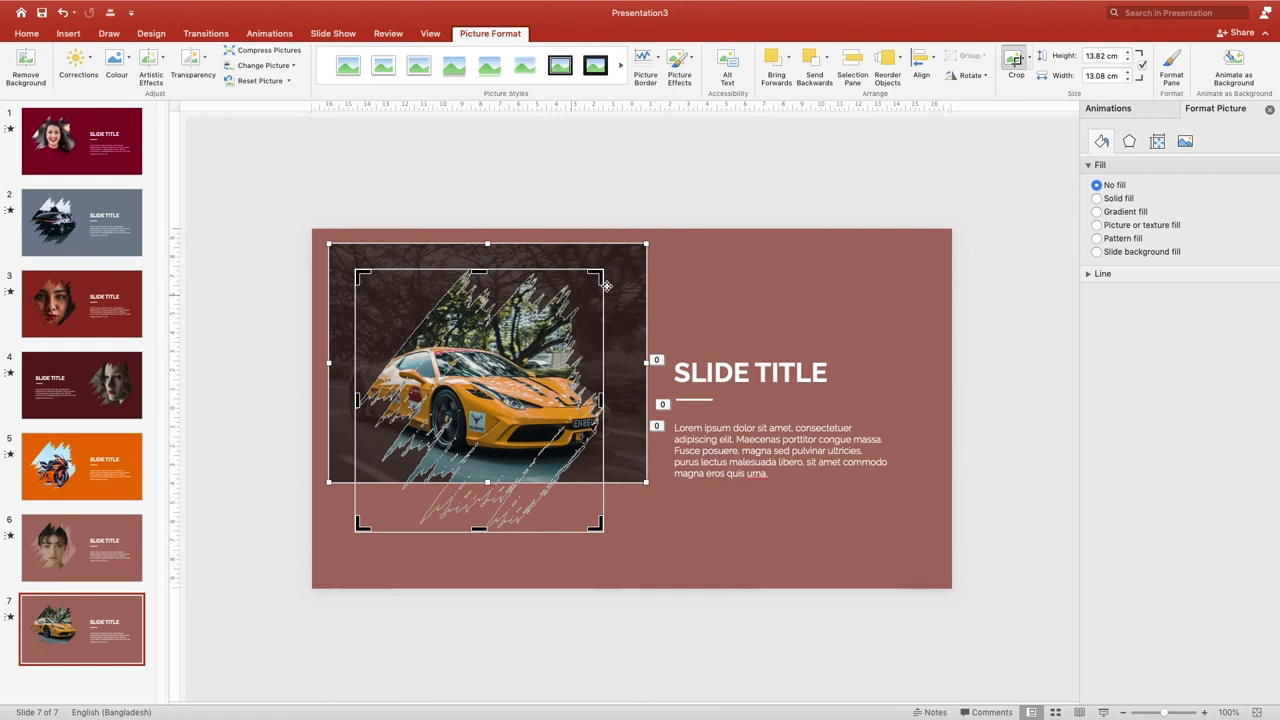
left_click(1015, 58)
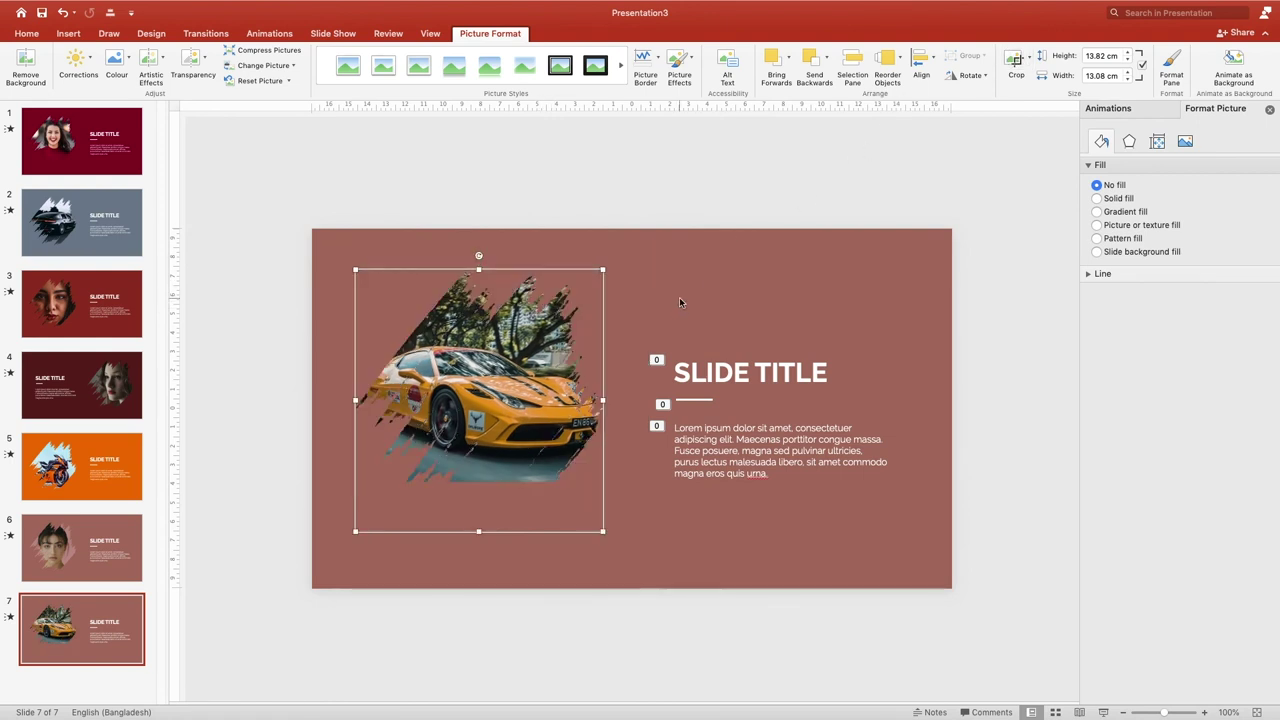
left_click_drag(605, 329, 630, 333)
mouse_move(663, 290)
left_mouse_down()
mouse_move(591, 298)
mouse_move(615, 300)
left_mouse_up()
left_click(1016, 58)
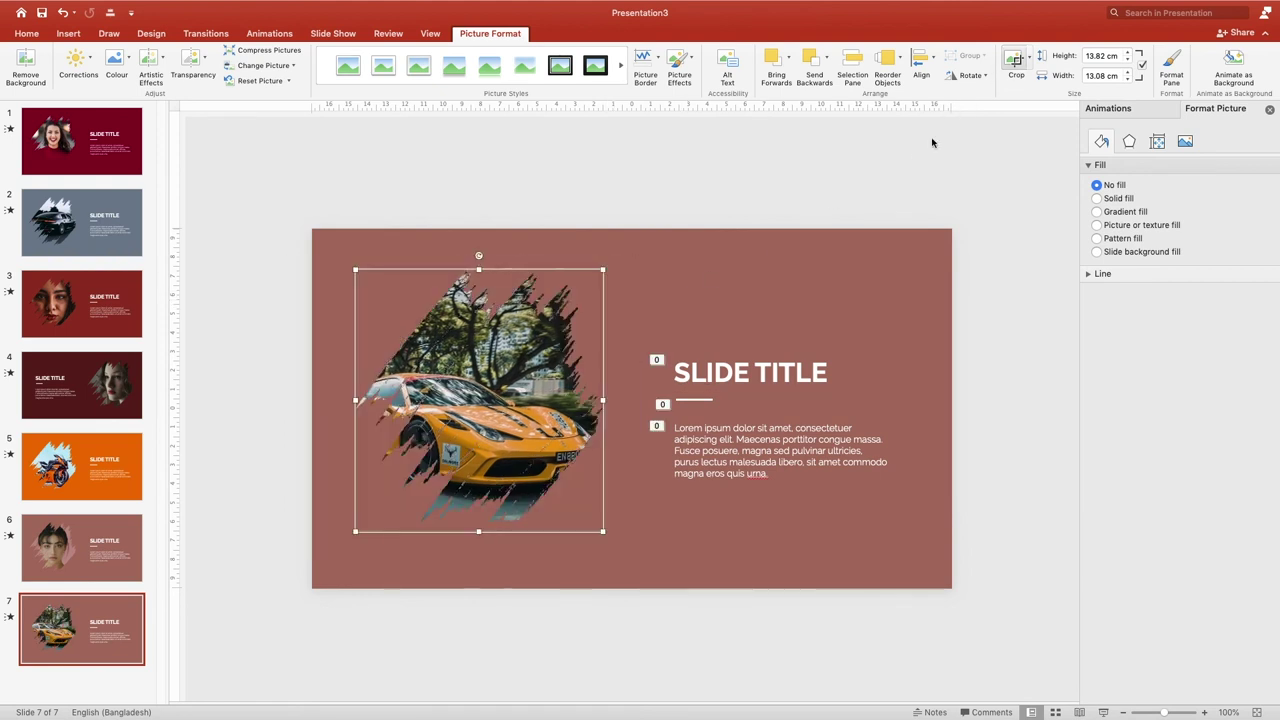
left_click(773, 282)
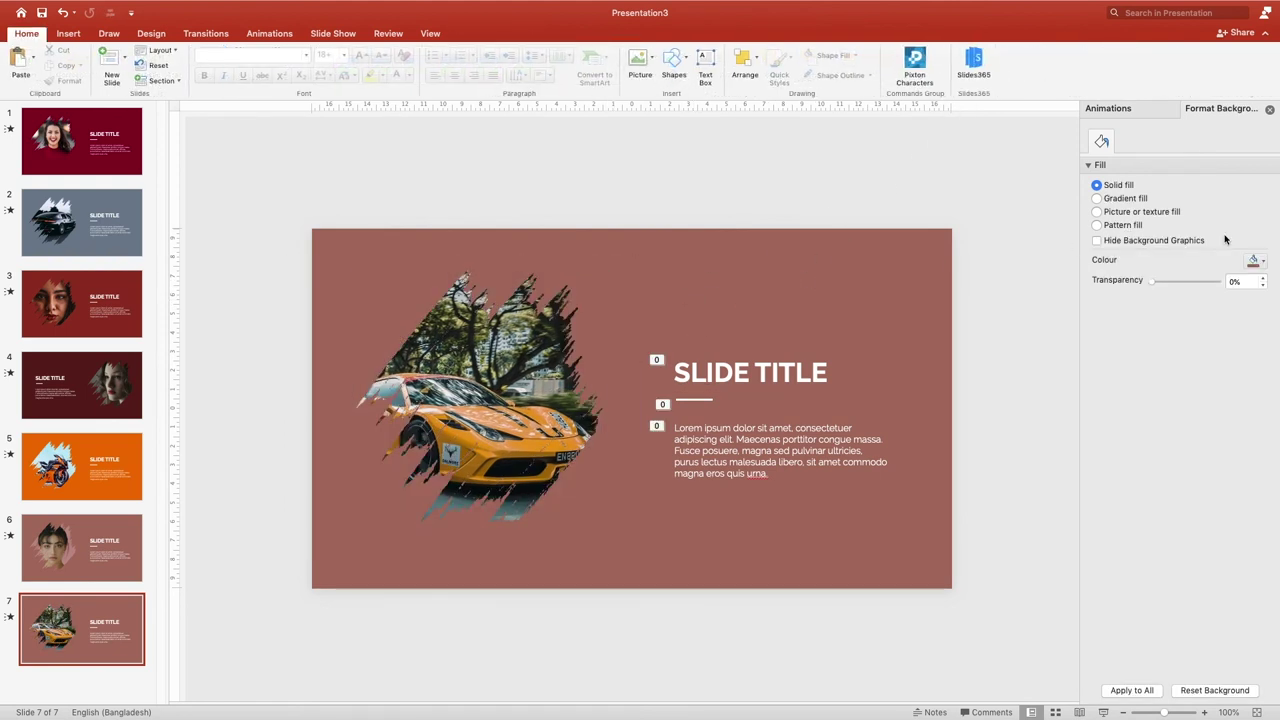
- Eyedrop the car's orange paint in More Colours as slide 7's solid background colour
left_click(1259, 258)
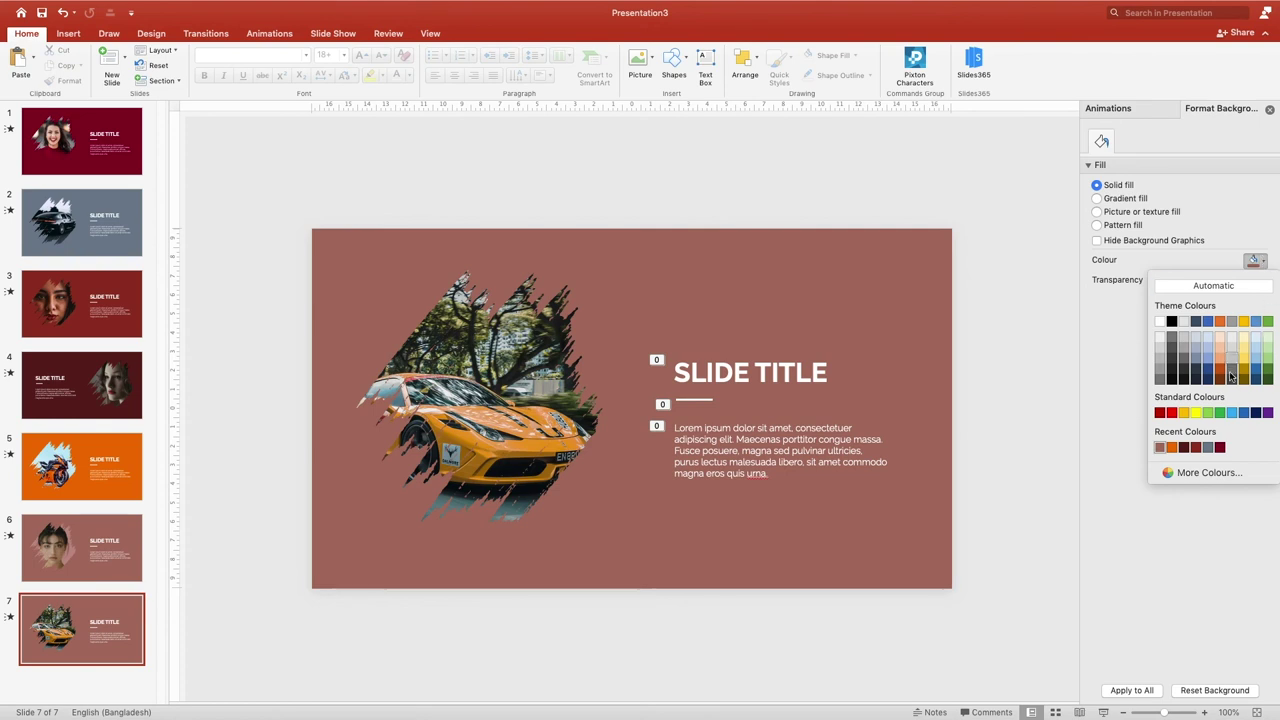
left_click(1207, 472)
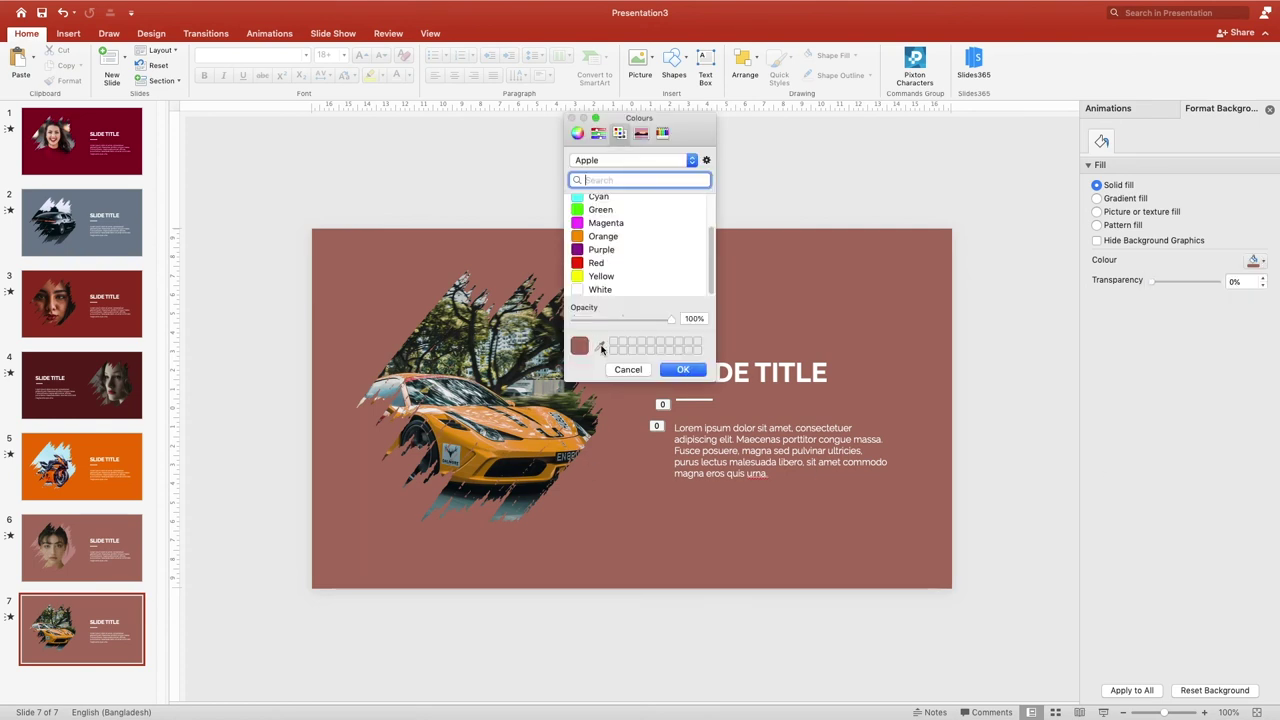
left_click(600, 346)
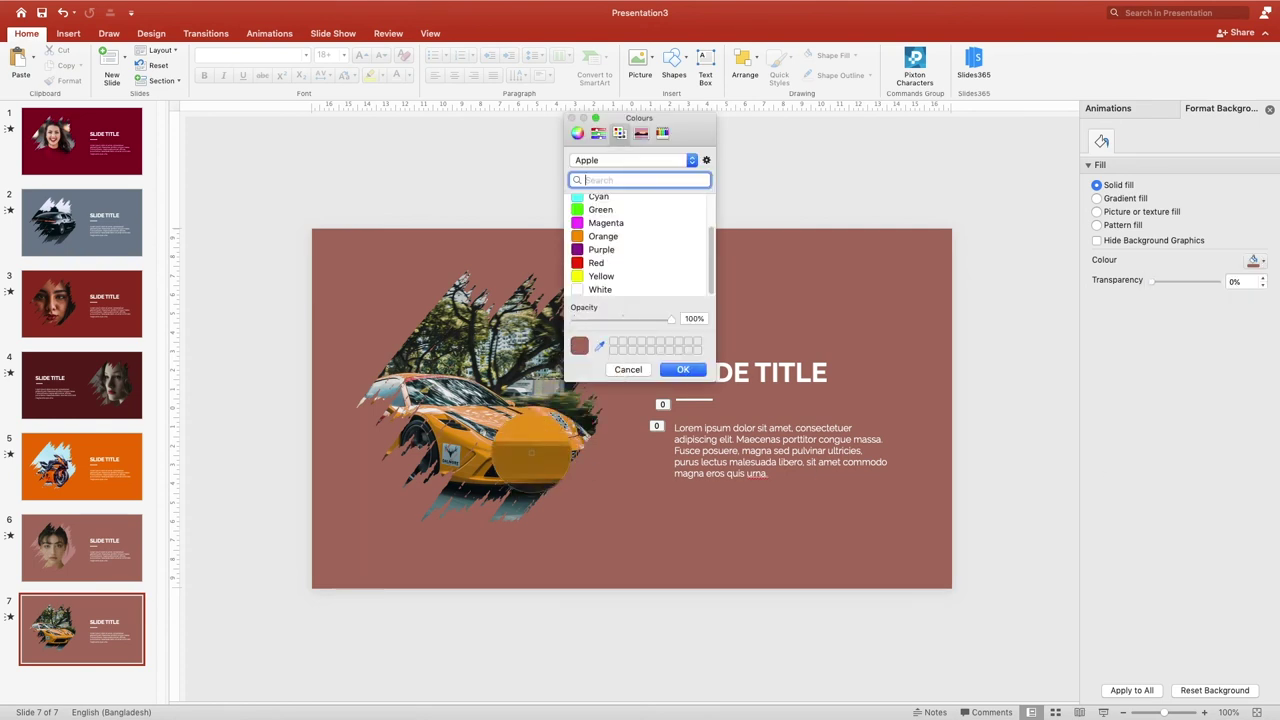
left_click(532, 453)
left_click(680, 370)
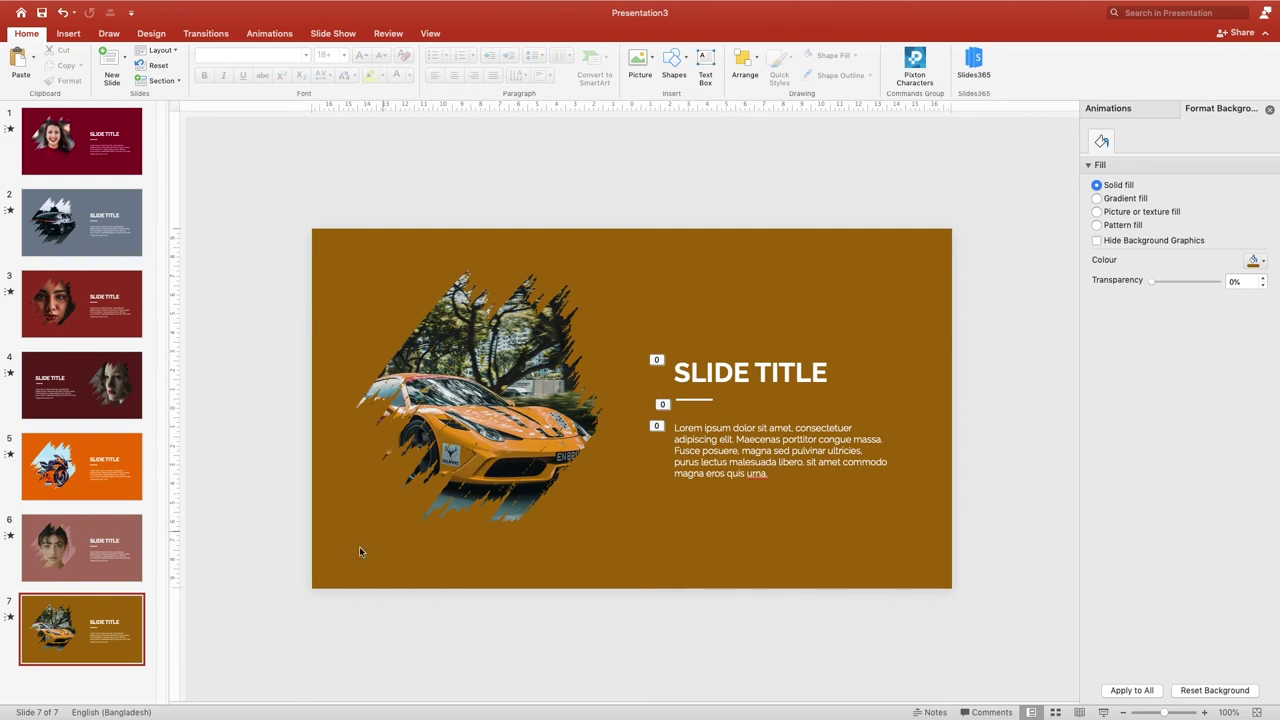
left_click(60, 622)
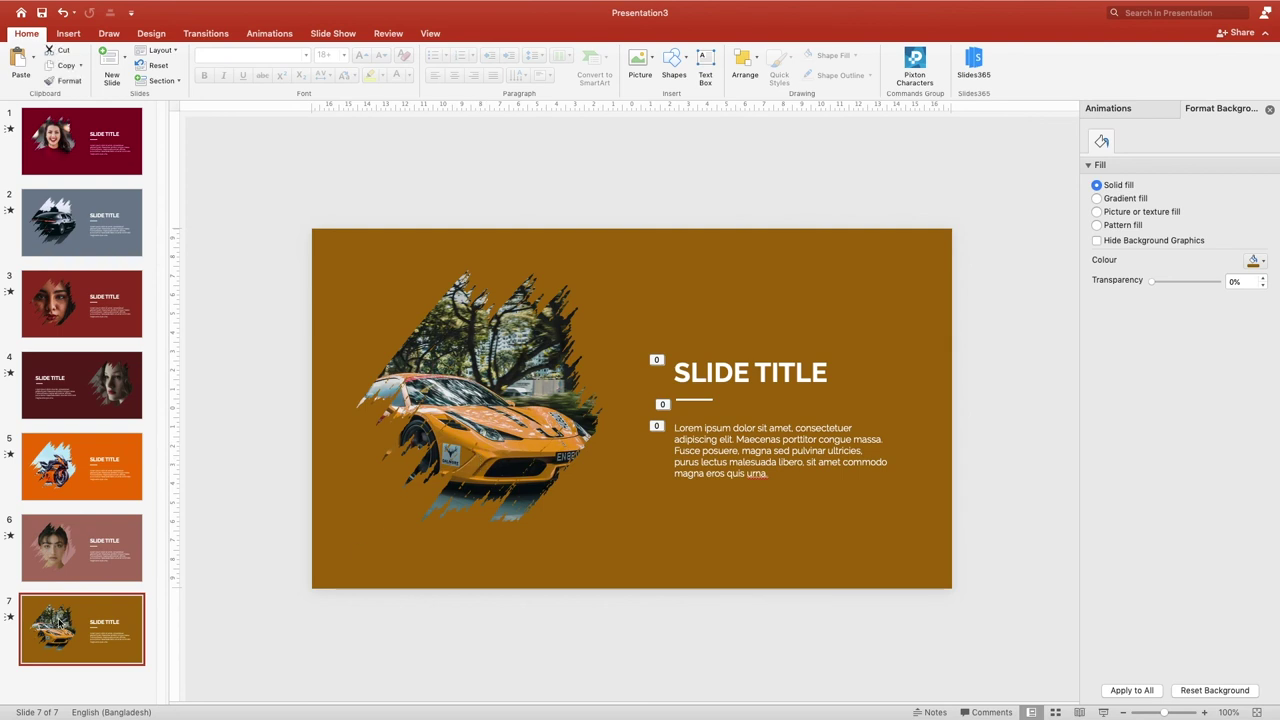
- Duplicate slide 7 as slide 8 and delete the car picture from it
right_click(60, 622)
left_click(88, 587)
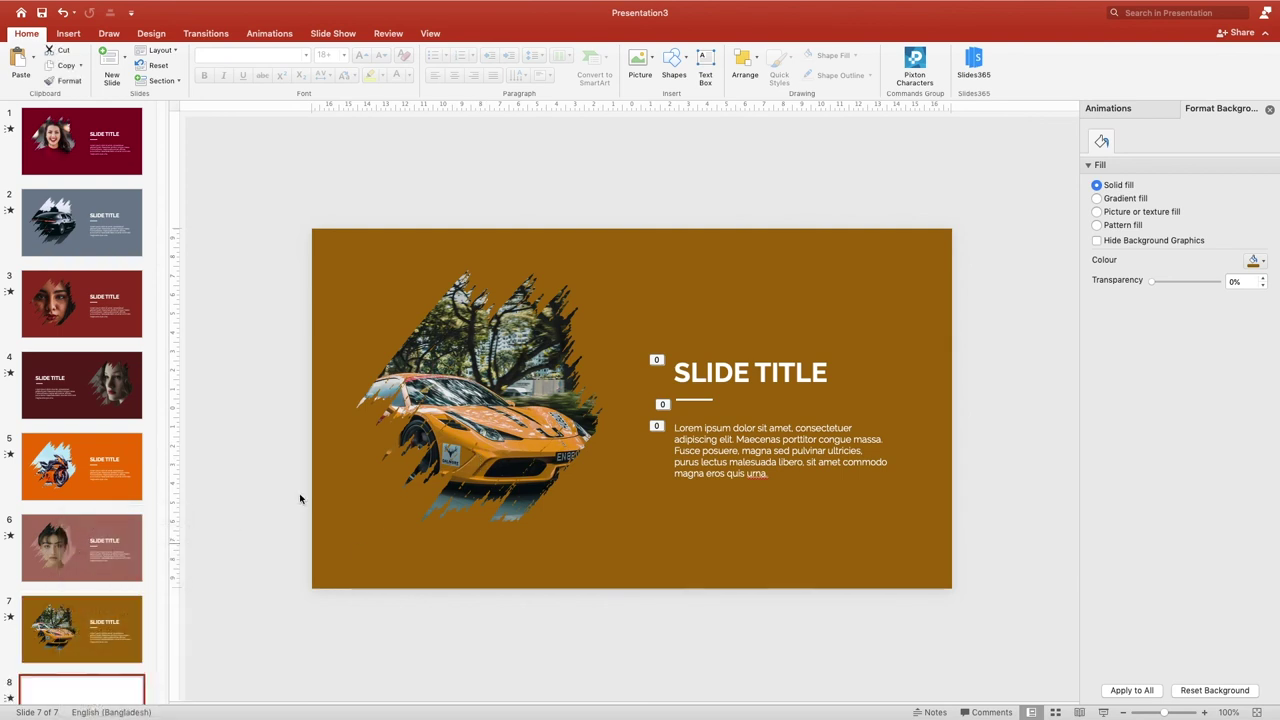
left_click(460, 414)
key("Delete")
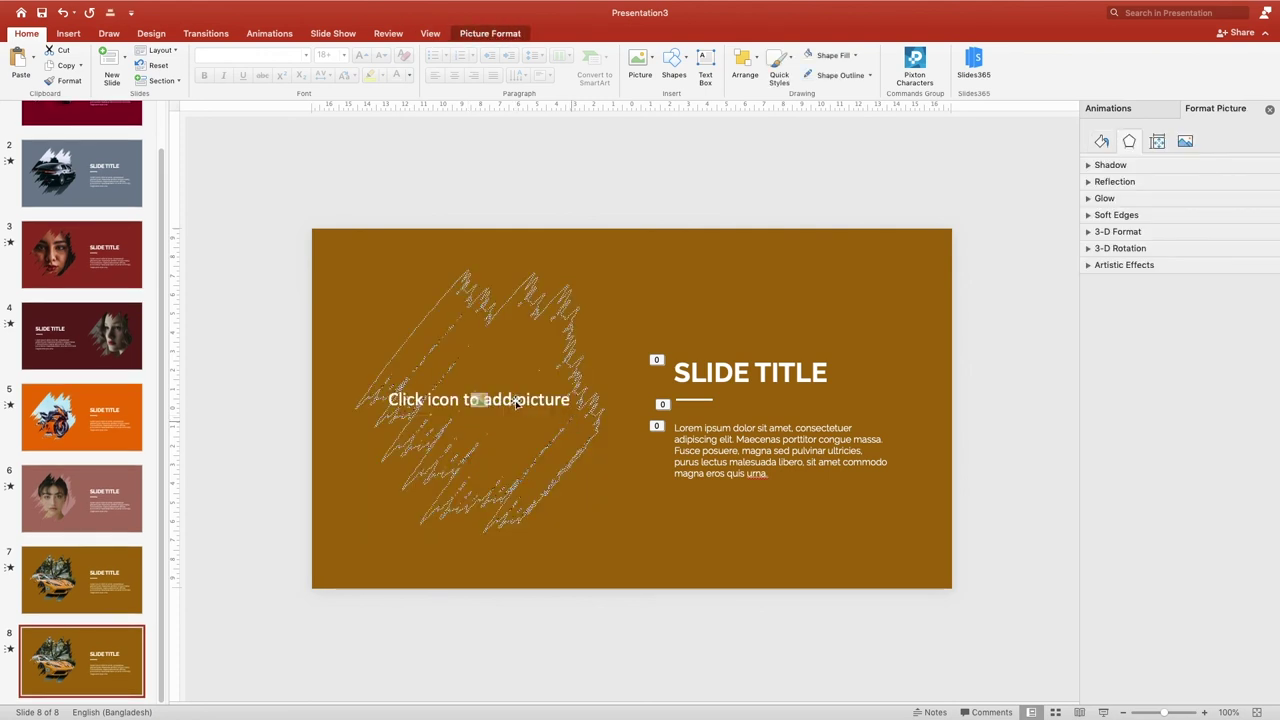
- Insert the black-and-white face photo from Downloads into slide 8's brush shape
left_click(474, 402)
scroll(731, 292, "down", 2)
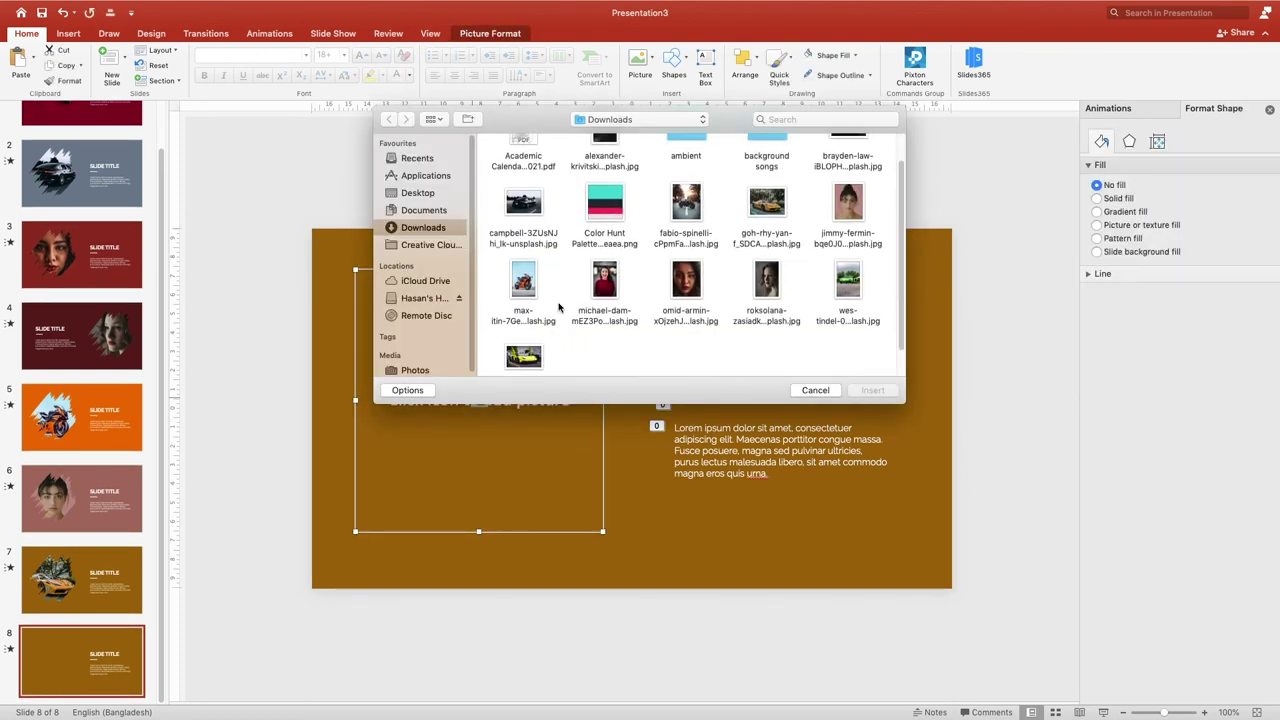
scroll(558, 305, "up", 2)
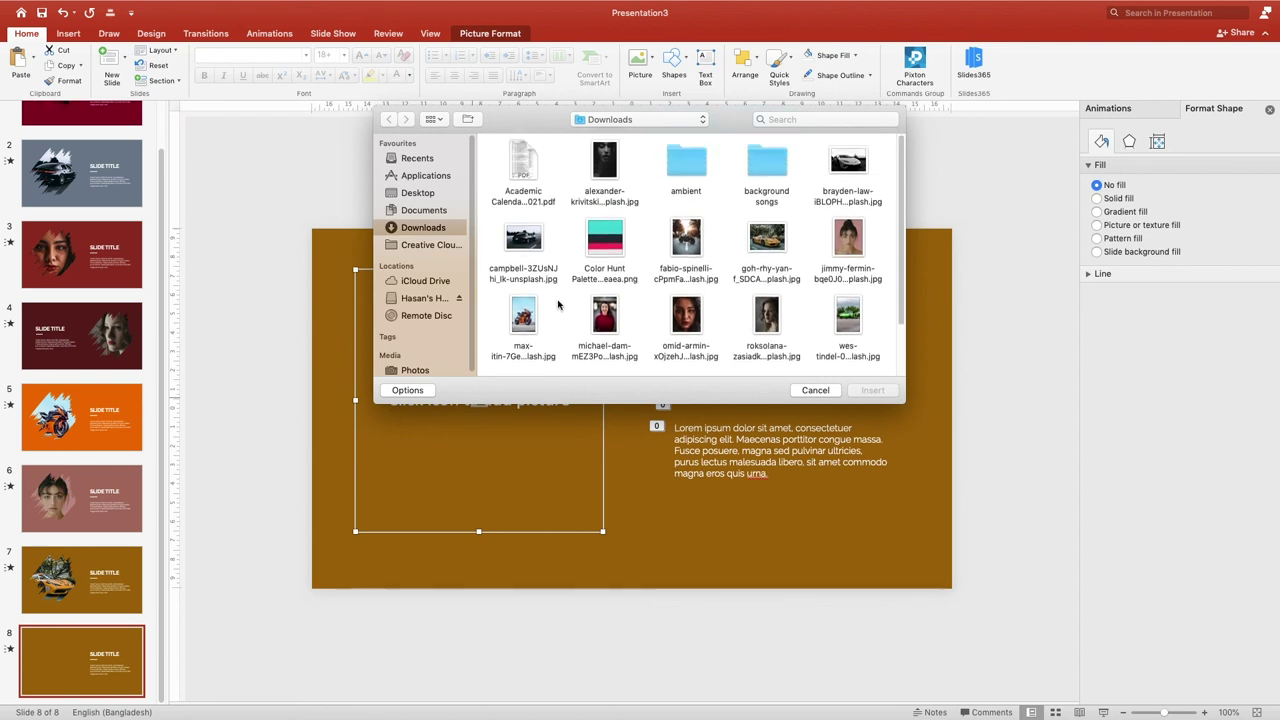
left_click(604, 172)
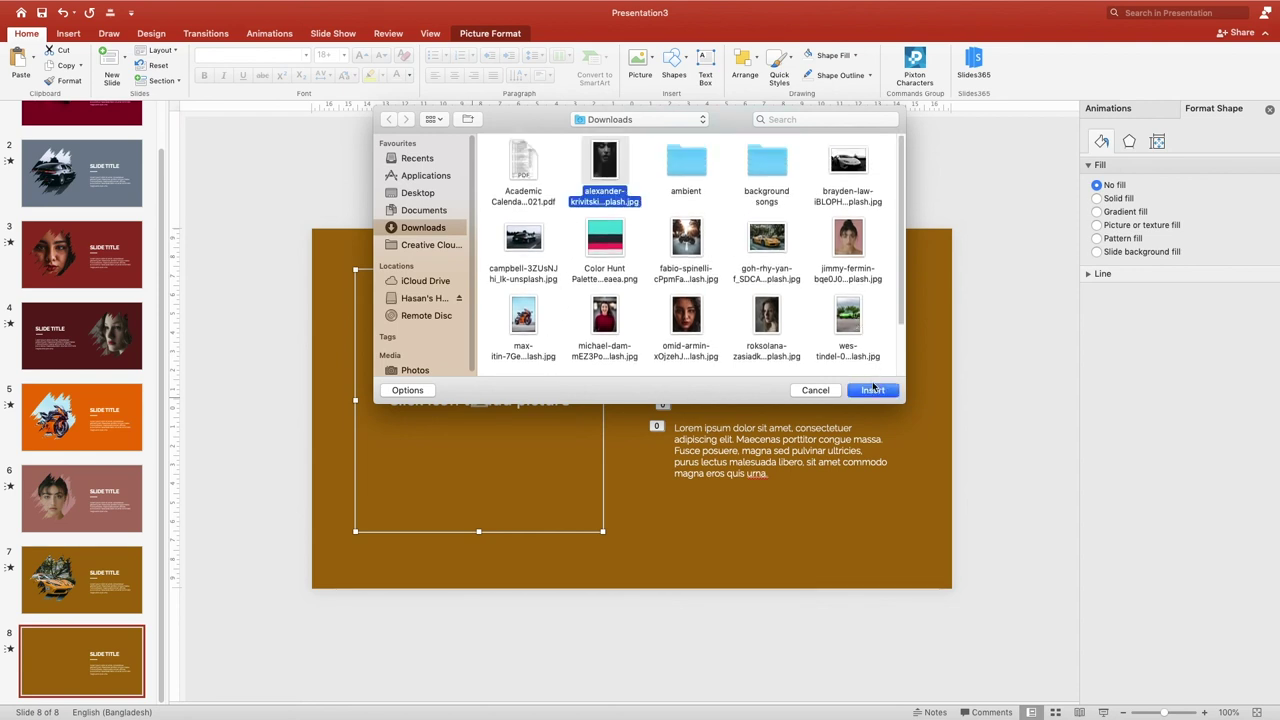
left_click(872, 390)
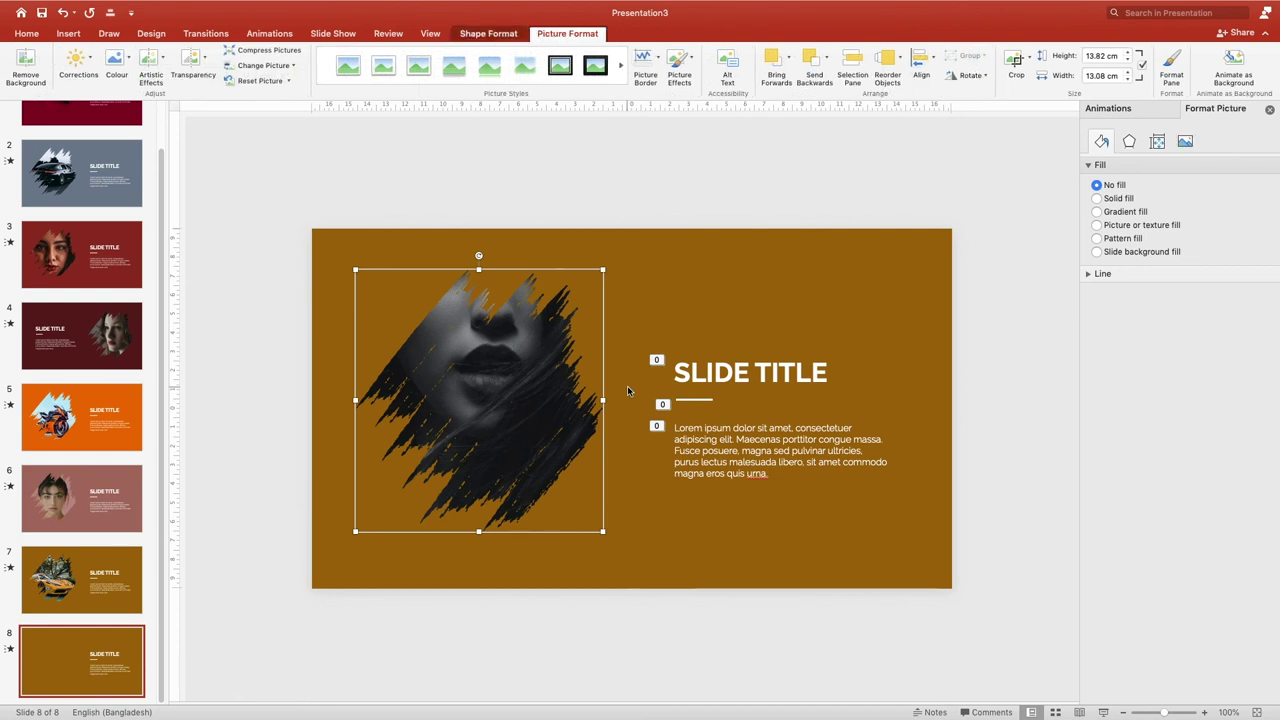
- Crop the face photo, enlarging and shifting it down so the face is centred in the brush frame
left_click(1016, 60)
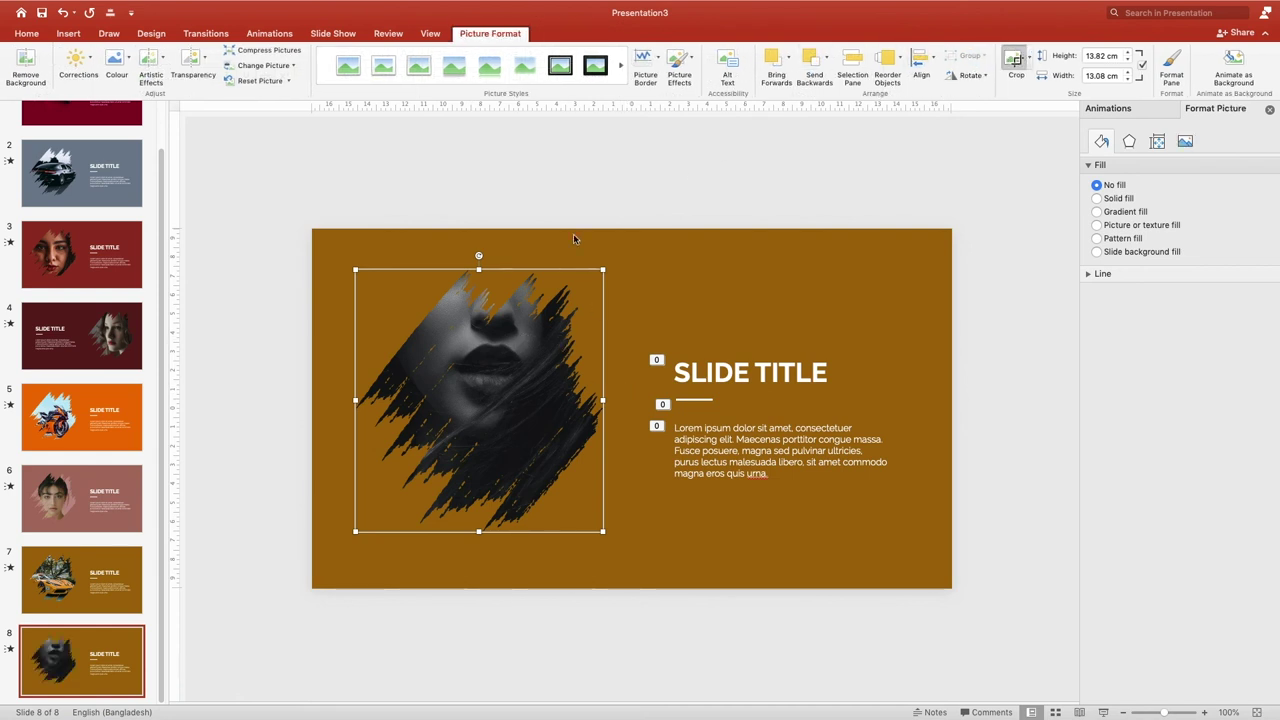
left_click_drag(517, 242, 525, 252)
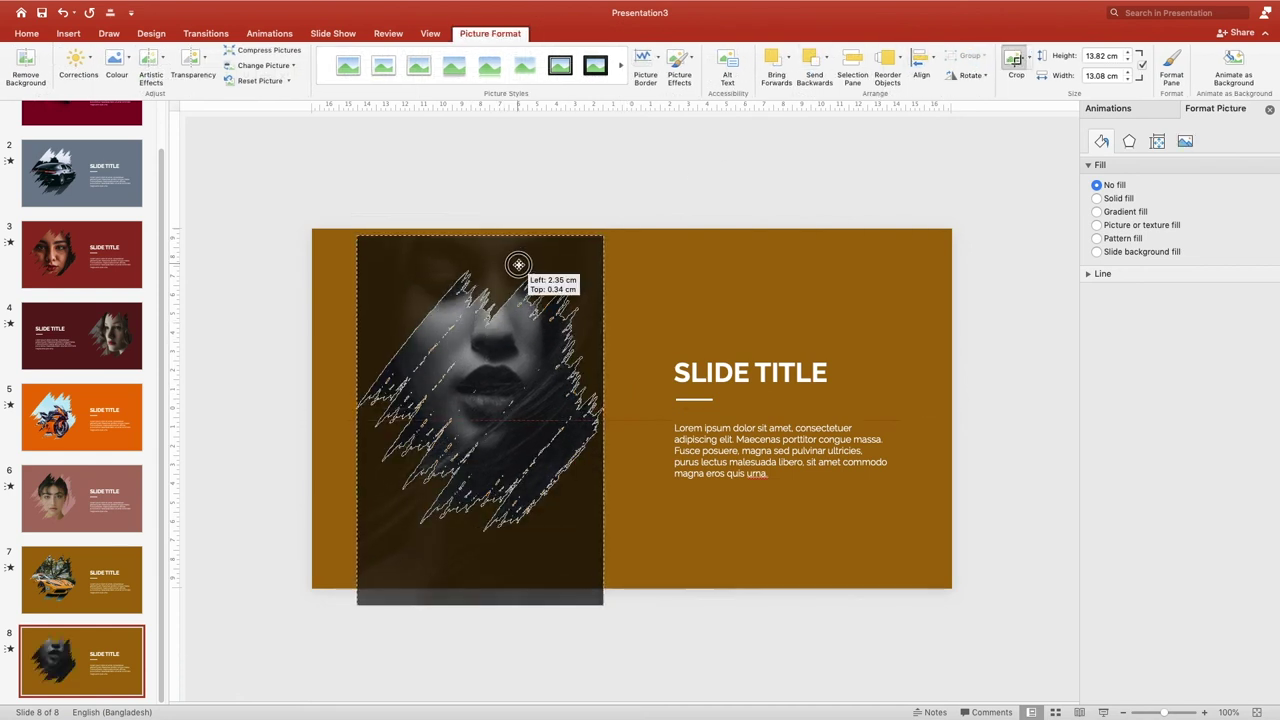
left_click_drag(527, 248, 530, 273)
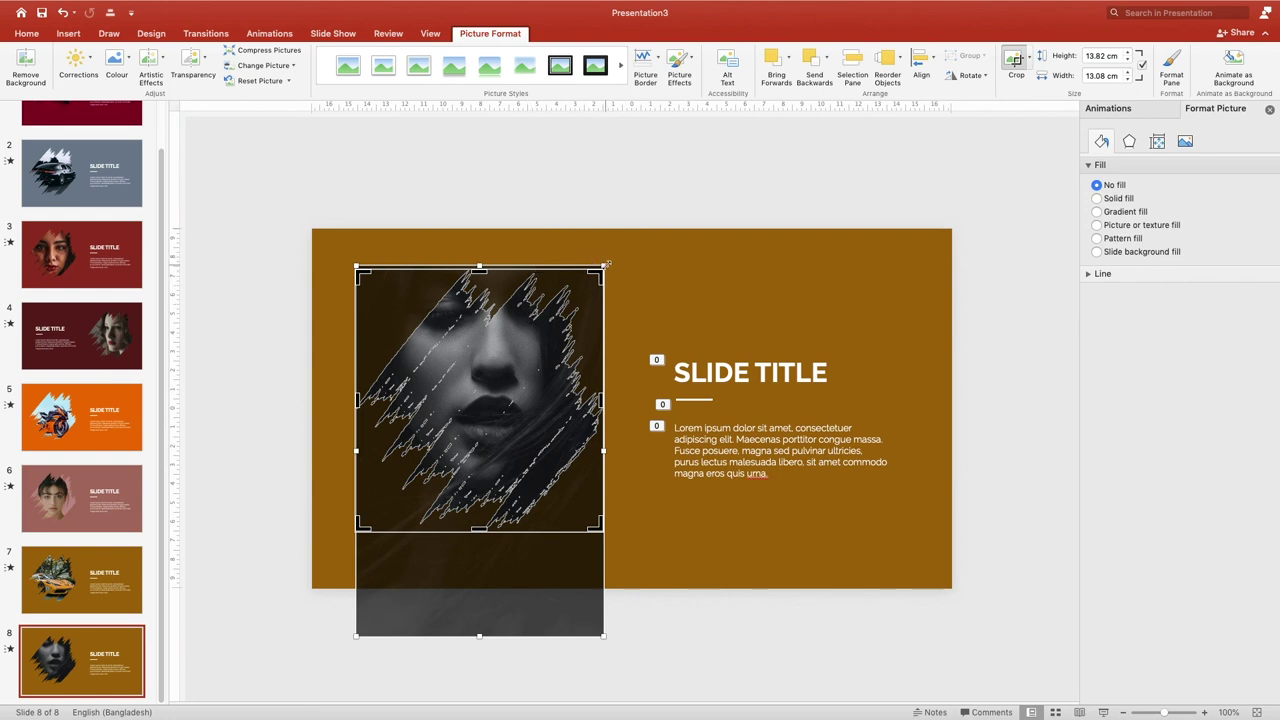
mouse_move(604, 266)
left_mouse_down()
mouse_move(631, 230)
mouse_move(607, 276)
left_mouse_up()
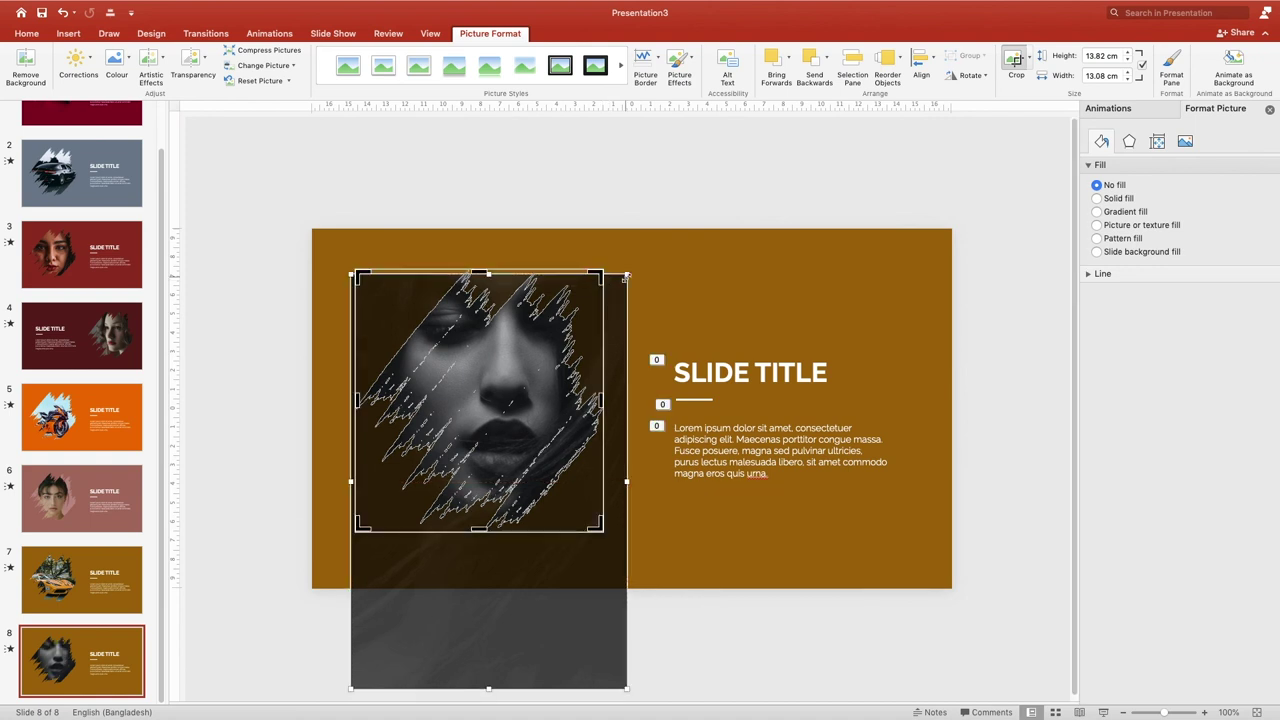
left_click_drag(621, 282, 625, 285)
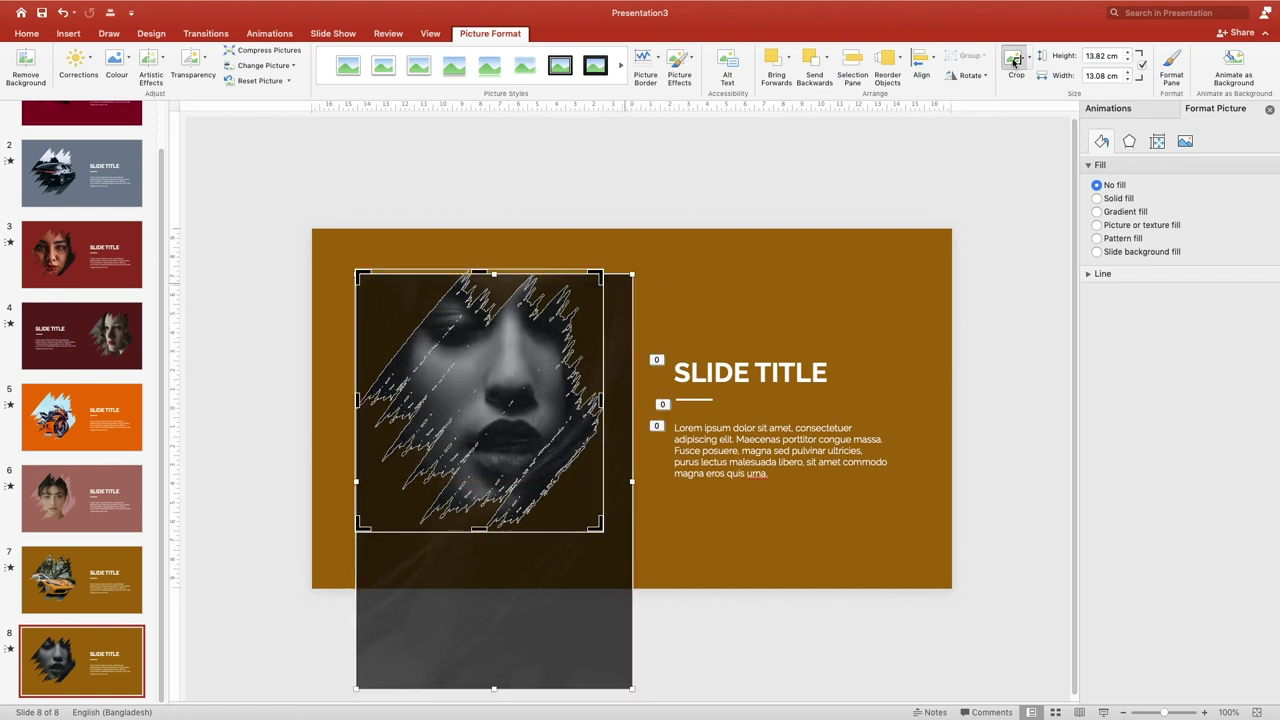
key("Escape")
left_click(625, 322)
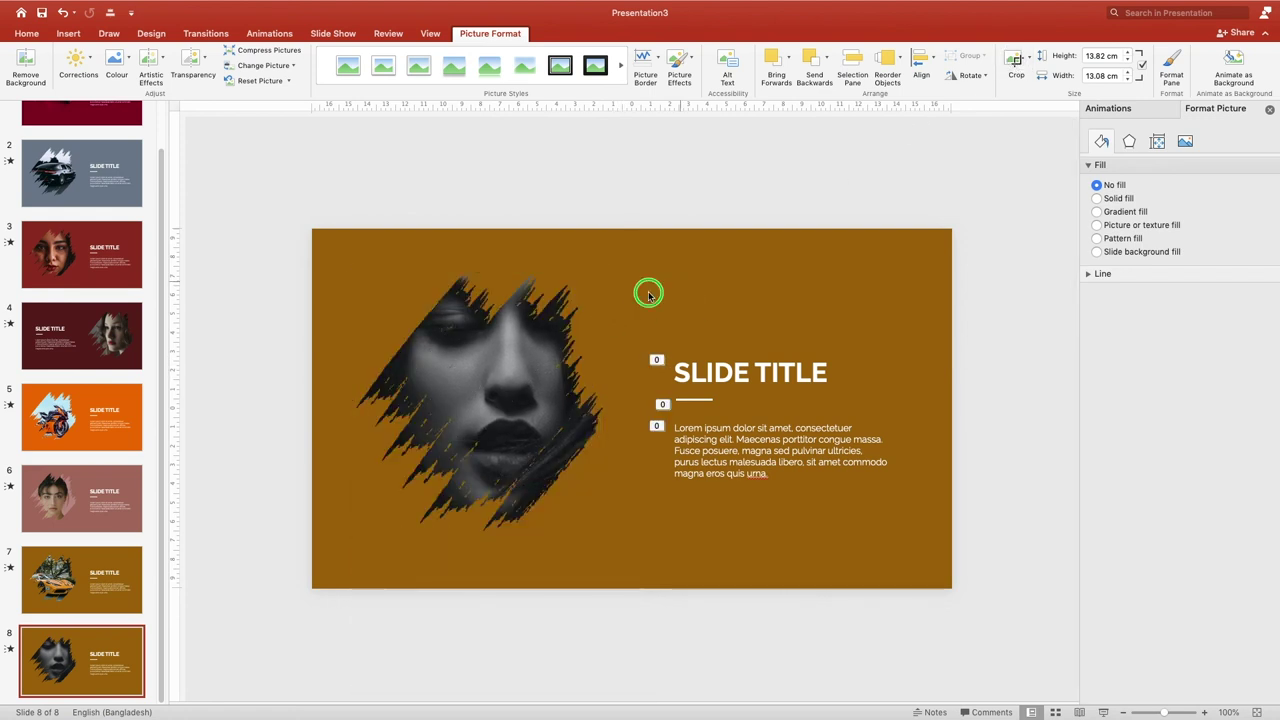
right_click(648, 293)
left_click(700, 466)
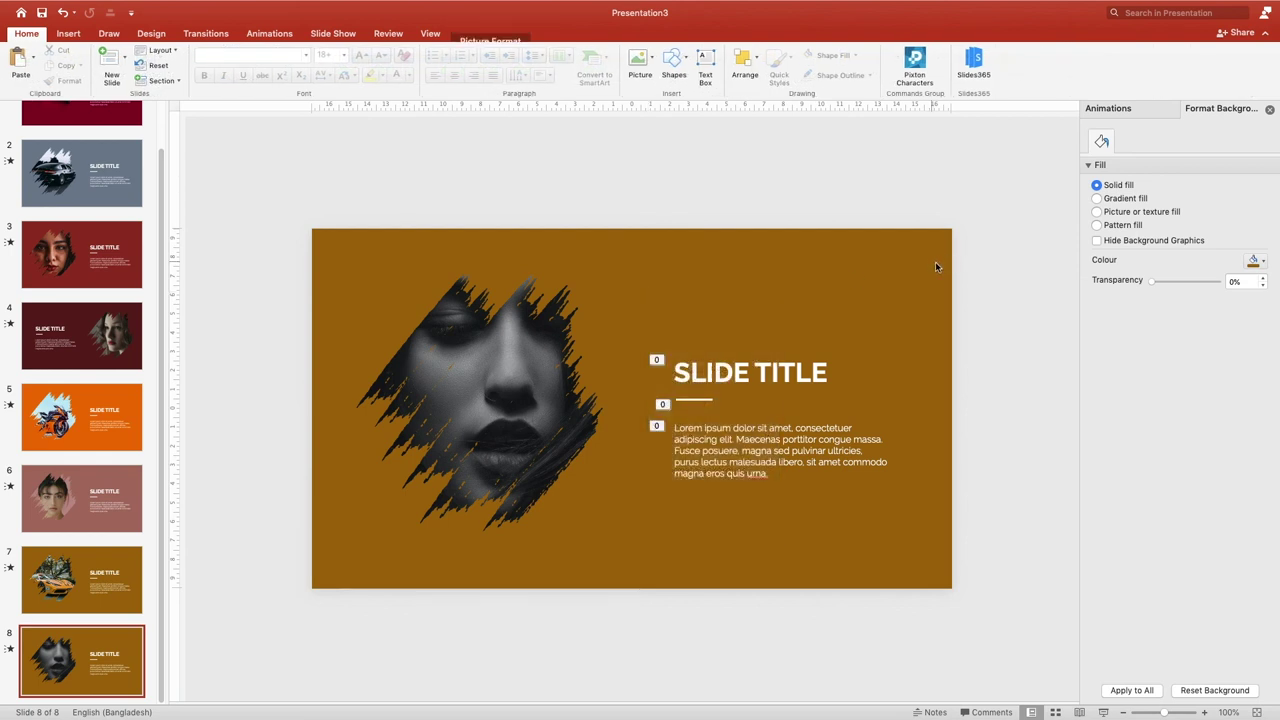
- Eyedrop black from the face photo as slide 8's background, then return to slide 1
left_click(1260, 262)
left_click(1208, 472)
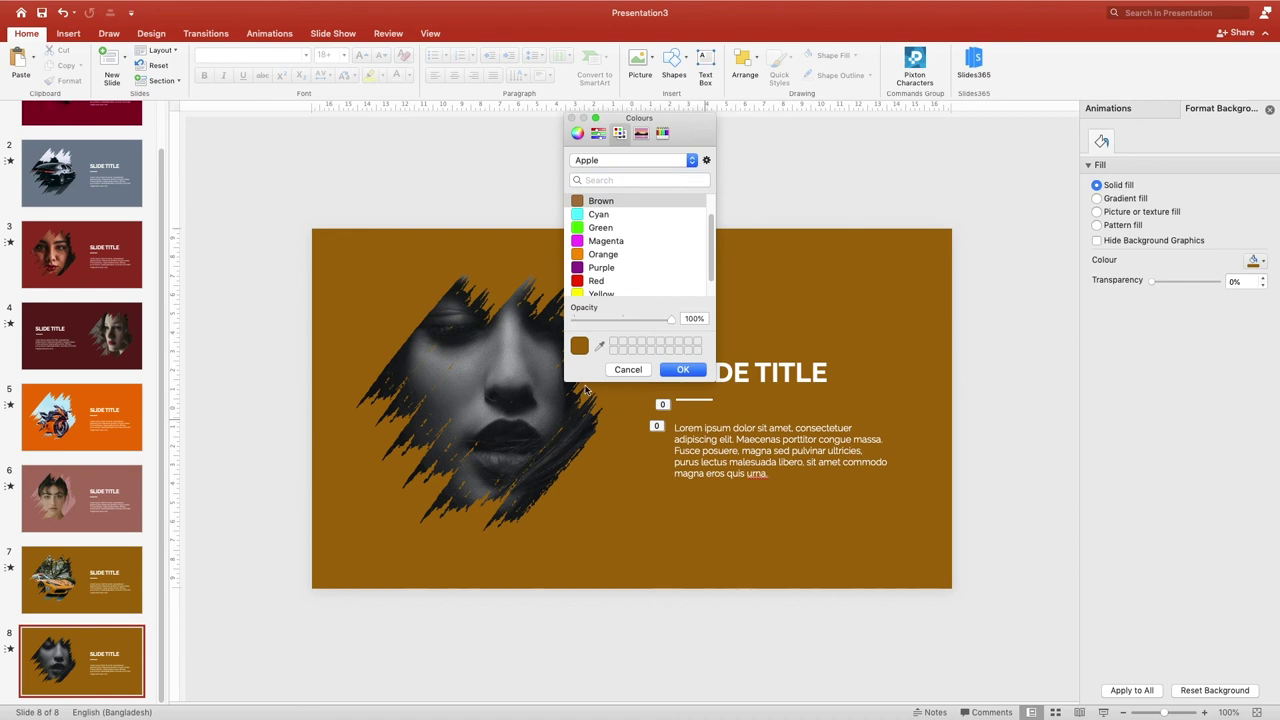
left_click(598, 347)
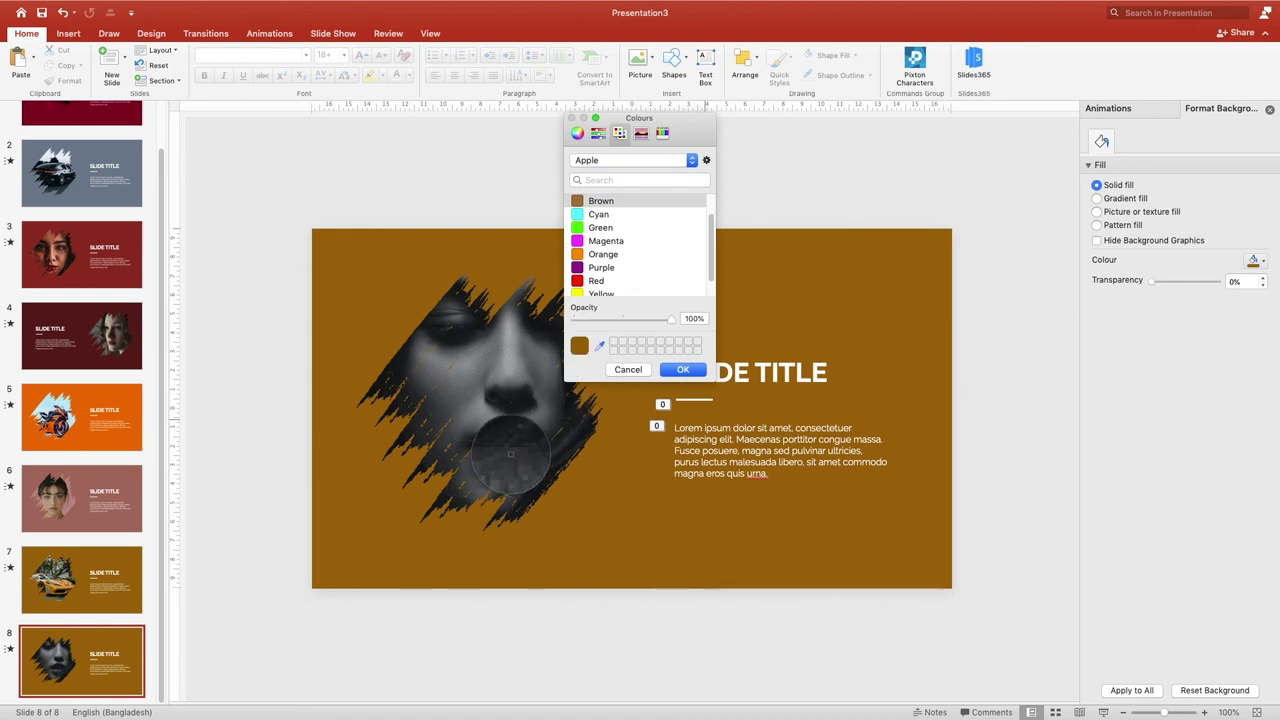
left_click(507, 451)
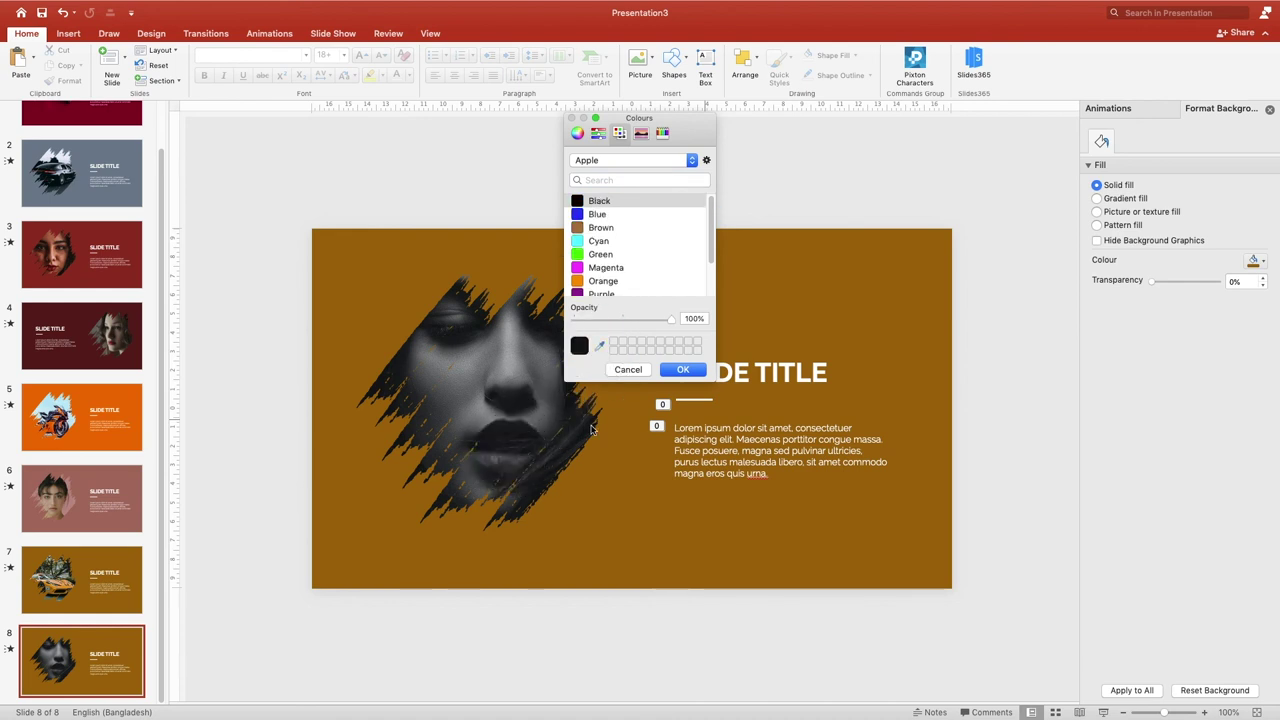
left_click(684, 370)
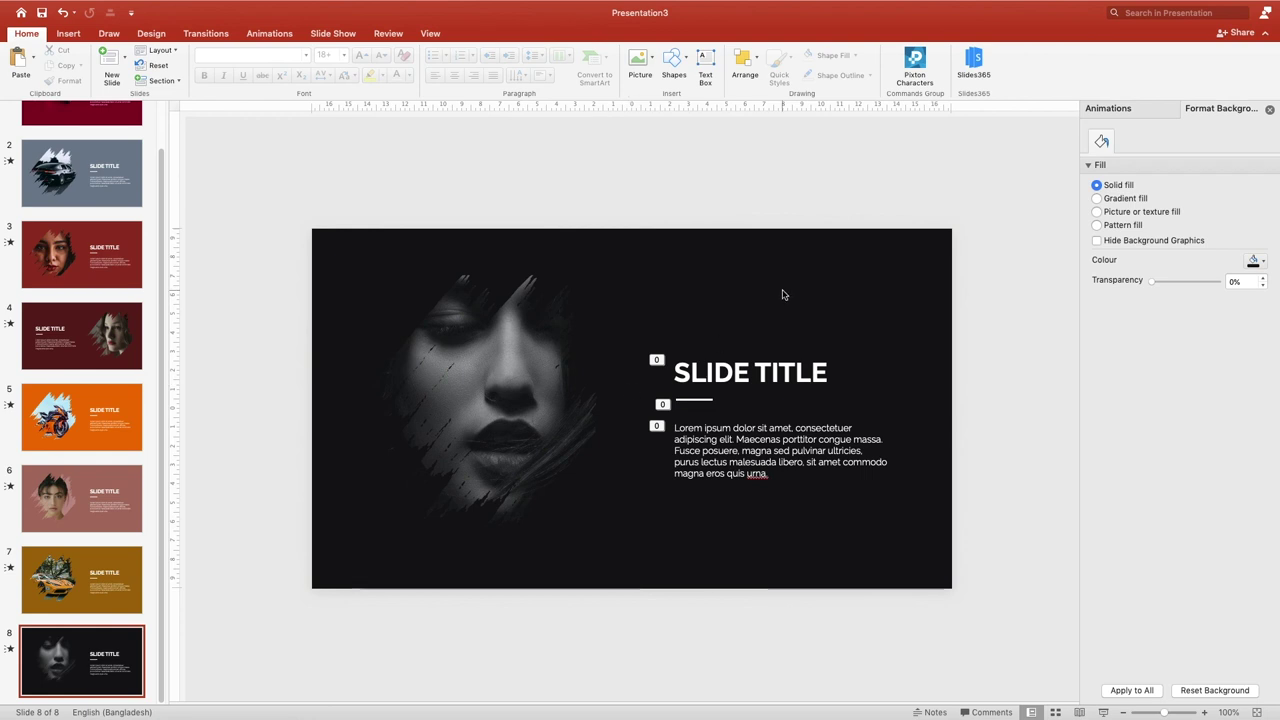
left_click(93, 182)
left_click(76, 161)
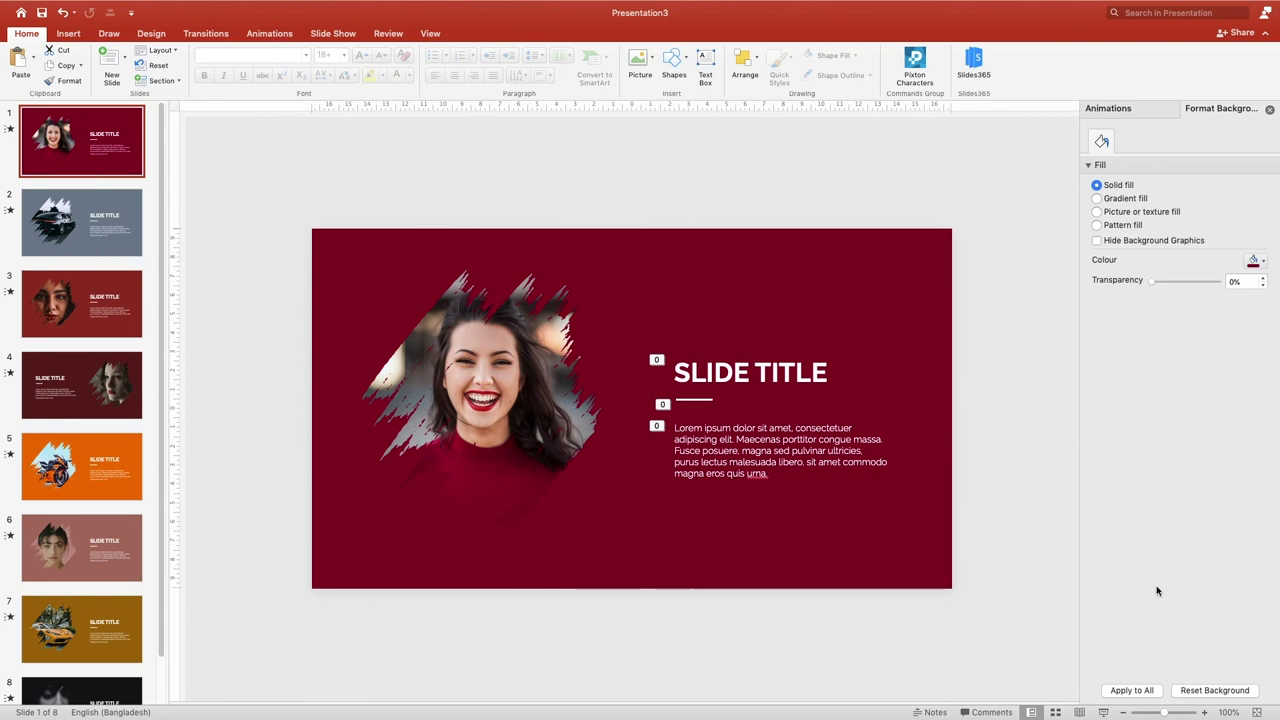
- Play the slideshow from slide 1, advancing past the grey car slide
key("super+shift+Return")
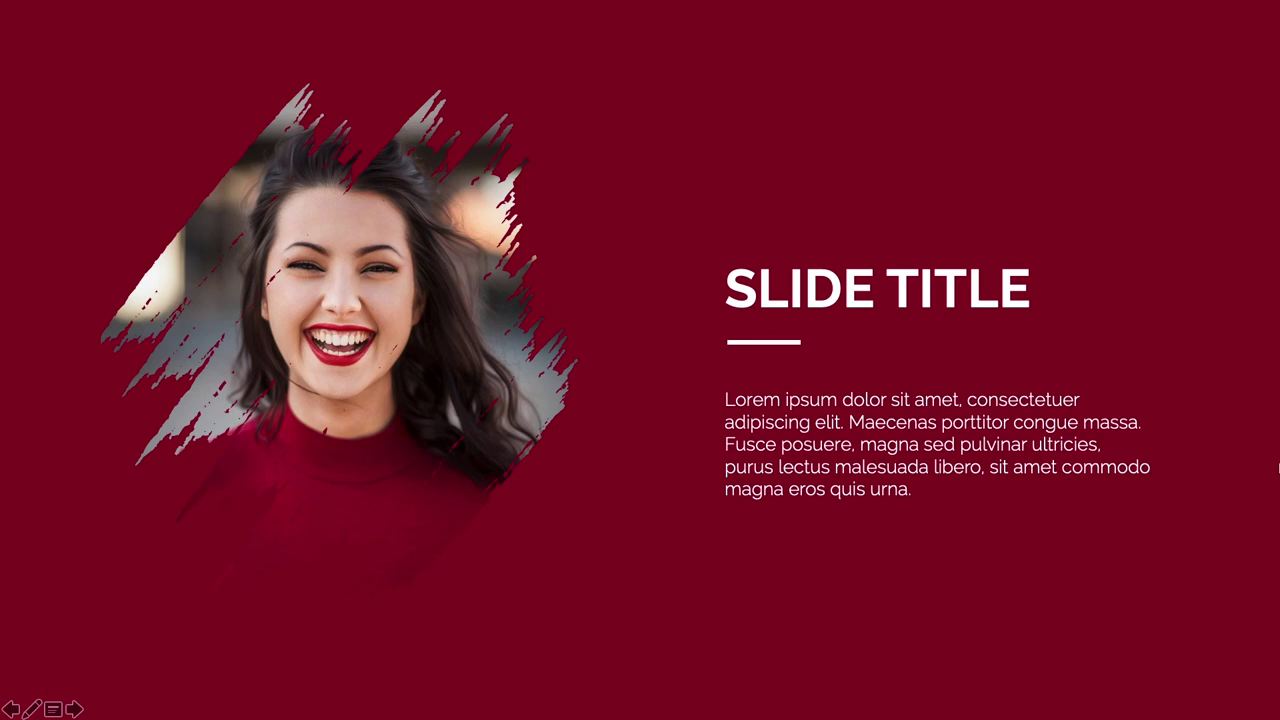
key("Right")
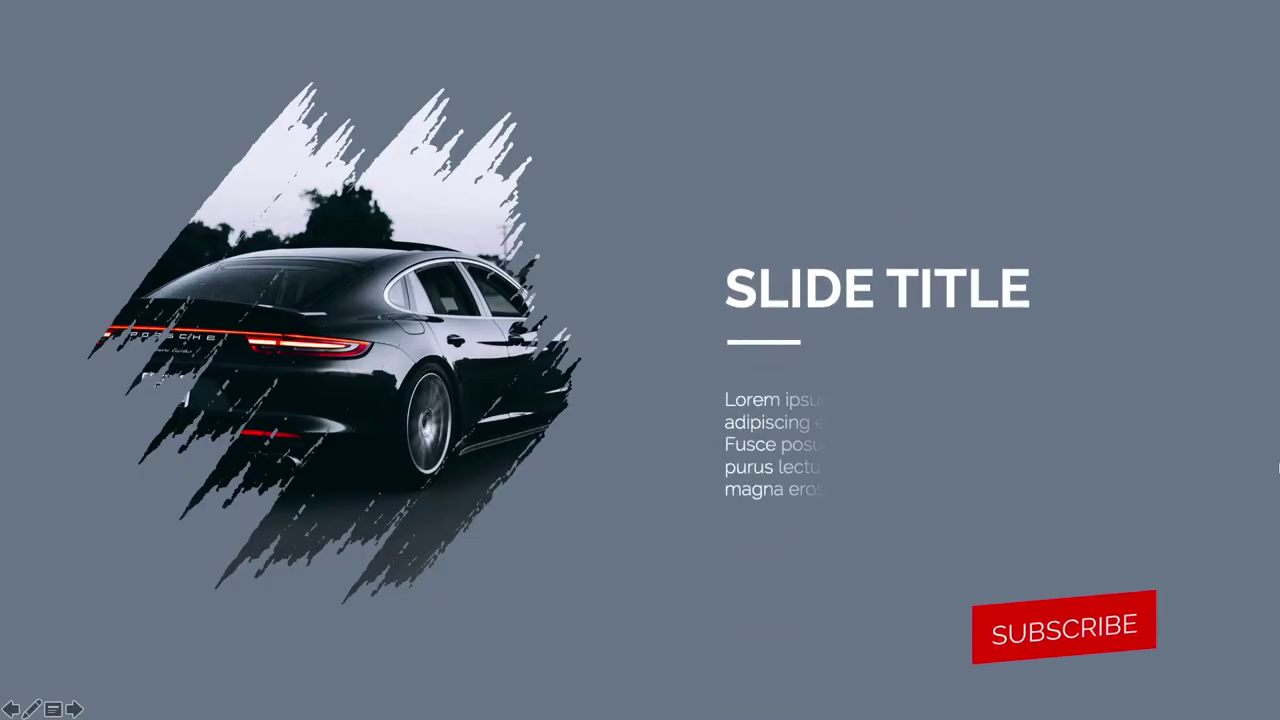
key("Right")
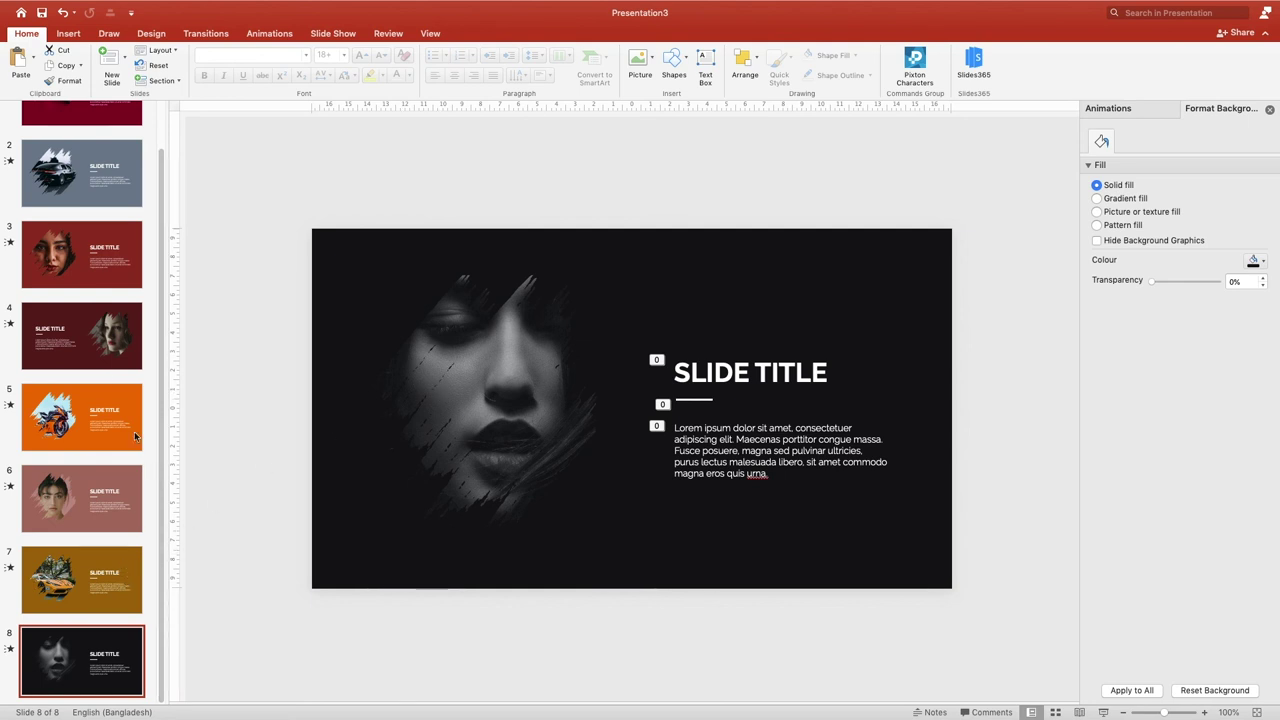
- Replay the full-screen slideshow from slide 1 through the car and red portrait slides
scroll(104, 380, "up", 2)
left_click(93, 130)
key("super+shift+Return")
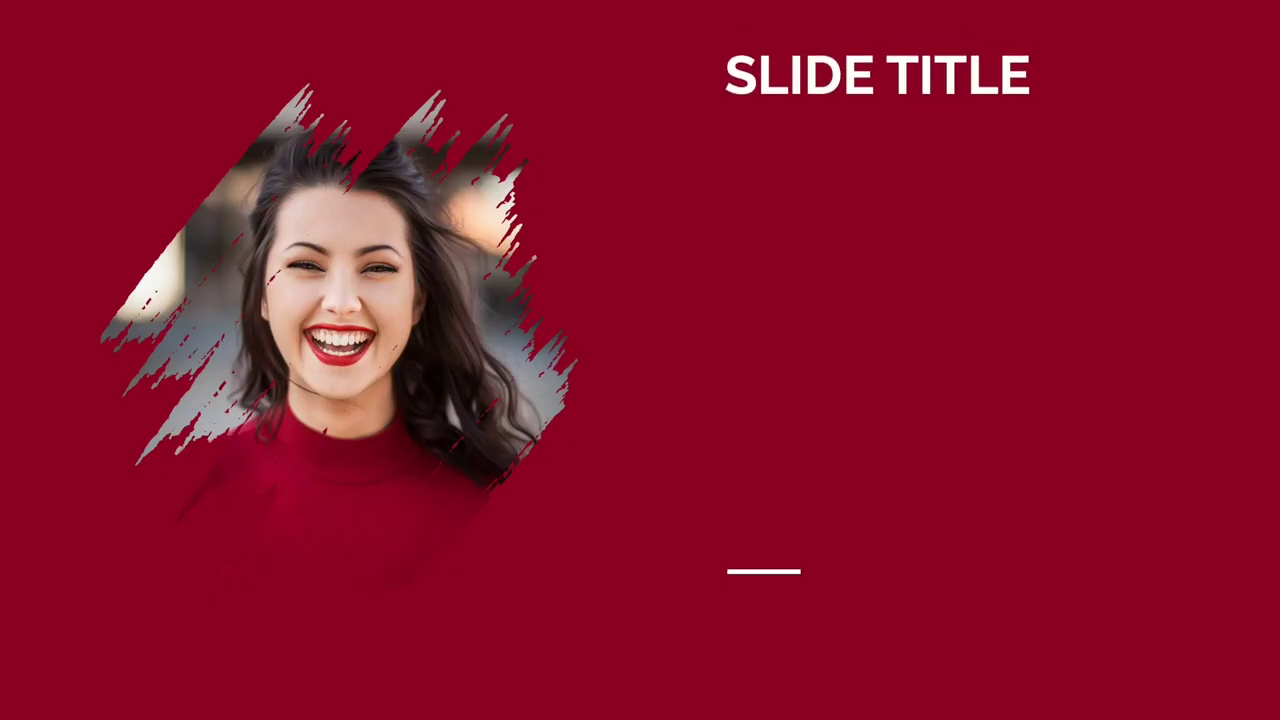
key("Right")
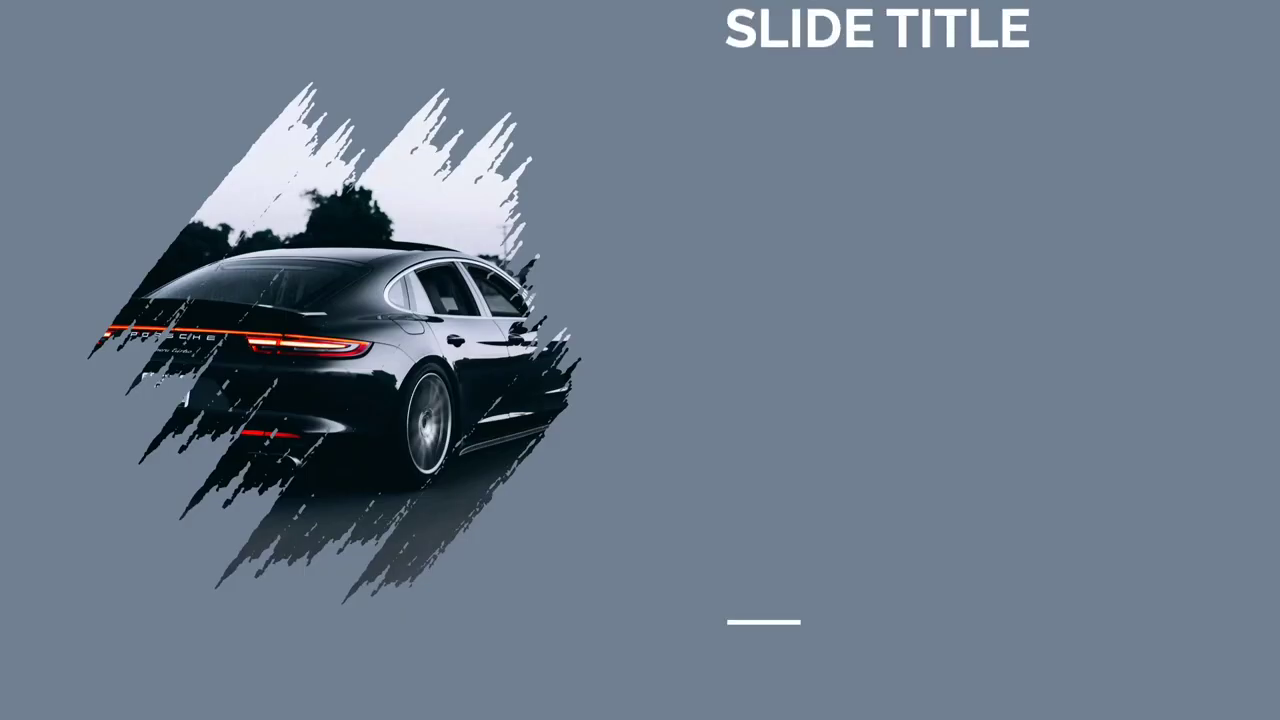
key("Left")
key("Right")
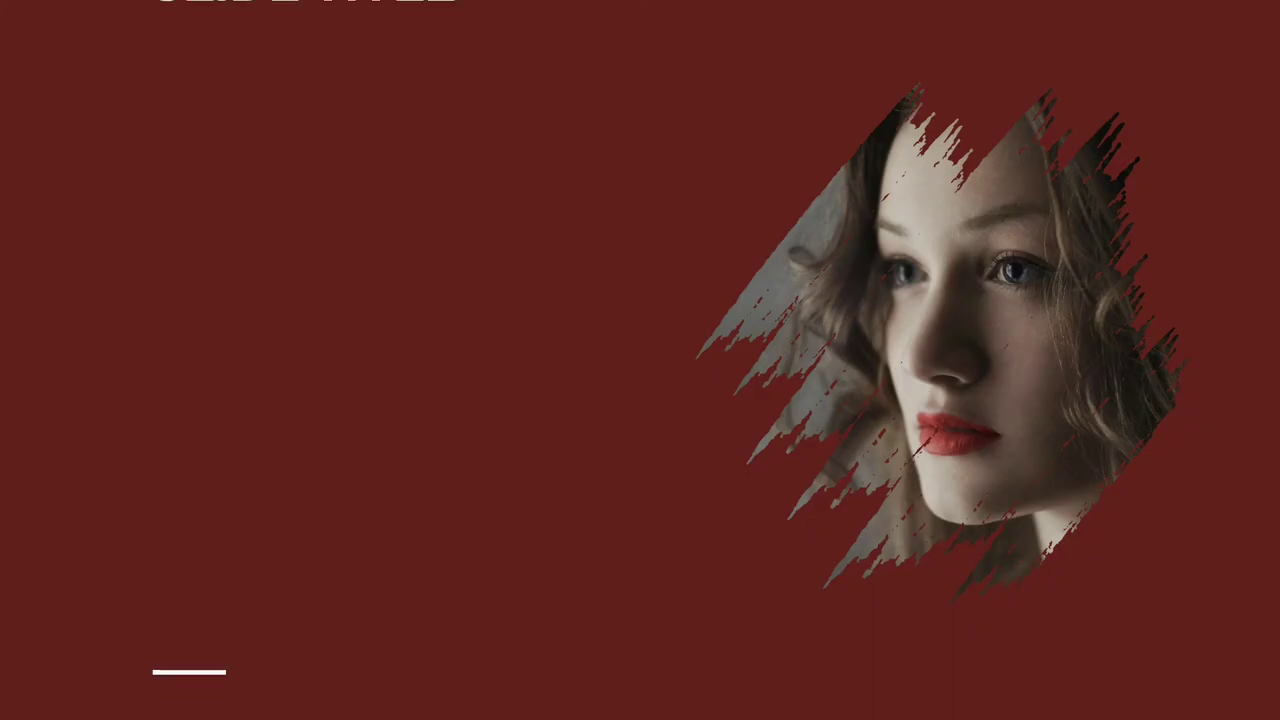